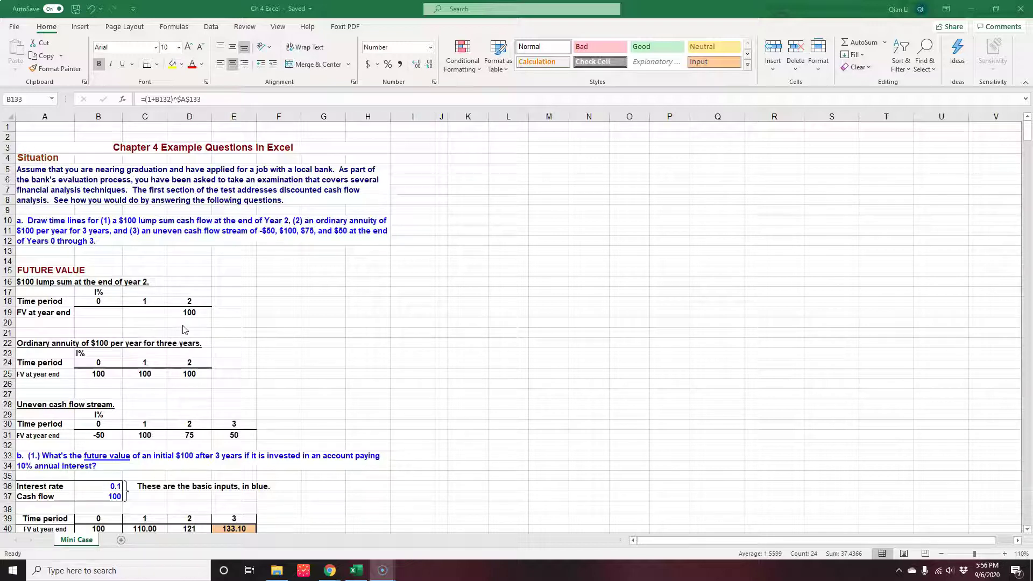
- Examine the lump sum, ordinary annuity and uneven cash flow time lines in the Future Value section
drag(100, 305, 192, 309)
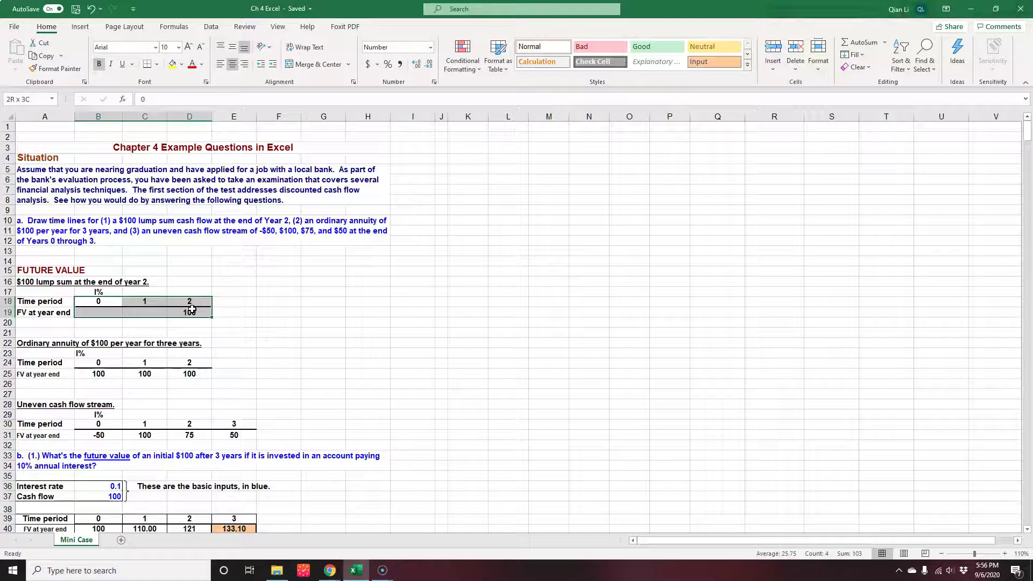
drag(98, 321, 189, 313)
click(281, 341)
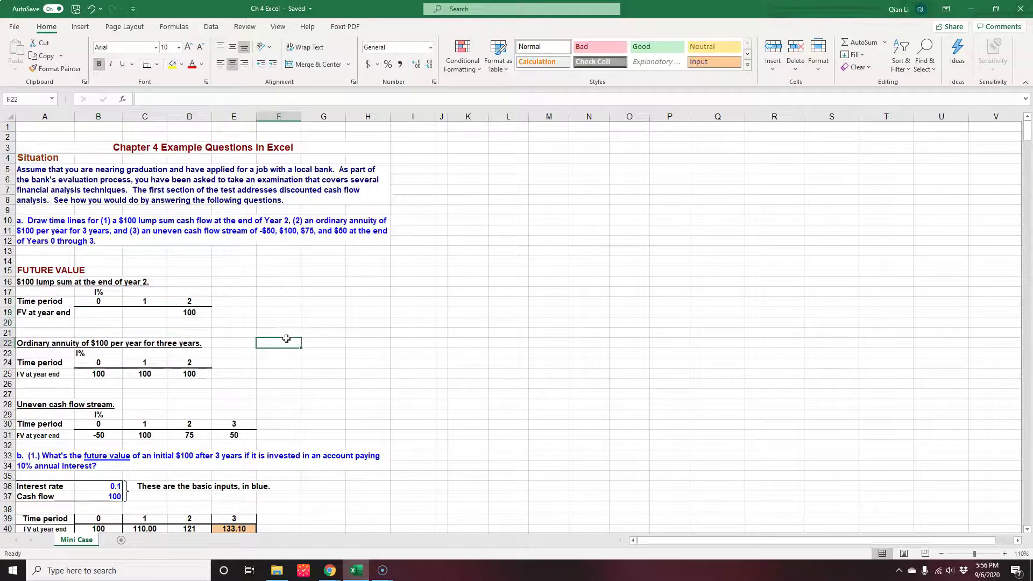
scroll(161, 269, down, 4)
drag(95, 186, 183, 185)
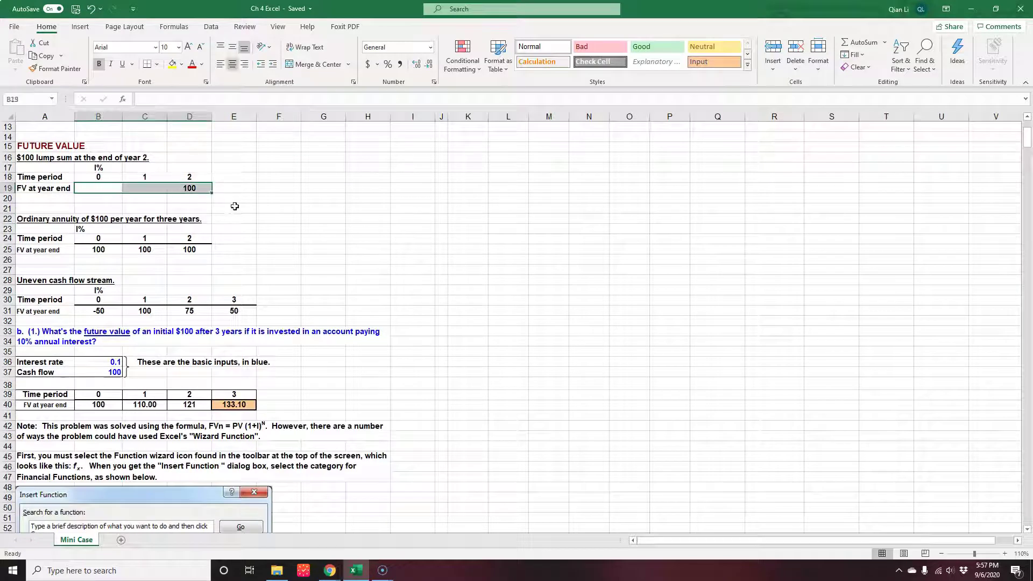
drag(86, 249, 183, 249)
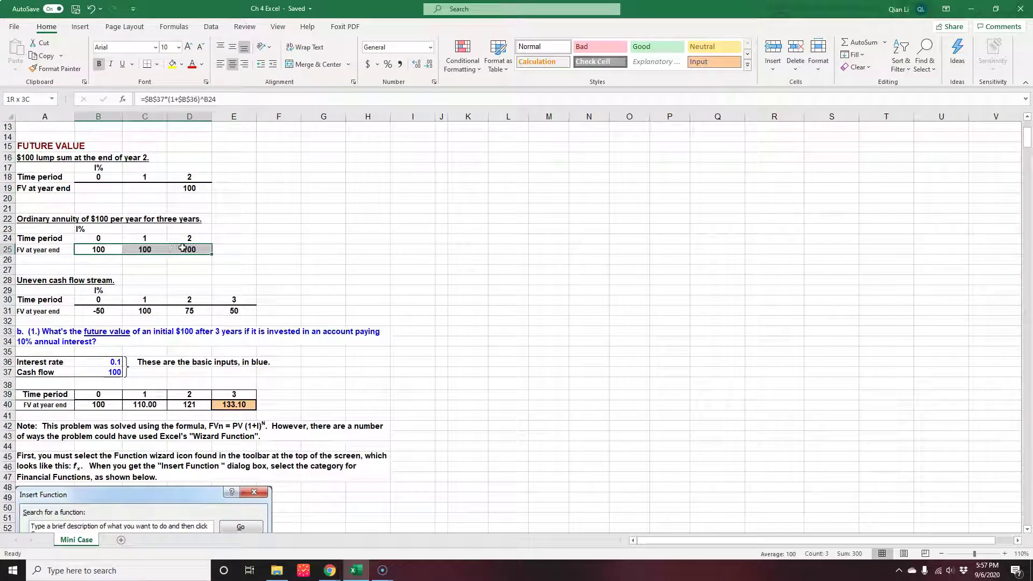
drag(89, 249, 189, 249)
drag(100, 311, 248, 309)
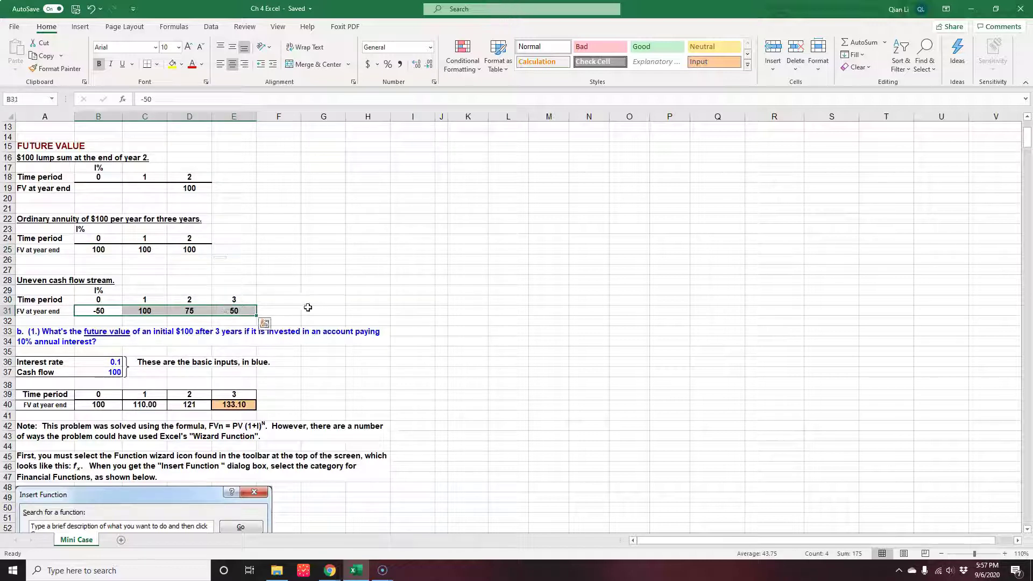
click(326, 380)
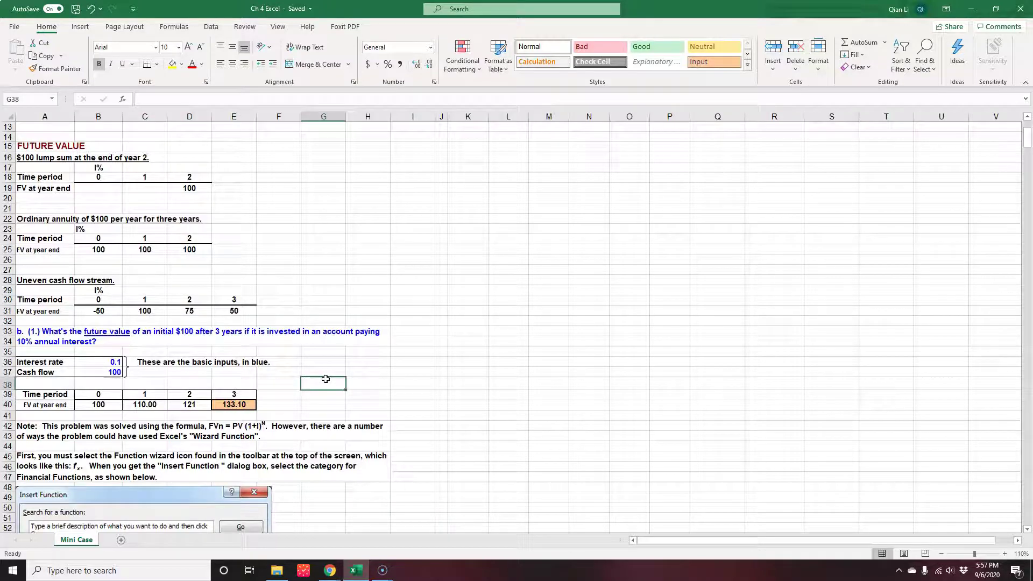
- Inspect the future value formulas for years 1 and 3 in row 40, including the interest rate reference $B$36
click(151, 405)
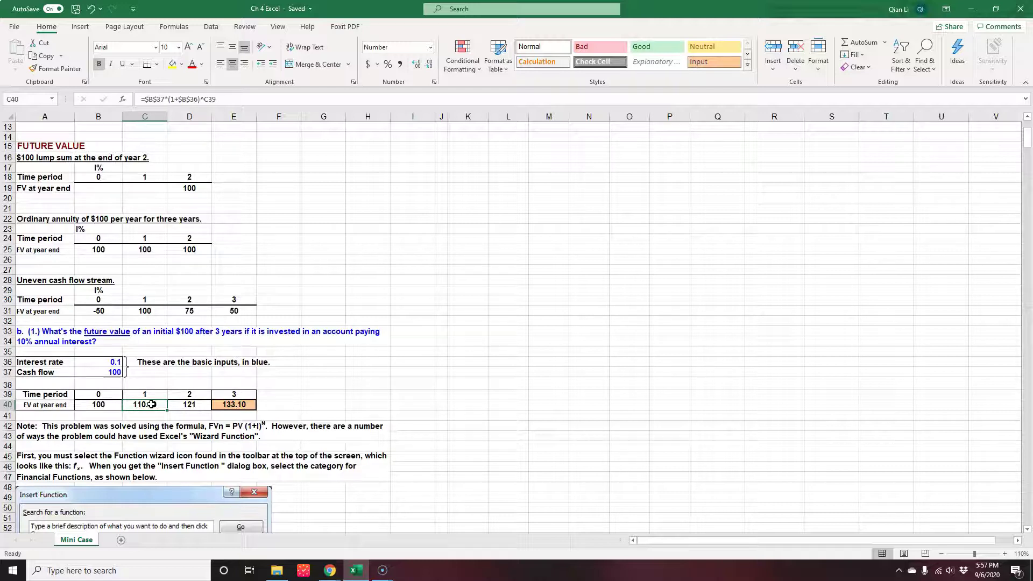
click(235, 404)
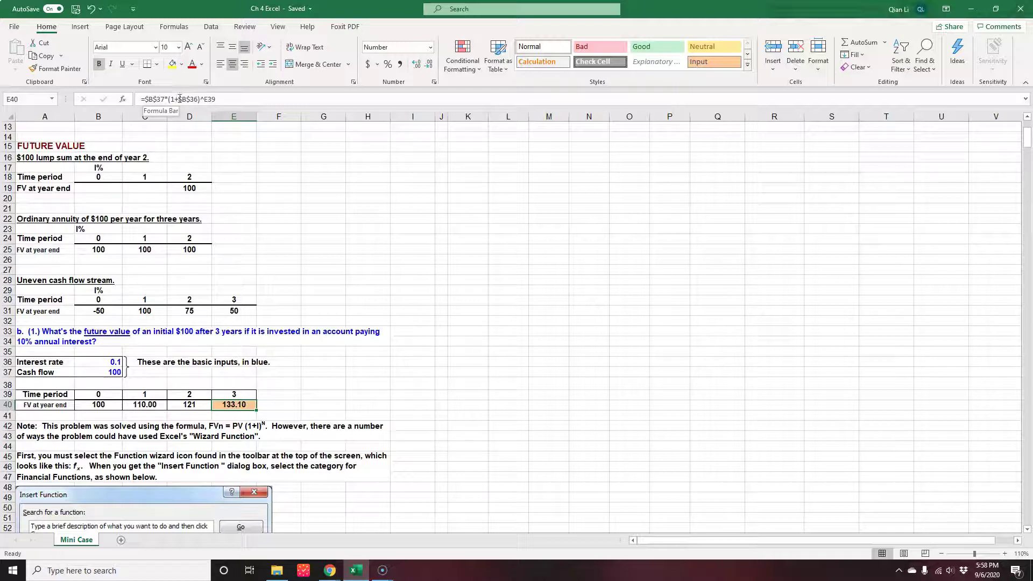
drag(180, 99, 199, 99)
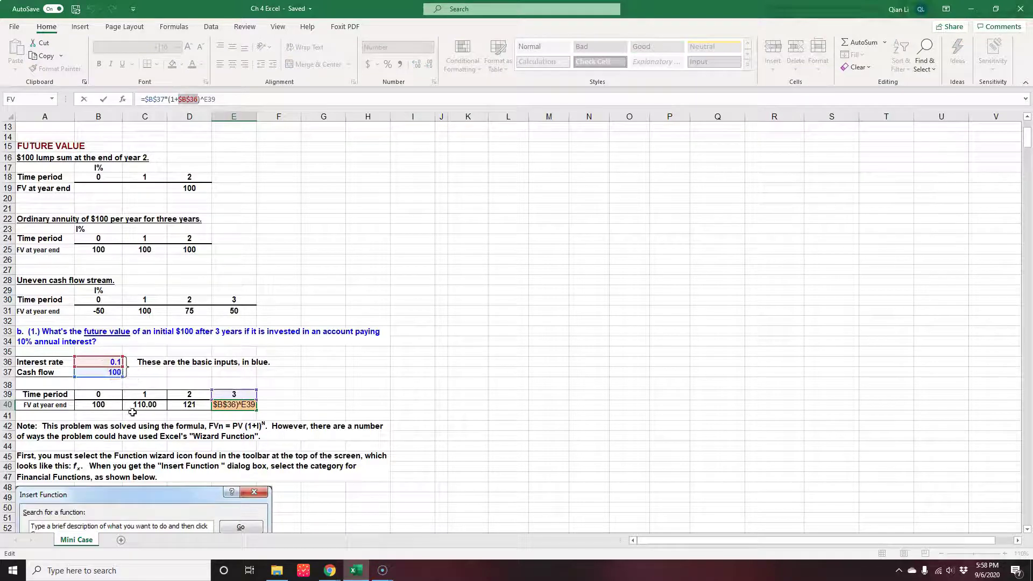
drag(135, 404, 232, 405)
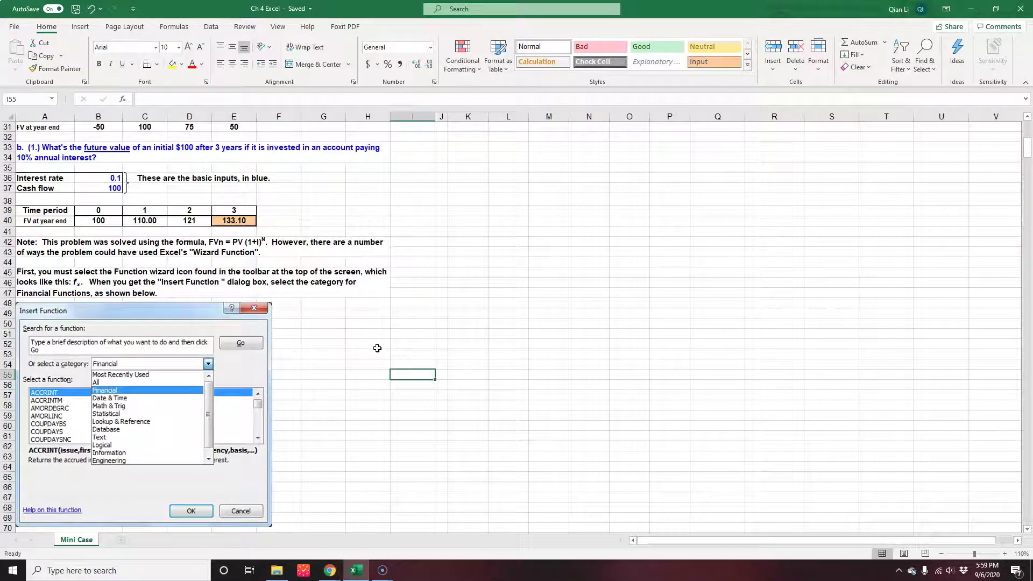
- Insert a function in cell I55, browsing the Financial category and searching for FV, and choose FV
click(123, 101)
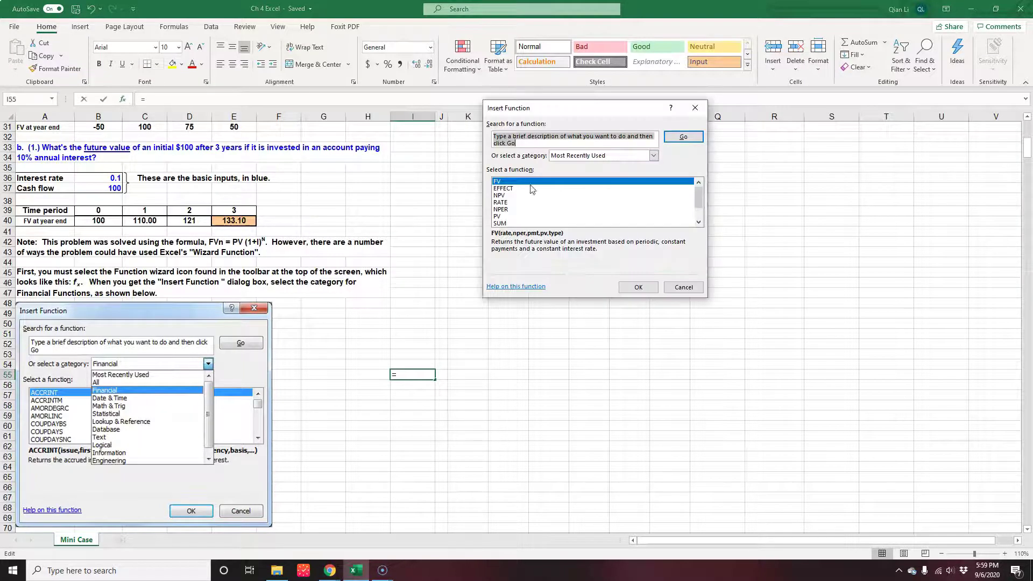
click(653, 155)
click(566, 179)
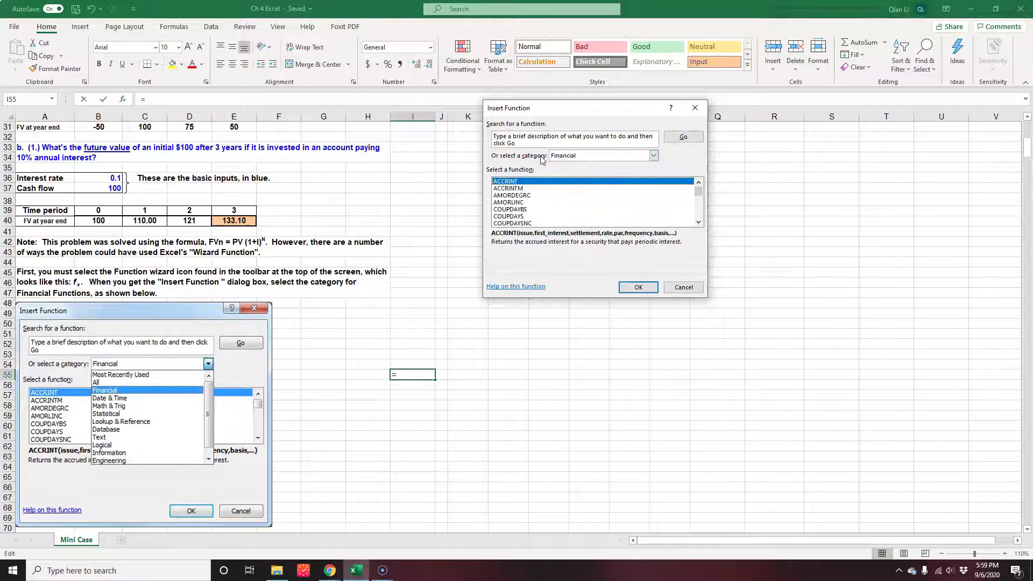
click(531, 140)
text(FV)
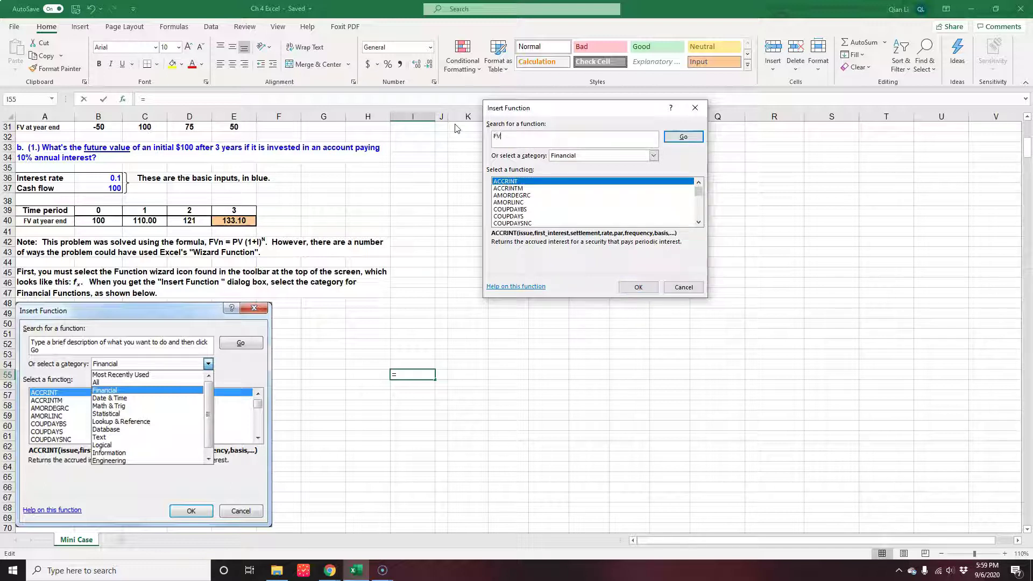
click(683, 137)
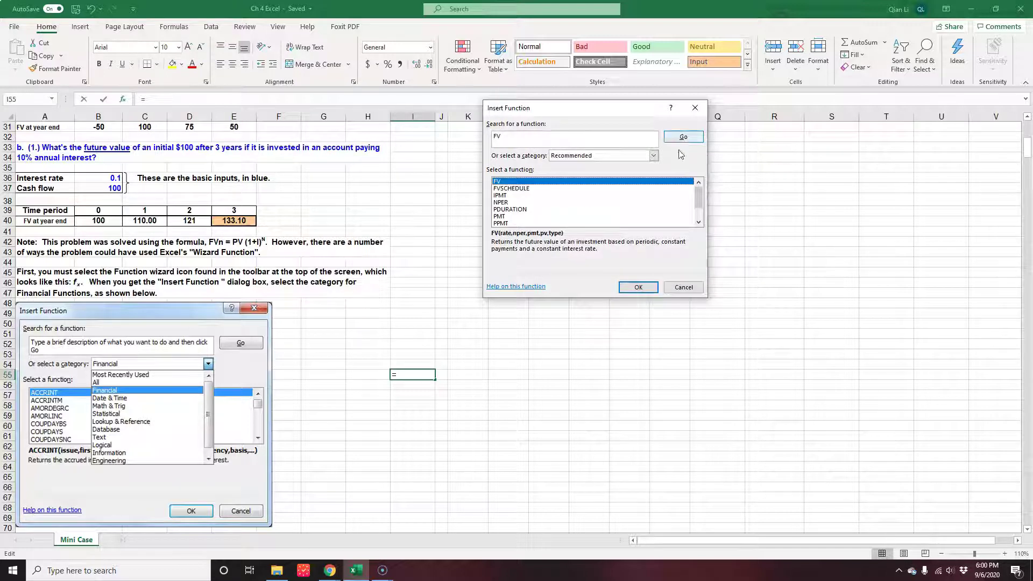
click(637, 287)
- Fill in the FV arguments with Rate 10%, Nper 3, Pmt 0 and Pv -100, and confirm the function
scroll(565, 358, down, 1)
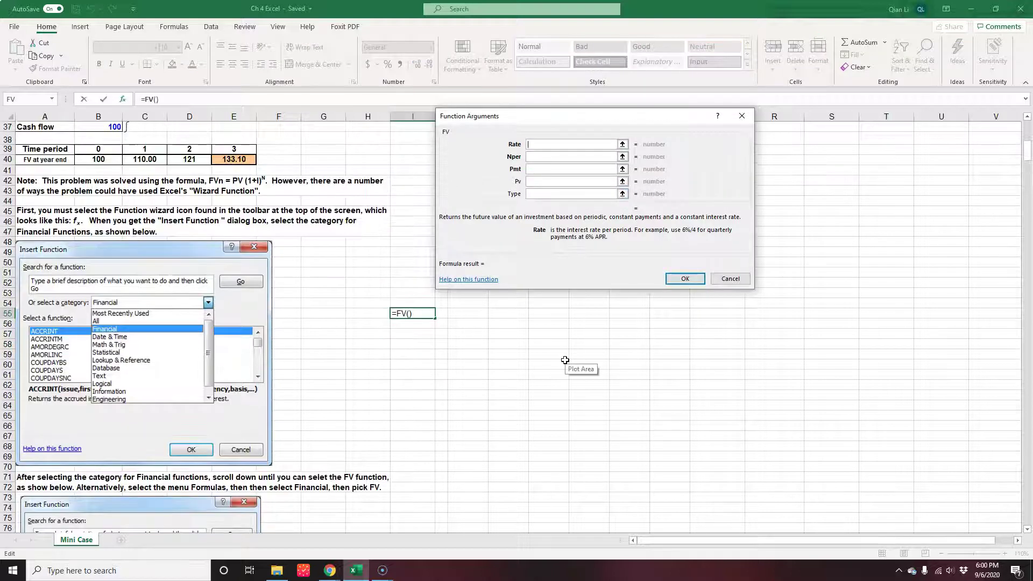
scroll(565, 360, down, 7)
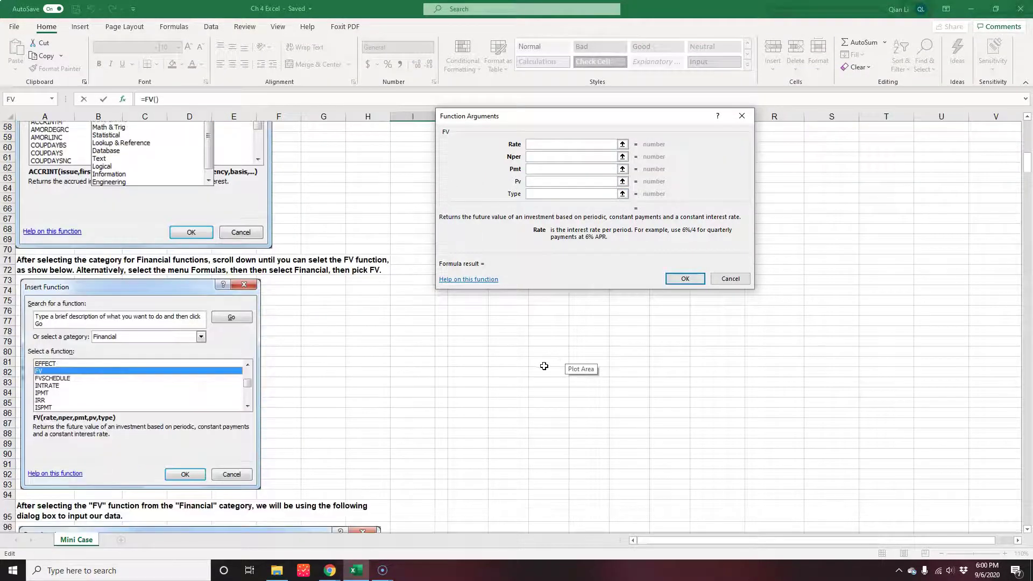
scroll(181, 328, down, 6)
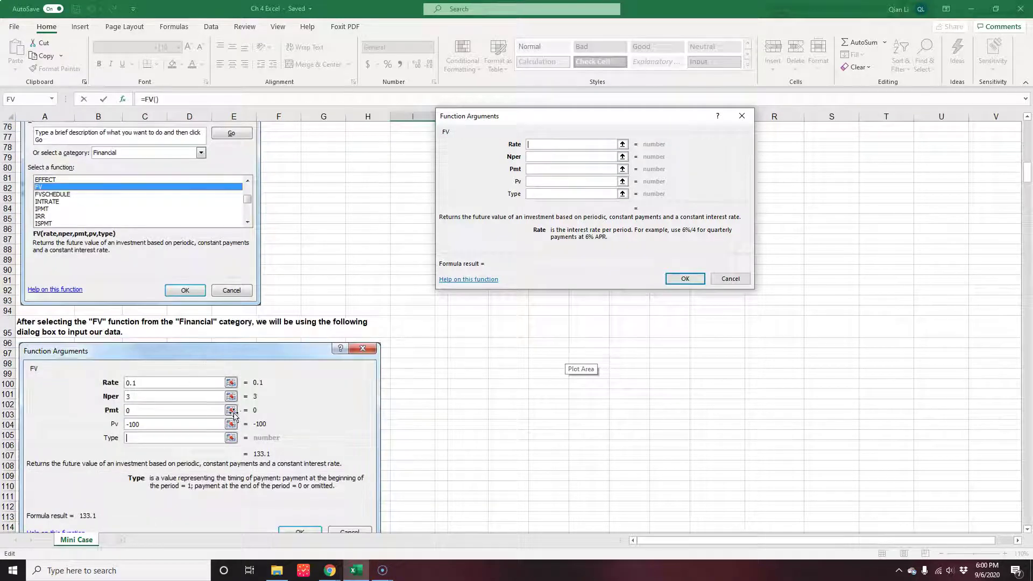
text(1)
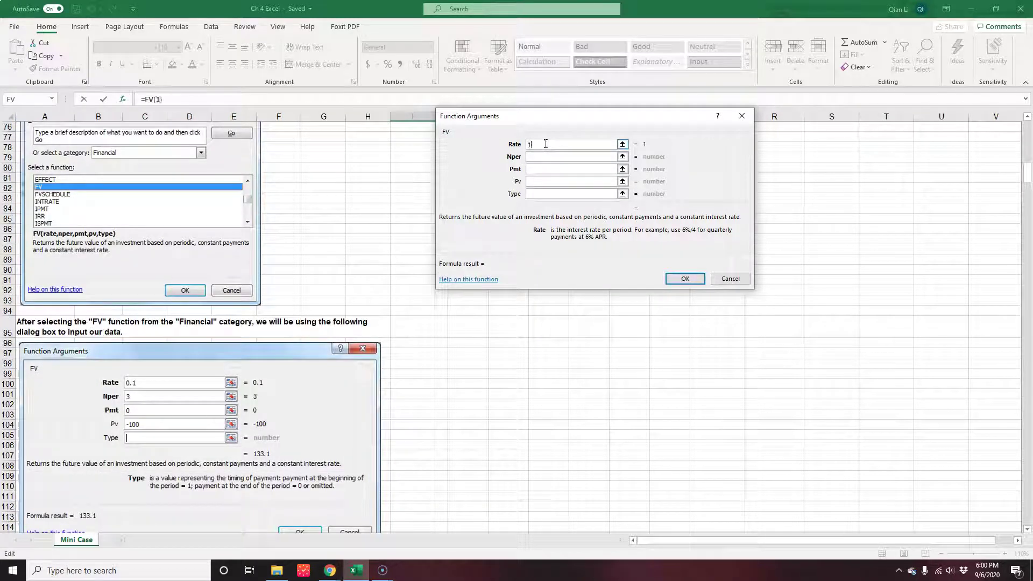
text(0%)
click(554, 156)
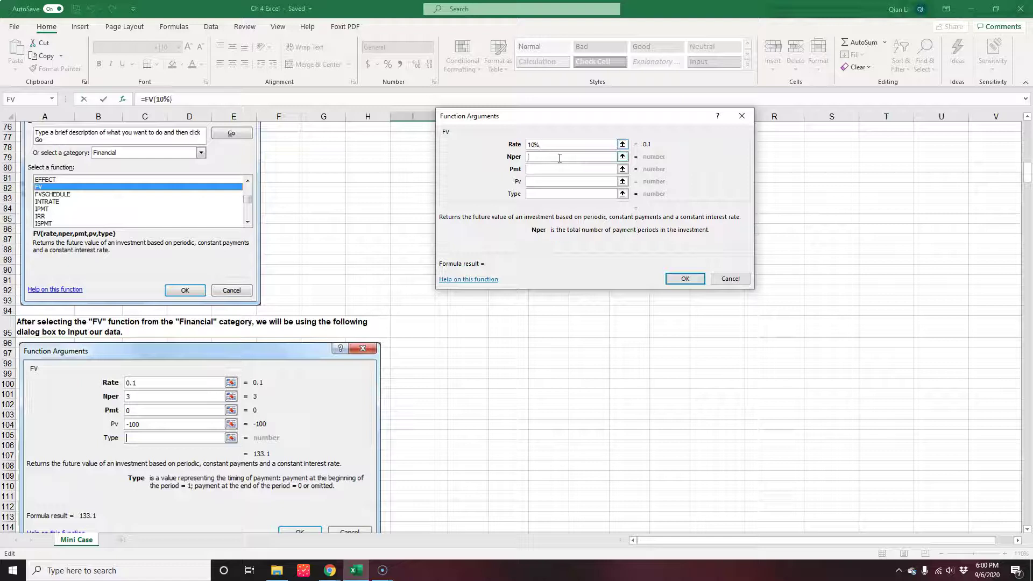
text(3)
click(565, 169)
text(0)
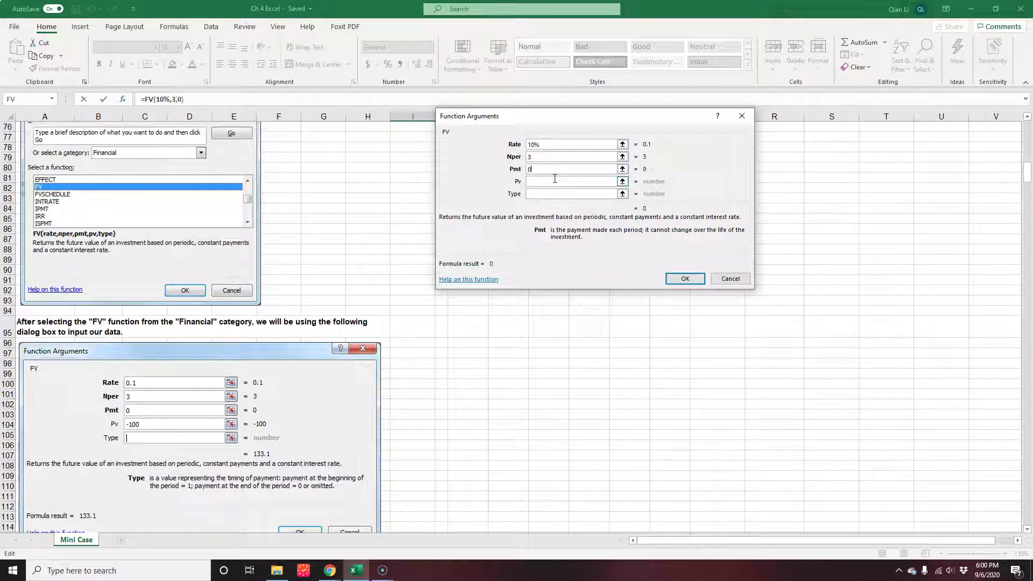
click(555, 182)
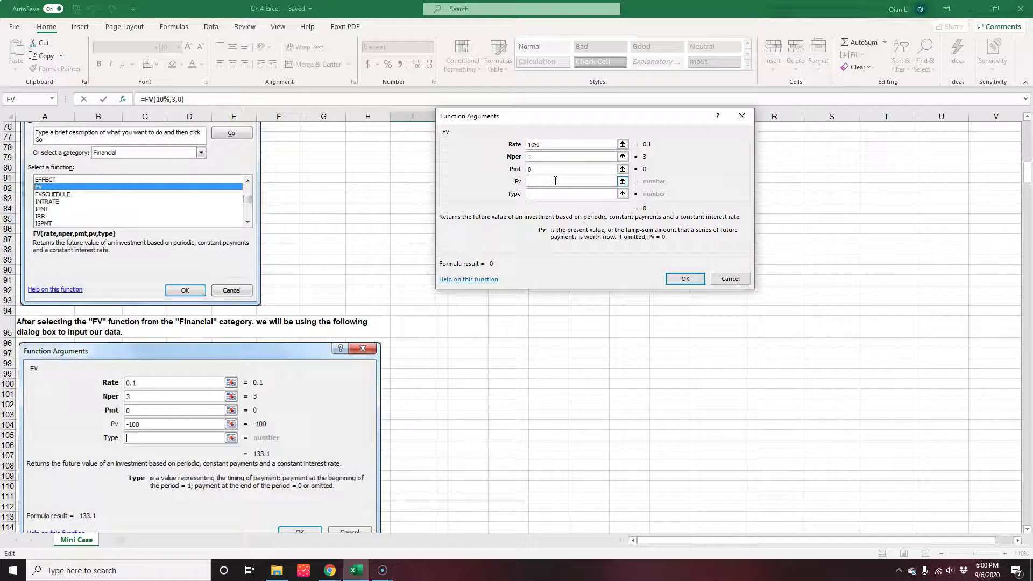
text(-100)
click(685, 279)
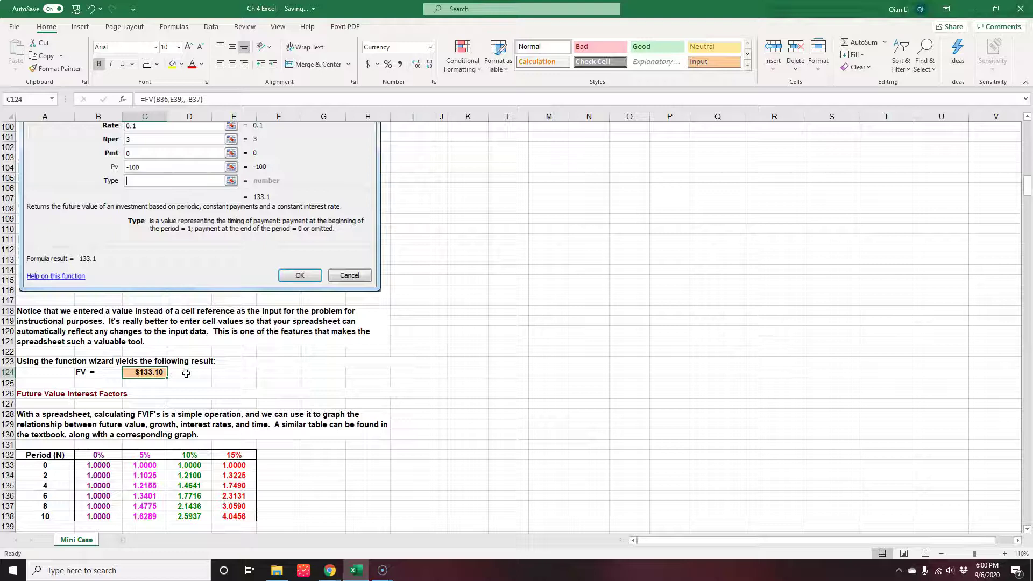
- Enter the formula =FV(10%, 3, 0, -100) directly in cell E124
click(229, 372)
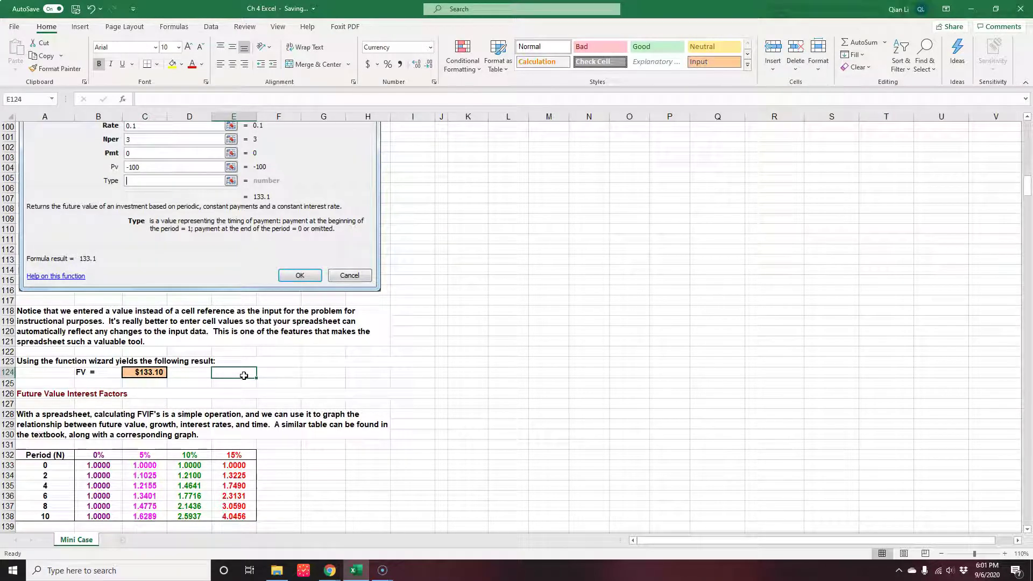
text(=)
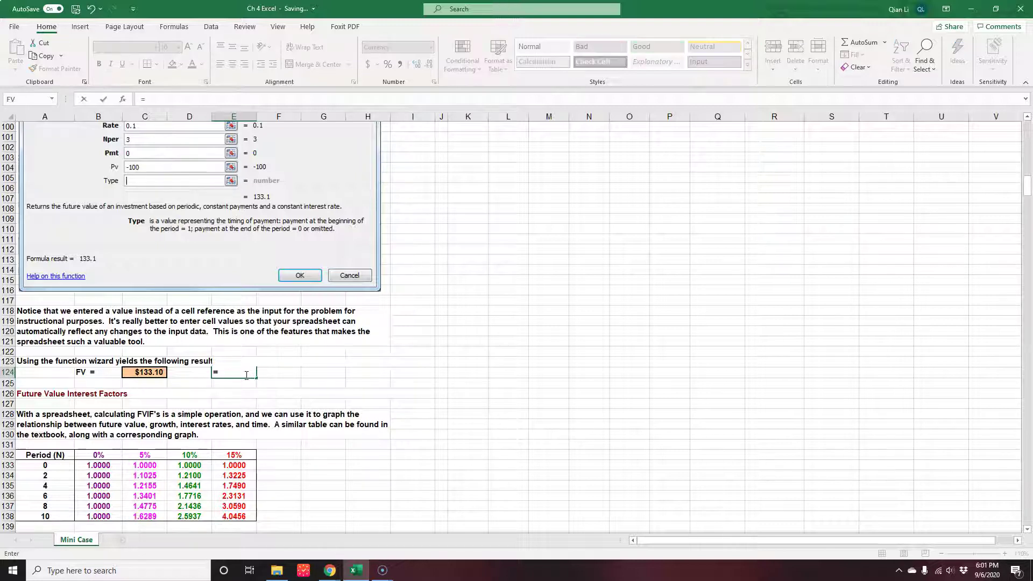
text(fv()
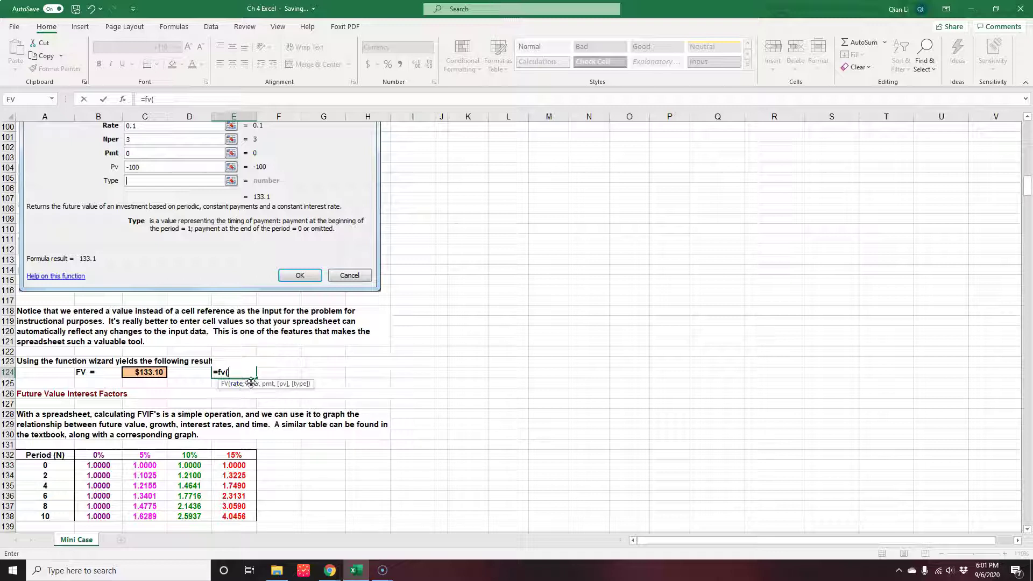
click(229, 372)
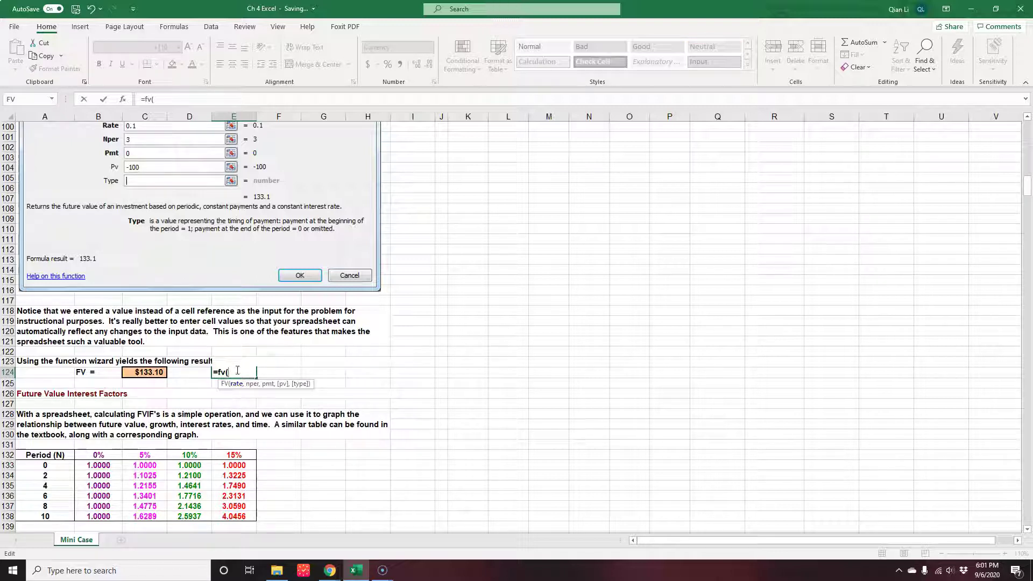
text(10%,)
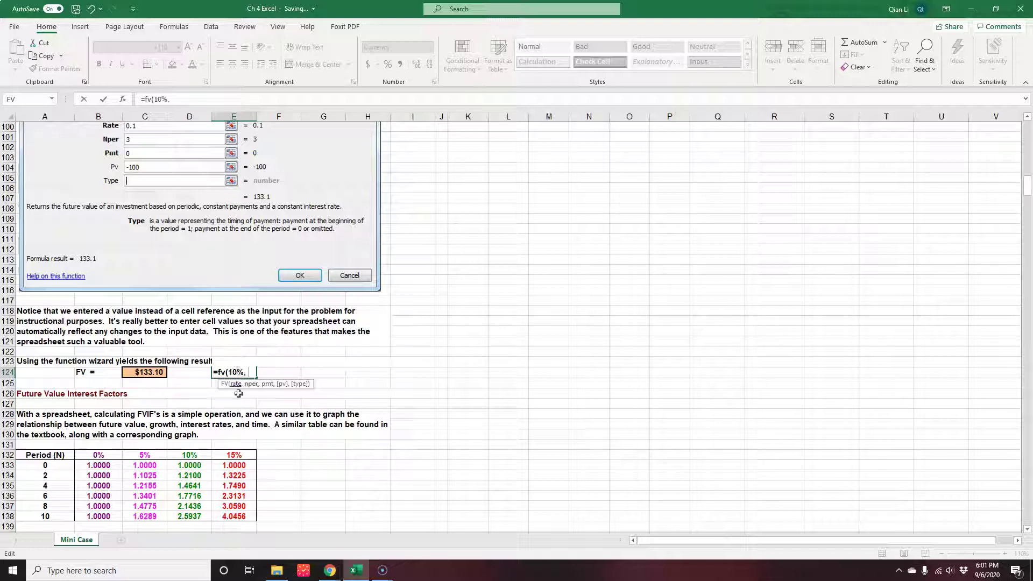
text( 3, 0, -100)
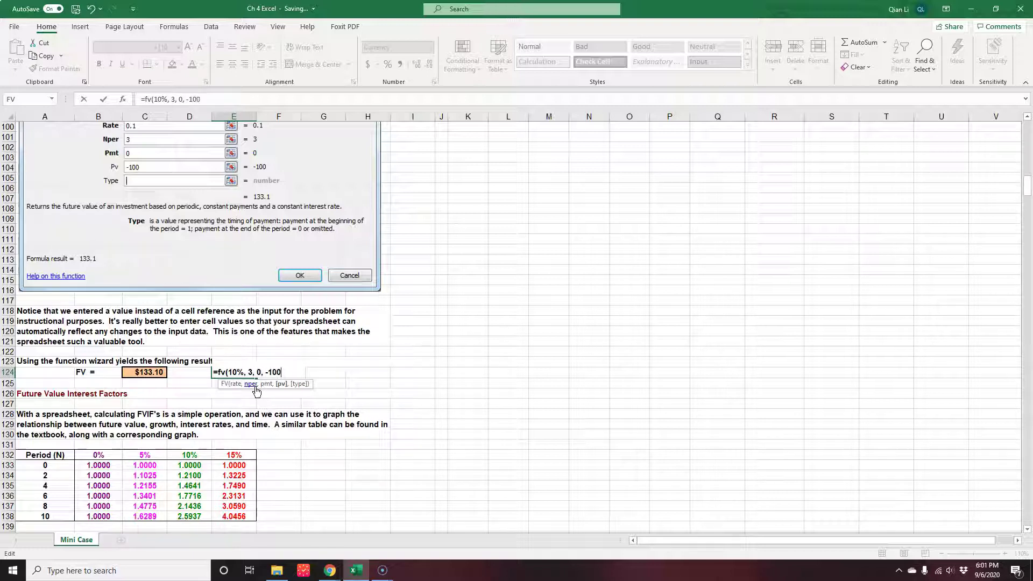
text())
key(Tab)
key(Tab)
- Compare the year 3 future value formula in cell E40 with the FV function formula in cell E124
scroll(246, 403, up, 20)
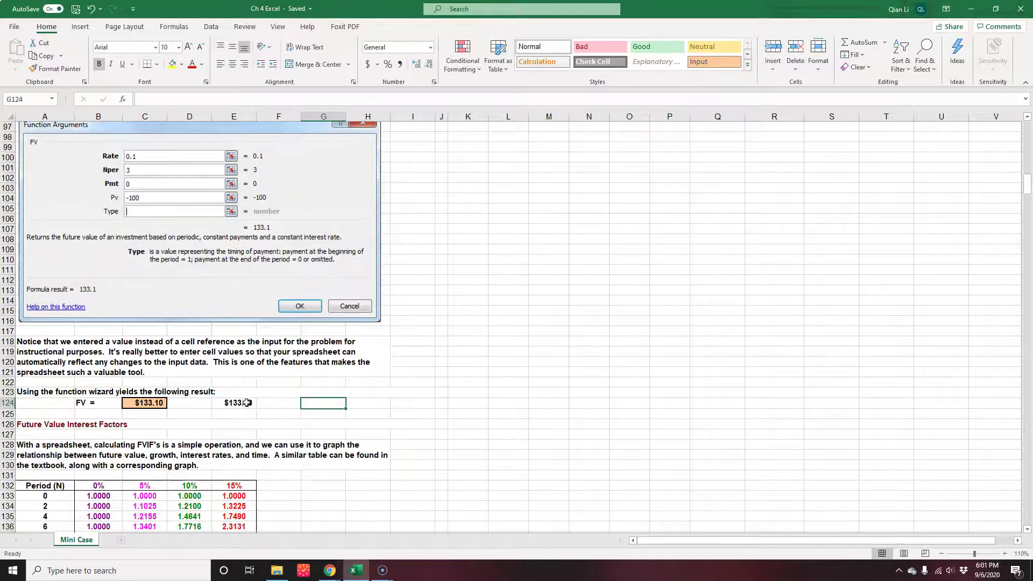
click(238, 344)
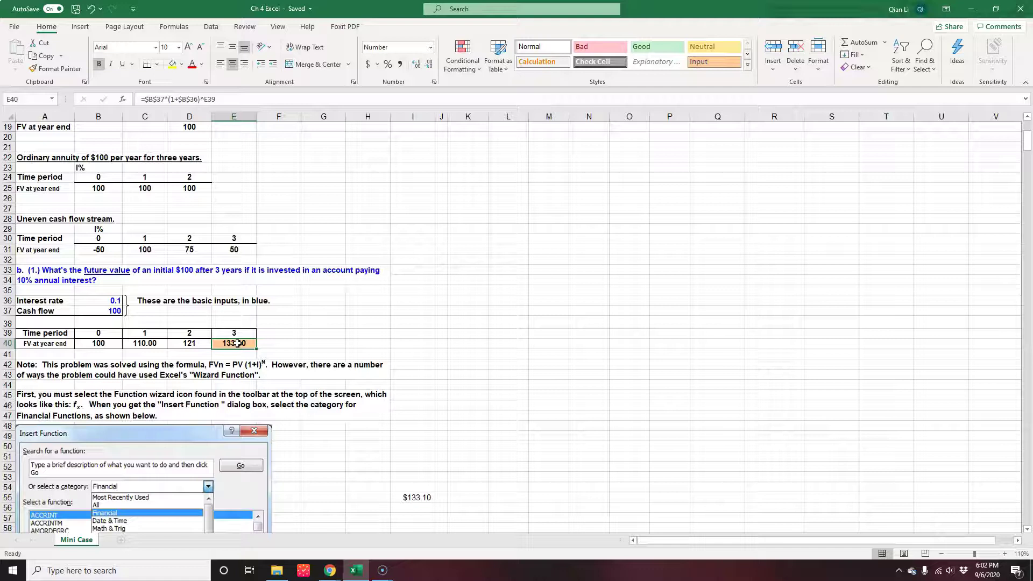
scroll(237, 350, down, 4)
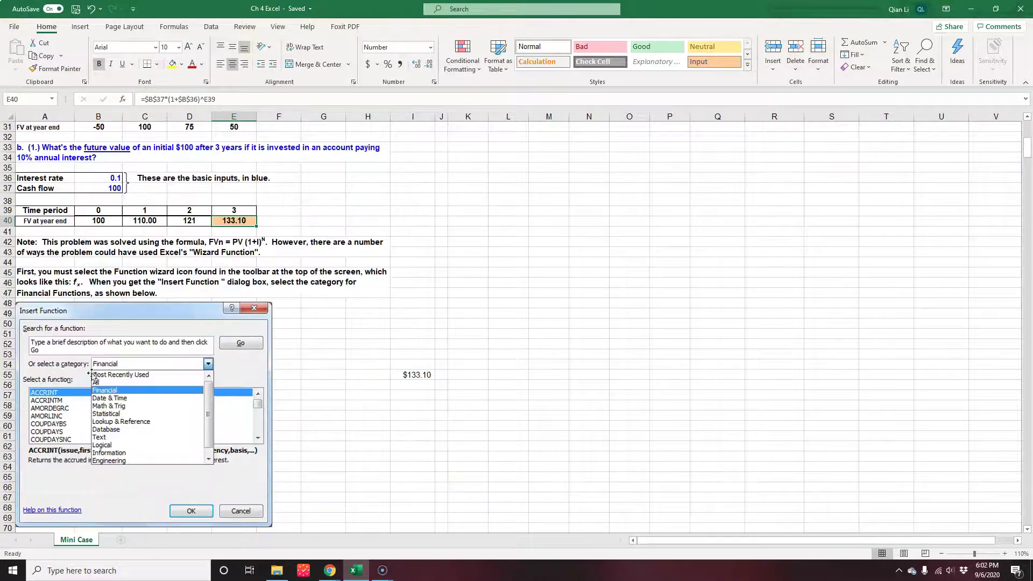
scroll(136, 391, down, 20)
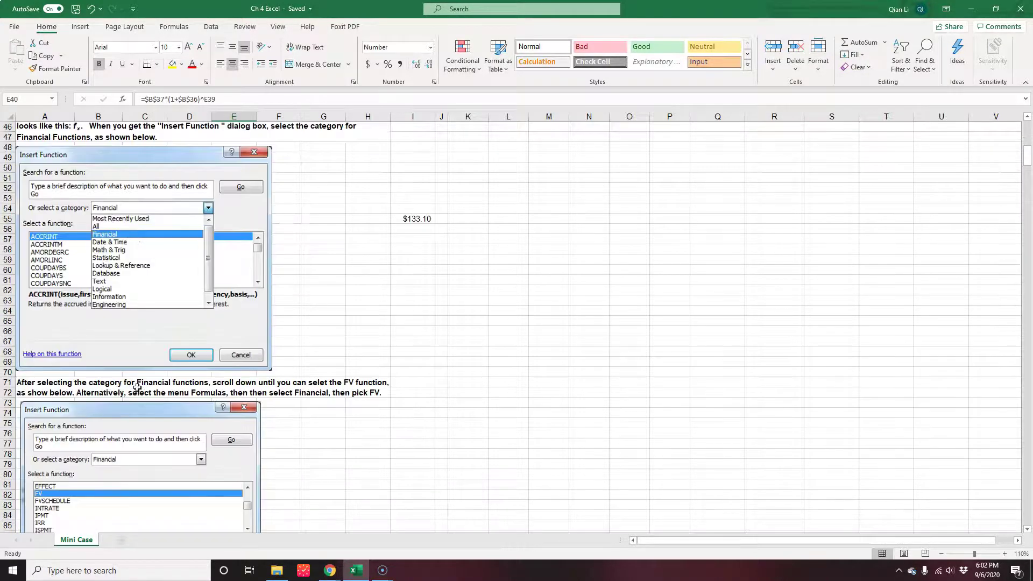
scroll(139, 389, down, 3)
click(242, 372)
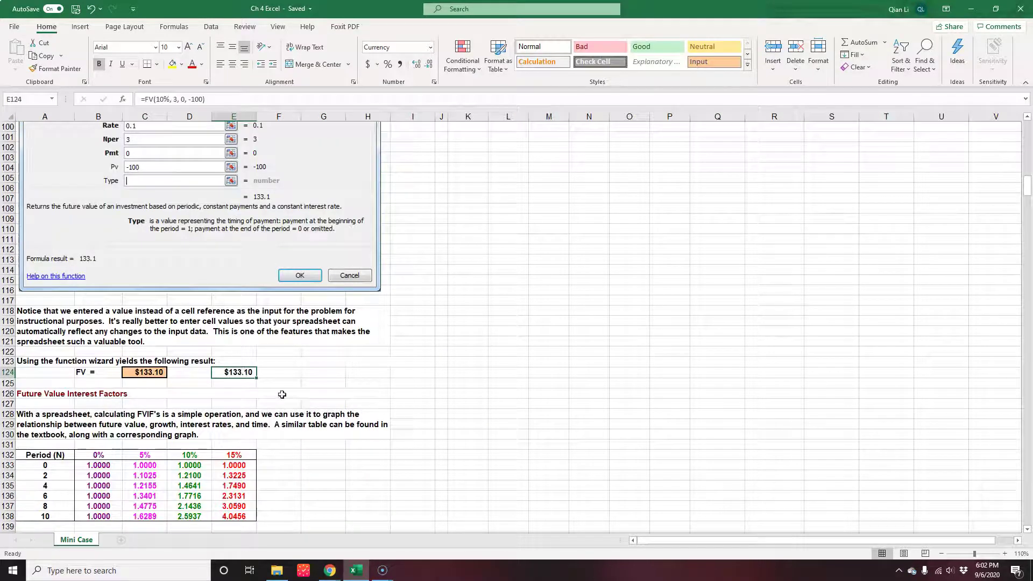
- Review the interest rates and the periods 0 to 10 in the Future Value Interest Factors table
scroll(297, 399, down, 2)
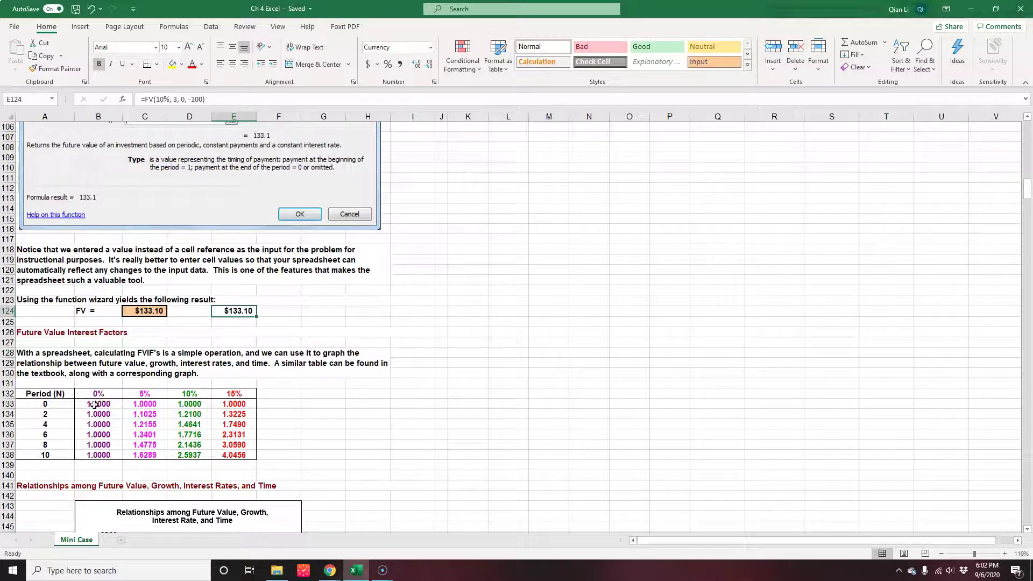
drag(93, 392, 234, 394)
drag(51, 404, 51, 454)
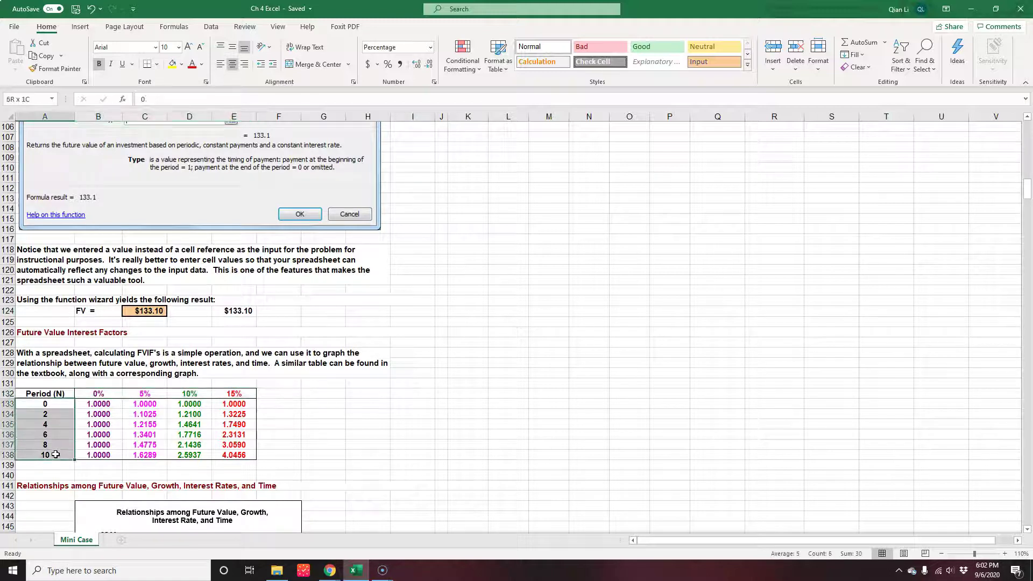
- Review the factors in the Future Value Interest Factors table and the chart relating future value, growth, interest rates and time
drag(96, 406, 244, 455)
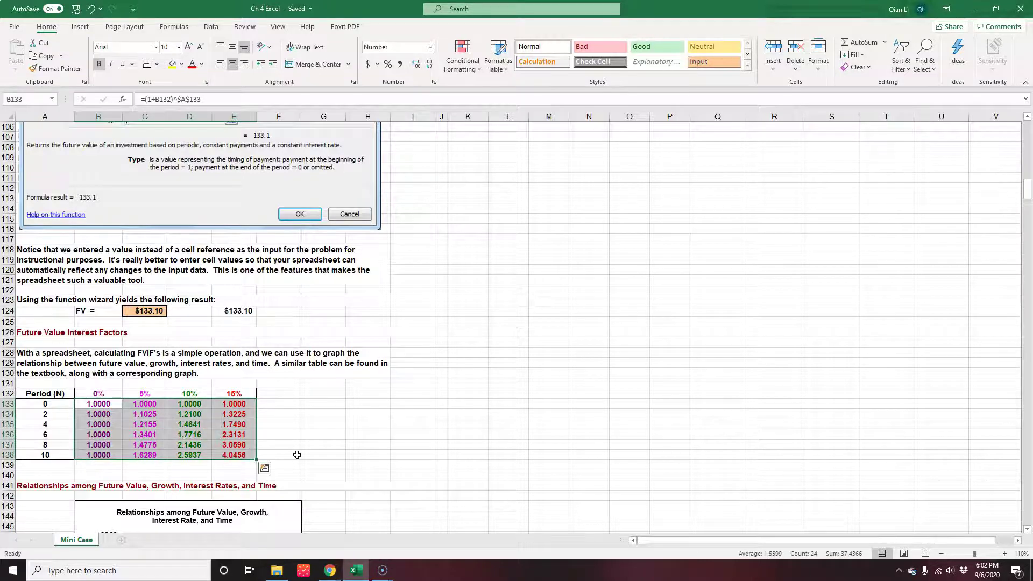
scroll(296, 454, down, 4)
scroll(297, 456, down, 1)
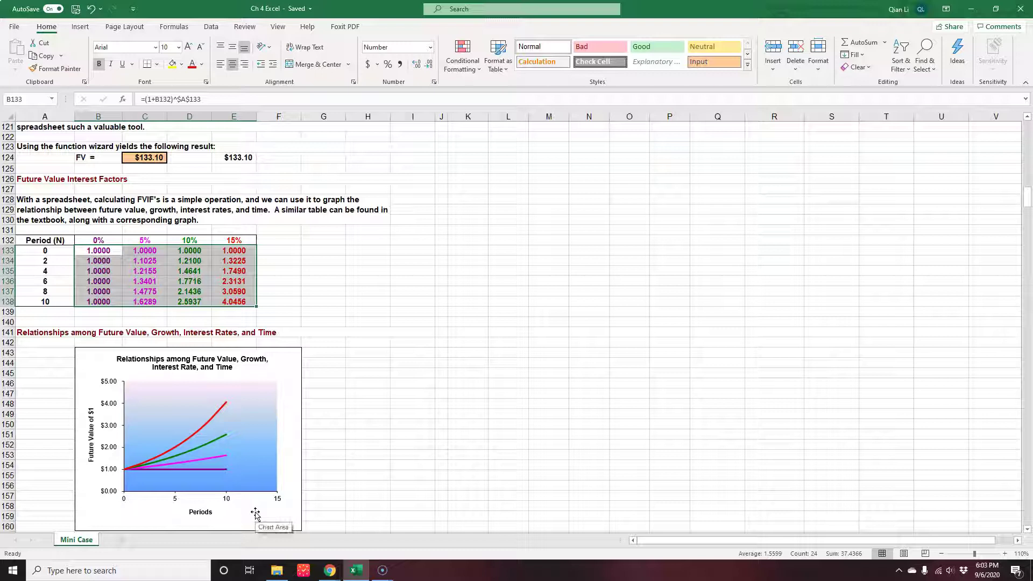
scroll(256, 512, down, 2)
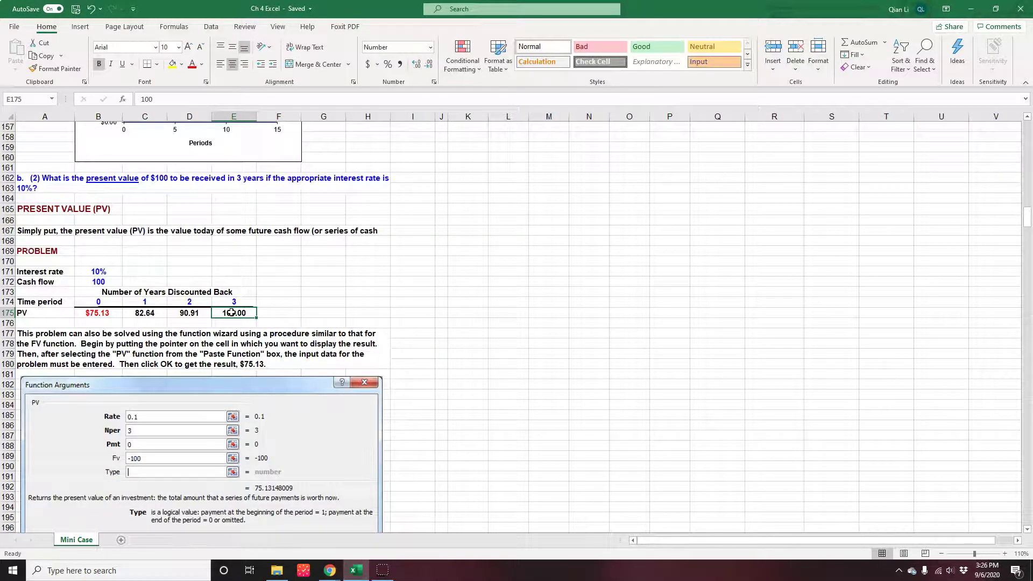
- Examine the present value formulas in cells D175, C175 and B175 of the PV time line
click(194, 314)
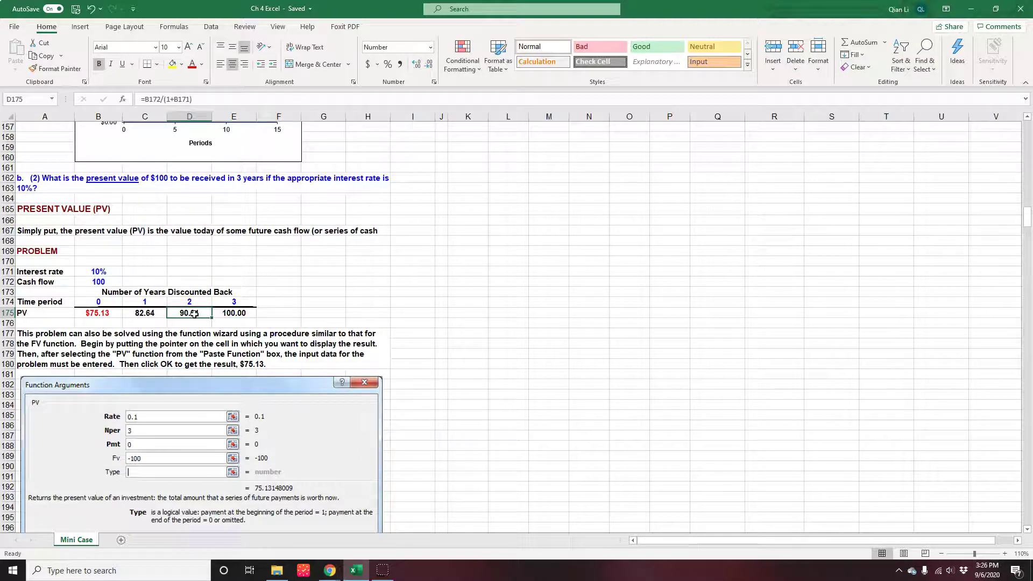
click(192, 305)
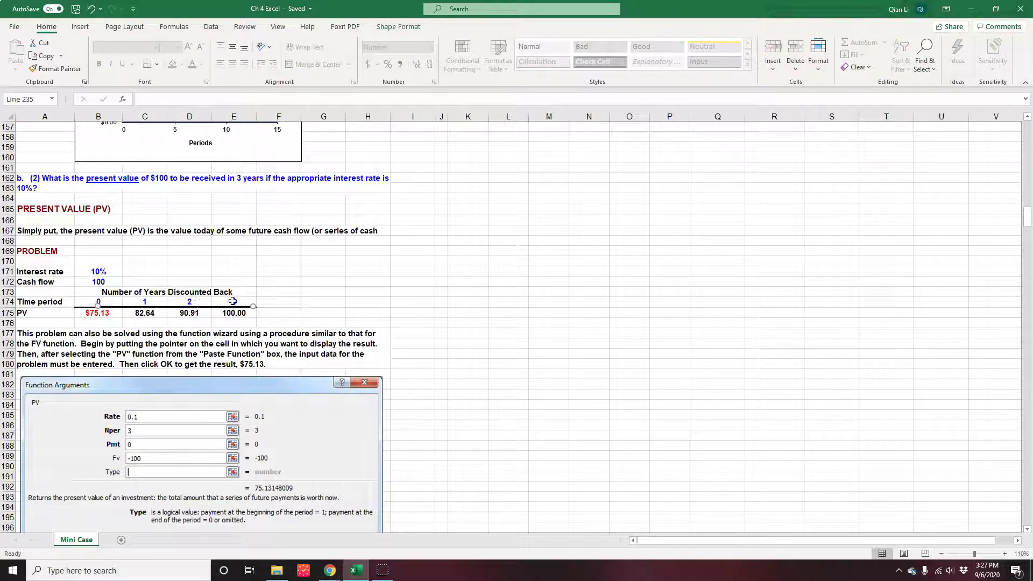
click(195, 315)
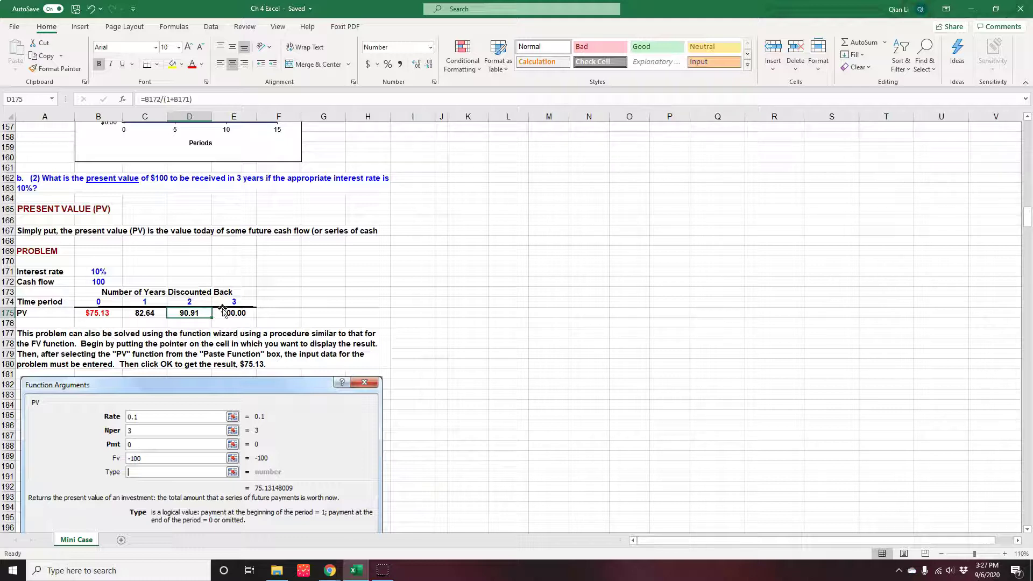
click(219, 313)
click(196, 314)
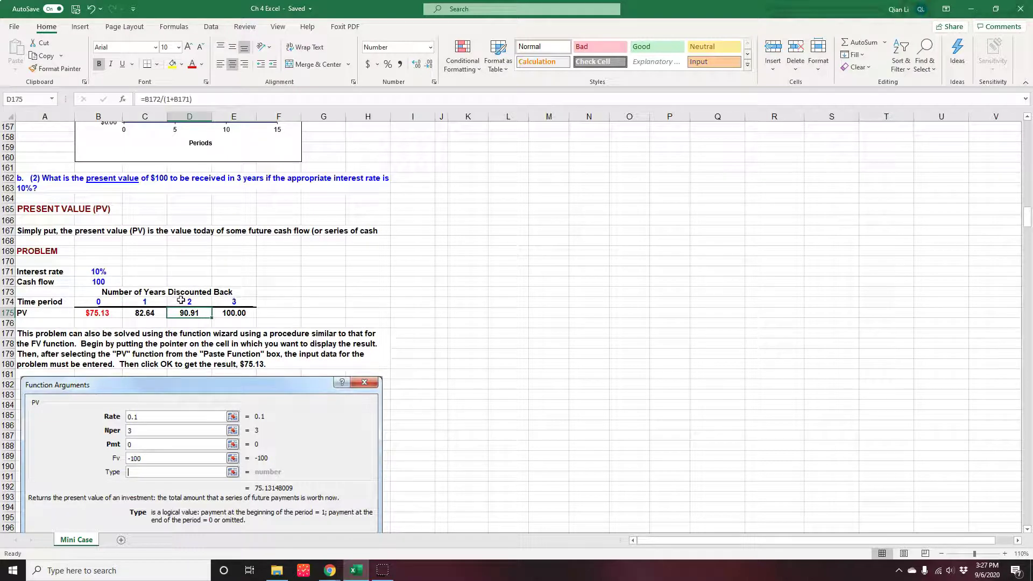
click(99, 313)
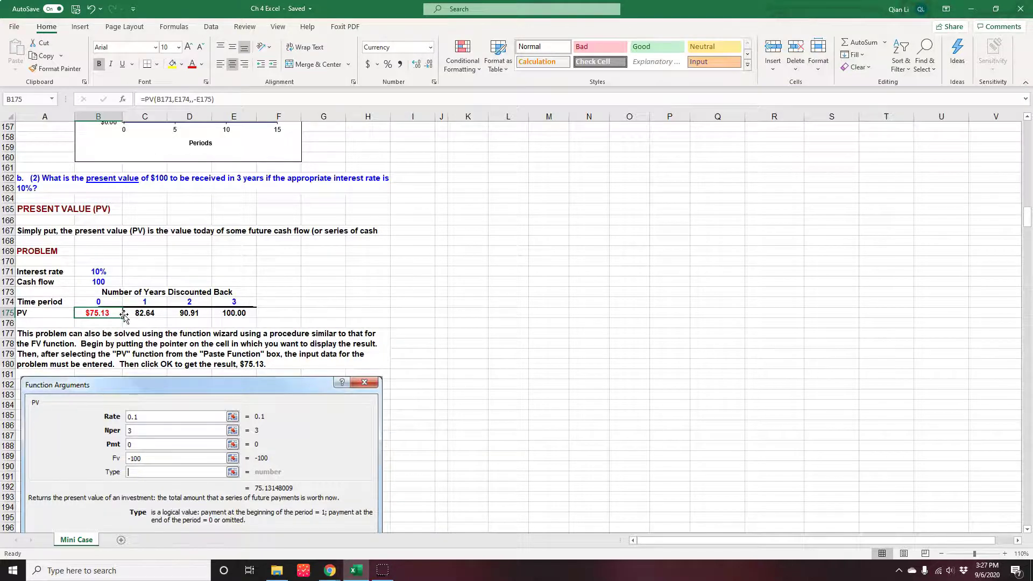
click(145, 313)
scroll(145, 313, down, 3)
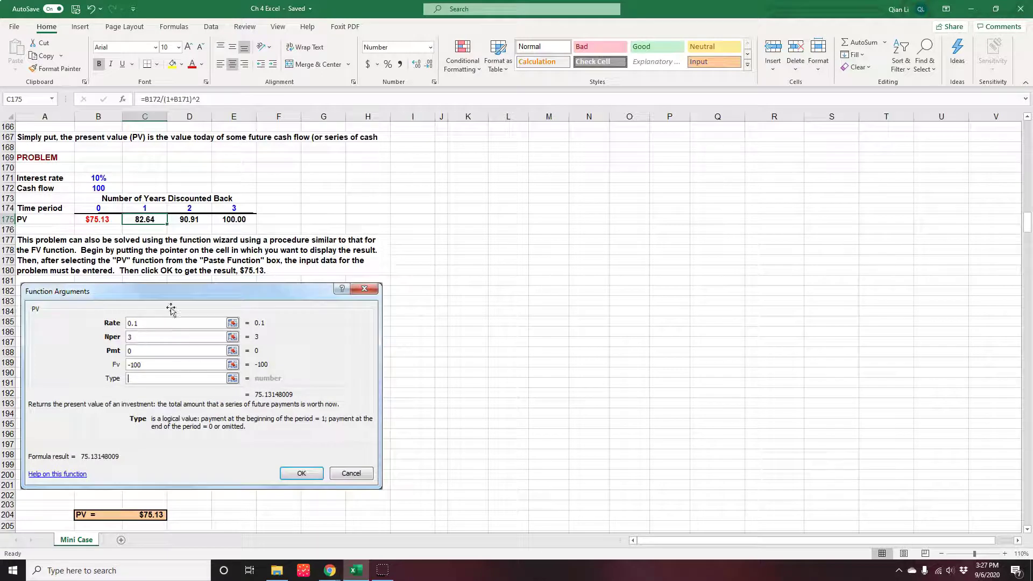
click(91, 219)
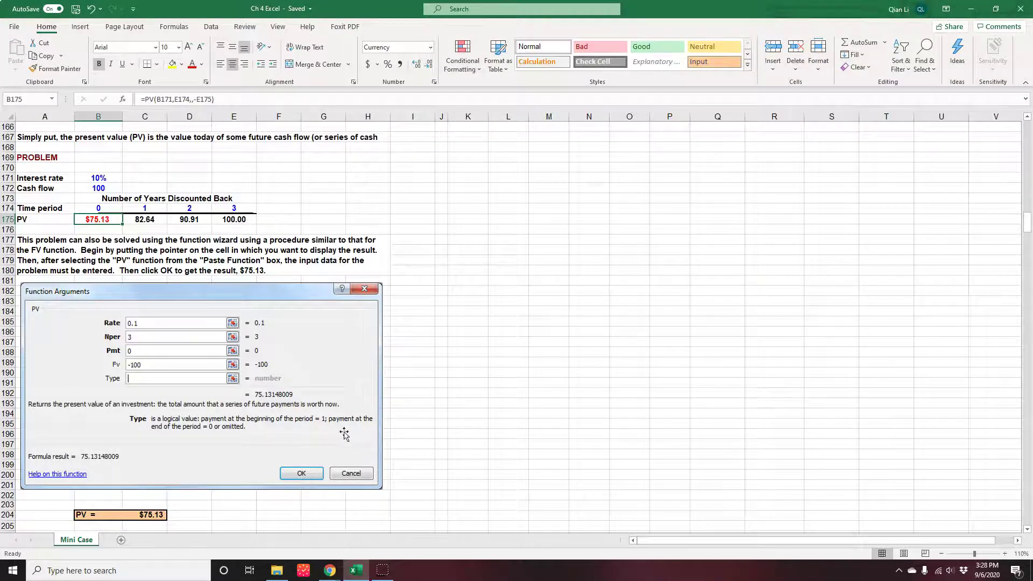
click(479, 342)
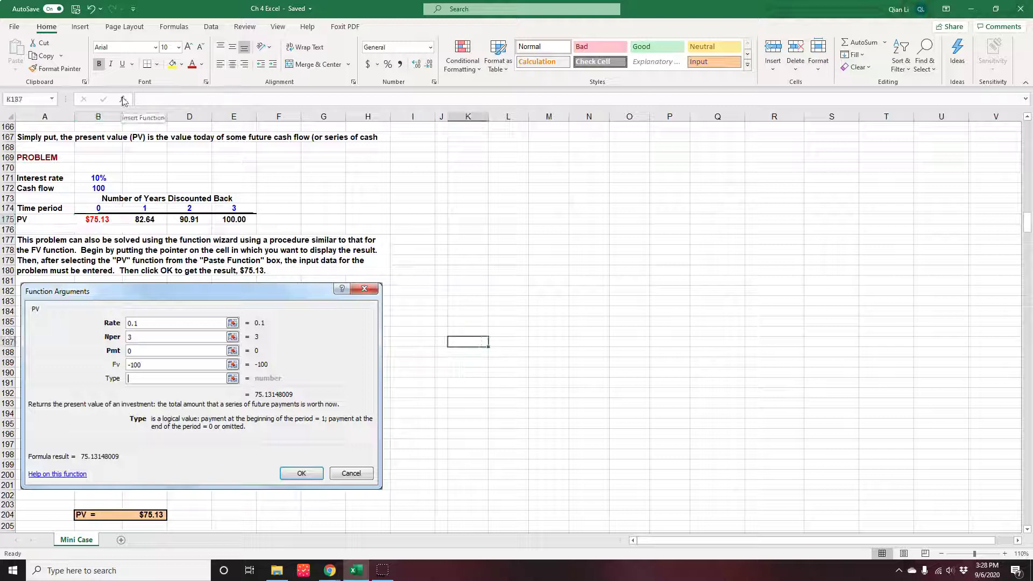
click(123, 99)
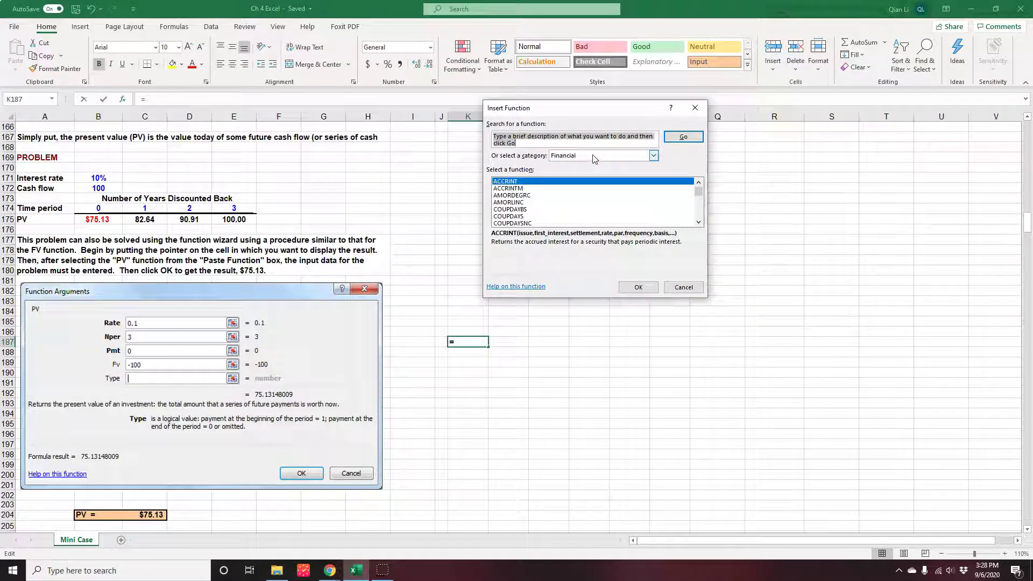
scroll(622, 210, down, 14)
text(PV)
click(689, 138)
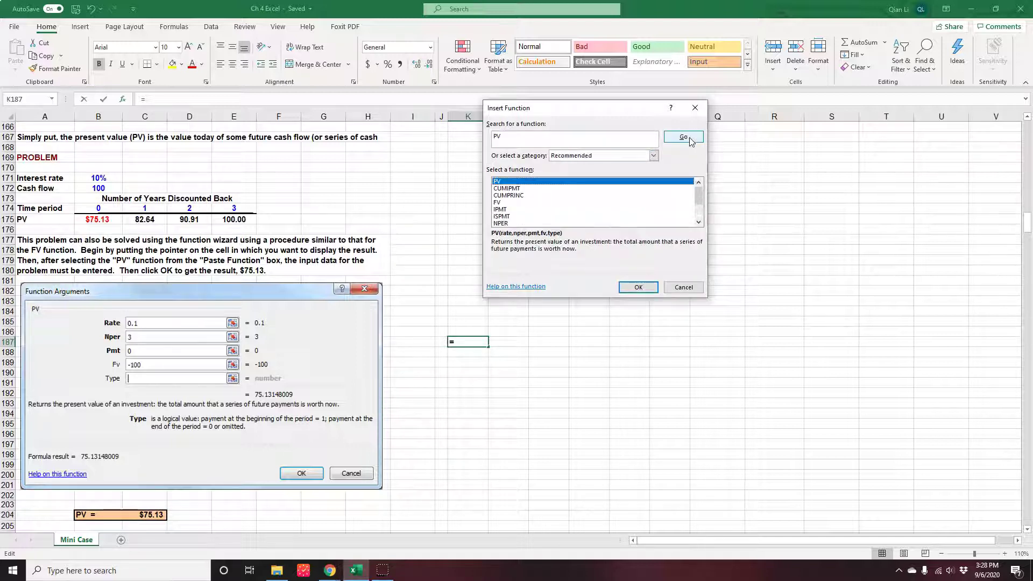
double_click(586, 182)
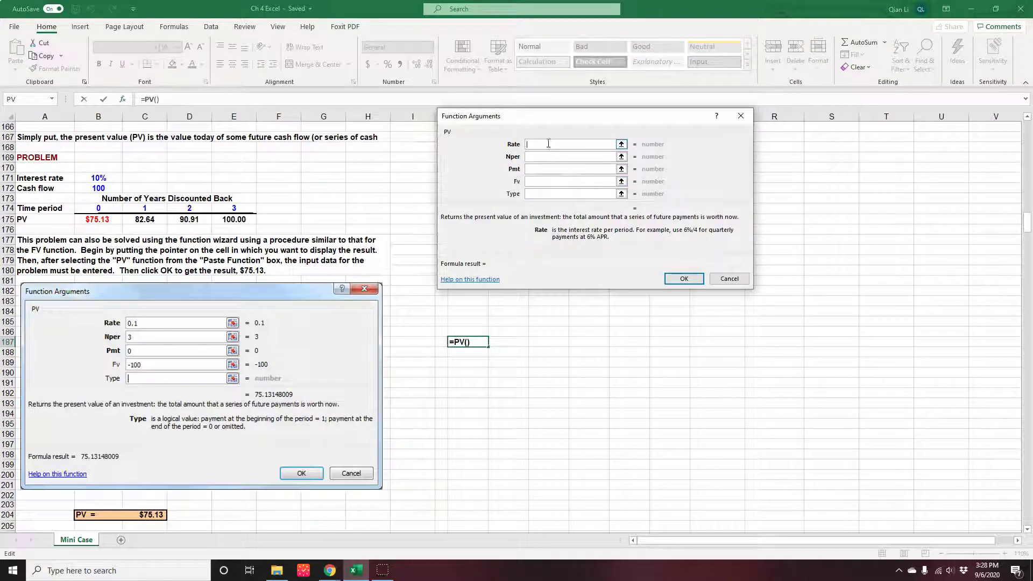
text(10%)
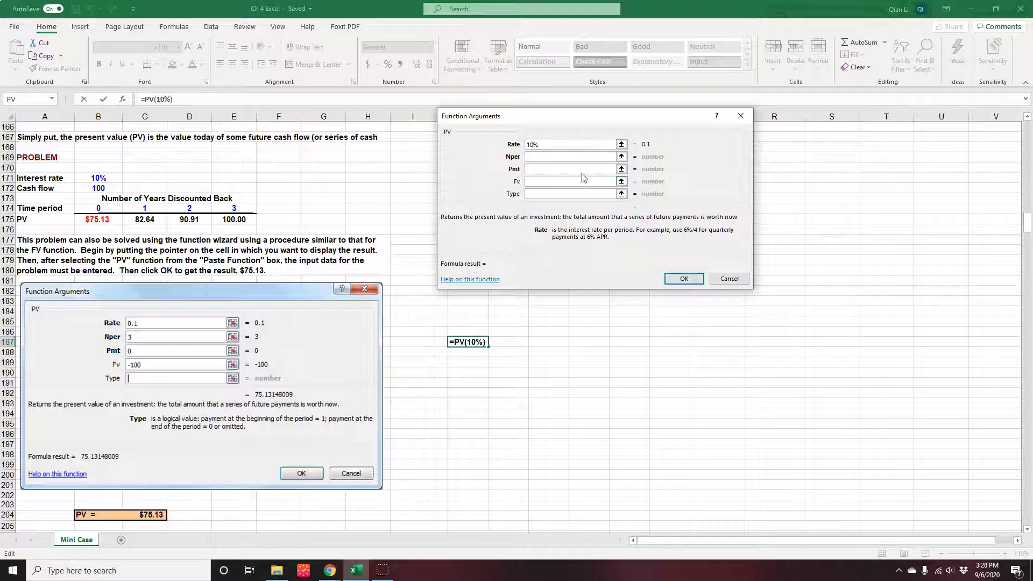
click(554, 182)
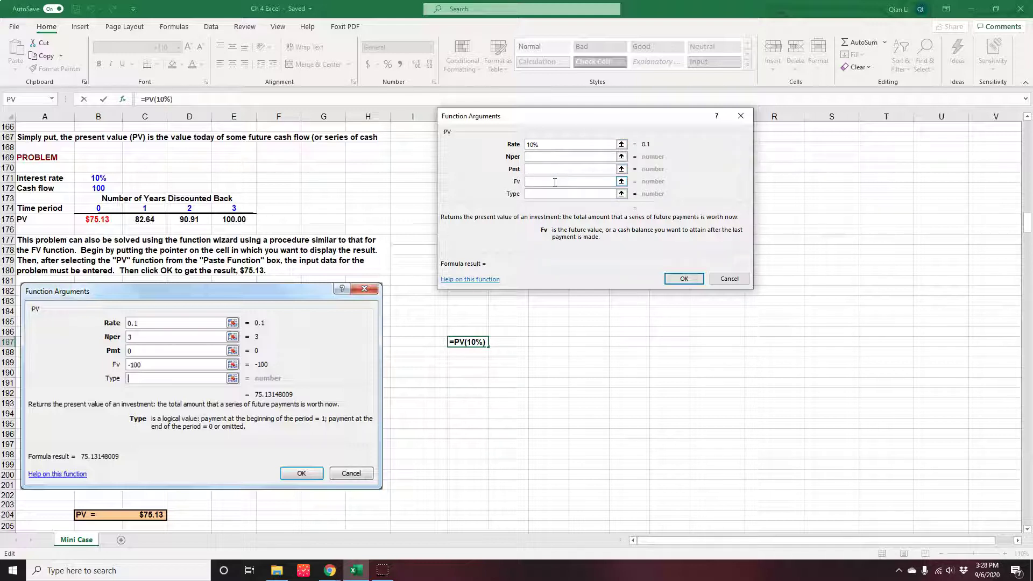
text(100)
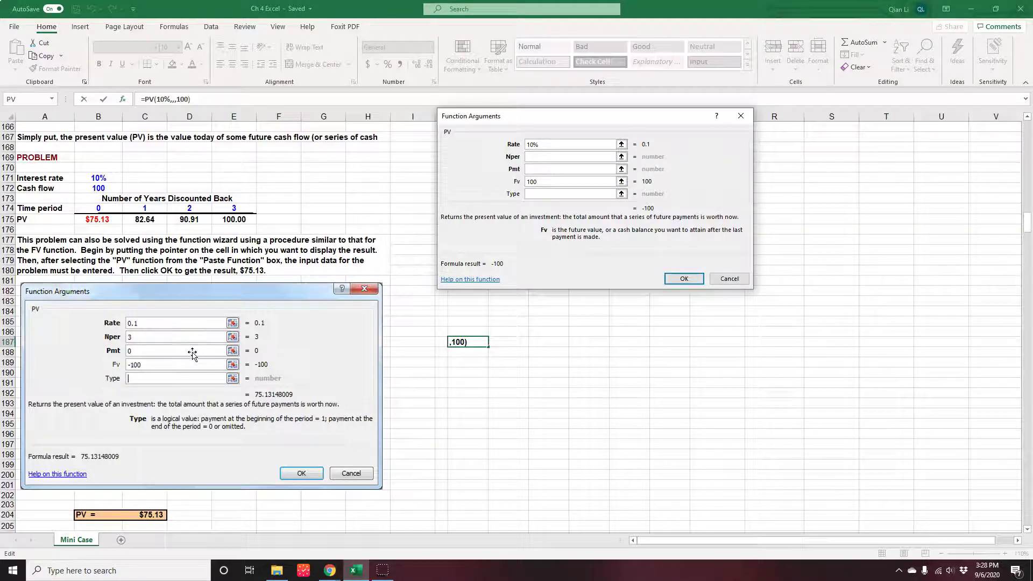
click(729, 278)
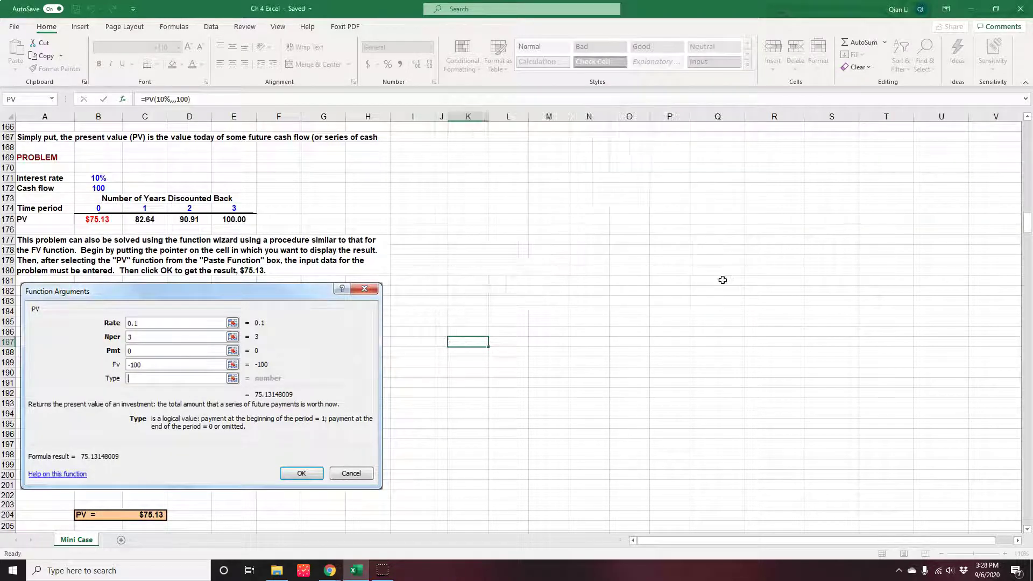
- Compare the PV function formula in cell C204 with the one in cell B175
scroll(311, 361, down, 3)
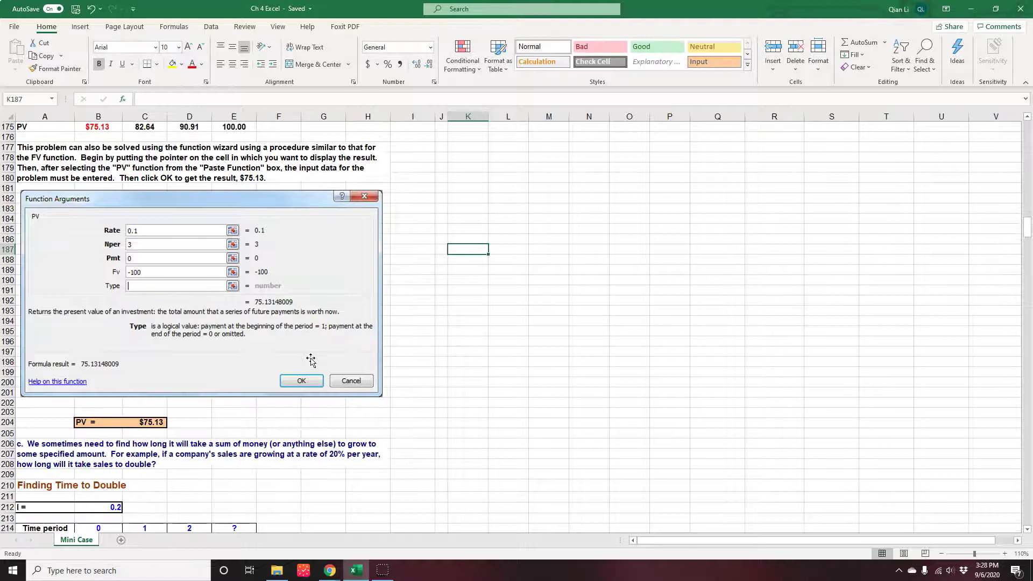
click(145, 423)
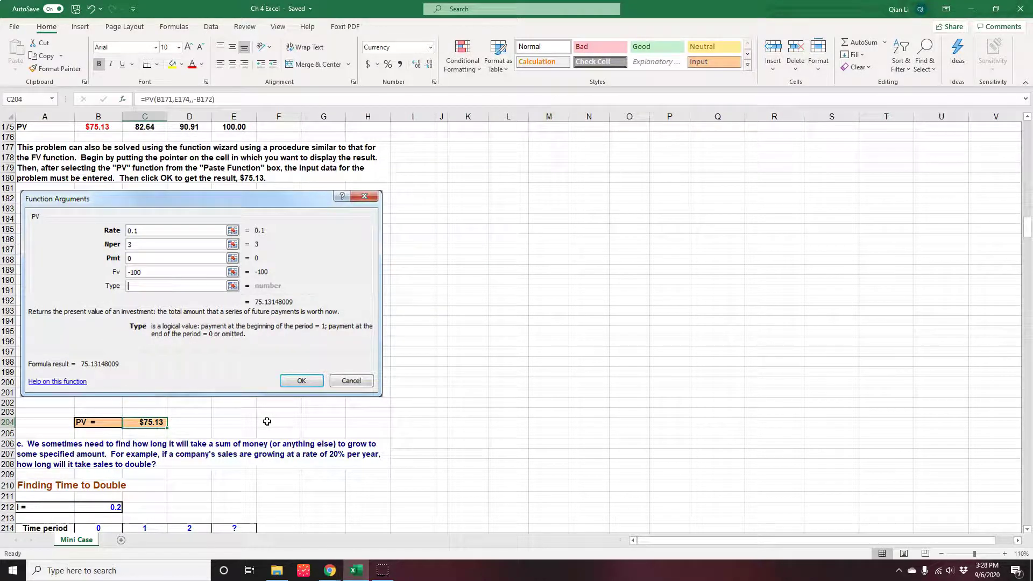
scroll(266, 421, up, 1)
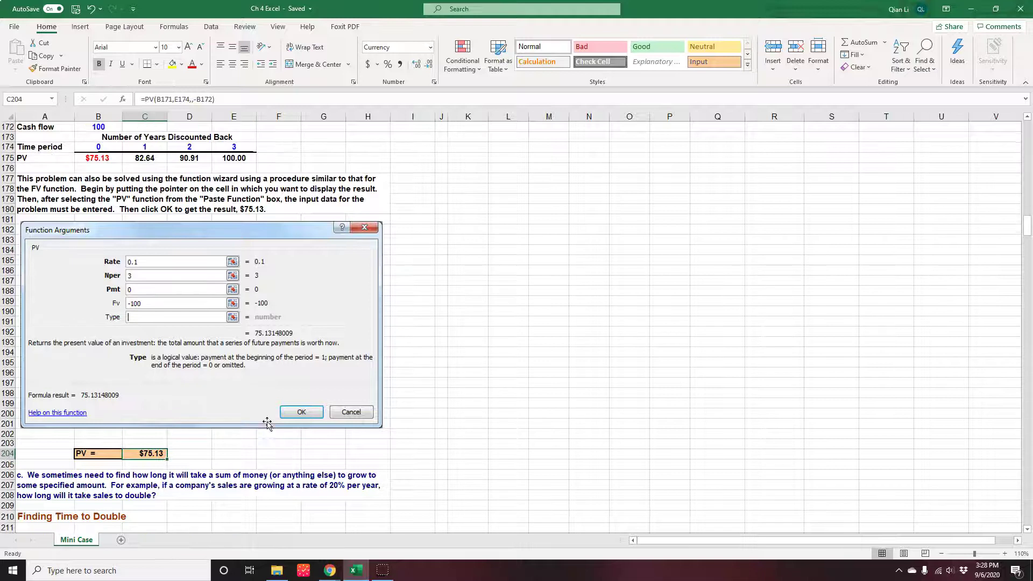
click(102, 154)
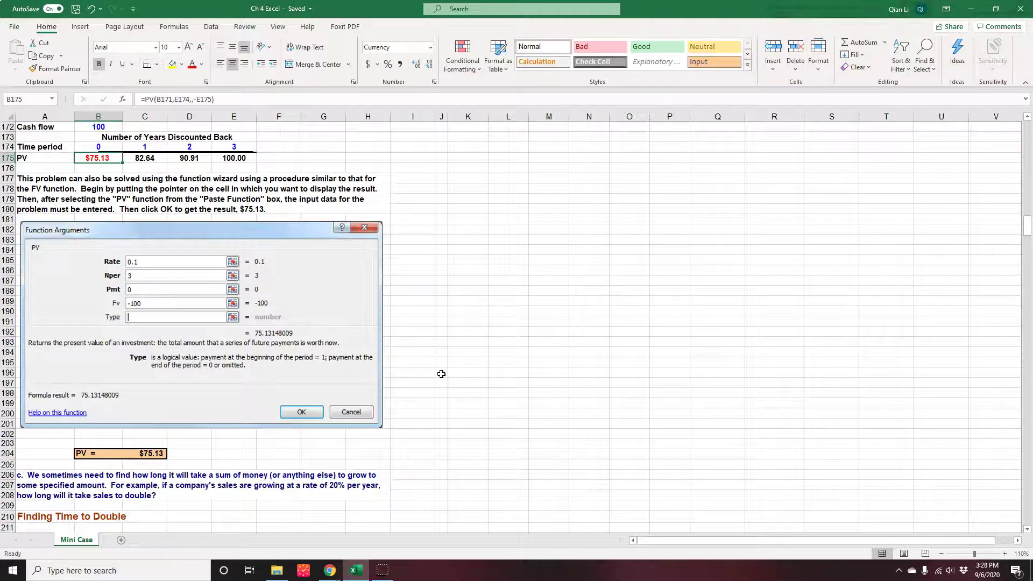
scroll(409, 355, up, 3)
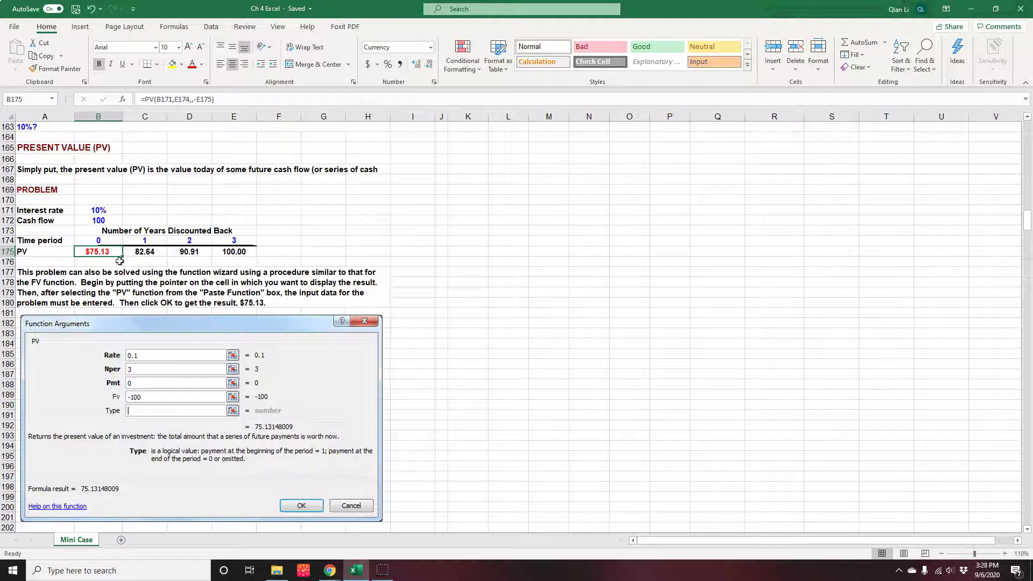
scroll(109, 252, down, 5)
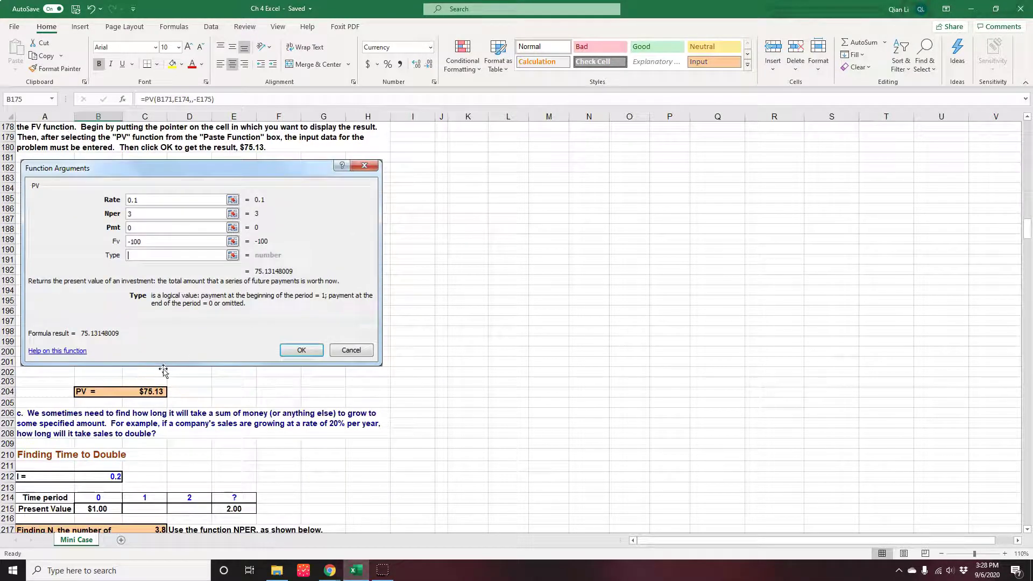
scroll(339, 386, down, 1)
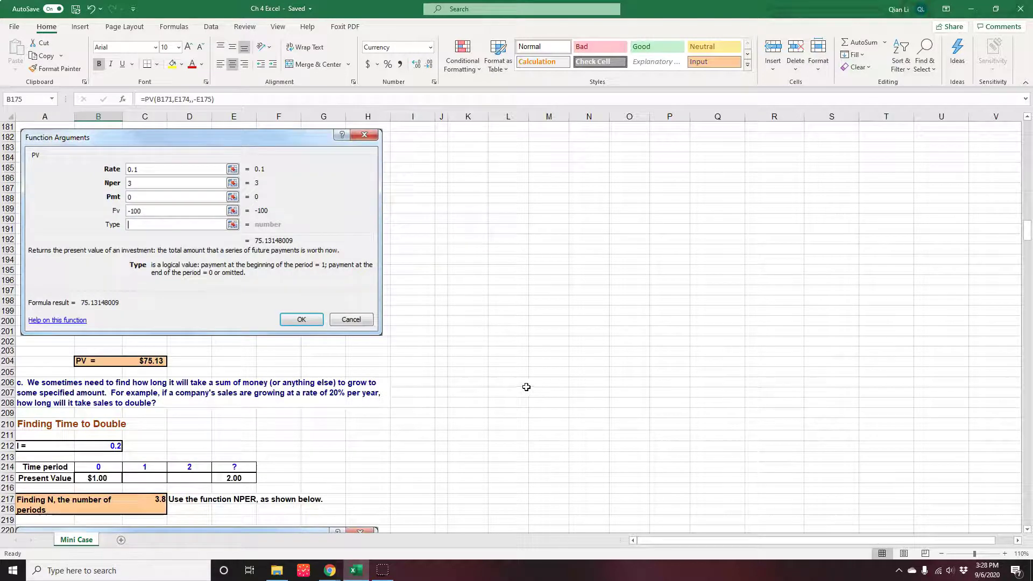
click(147, 362)
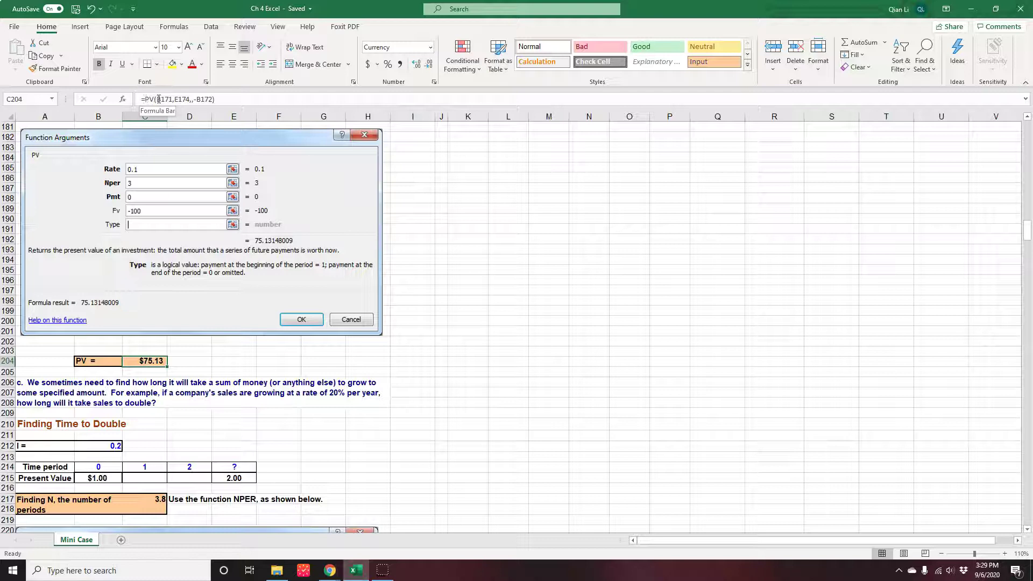
- Begin a PV formula in cell G204 with B171 as the rate, 3 periods and a payment of 0
click(315, 360)
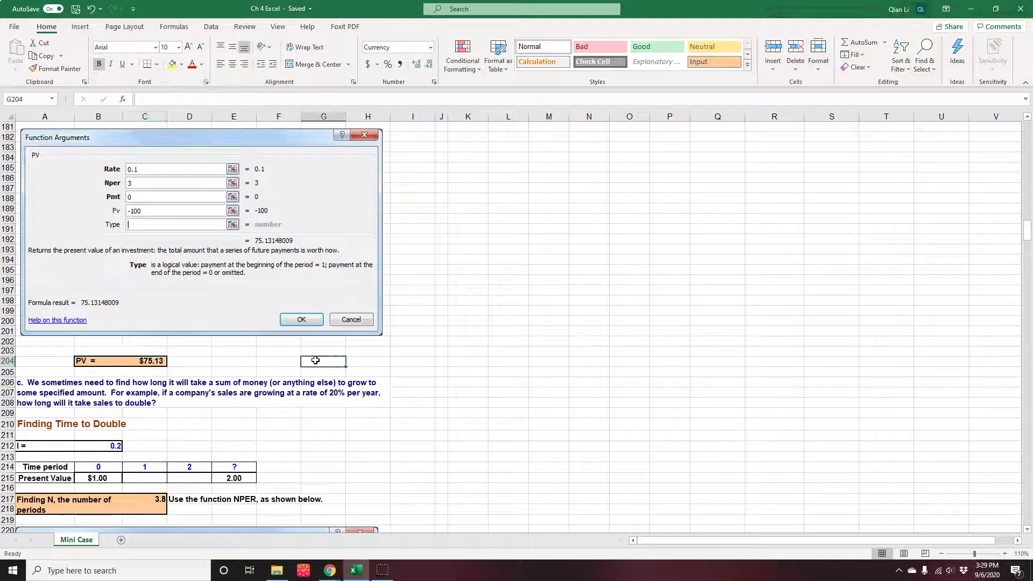
text(=)
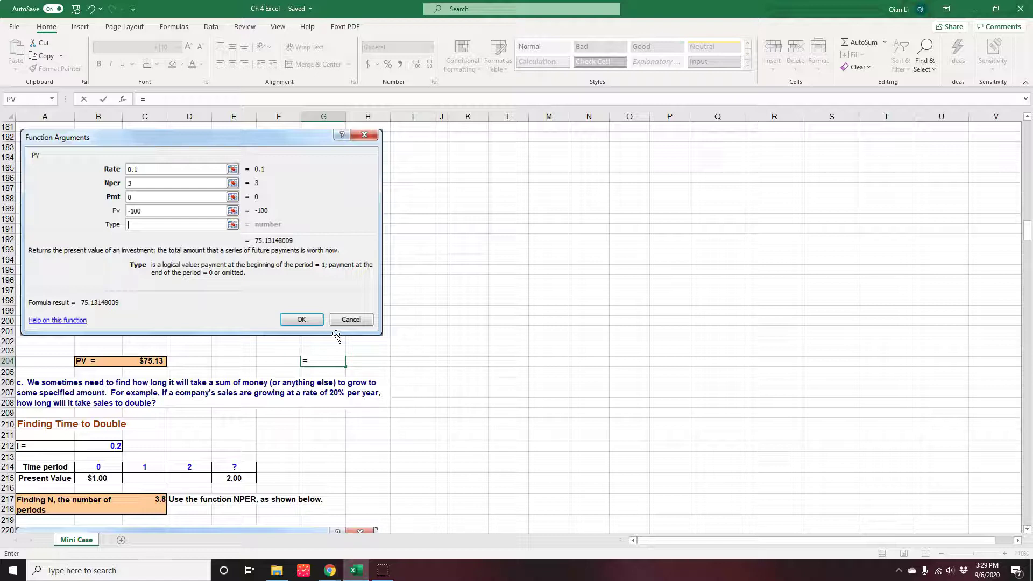
text(pv()
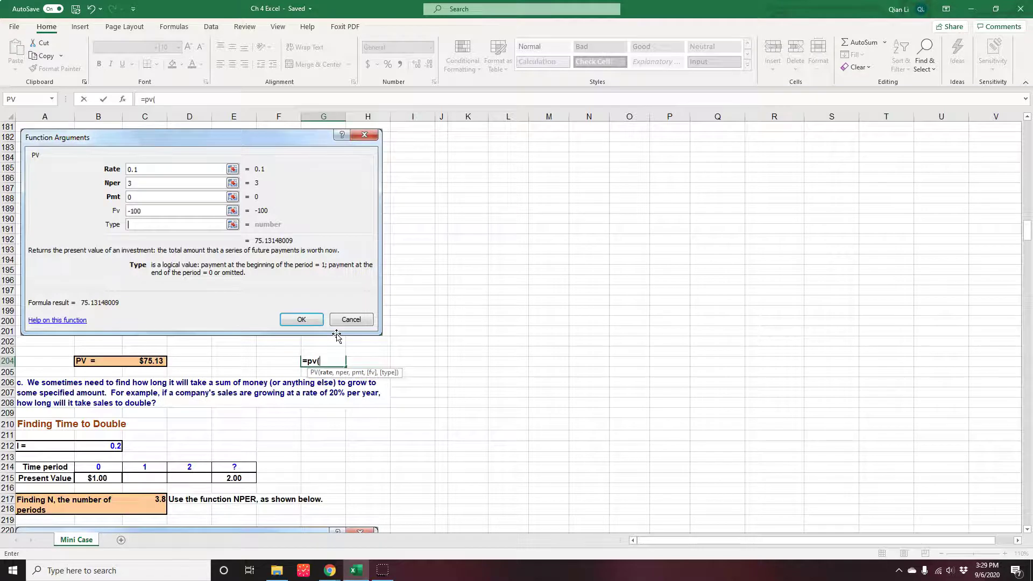
scroll(336, 337, up, 1)
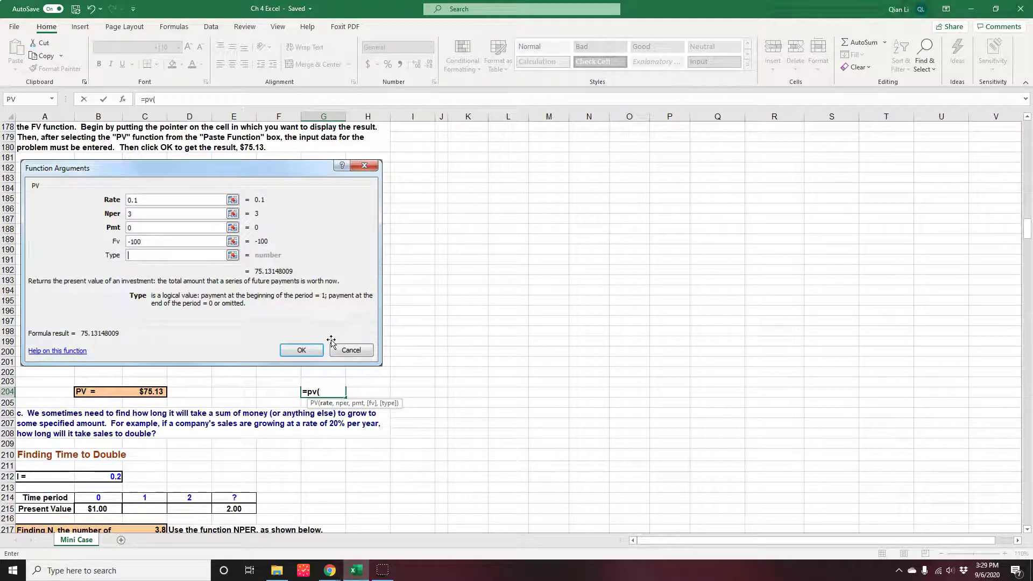
scroll(331, 342, up, 6)
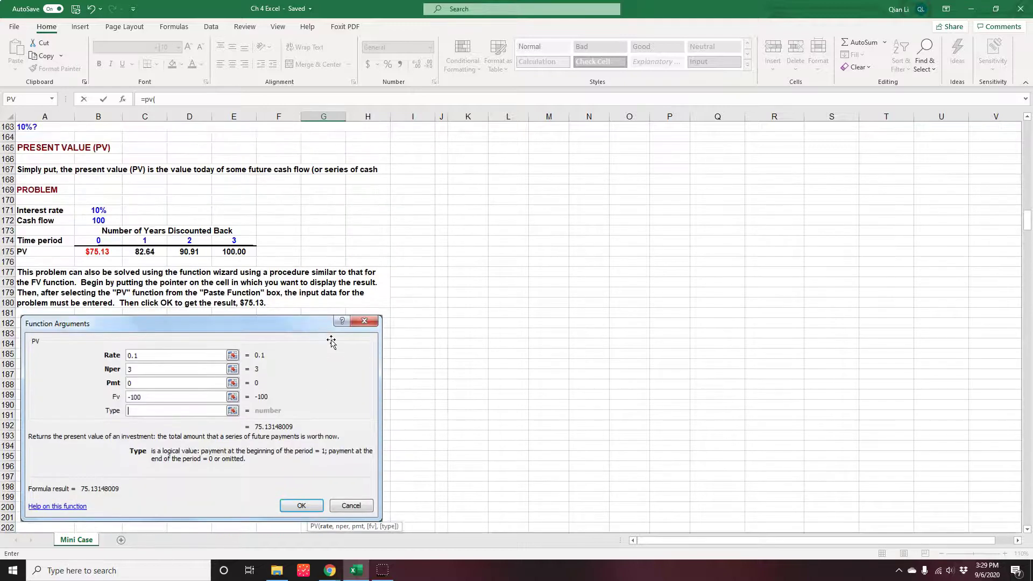
scroll(325, 347, down, 8)
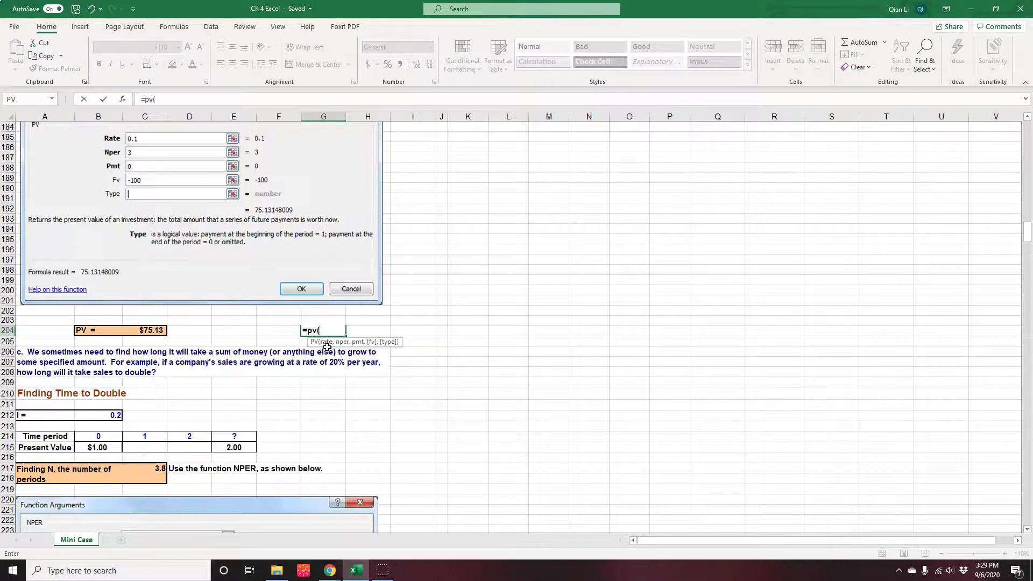
scroll(327, 346, up, 9)
click(100, 272)
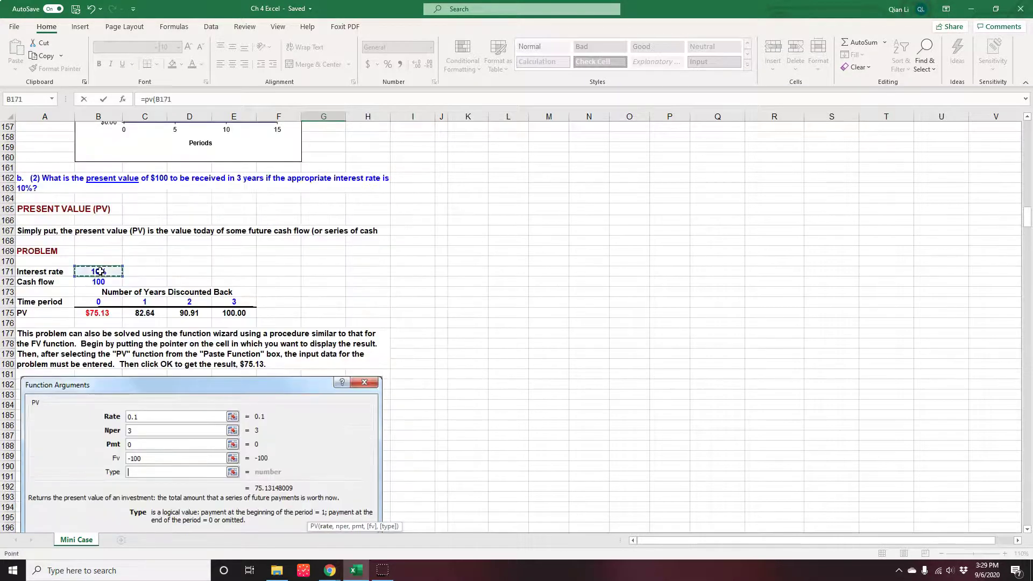
scroll(399, 331, down, 8)
text(,)
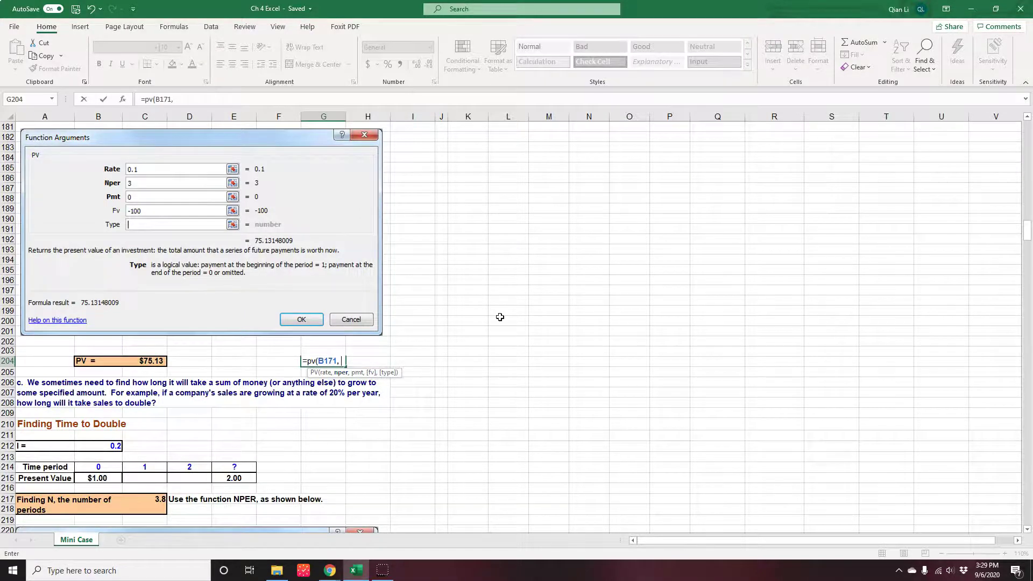
scroll(500, 317, up, 5)
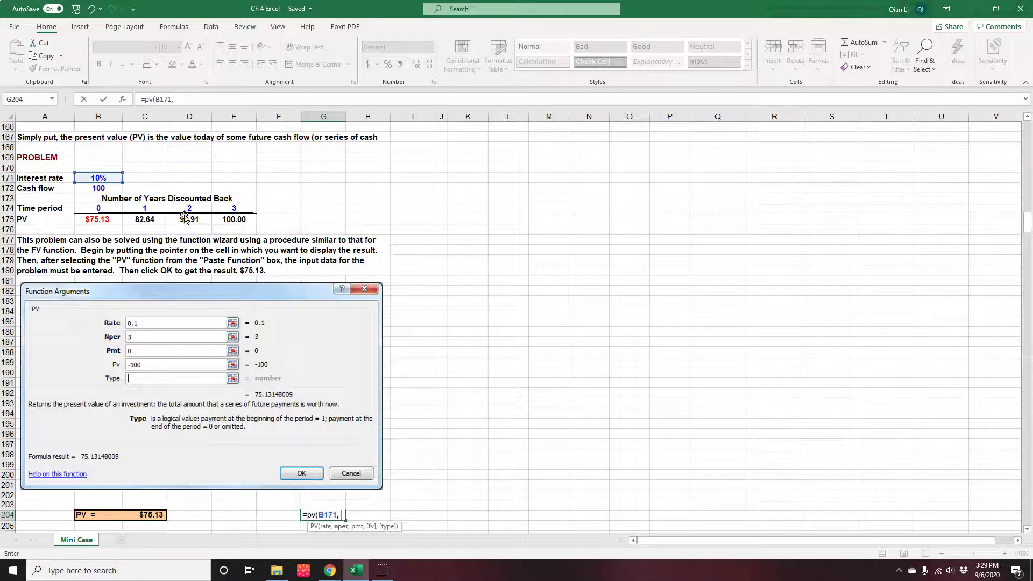
text(3, 0,)
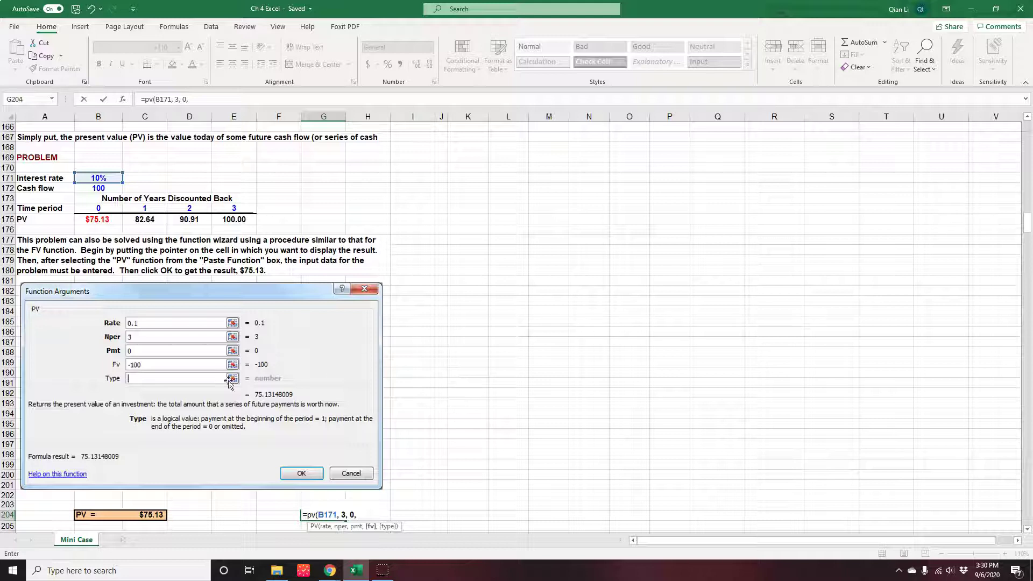
- Complete the PV formula in G204 with negative E175 as the future value and enter it
click(246, 220)
scroll(518, 387, down, 1)
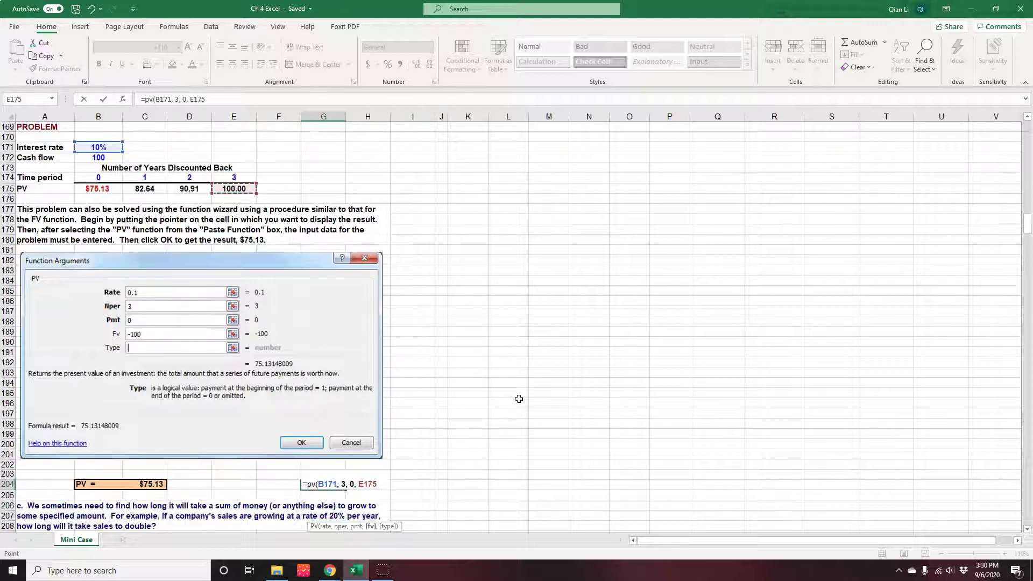
key(F2)
text())
key(Left)
key(Left)
key(Left)
key(Left)
key(Left)
text(-)
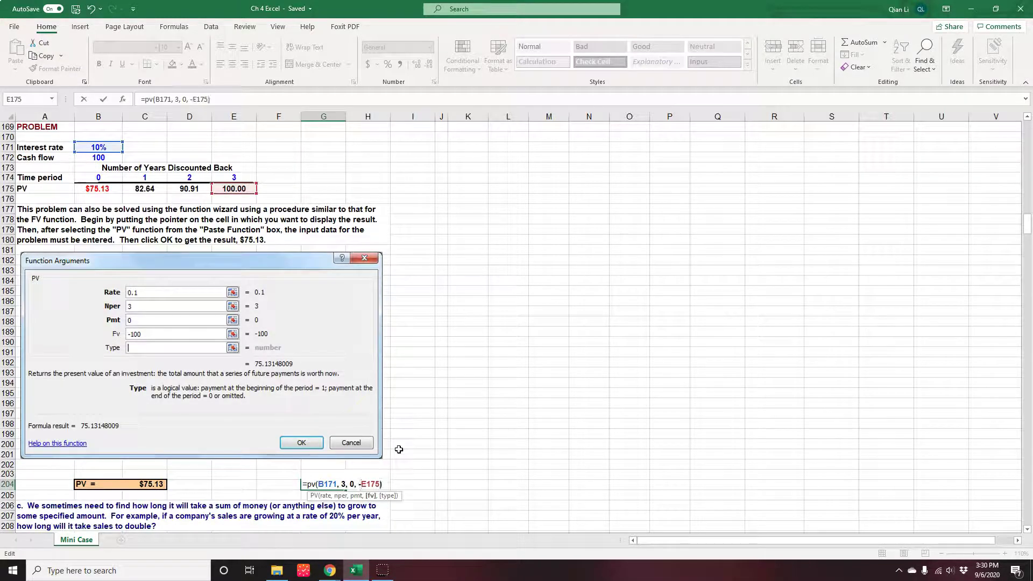
click(387, 486)
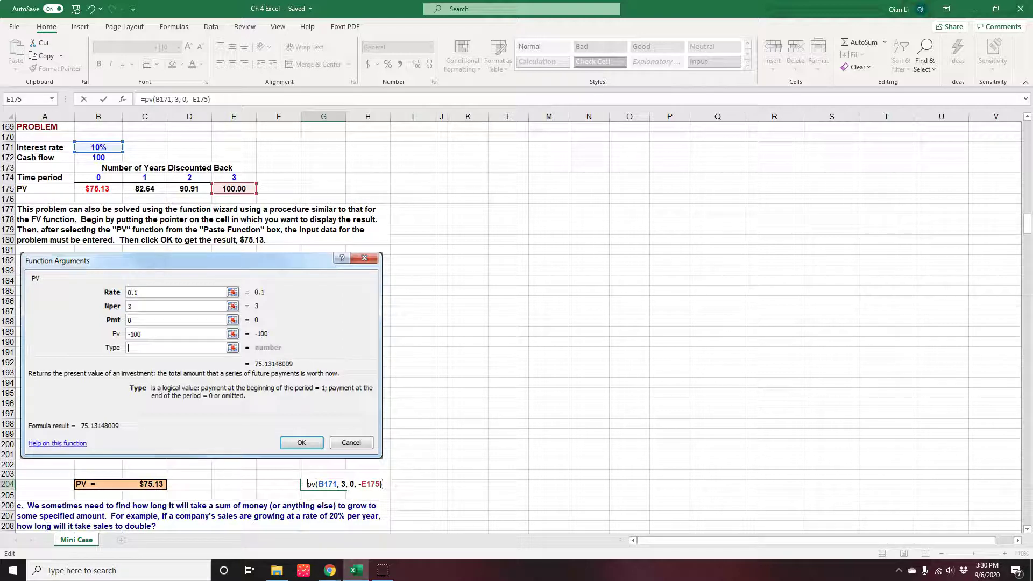
key(Return)
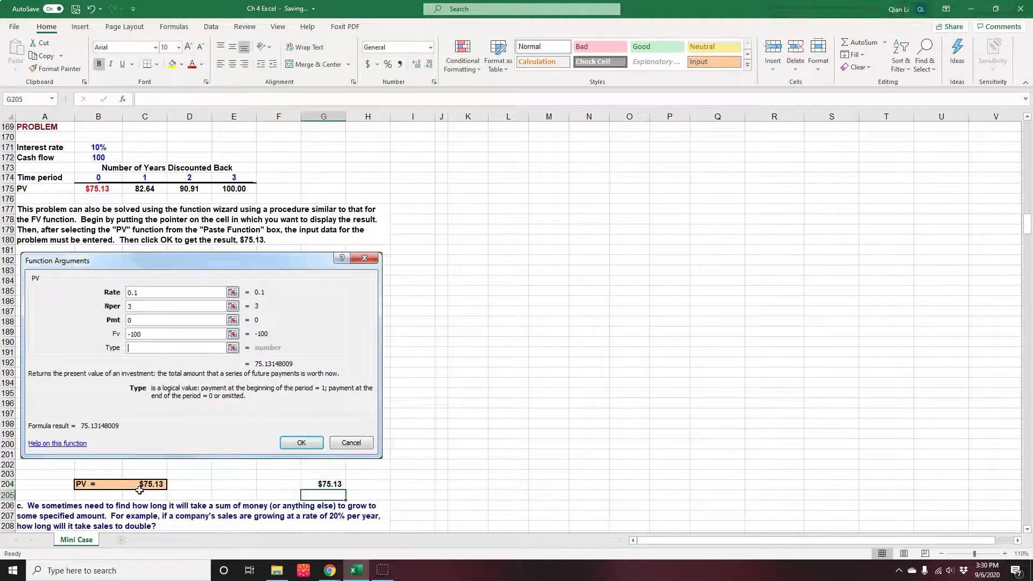
- Compare the PV formula in cell C204 and the cash flow in E175 with the FV formula in C124
click(141, 485)
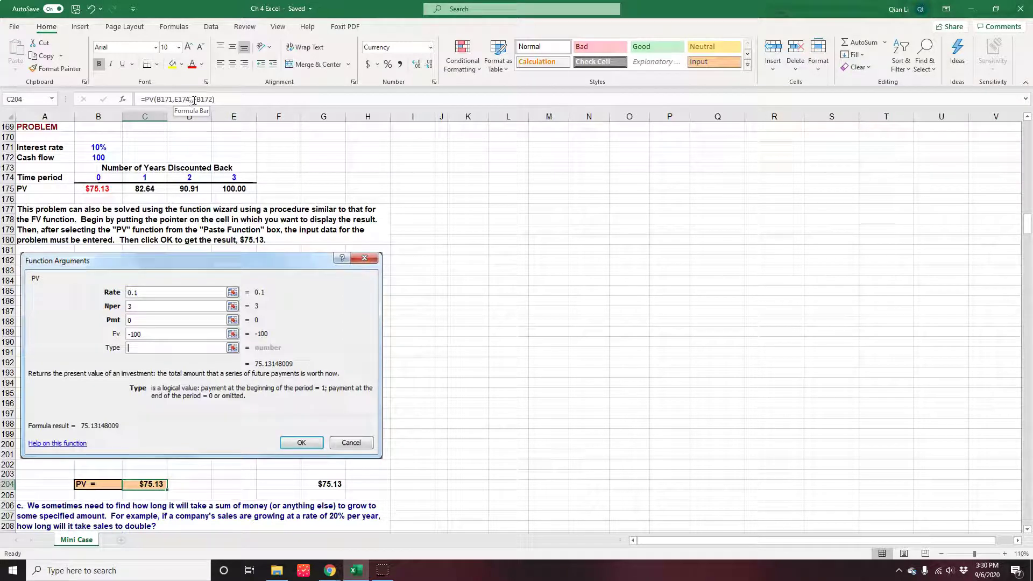
scroll(456, 451, down, 5)
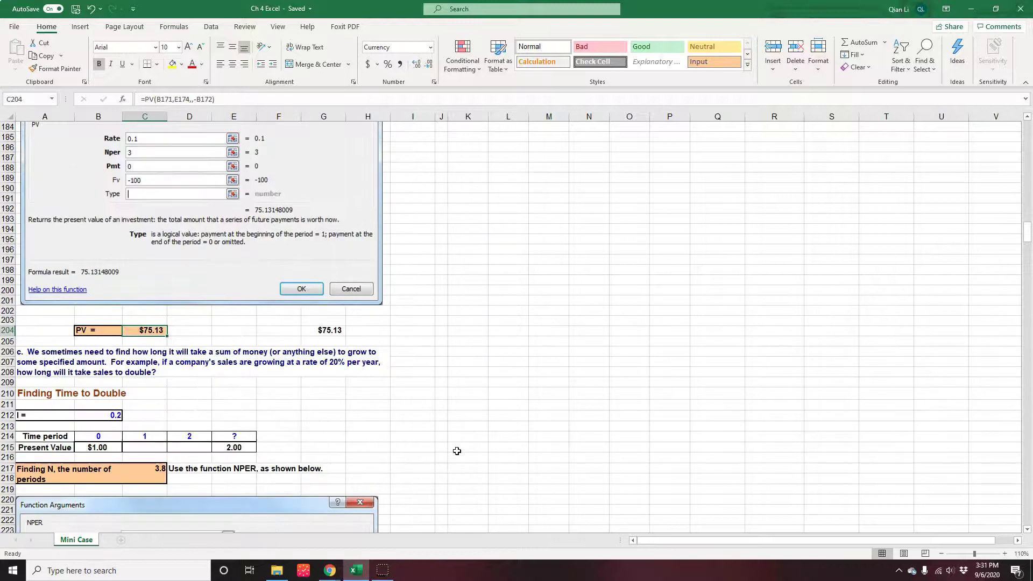
scroll(457, 451, up, 2)
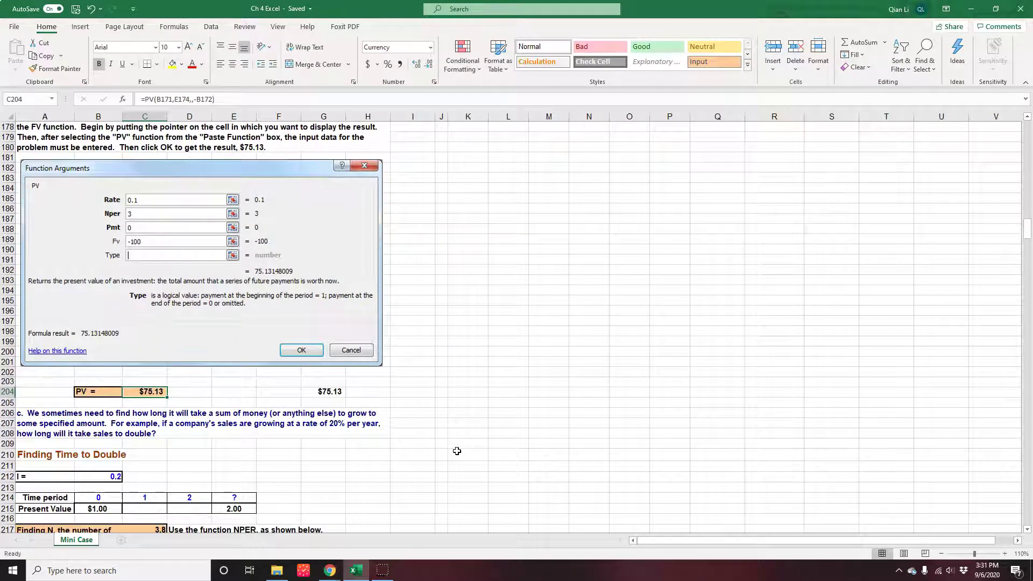
scroll(457, 451, up, 8)
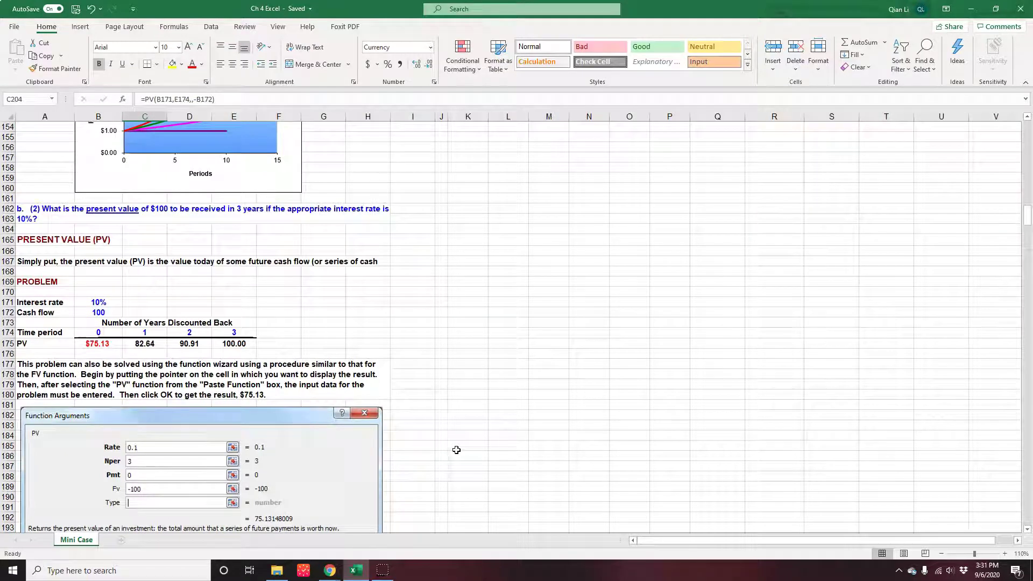
click(237, 343)
scroll(409, 377, up, 18)
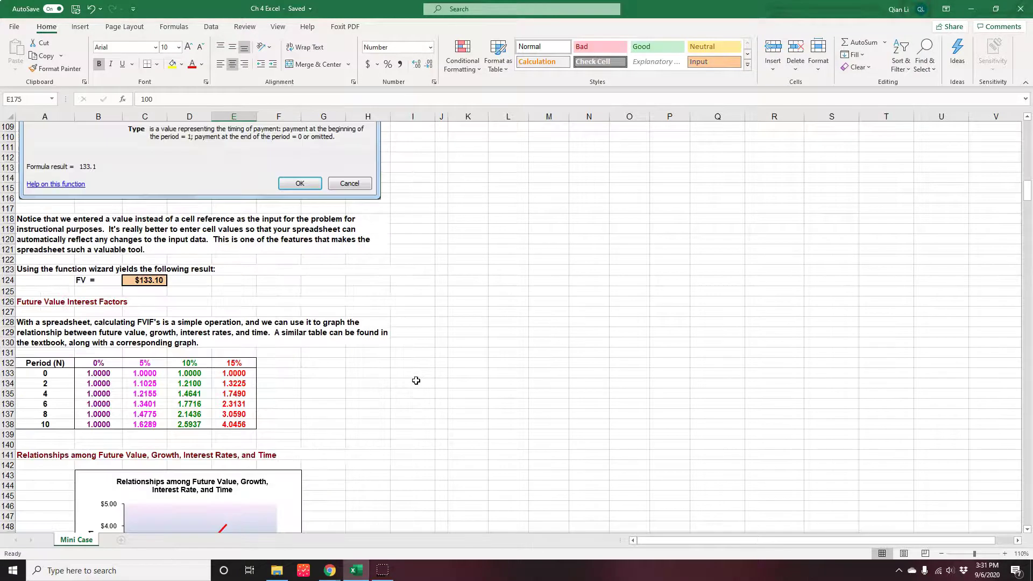
scroll(416, 380, up, 1)
click(150, 403)
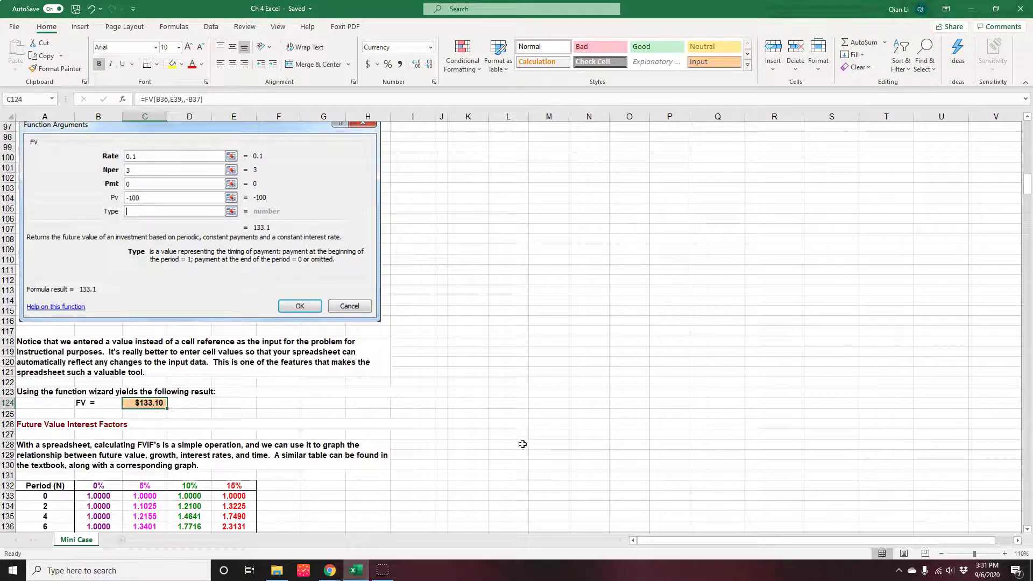
- Review the present value problem, its PV function arguments example and the formula in cell G204
scroll(509, 468, down, 16)
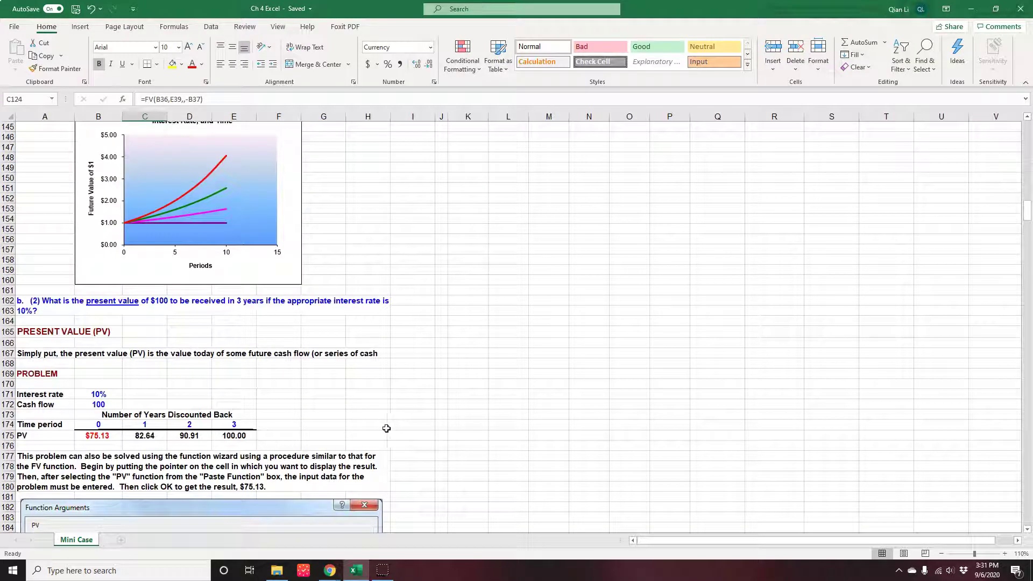
scroll(389, 428, down, 3)
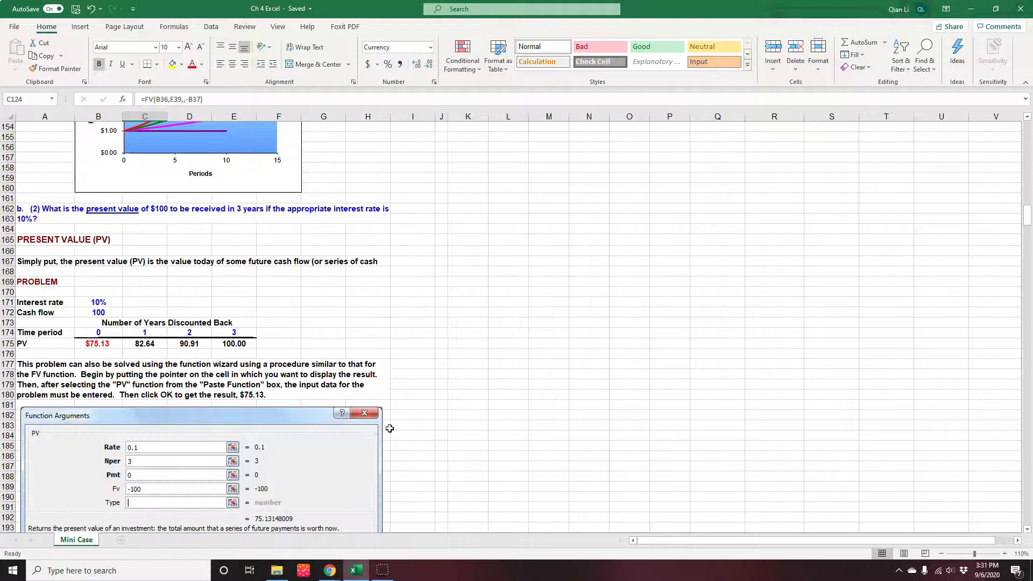
scroll(390, 429, down, 4)
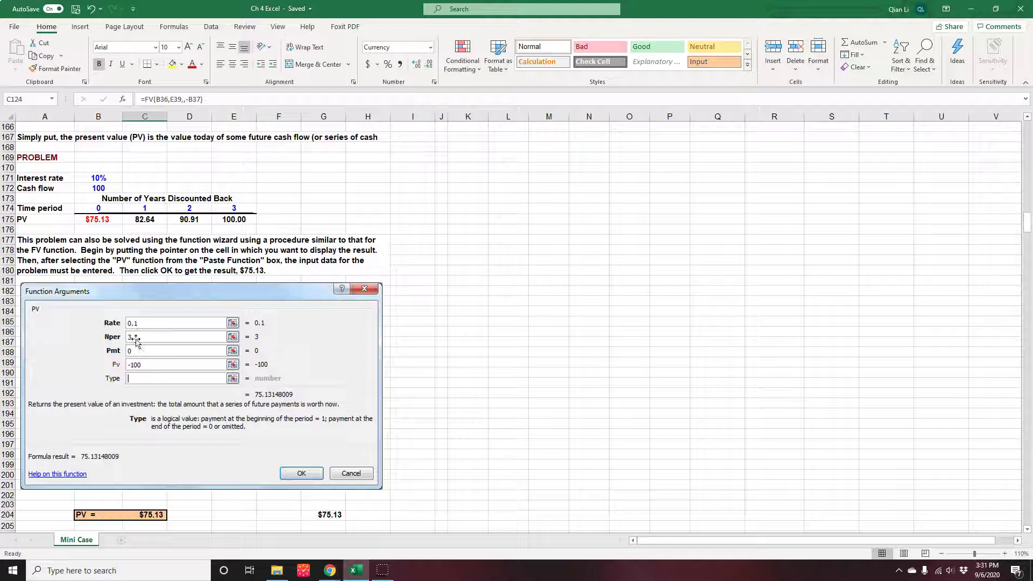
scroll(221, 444, down, 5)
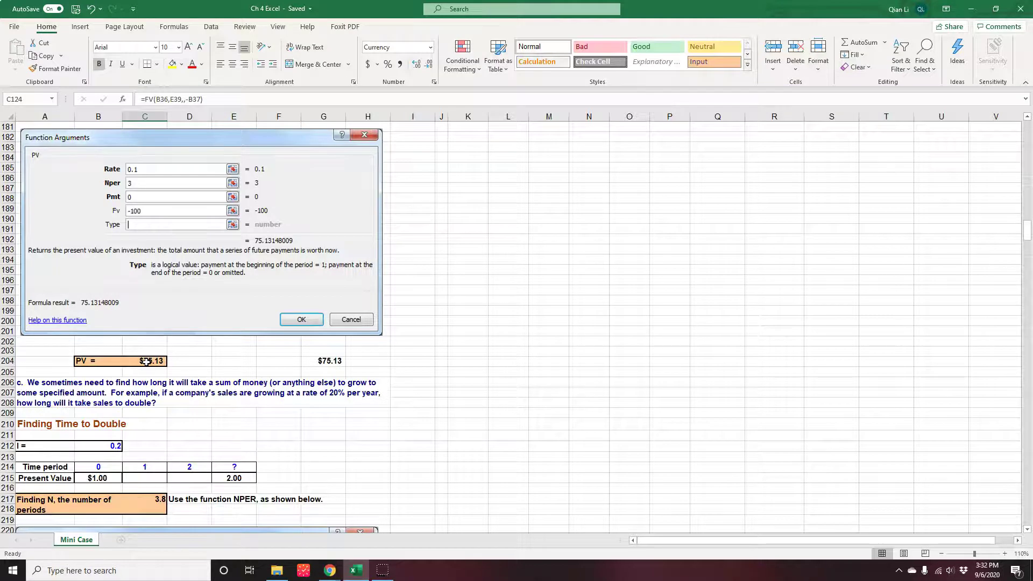
scroll(146, 361, down, 3)
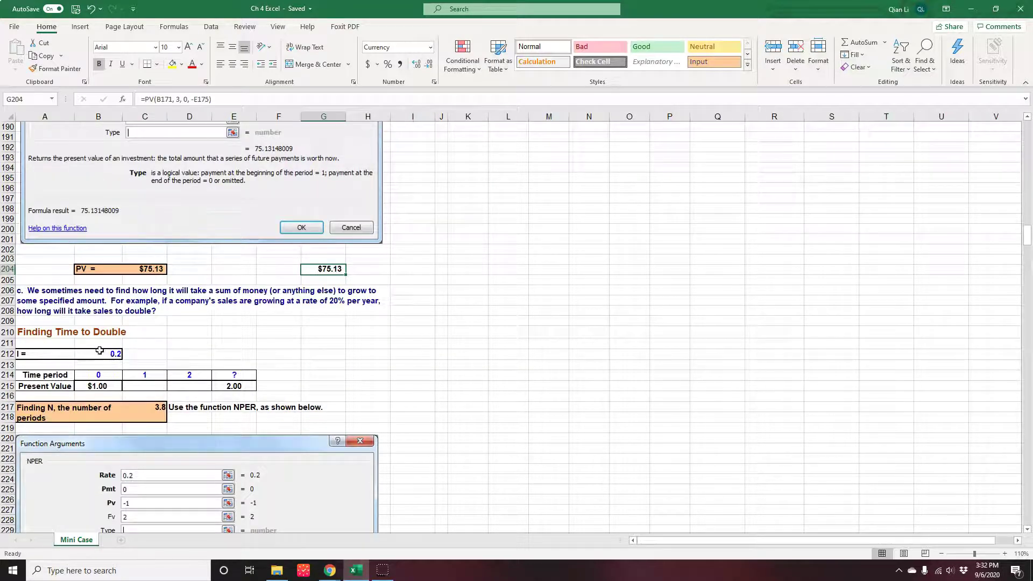
- Examine the Finding Time to Double values in B215 and E215 and the NPER function arguments example
click(103, 386)
click(237, 386)
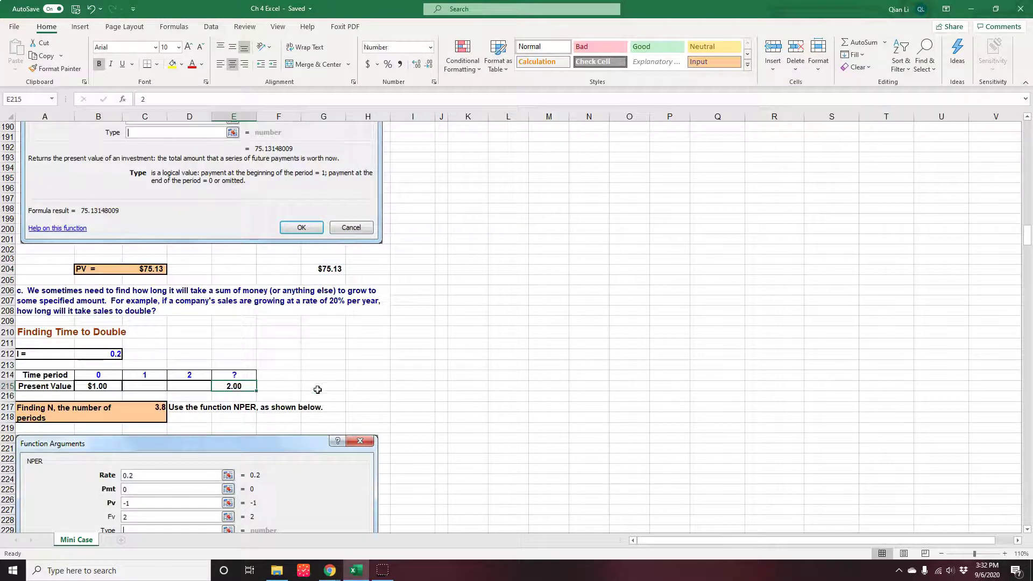
scroll(318, 389, down, 3)
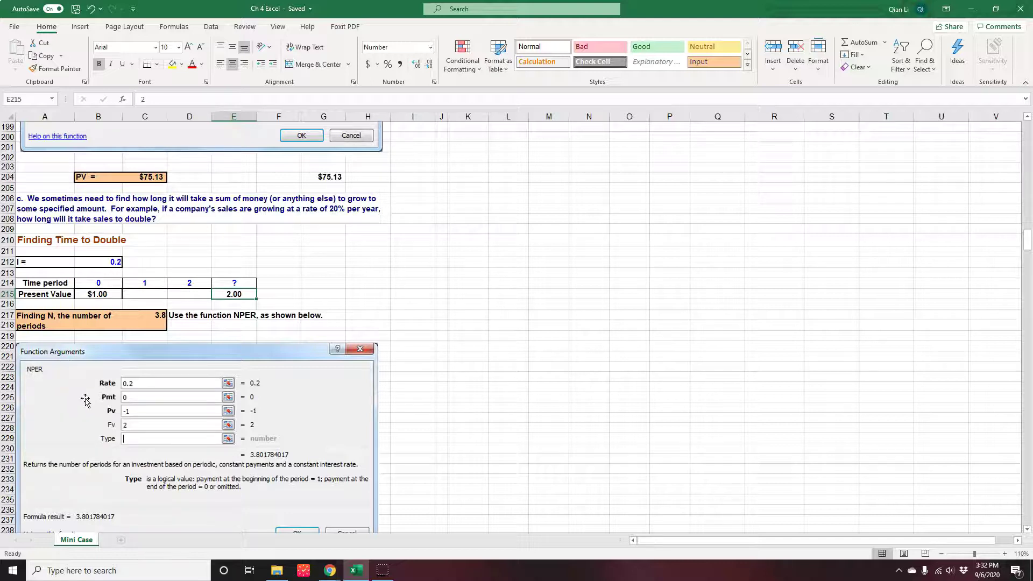
scroll(85, 401, down, 3)
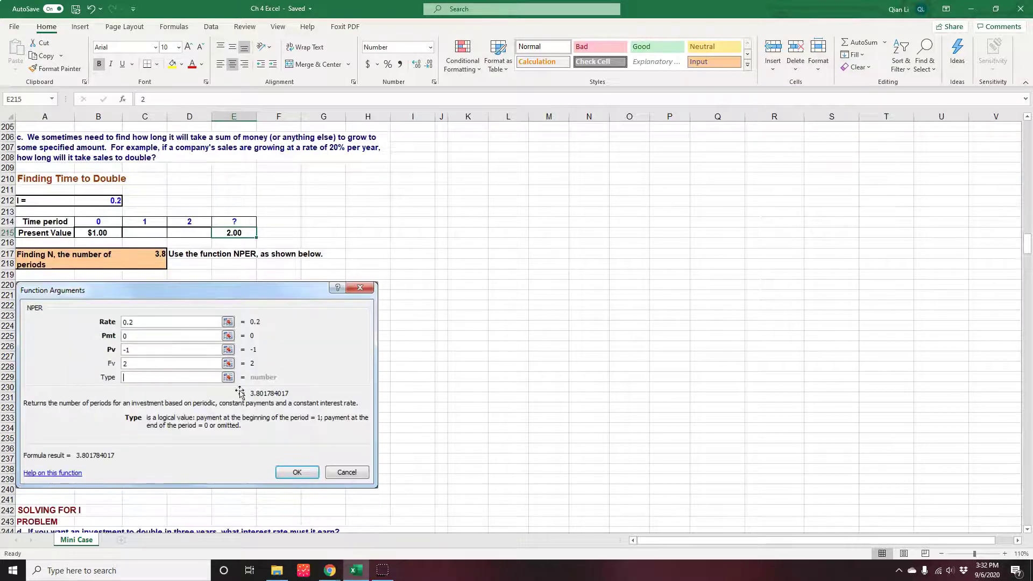
scroll(239, 393, up, 6)
- Search for the NPER function from cell L219, open its arguments for viewing, and cancel without inserting it
click(508, 428)
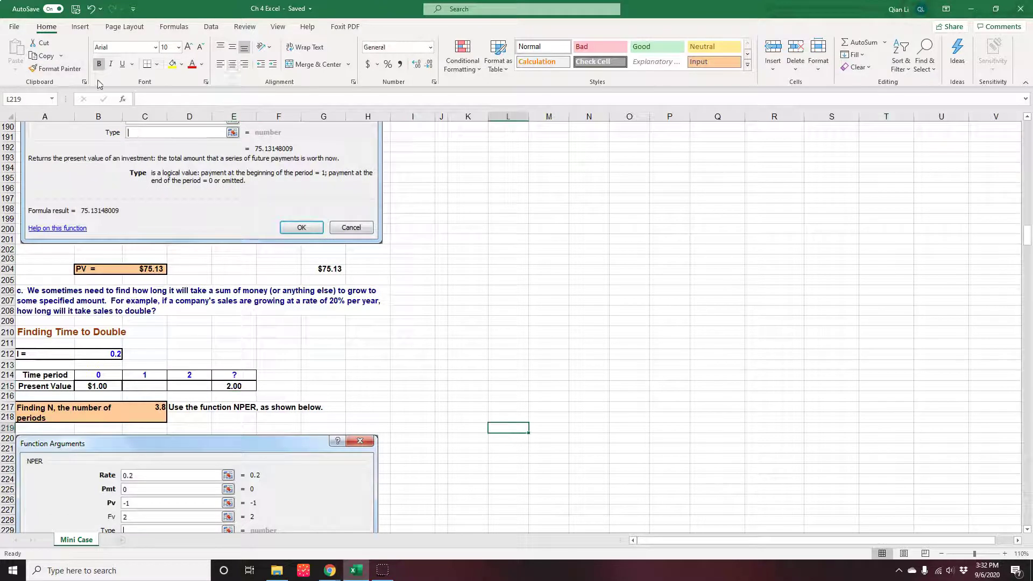
click(123, 99)
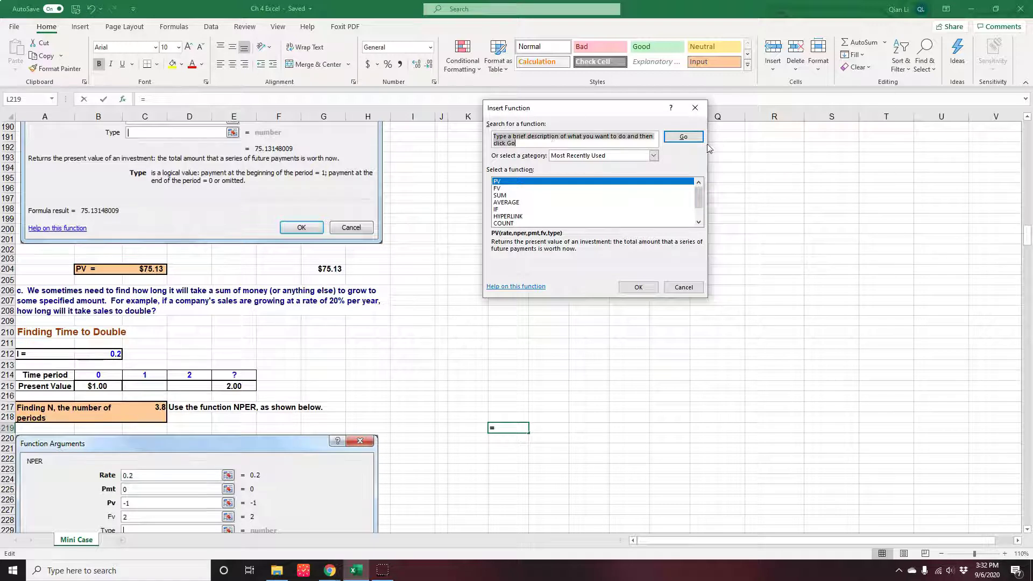
click(654, 156)
click(572, 180)
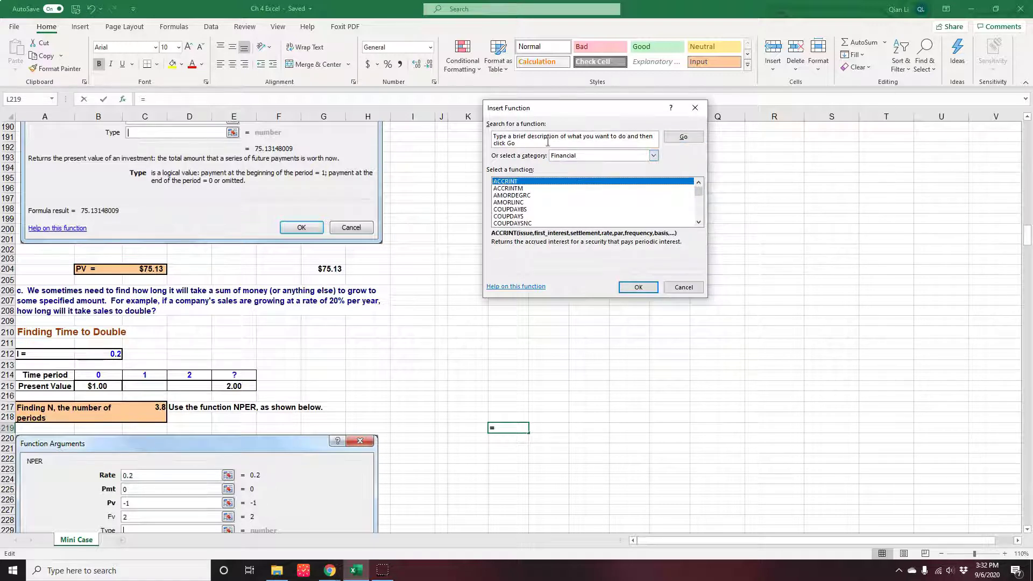
click(531, 145)
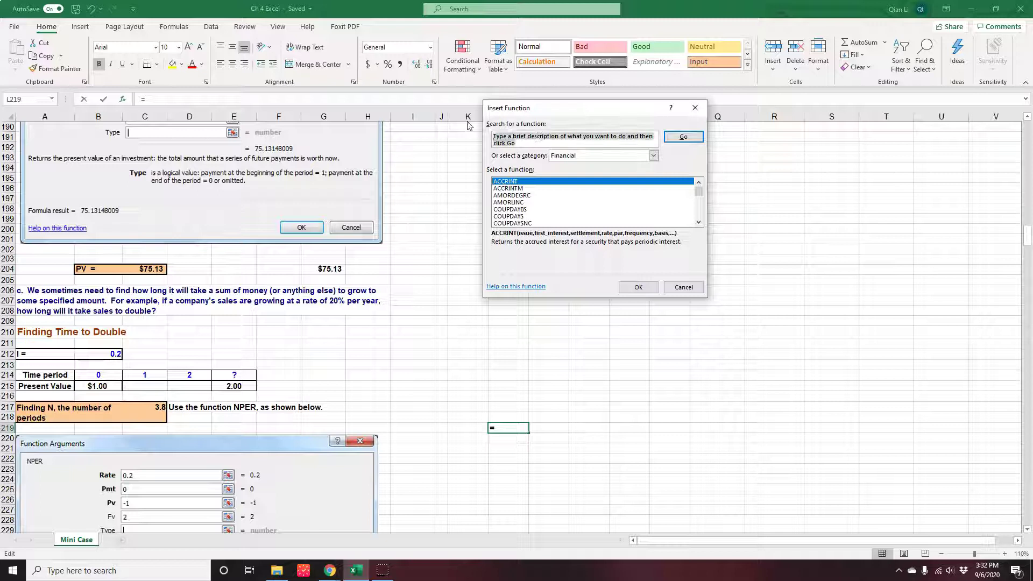
text(B)
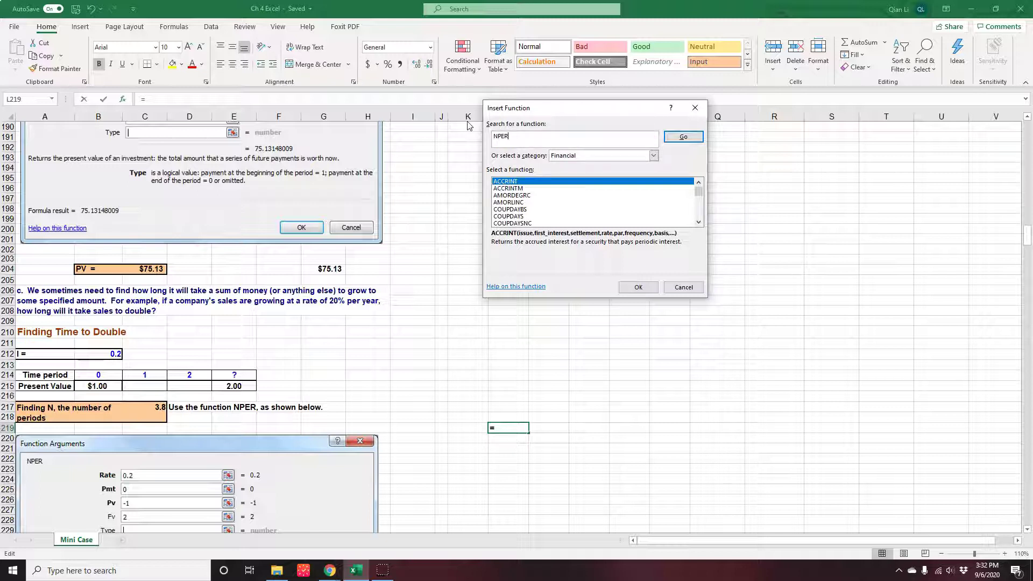
key(Return)
click(630, 287)
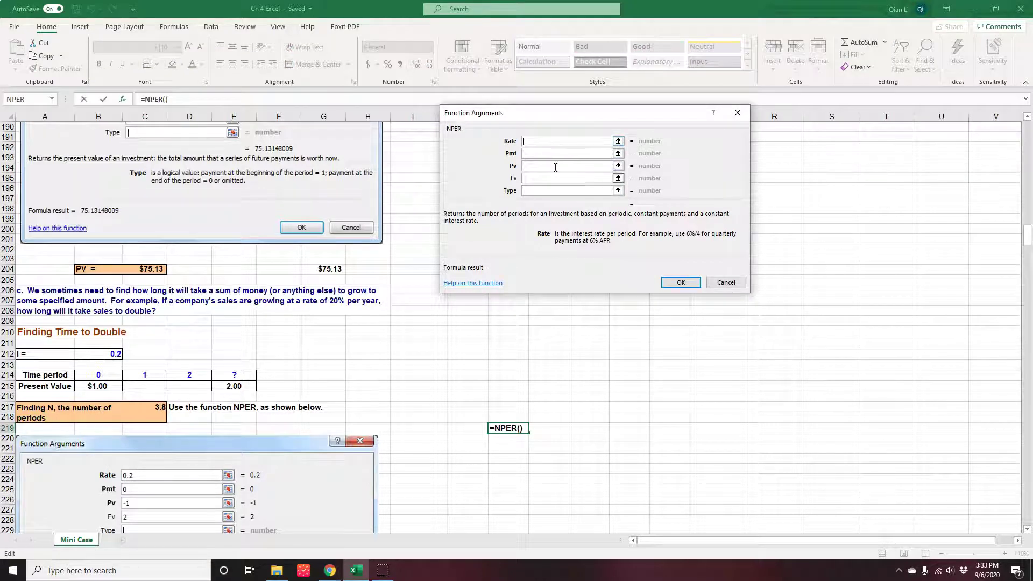
click(734, 284)
scroll(471, 405, down, 3)
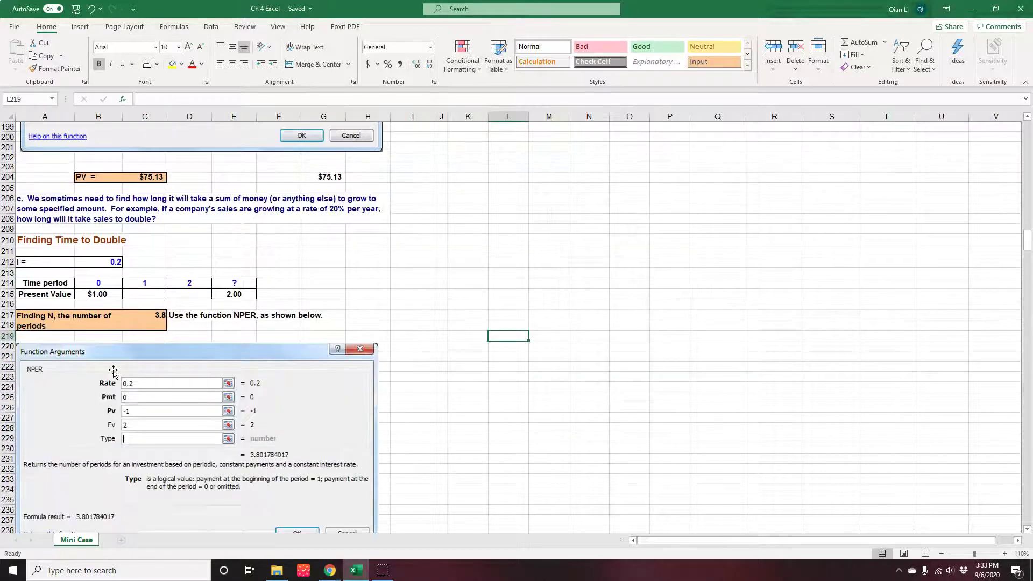
- Inspect the NPER formula in C217 and start an NPER formula in H217 to view its argument order
scroll(230, 414, down, 4)
scroll(230, 414, down, 4)
scroll(216, 417, up, 5)
click(152, 223)
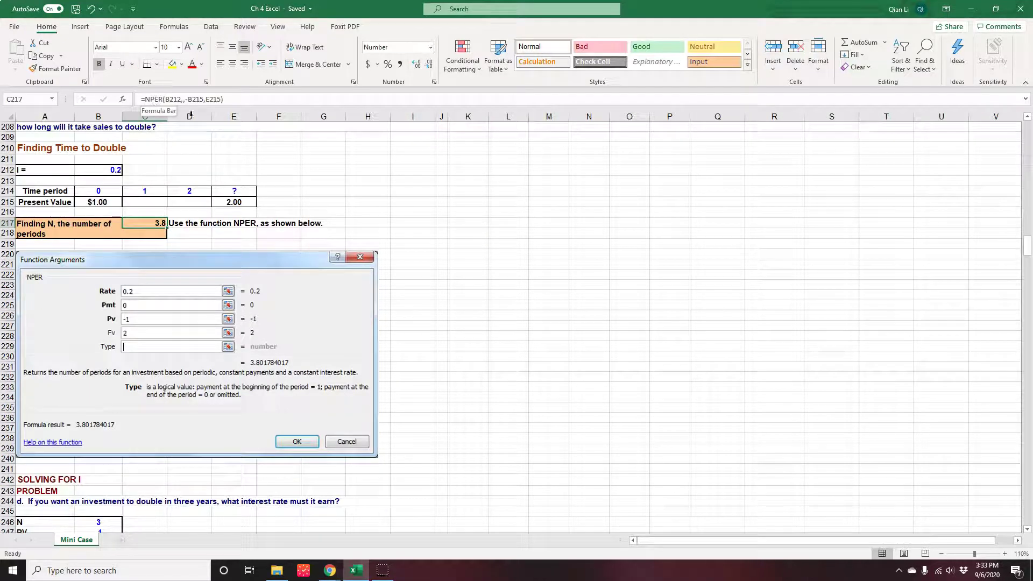
click(363, 223)
text(=)
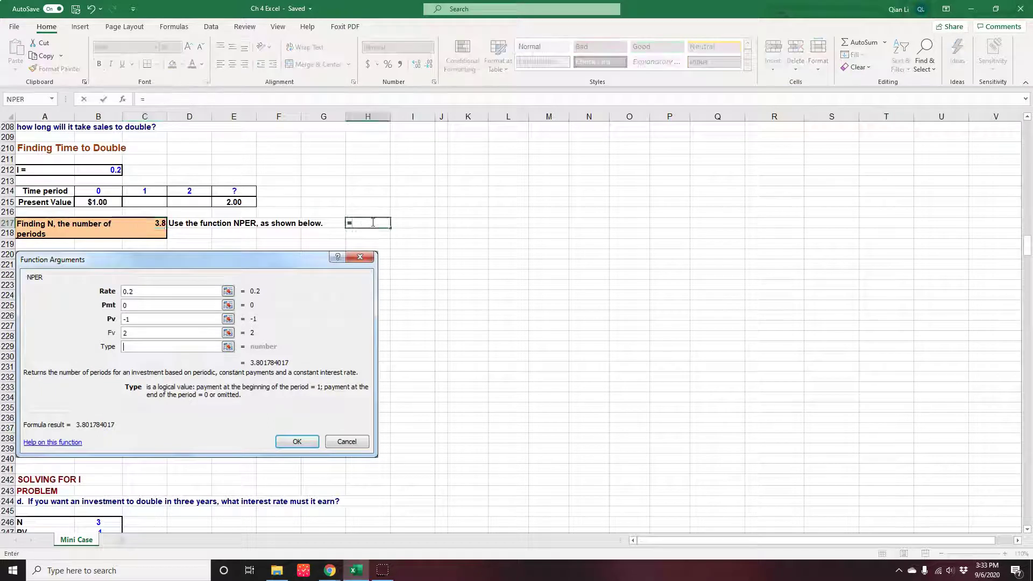
text(nper()
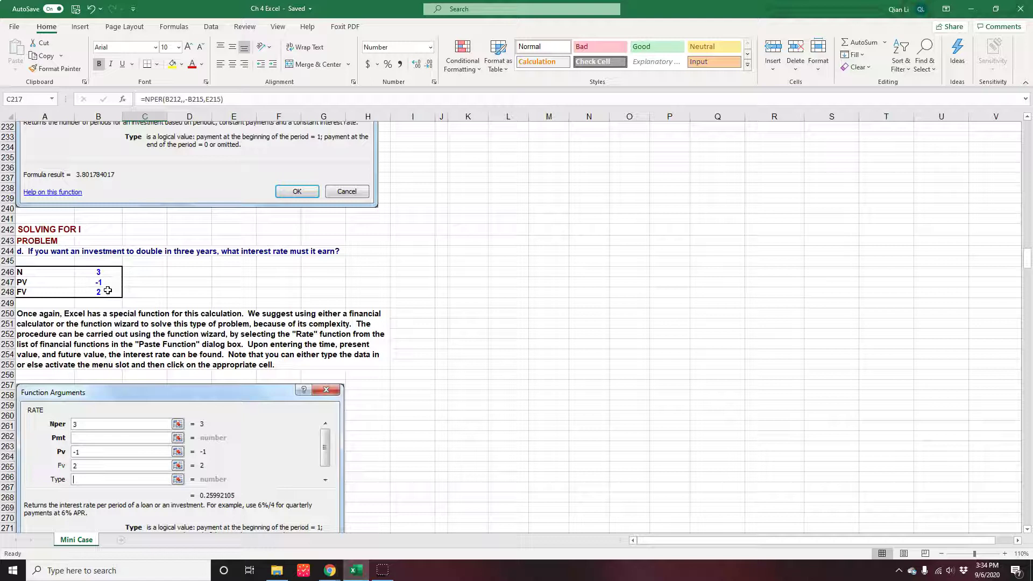
- Search for the RATE function from cell K257, open its arguments for viewing, and cancel without inserting it
scroll(231, 311, down, 3)
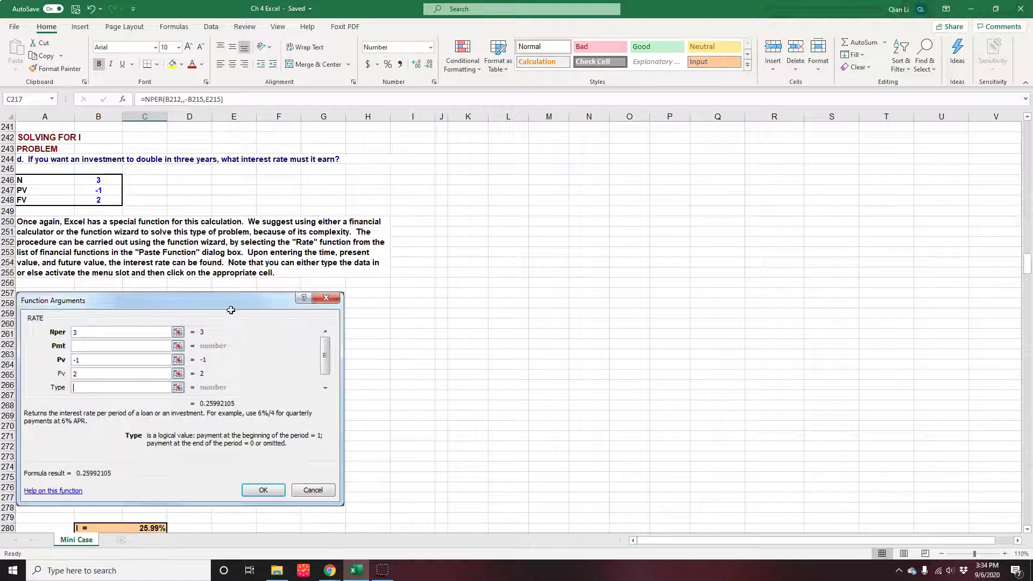
scroll(237, 257, up, 3)
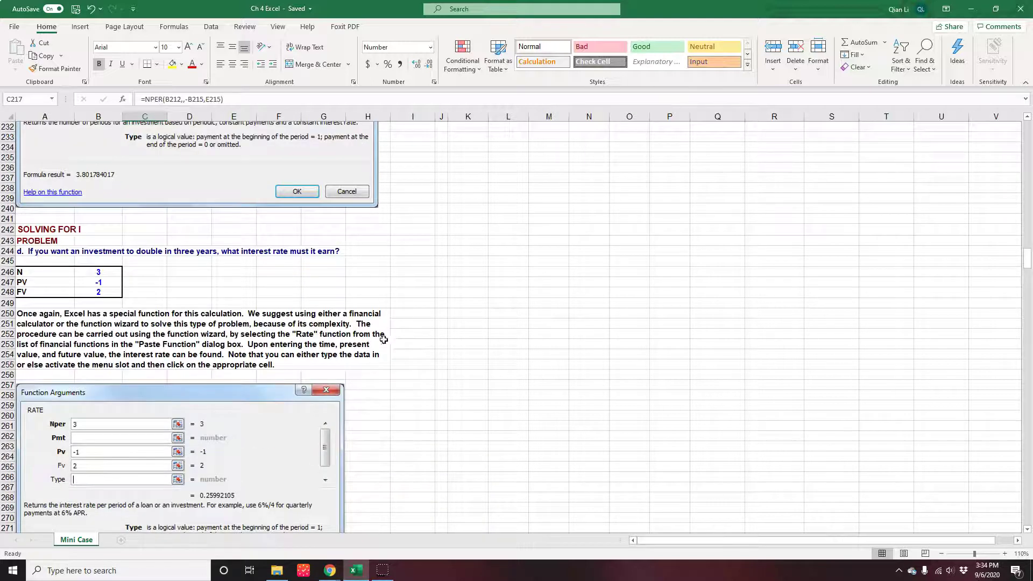
click(454, 384)
click(122, 99)
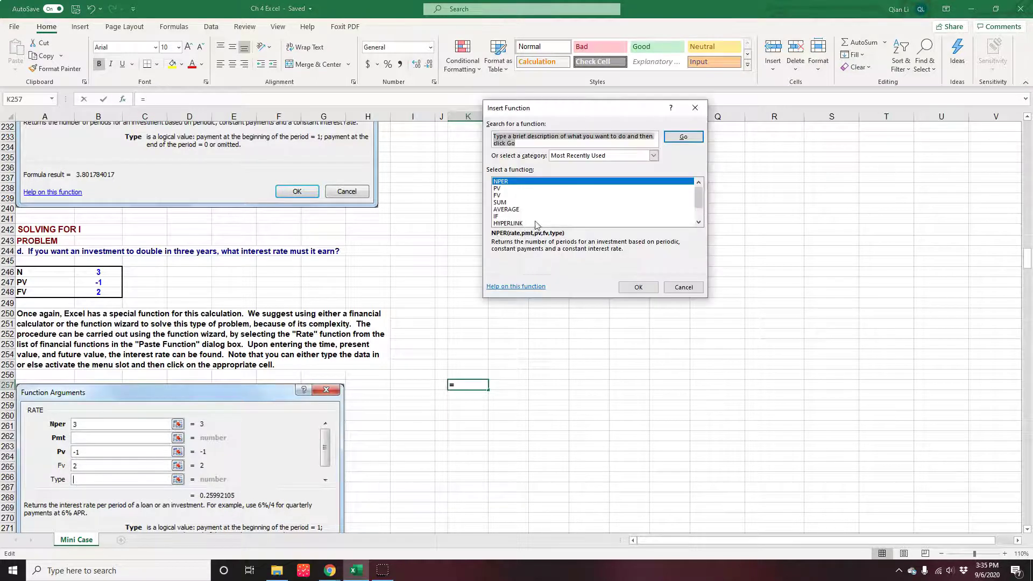
click(654, 155)
click(586, 184)
click(552, 144)
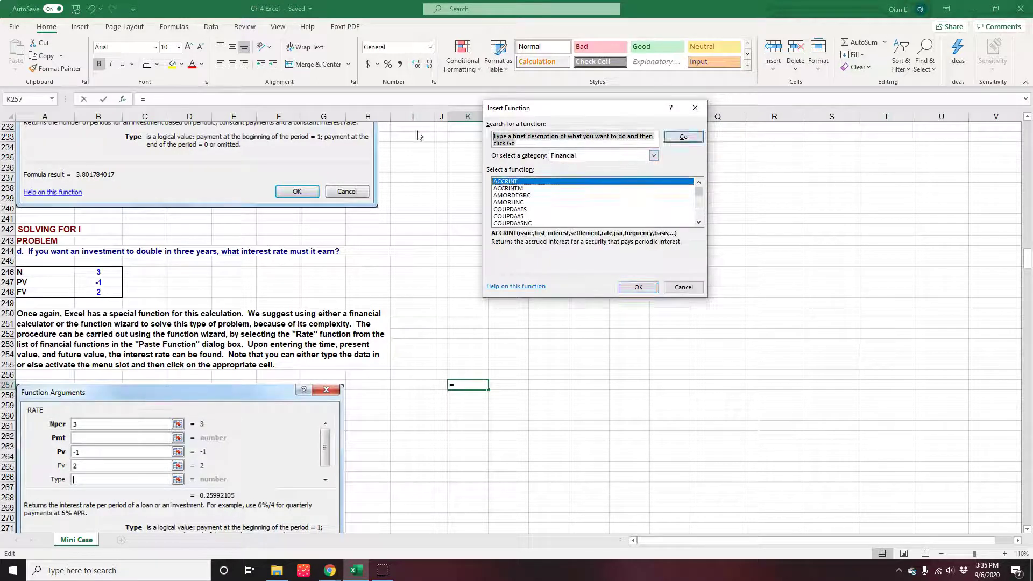
text(rate)
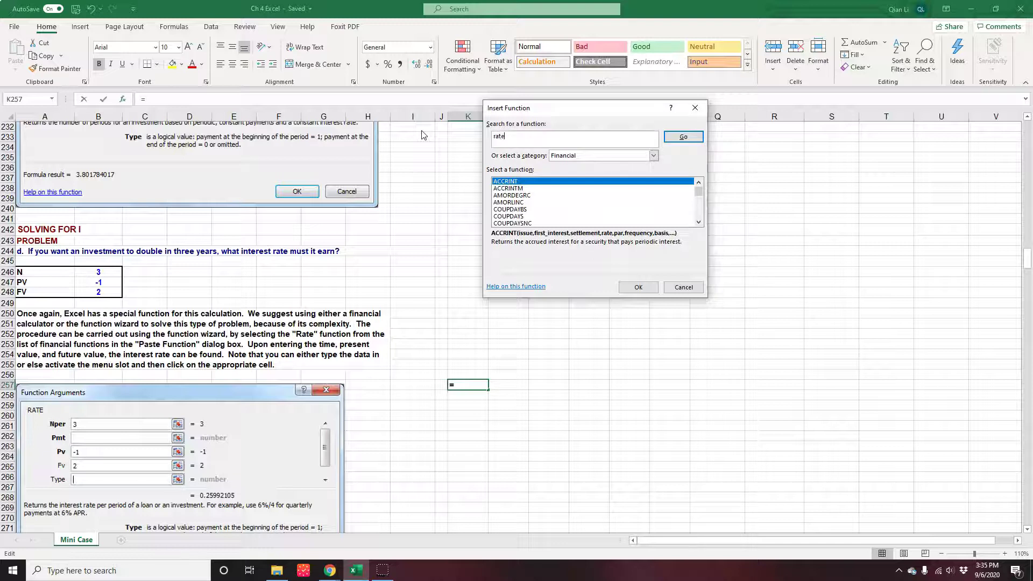
key(Return)
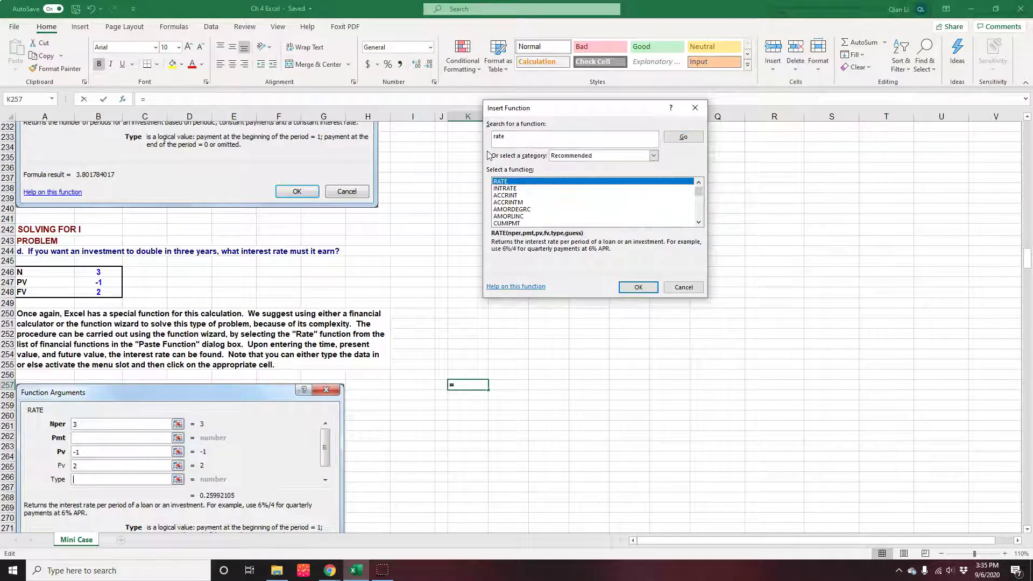
double_click(600, 186)
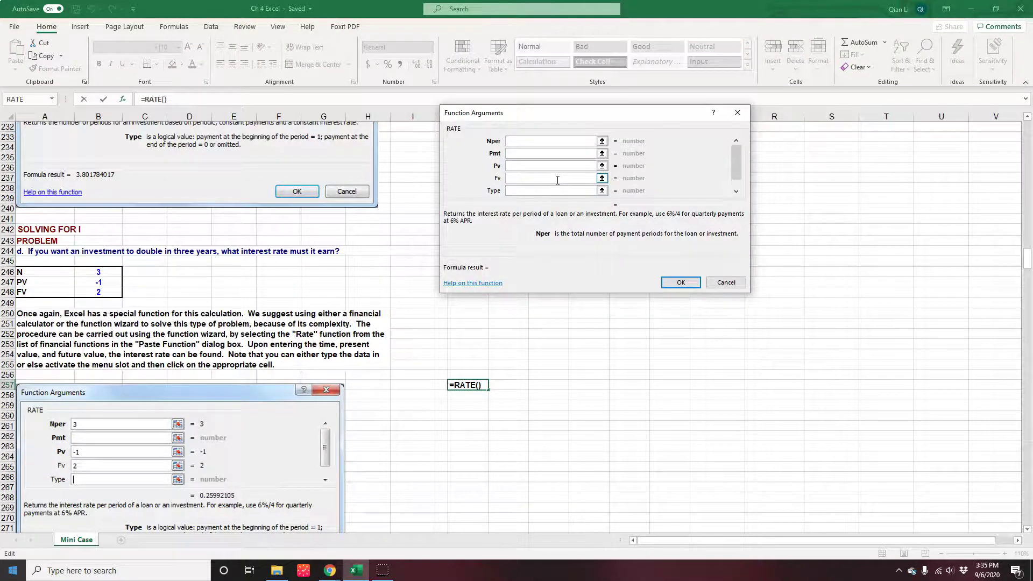
click(727, 283)
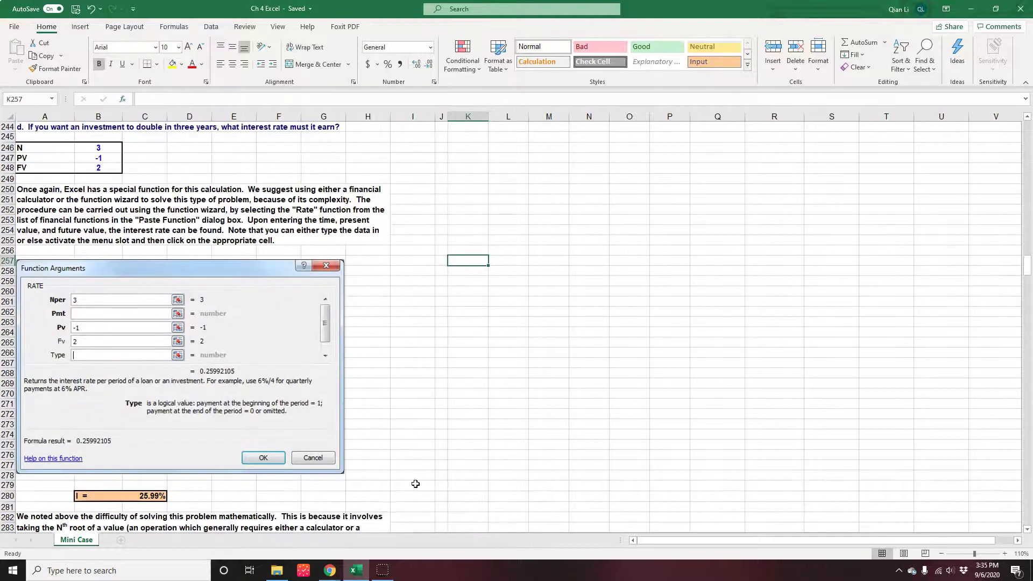
- Inspect the RATE formula in C280, start a RATE formula in E280 to view its argument order, and cancel it
scroll(415, 483, down, 1)
click(155, 464)
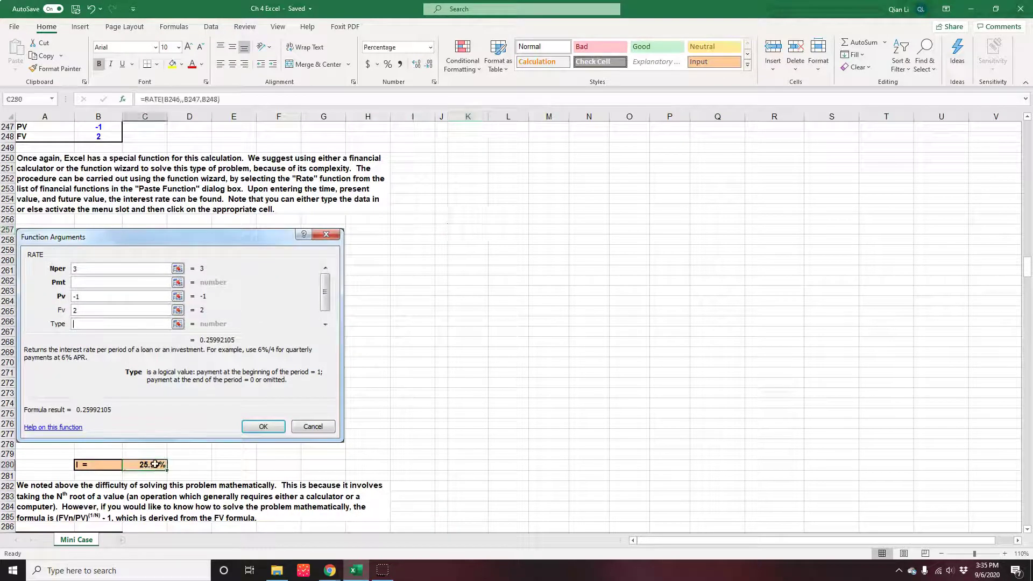
click(208, 466)
click(231, 466)
text(=rate()
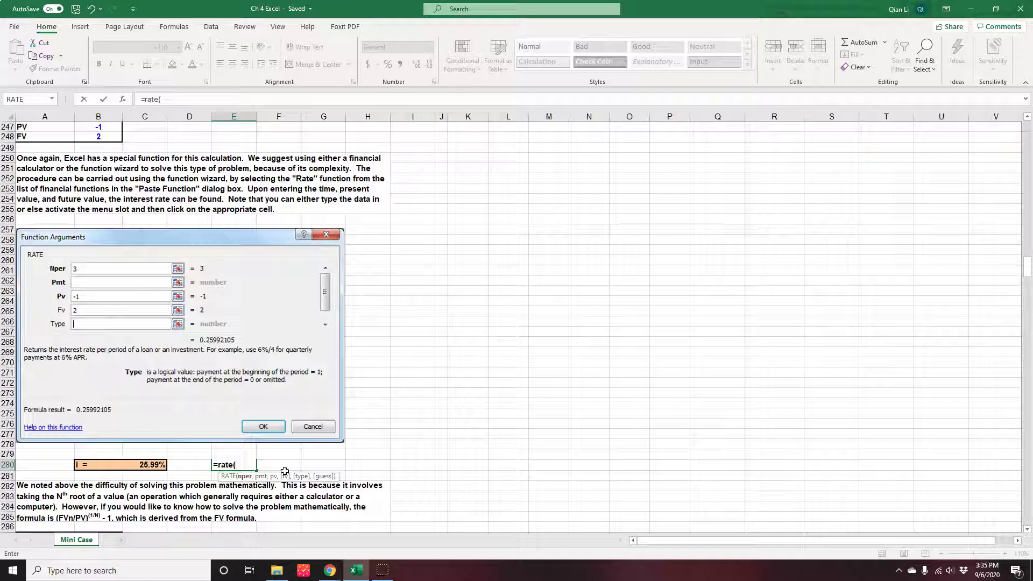
key(Escape)
click(152, 464)
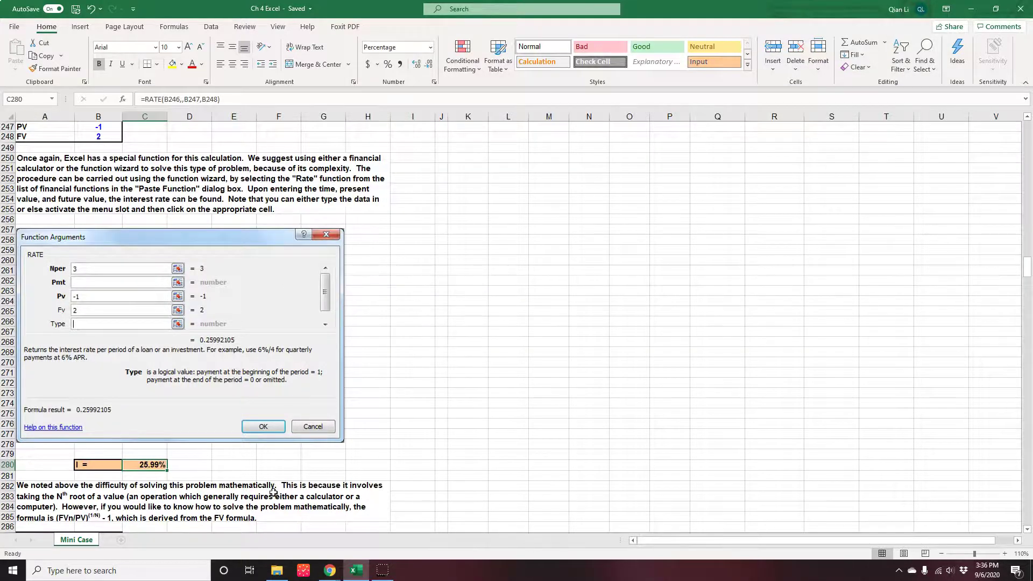
- Review the Future Value of an Annuity problem, its sum formula in G307 and the N, I and PMT inputs
scroll(276, 487, down, 9)
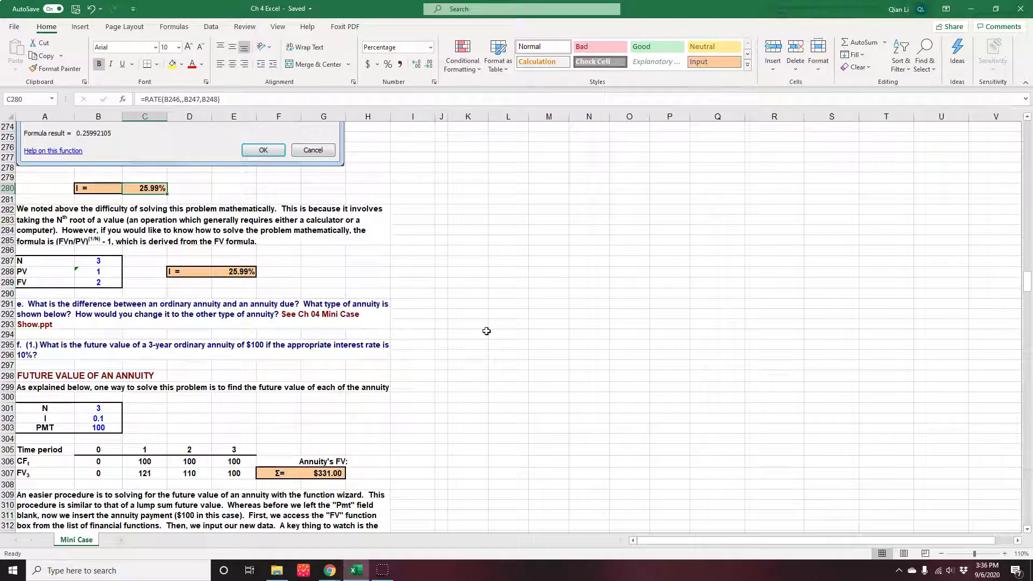
scroll(487, 331, down, 2)
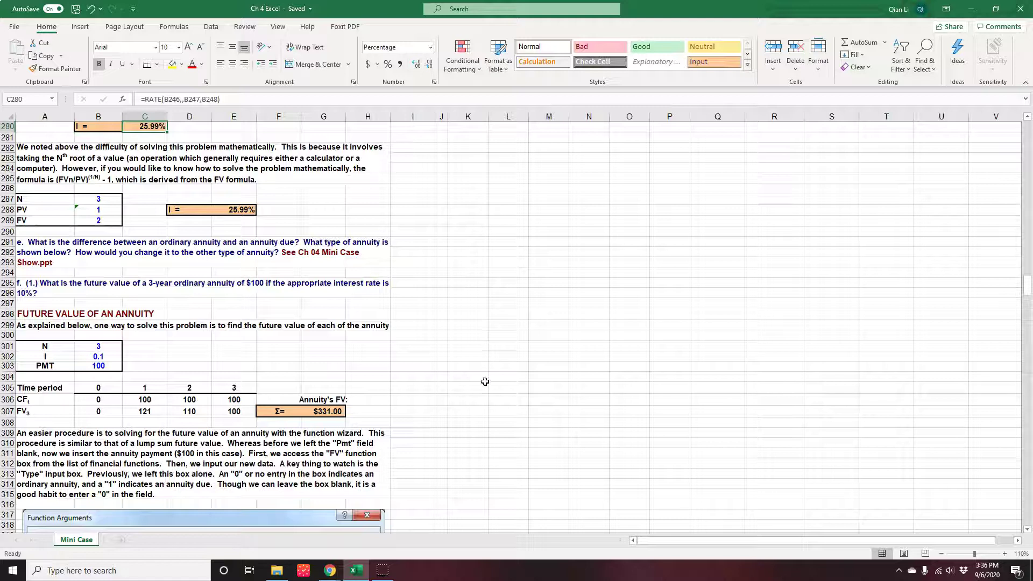
click(486, 398)
click(319, 412)
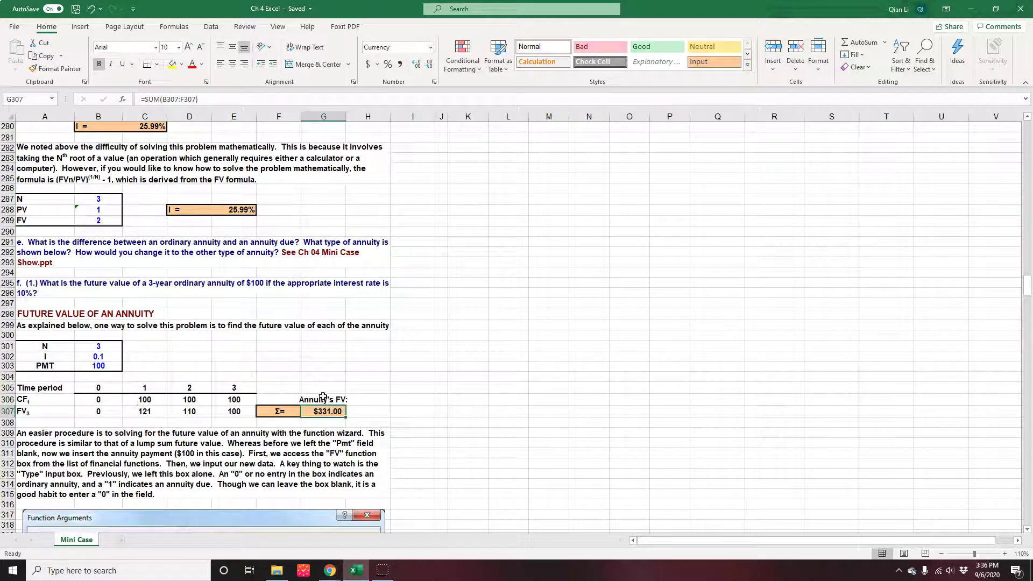
key(Up)
key(Up)
key(Up)
key(Up)
key(Left)
key(Left)
key(Left)
key(Left)
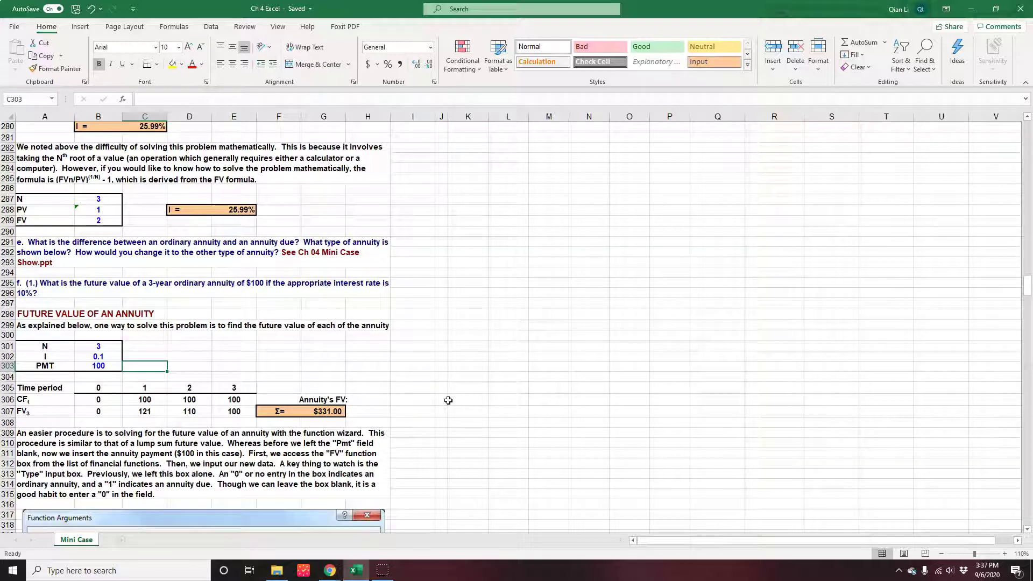
- Examine the annuity cash flows in C306 to E306 and their future values in C307 to E307
click(151, 400)
click(200, 399)
click(234, 399)
click(148, 412)
click(189, 411)
click(241, 411)
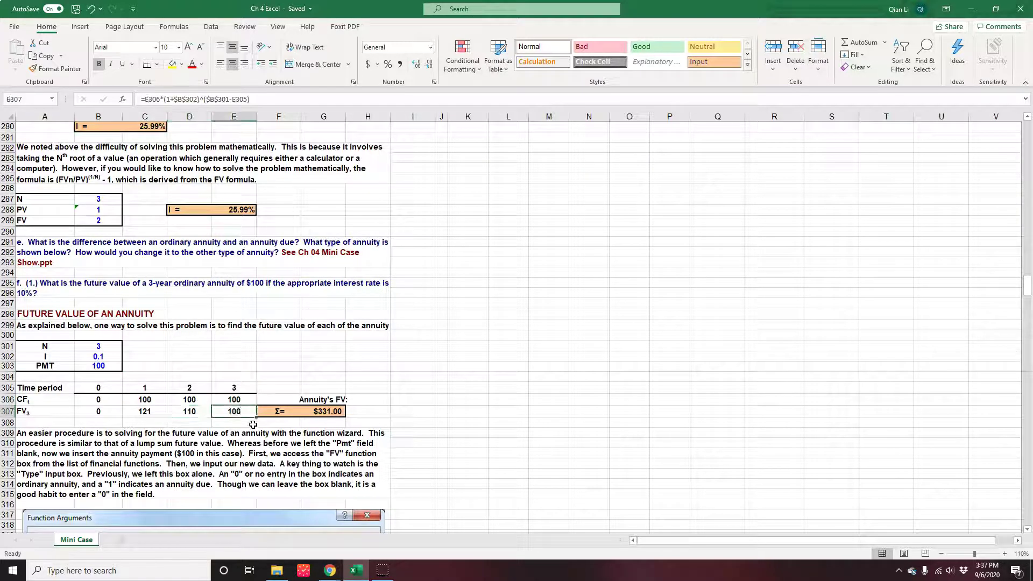
- Compare the compounding formulas in C307, D307 and E307 with the SUM formula in G307
click(146, 411)
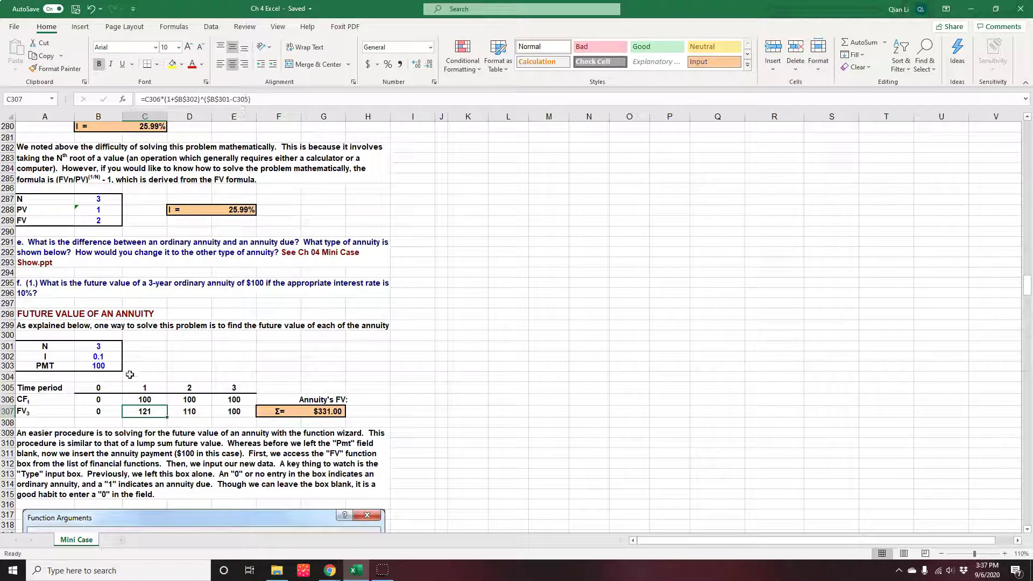
key(Right)
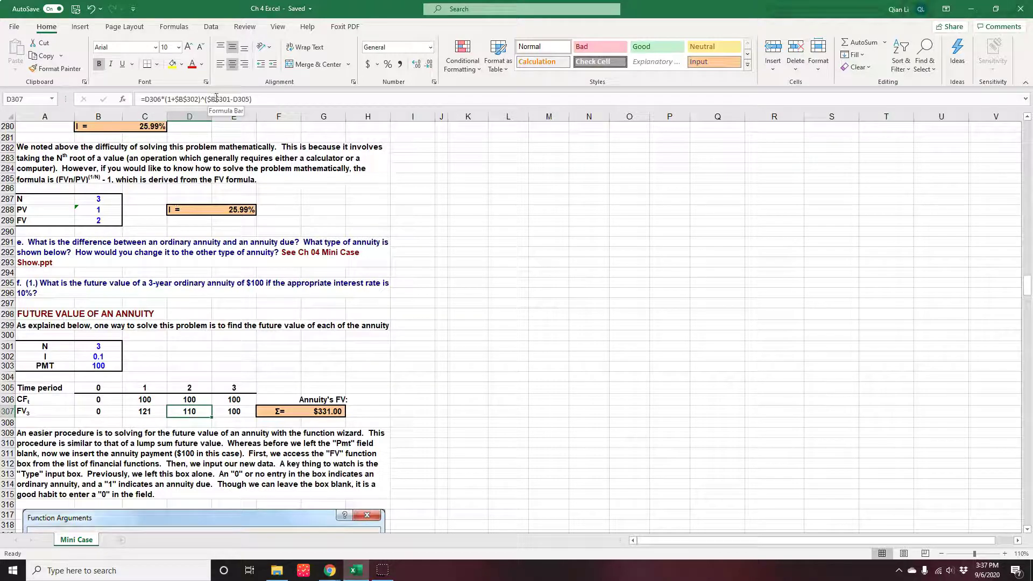
click(147, 411)
click(186, 412)
click(219, 412)
click(330, 413)
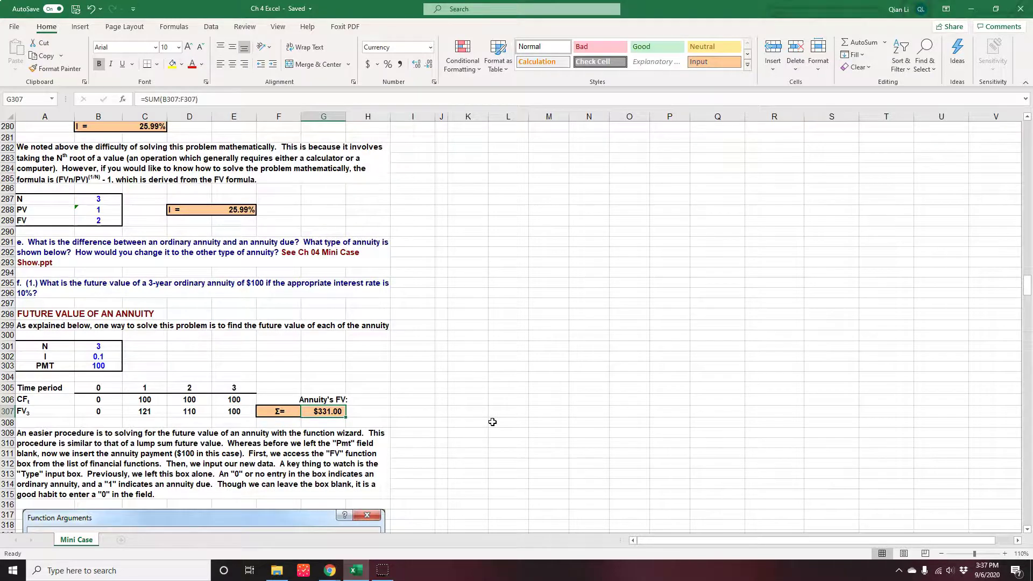
- Calculate the annuity's future value in E339 with the formula =FV(B302, B301, -B303)
scroll(493, 422, down, 6)
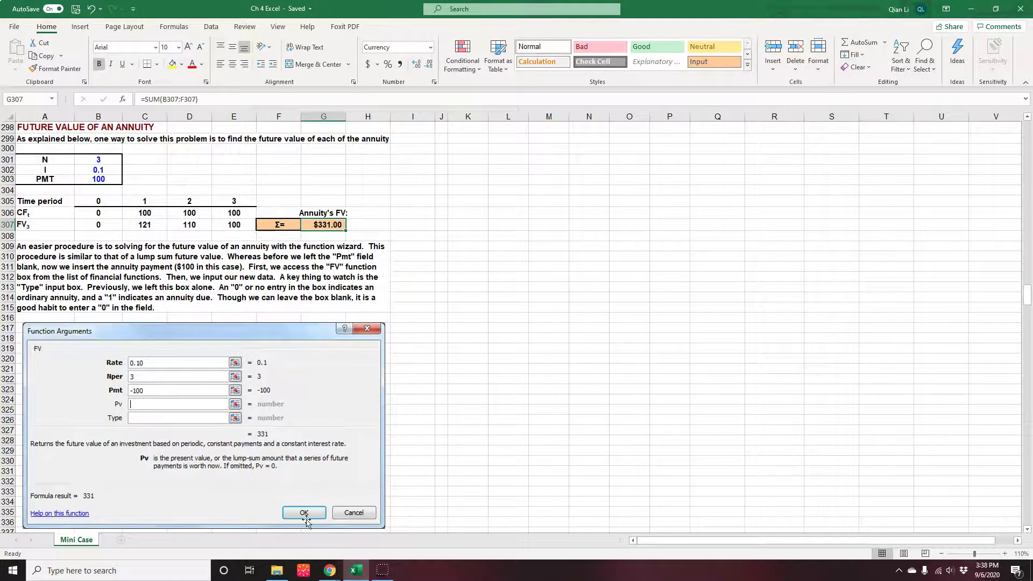
scroll(445, 488, down, 2)
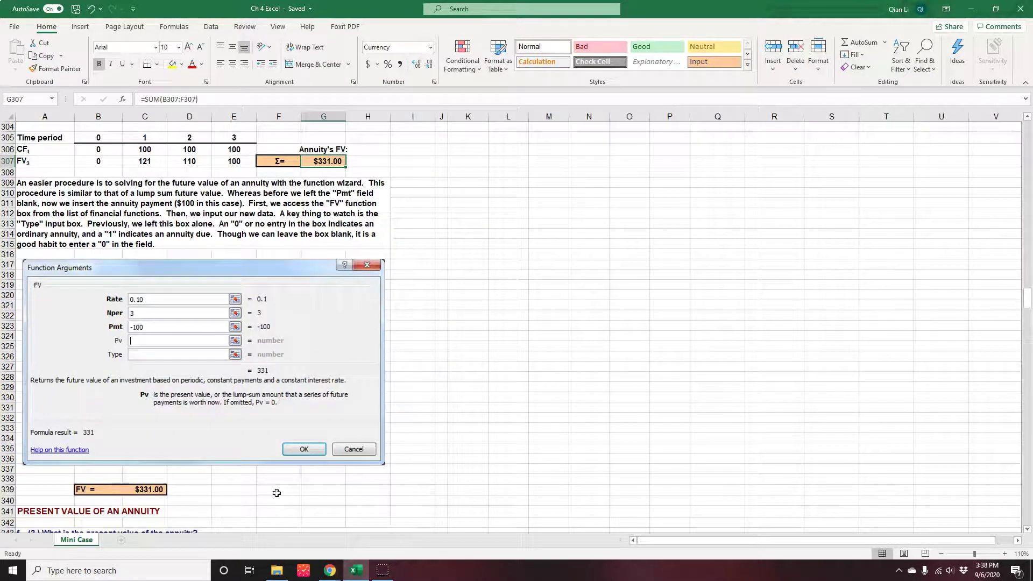
scroll(276, 493, down, 2)
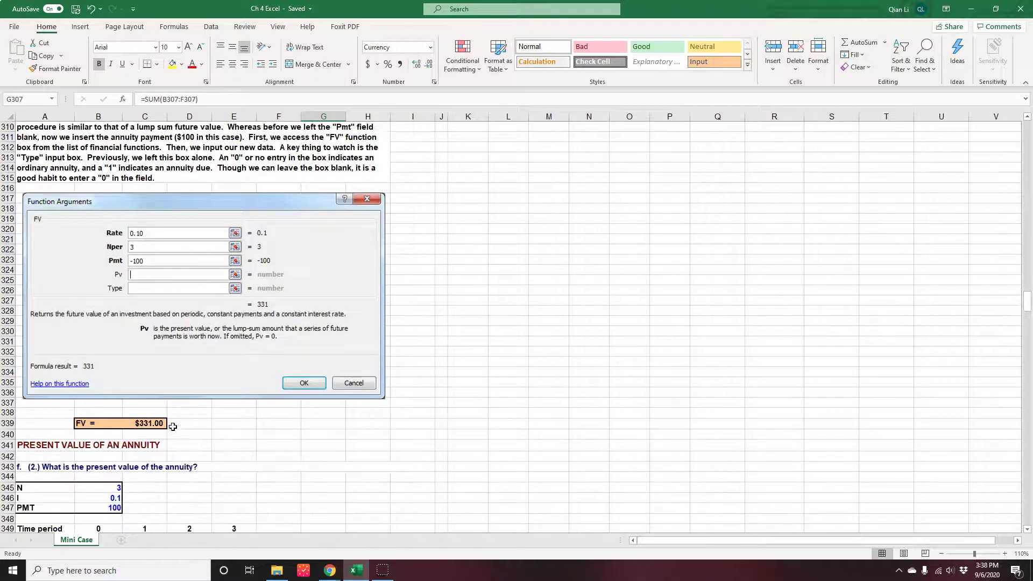
click(221, 425)
text(=)
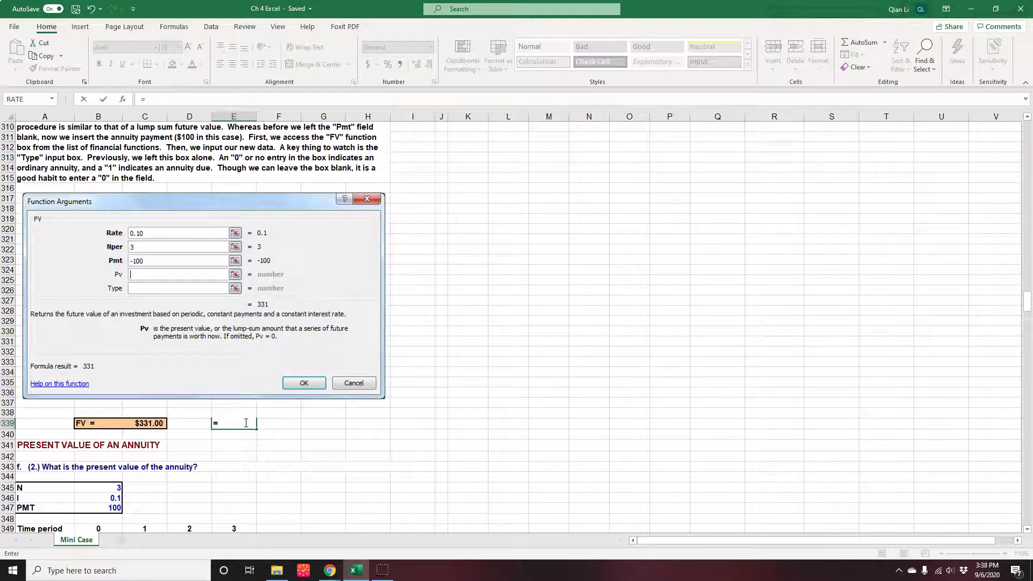
text(fv()
scroll(406, 467, up, 4)
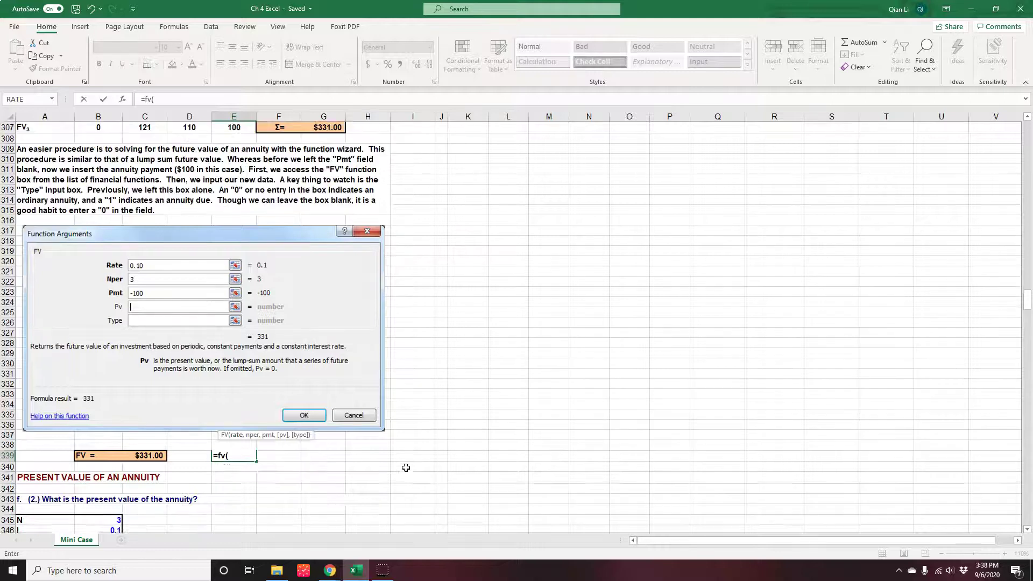
scroll(406, 467, down, 1)
text(B302,)
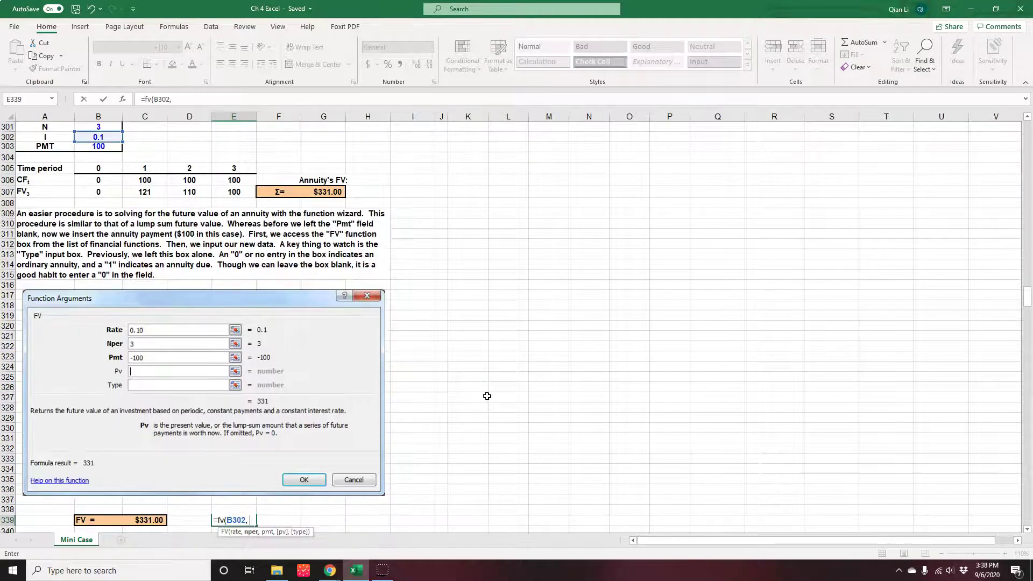
scroll(418, 374, up, 2)
click(107, 189)
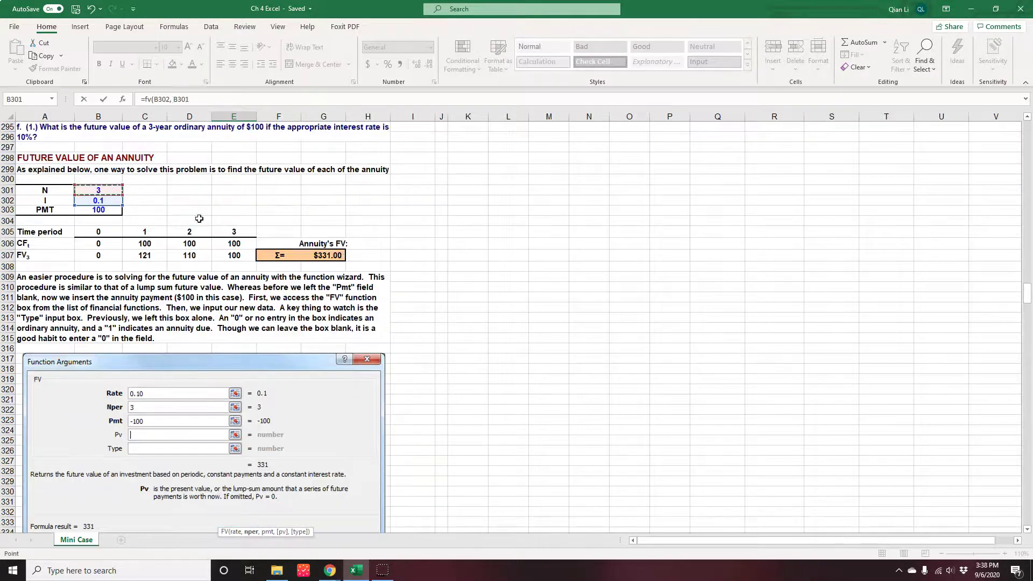
scroll(494, 339, down, 3)
scroll(494, 339, down, 2)
text(, -)
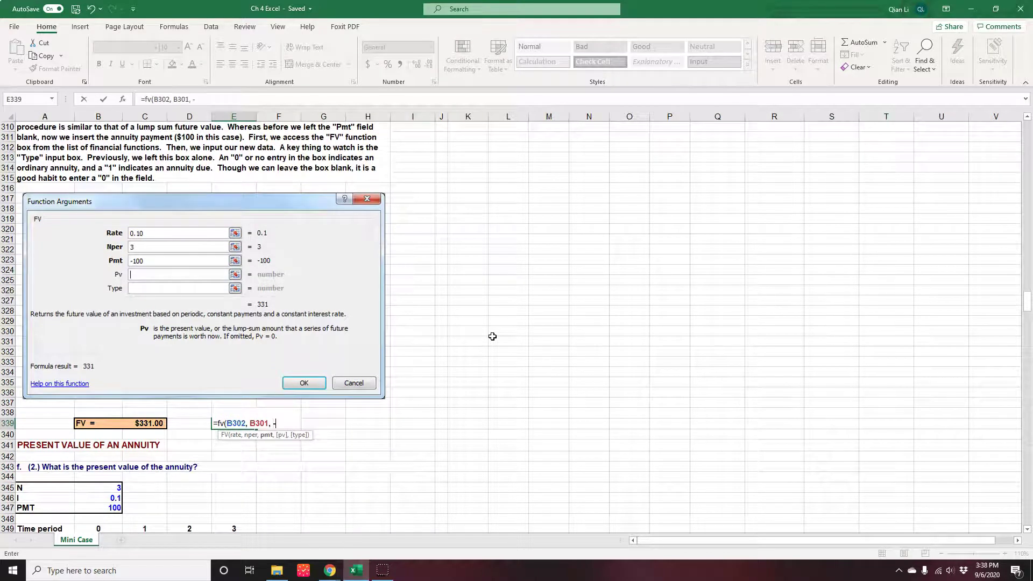
scroll(492, 336, up, 3)
click(99, 146)
scroll(480, 418, down, 2)
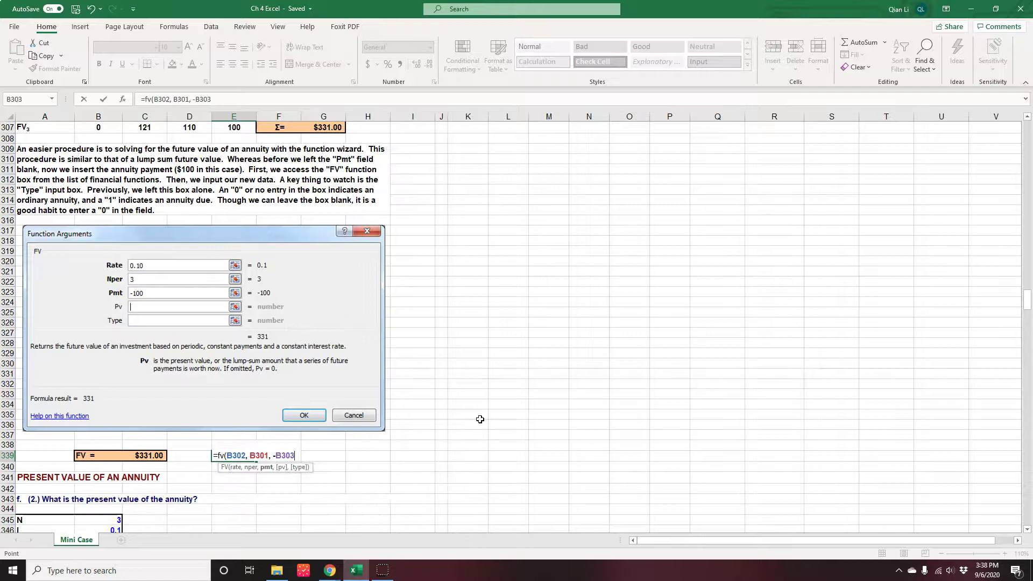
text())
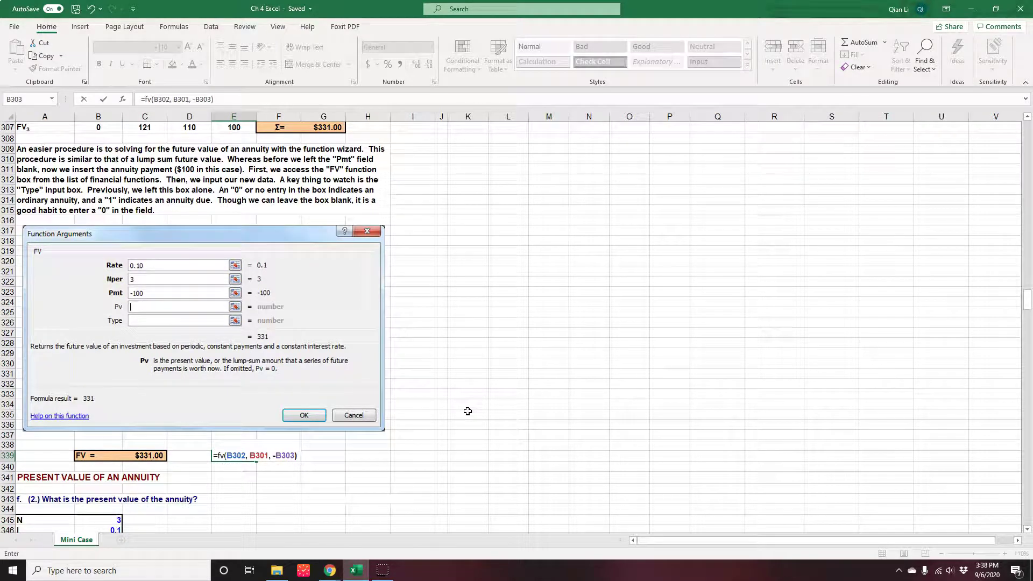
key(Return)
- Compare the FV formulas in C339 and E339, and inspect the first discounted cash flow formula in C351
click(154, 456)
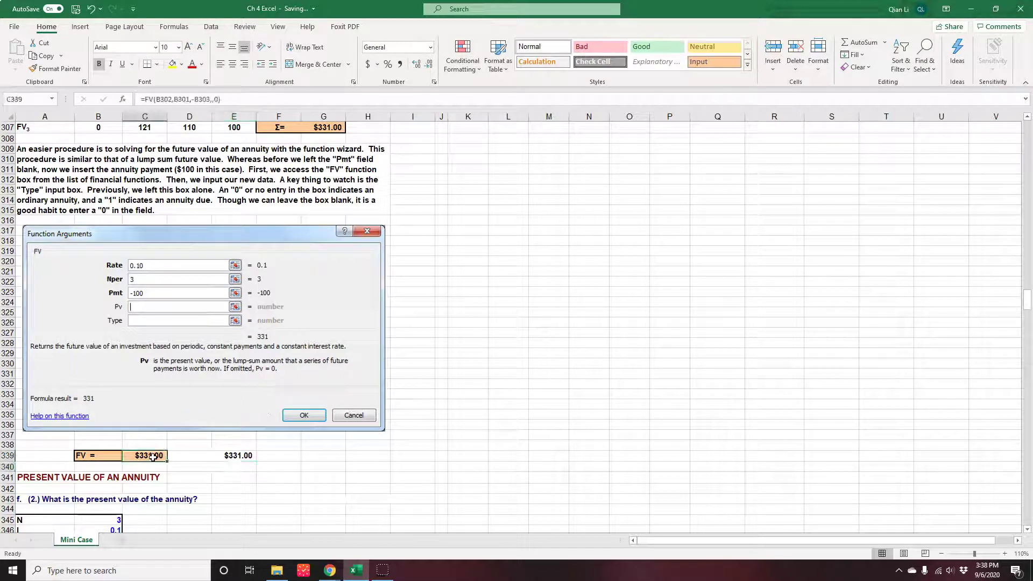
click(231, 456)
scroll(232, 456, down, 4)
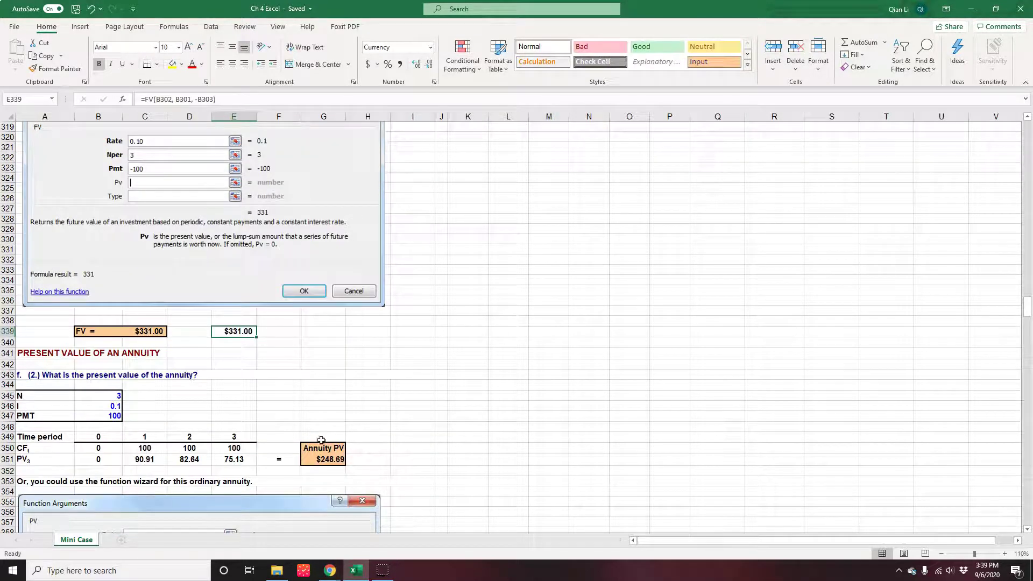
click(148, 460)
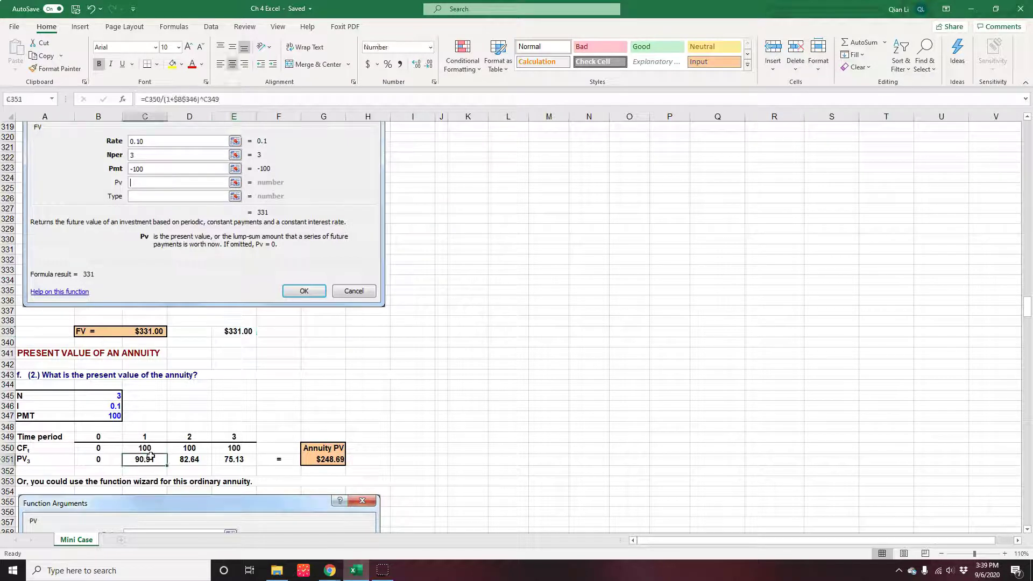
- Examine the payments in C350 to E350, their discounting formulas in C351 to E351, and the SUM formula in G351
click(146, 448)
click(192, 450)
click(233, 446)
click(151, 460)
click(188, 460)
click(240, 459)
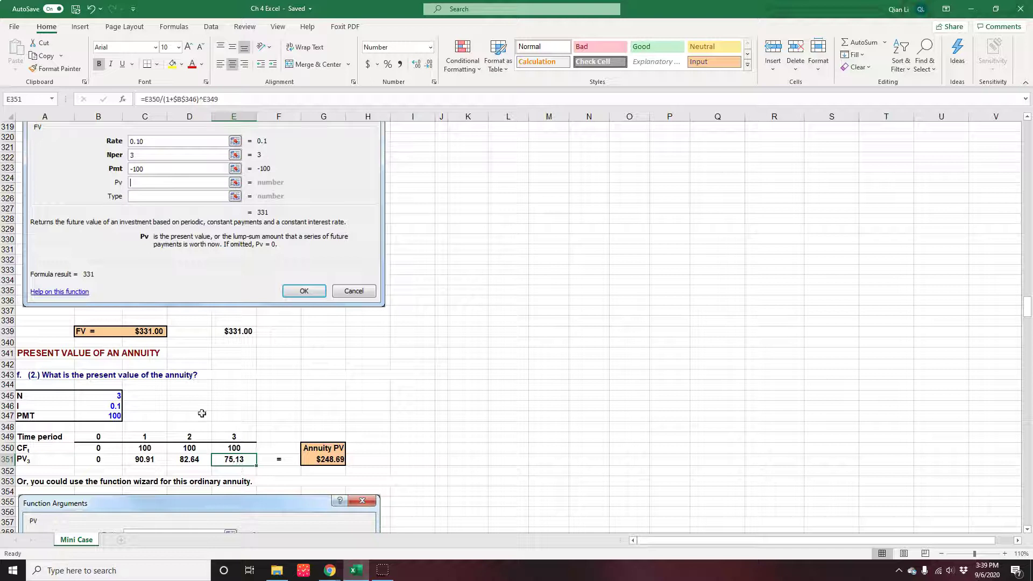
click(227, 452)
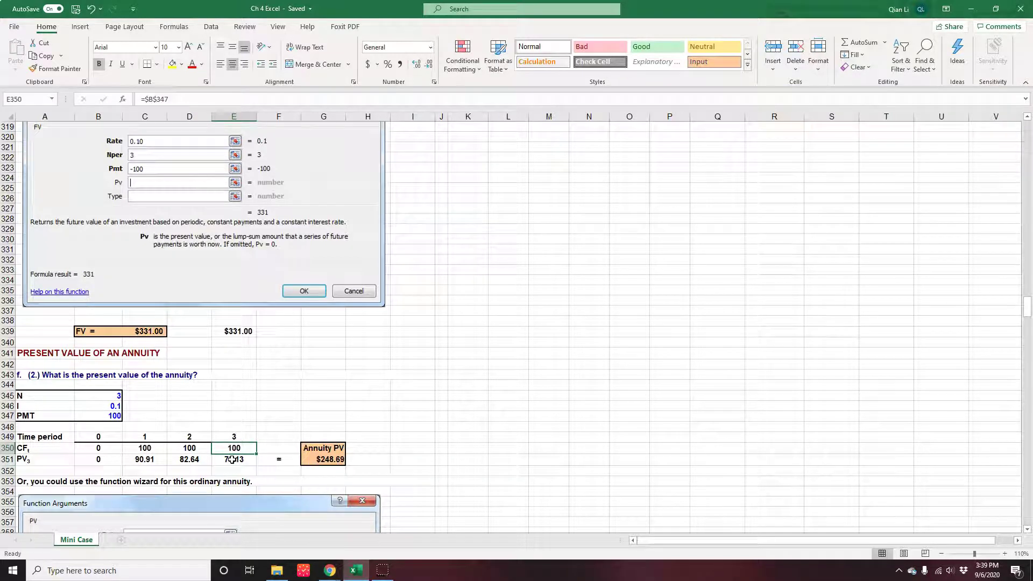
click(232, 460)
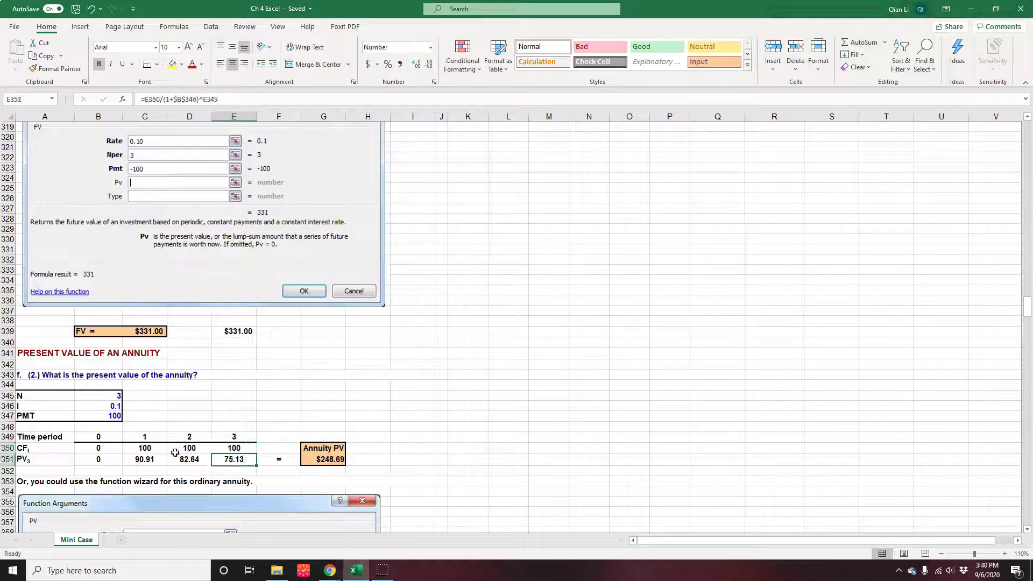
drag(153, 460, 234, 460)
click(325, 459)
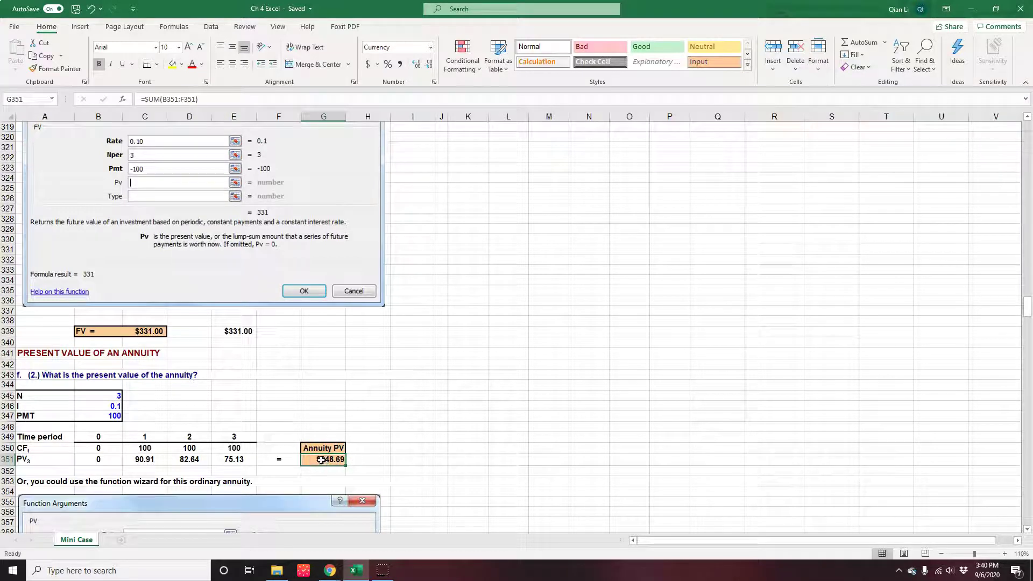
- Calculate the ordinary annuity's present value in F376 with the formula =PV(B346, B345, -B347)
scroll(321, 460, down, 6)
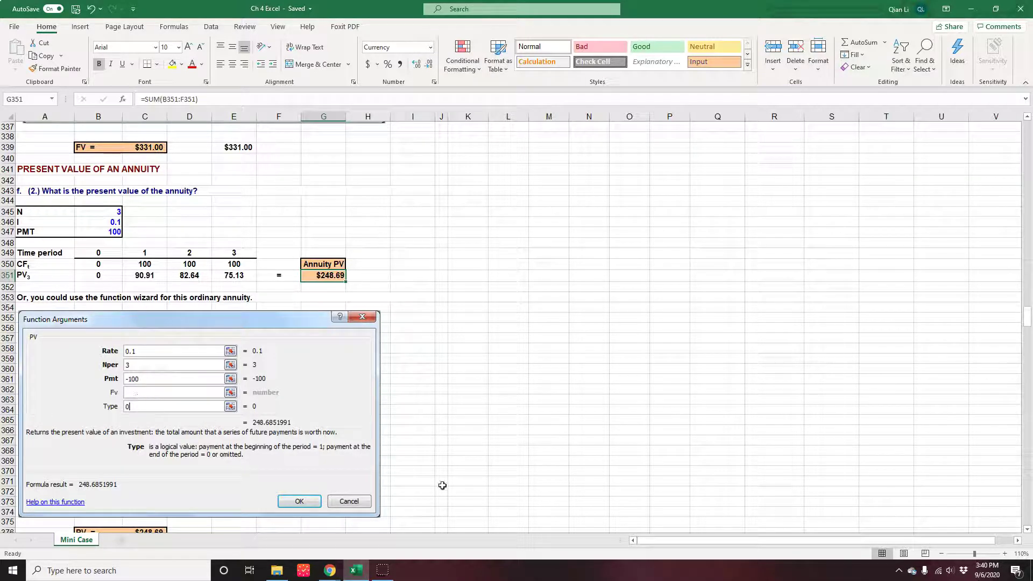
scroll(431, 514, down, 2)
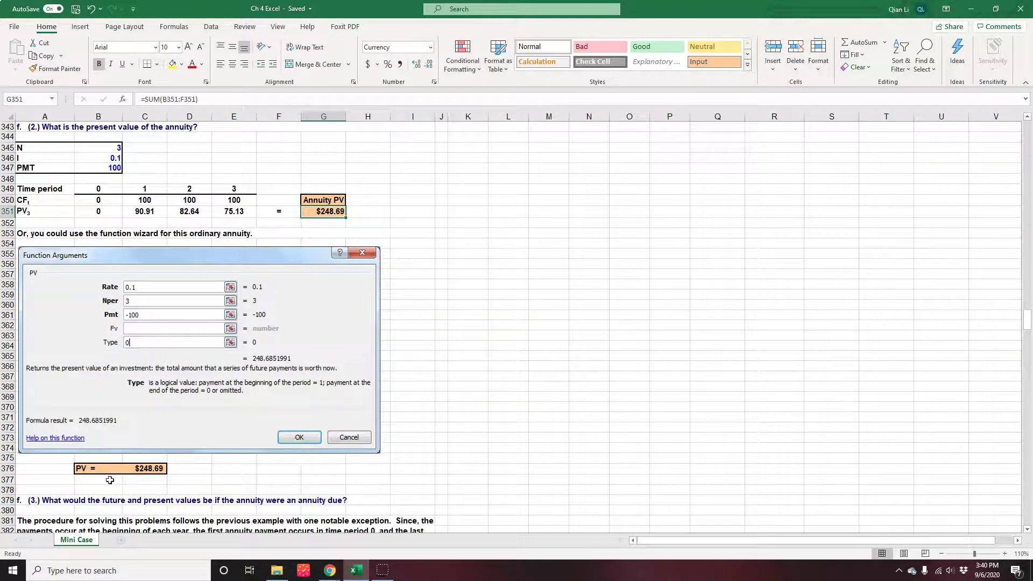
click(275, 471)
text(=pv()
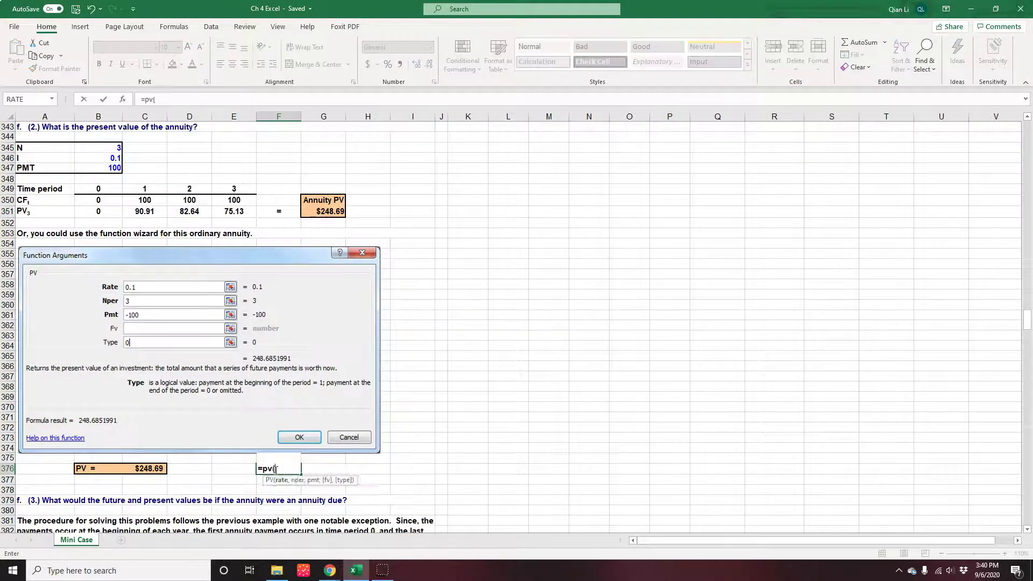
scroll(300, 462, up, 1)
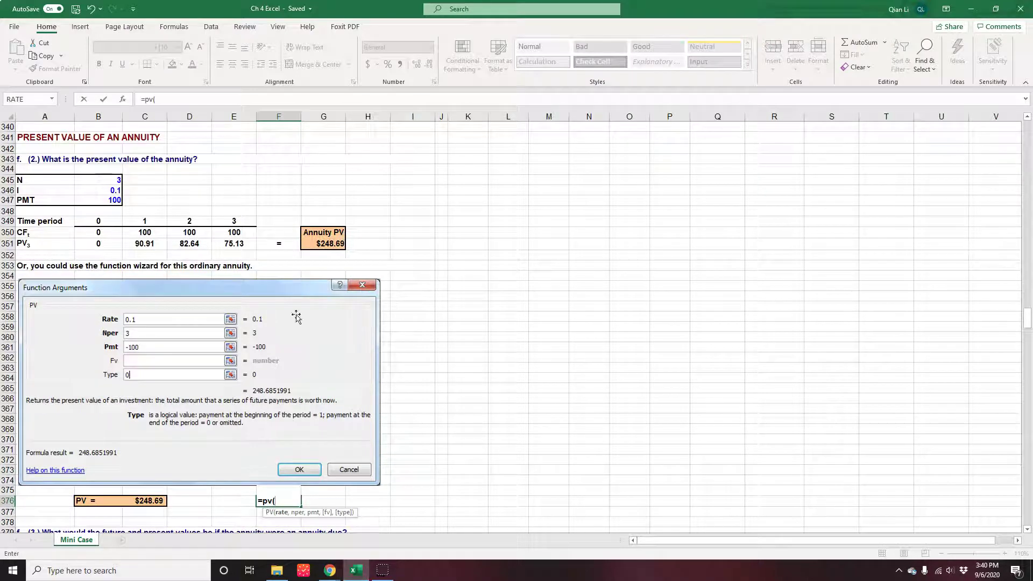
click(99, 193)
text(,)
click(112, 179)
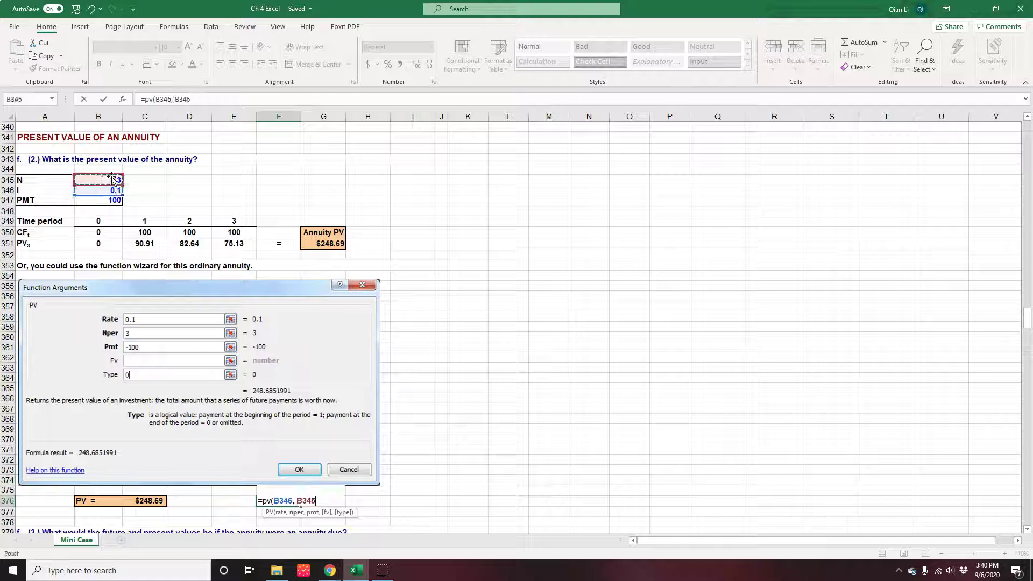
text(, -)
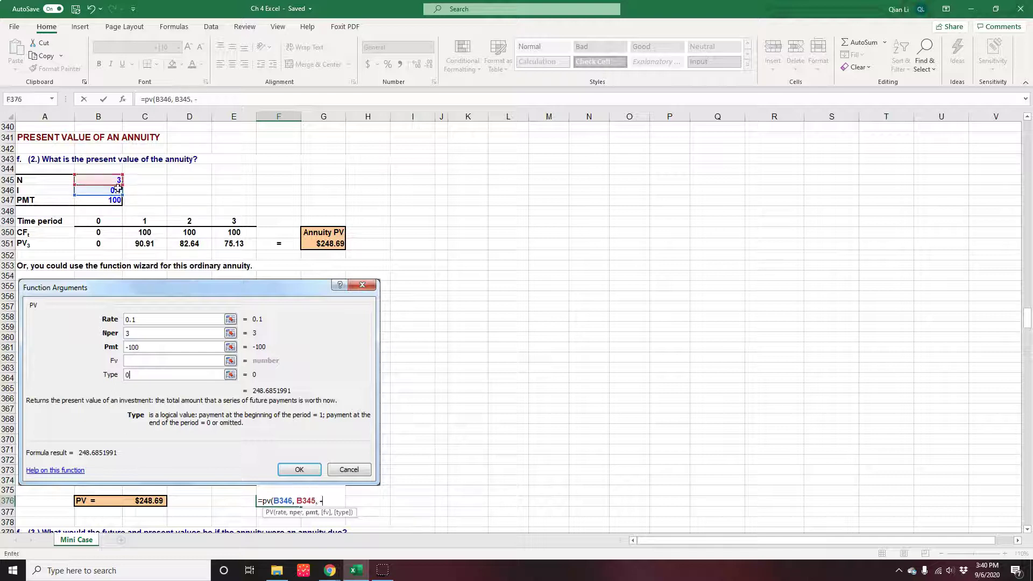
click(112, 199)
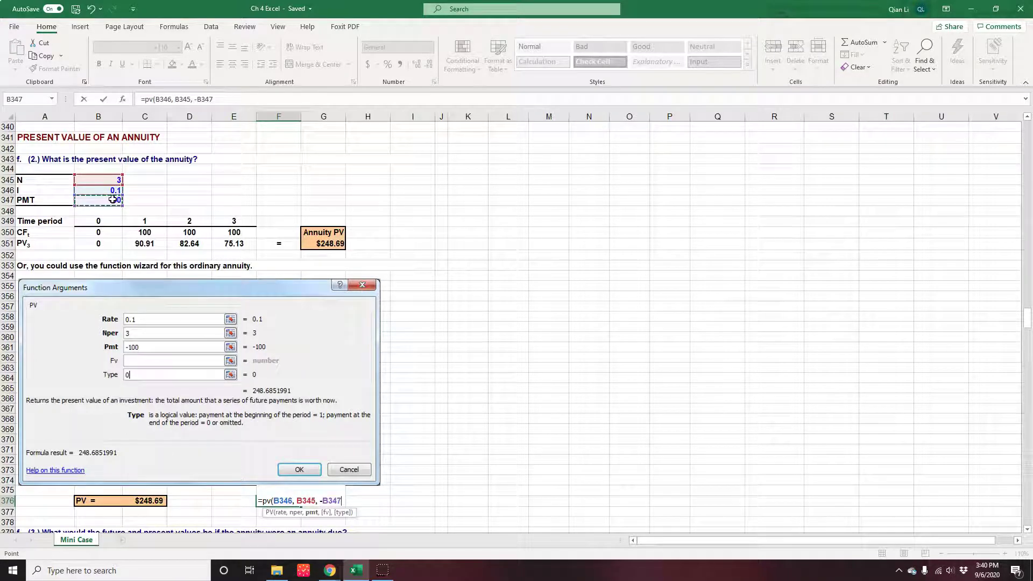
text())
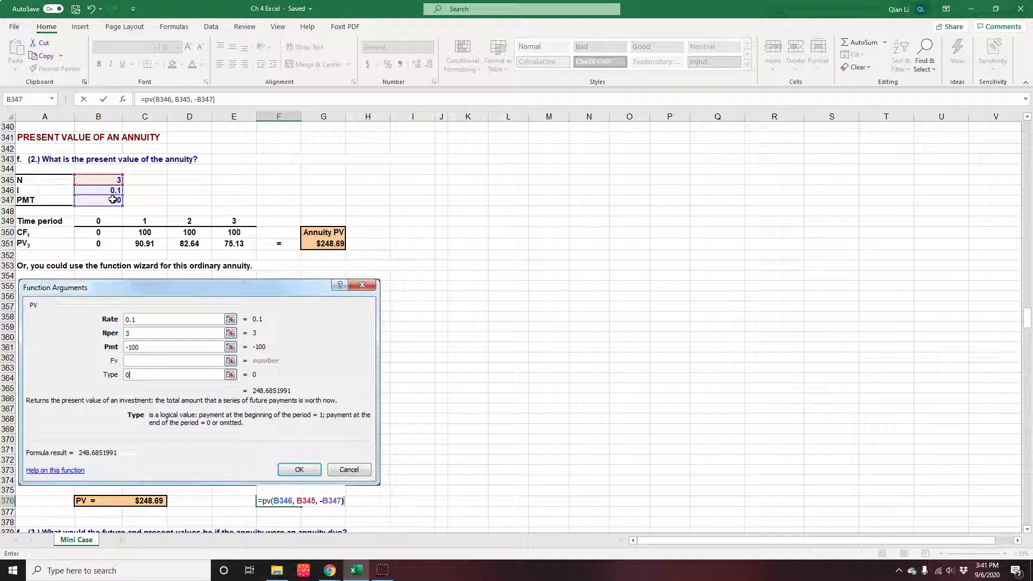
key(Return)
- Examine the annuity due's compounding formulas in B391 to E391, the SUM in G391, and the pictured FV arguments with Type 1
scroll(327, 439, down, 7)
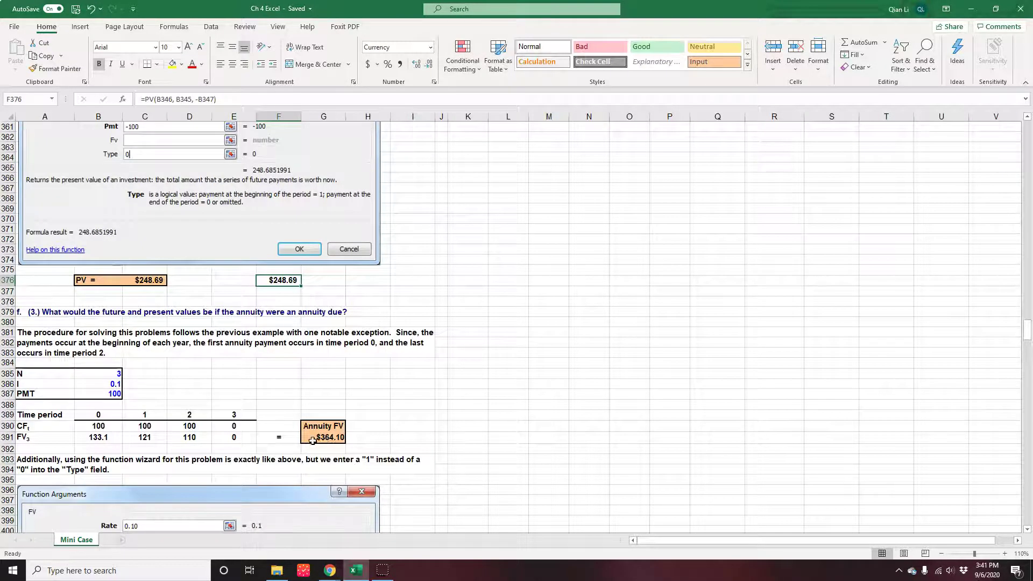
click(141, 438)
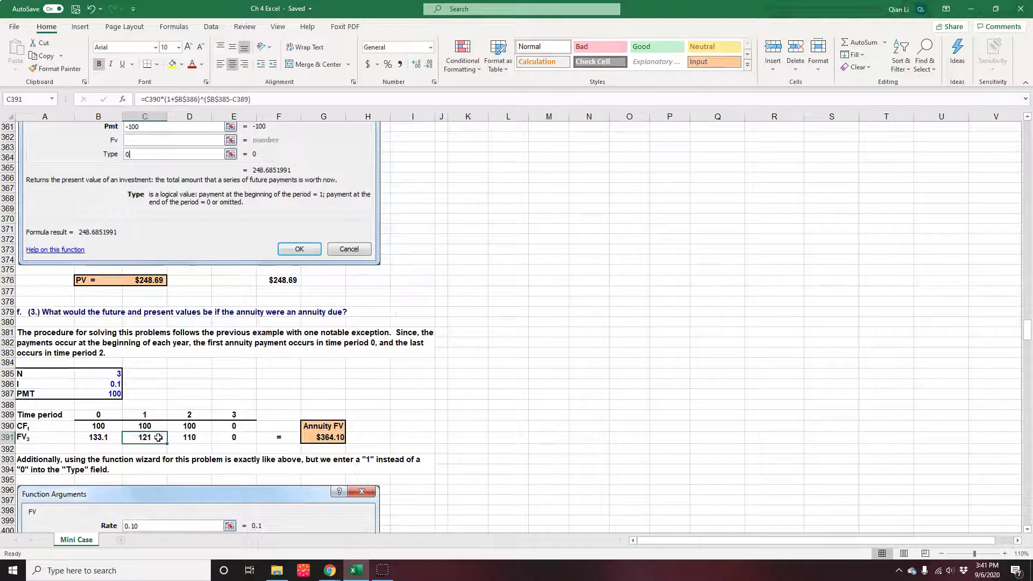
click(94, 439)
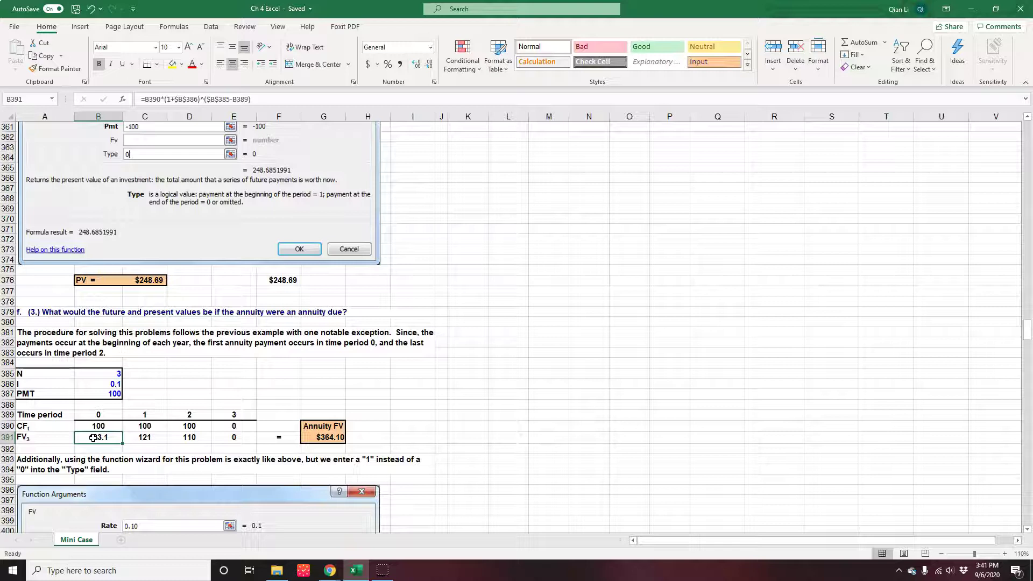
drag(94, 439, 230, 438)
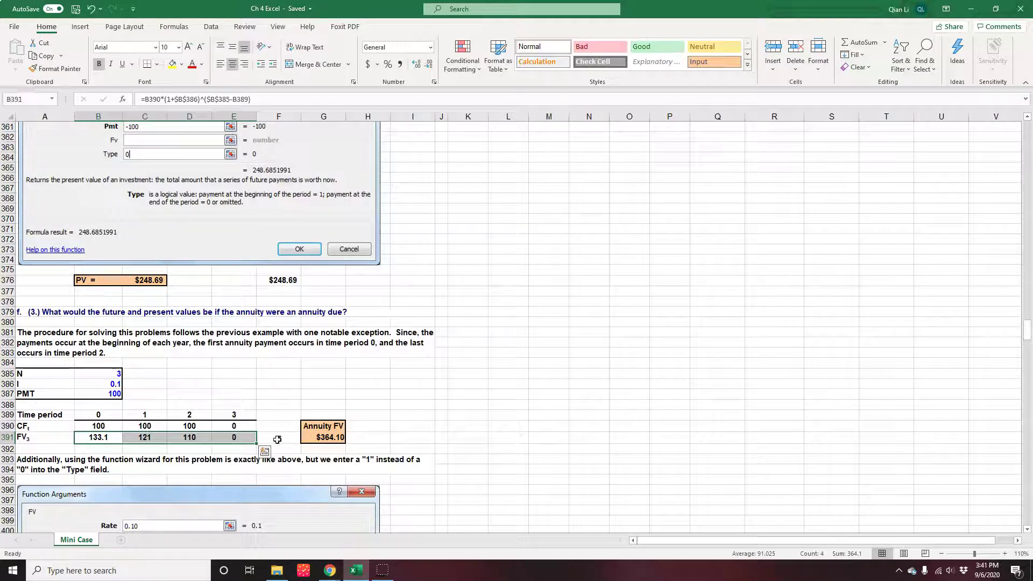
click(336, 438)
scroll(503, 477, down, 2)
scroll(502, 477, down, 2)
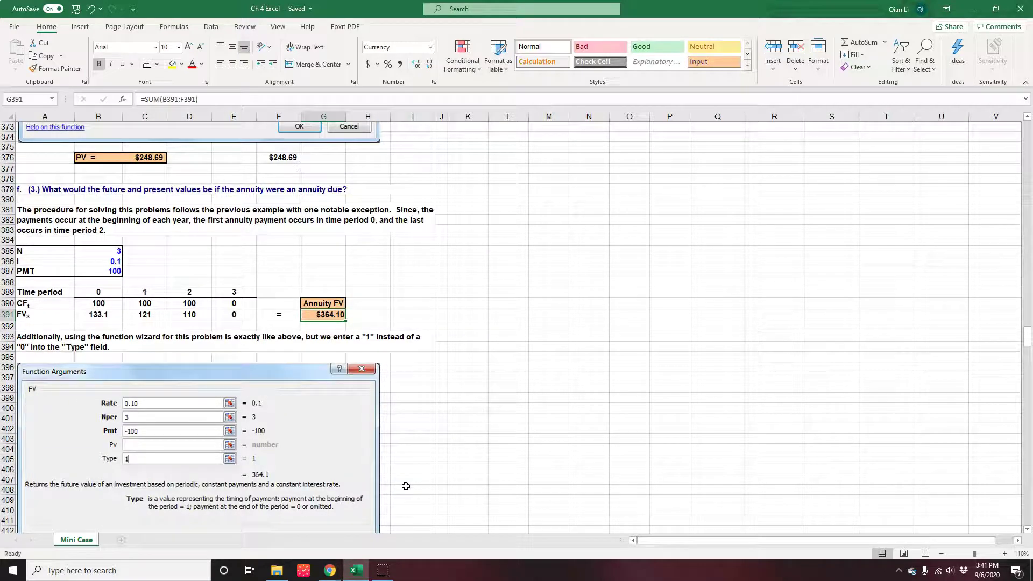
scroll(406, 484, down, 1)
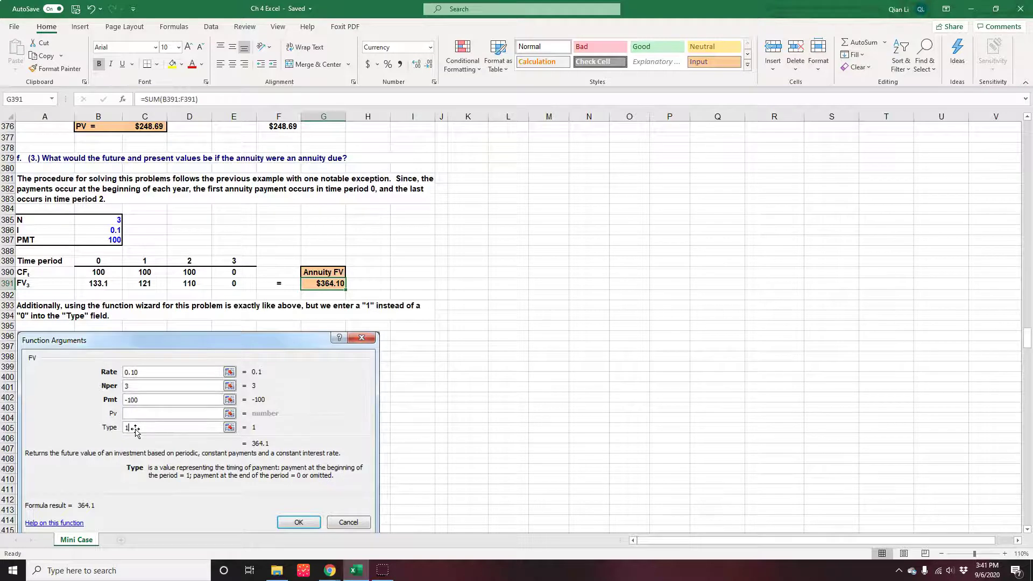
scroll(137, 476, down, 1)
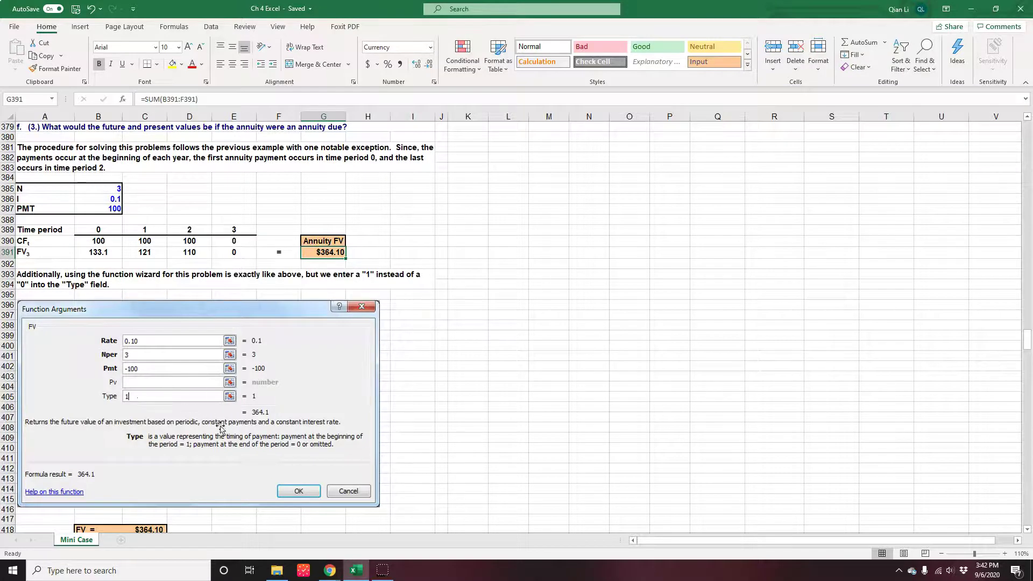
- Compare the Type argument of the ordinary annuity's FV example with the annuity due's, including the FV formula in C418
scroll(195, 420, up, 6)
scroll(194, 420, up, 20)
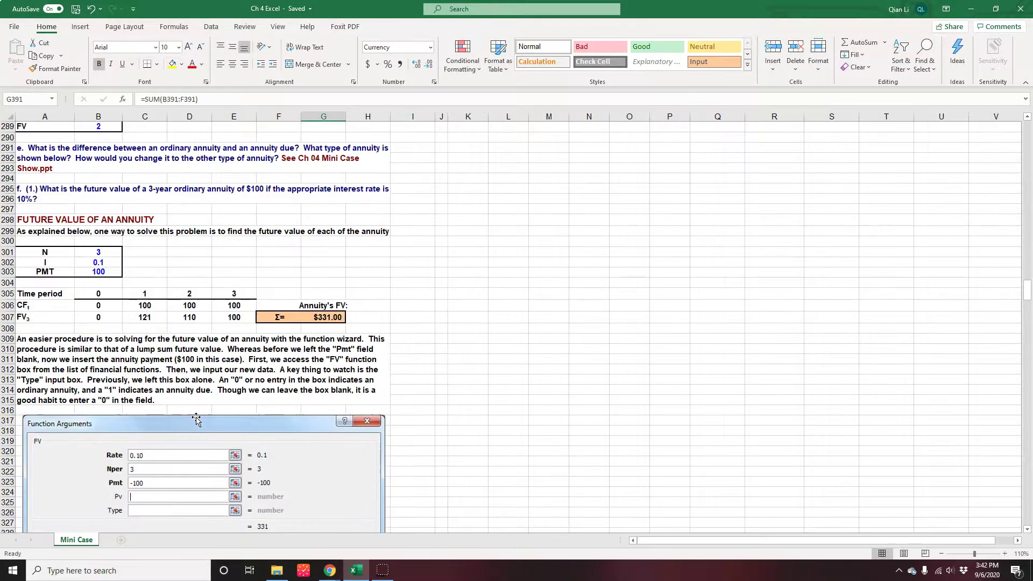
scroll(197, 420, down, 3)
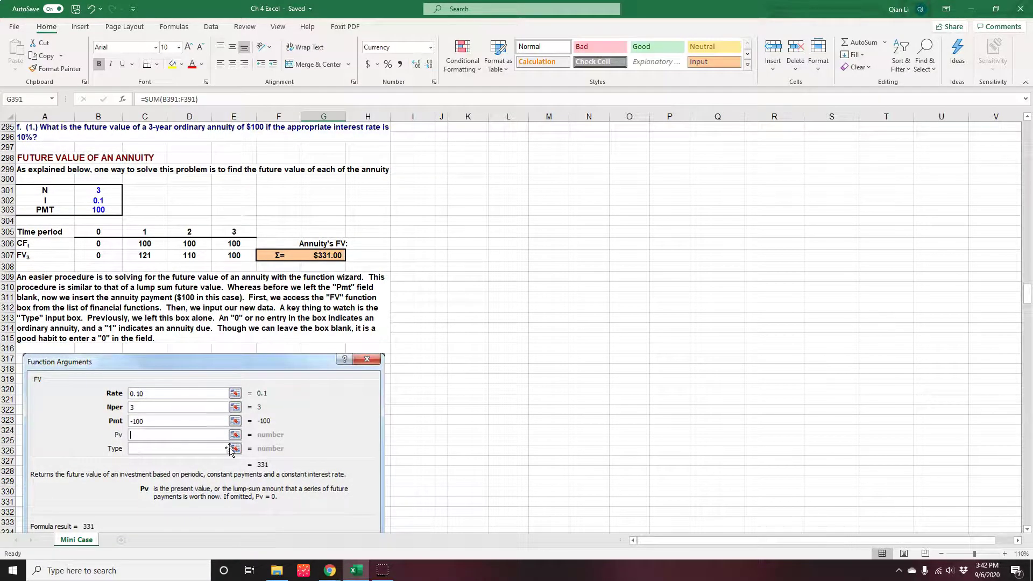
scroll(232, 450, down, 4)
scroll(231, 449, down, 4)
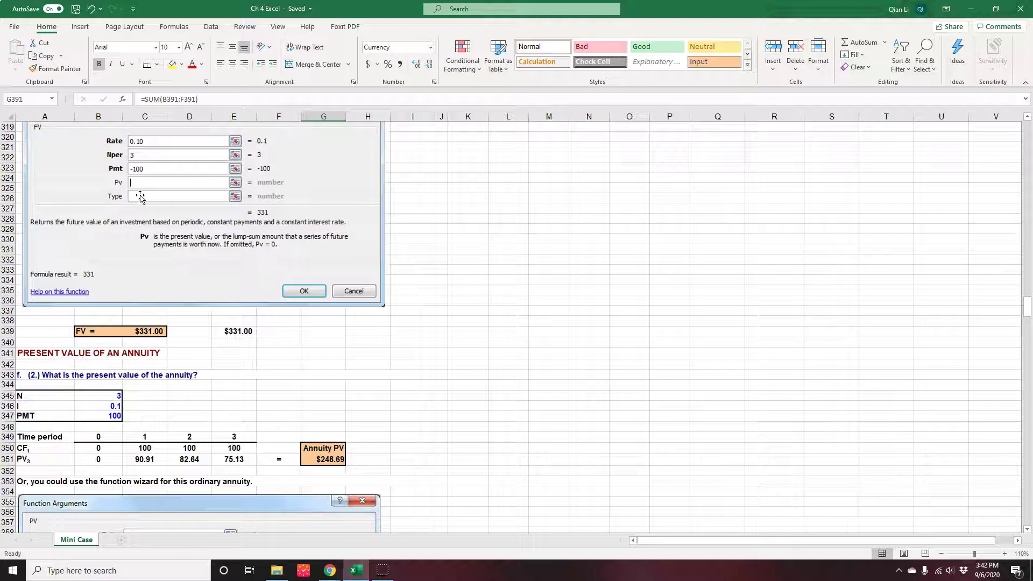
scroll(191, 341, down, 20)
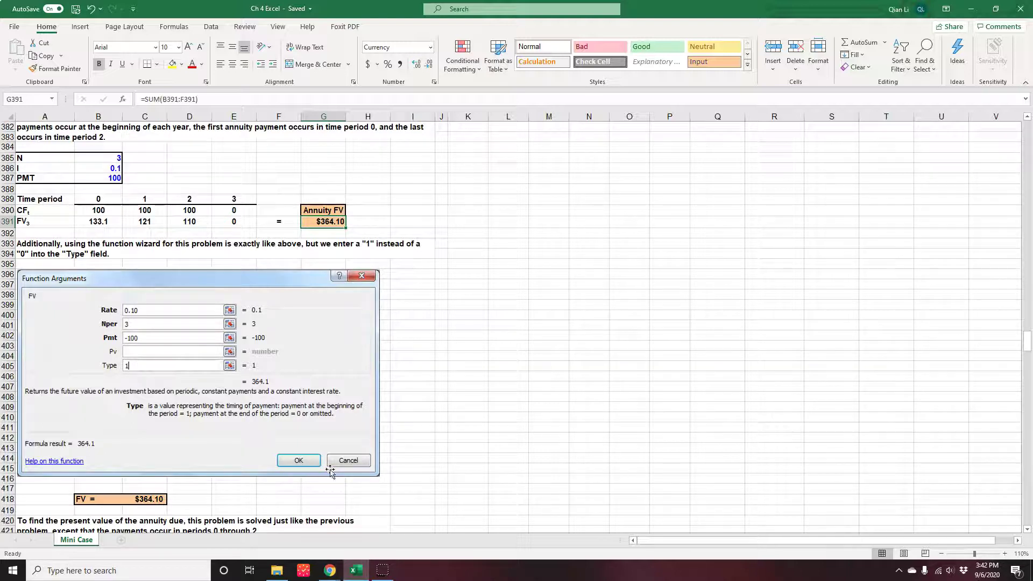
click(154, 501)
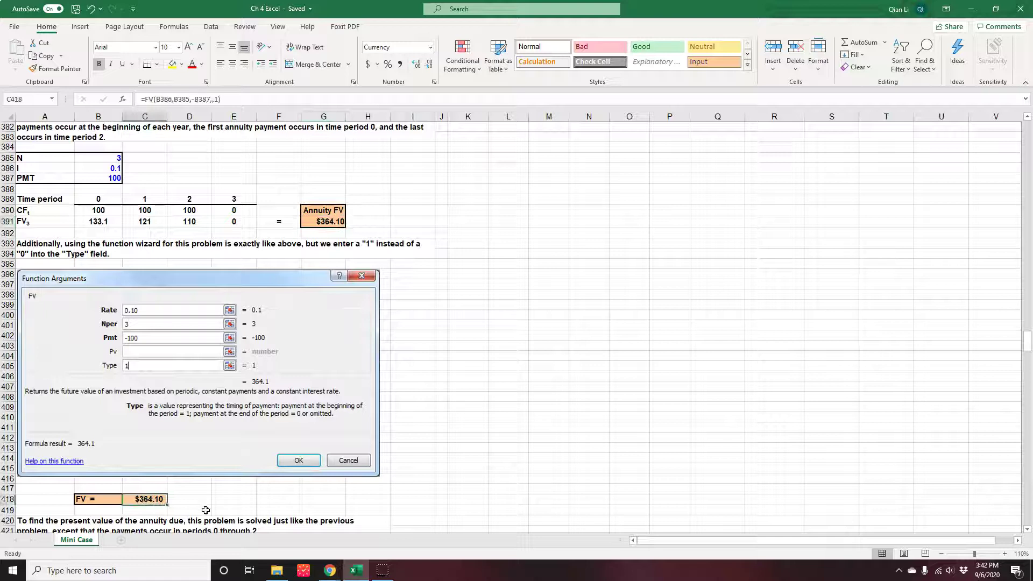
scroll(206, 505, up, 5)
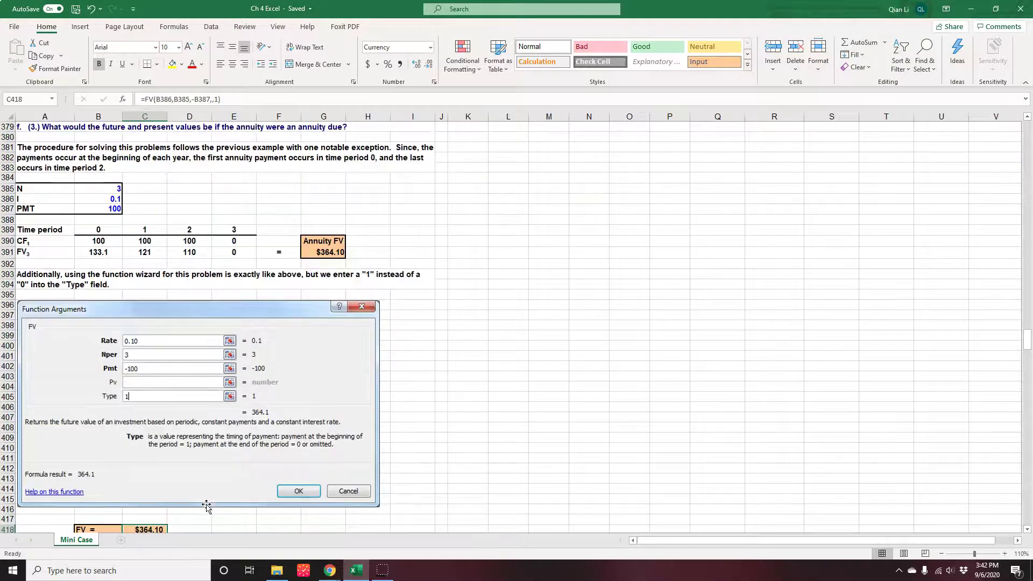
scroll(206, 506, up, 20)
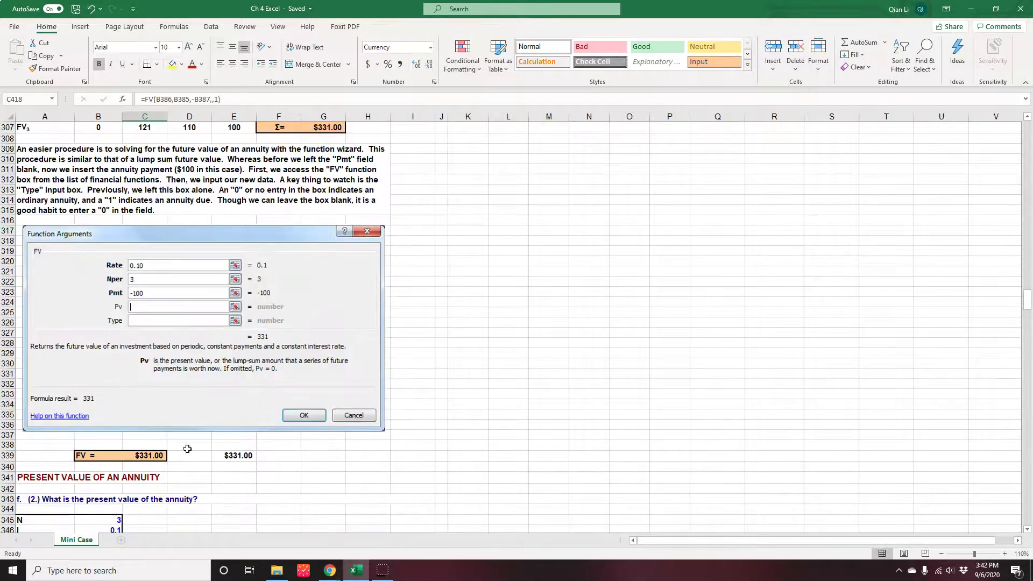
scroll(184, 462, down, 20)
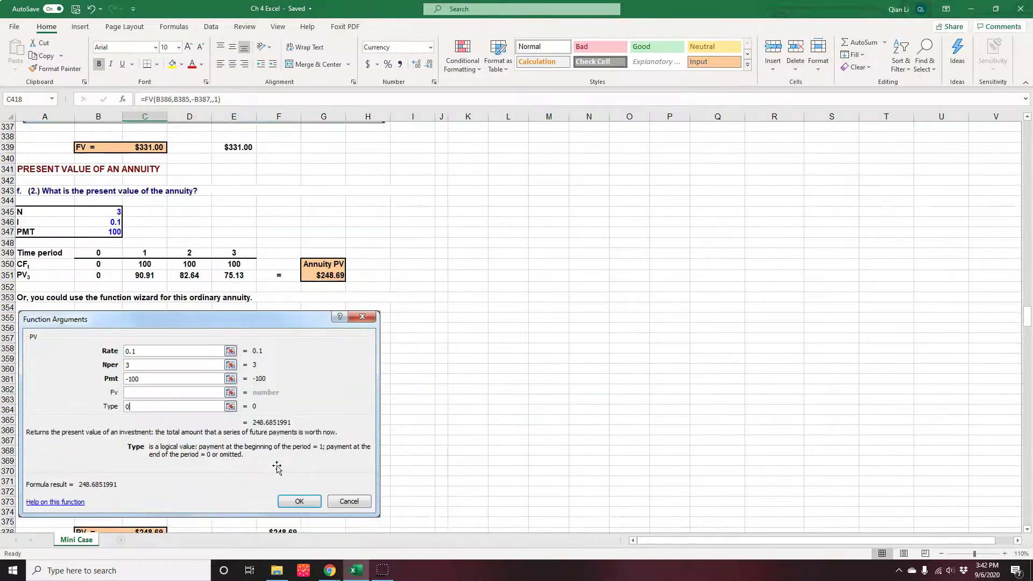
scroll(277, 467, down, 5)
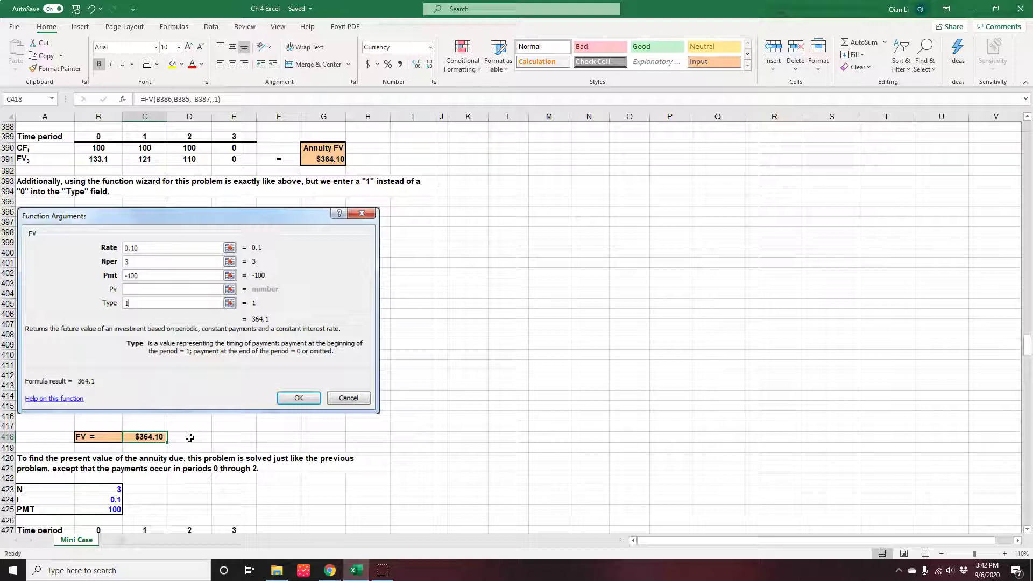
- Calculate the annuity due's future value in E418 with the formula =FV(10%, 3, -100, , 1)
click(228, 437)
text(=)
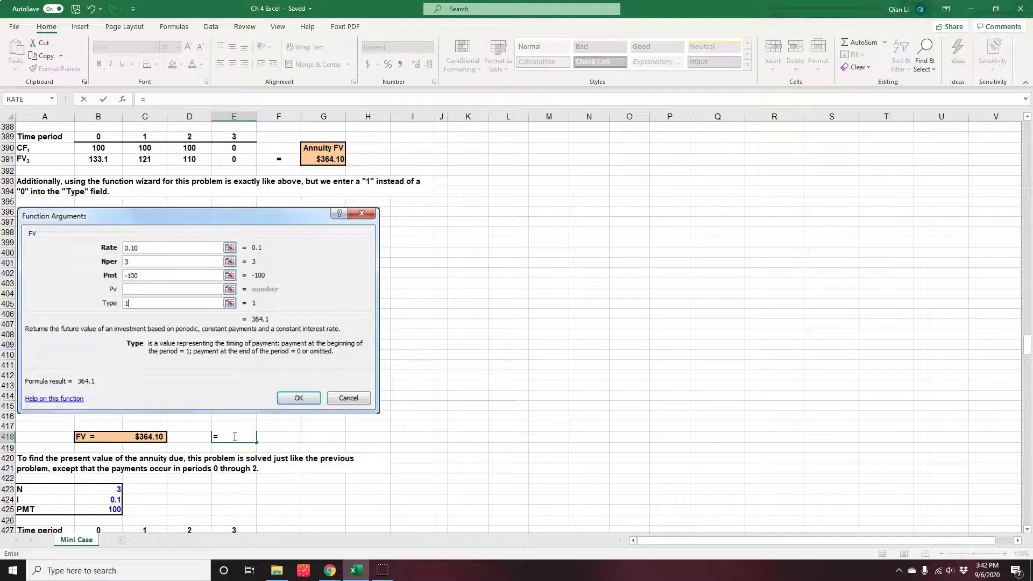
text(fv()
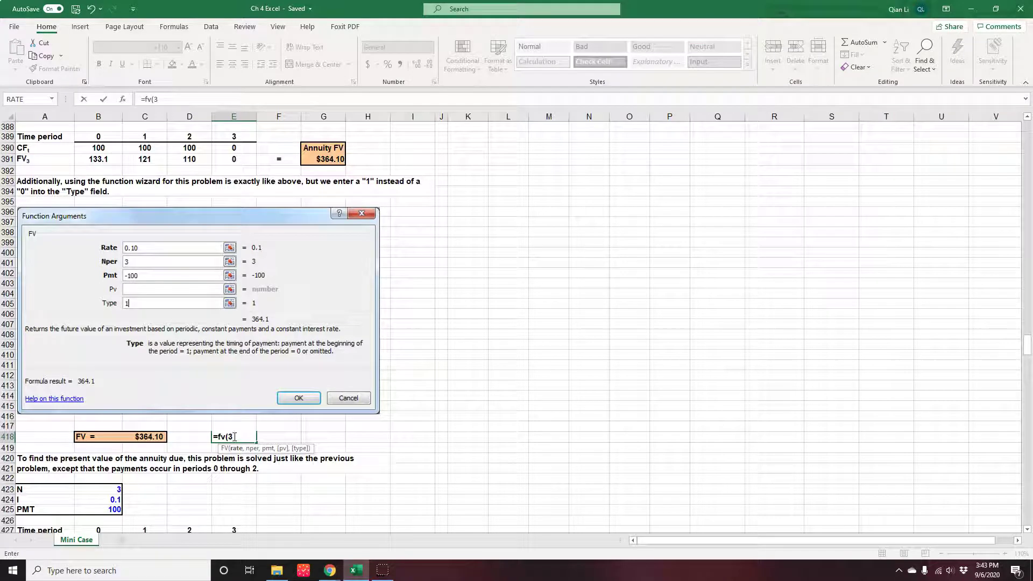
text(10%, 3,)
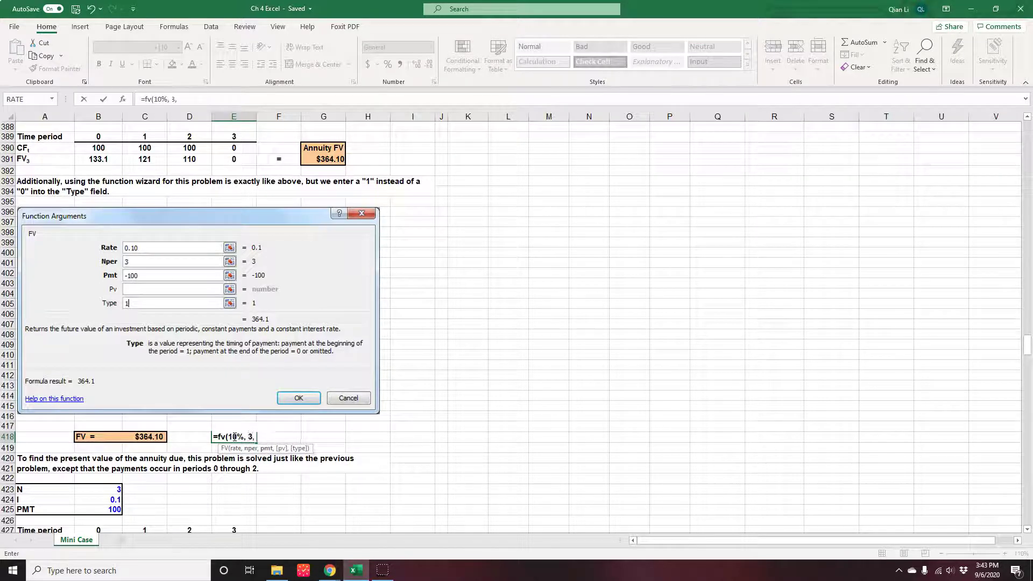
text( -100, , 1)
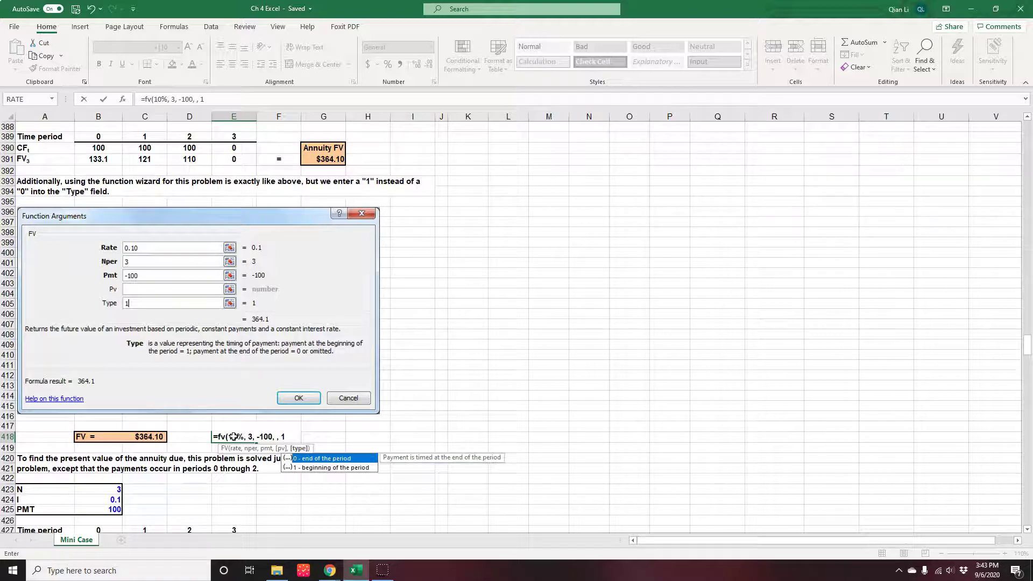
text())
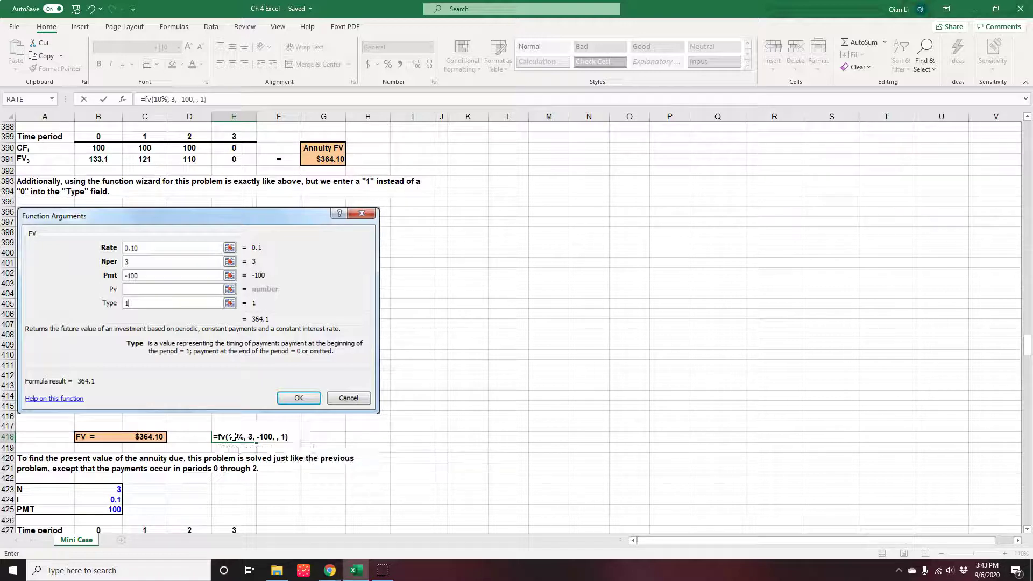
key(Return)
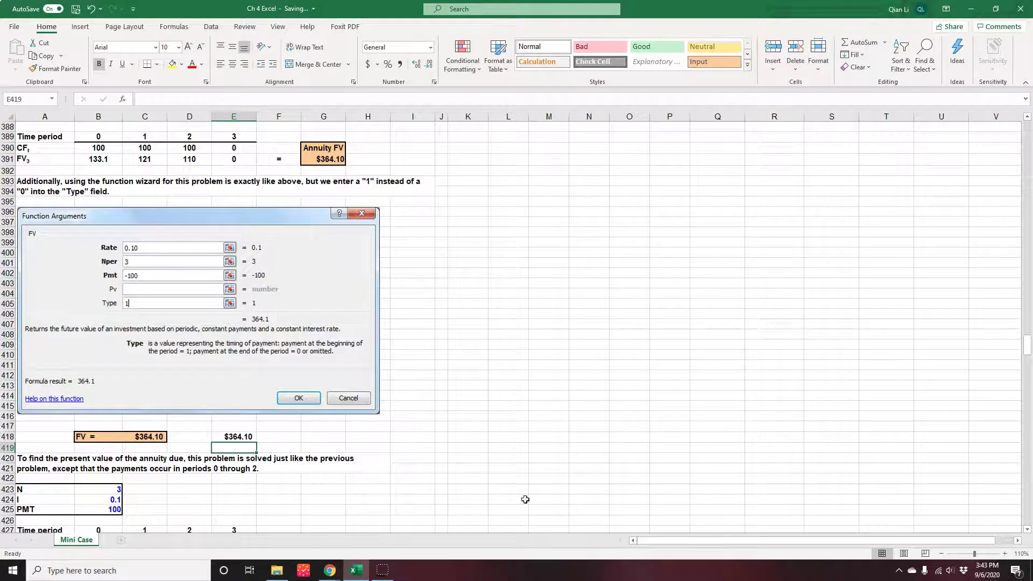
- Change the formula in E418 to =FV(10%, 3, -100), leaving out the present value and payment type arguments
scroll(450, 489, down, 1)
click(243, 403)
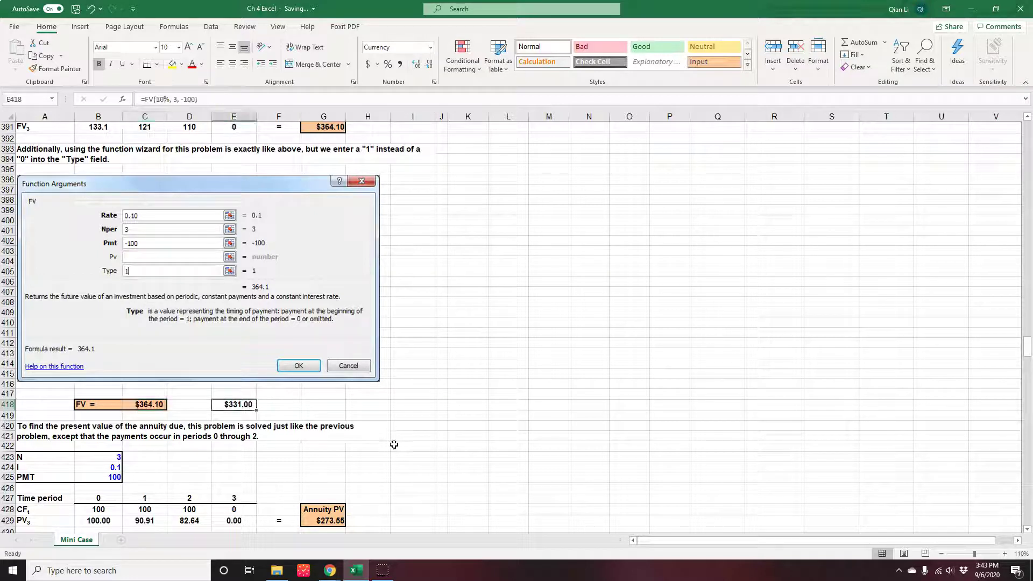
- Calculate the annuity due's present value in E456 with the formula =PV(10%, 3, -100, 0, 1)
scroll(489, 471, down, 2)
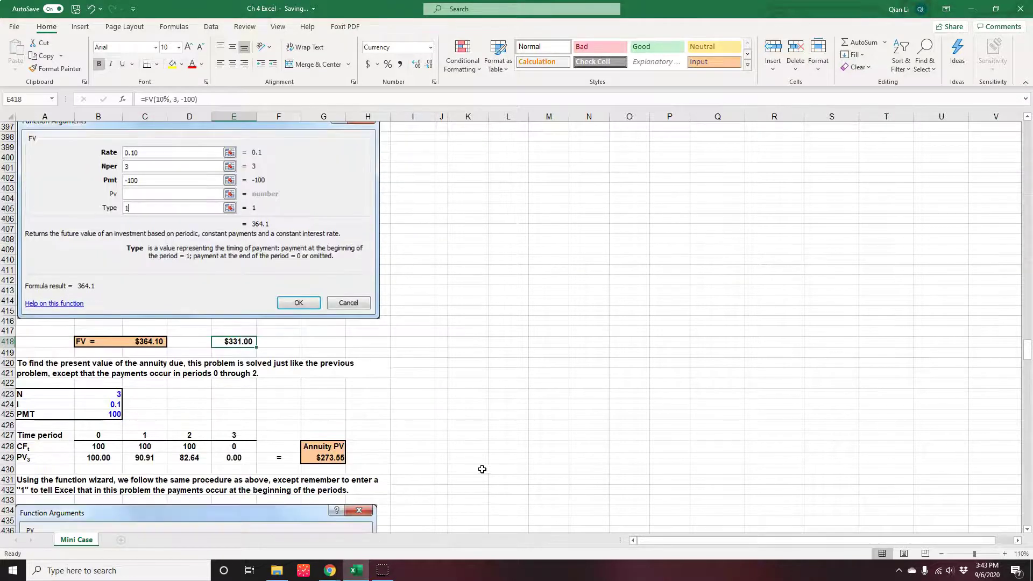
scroll(383, 461, down, 1)
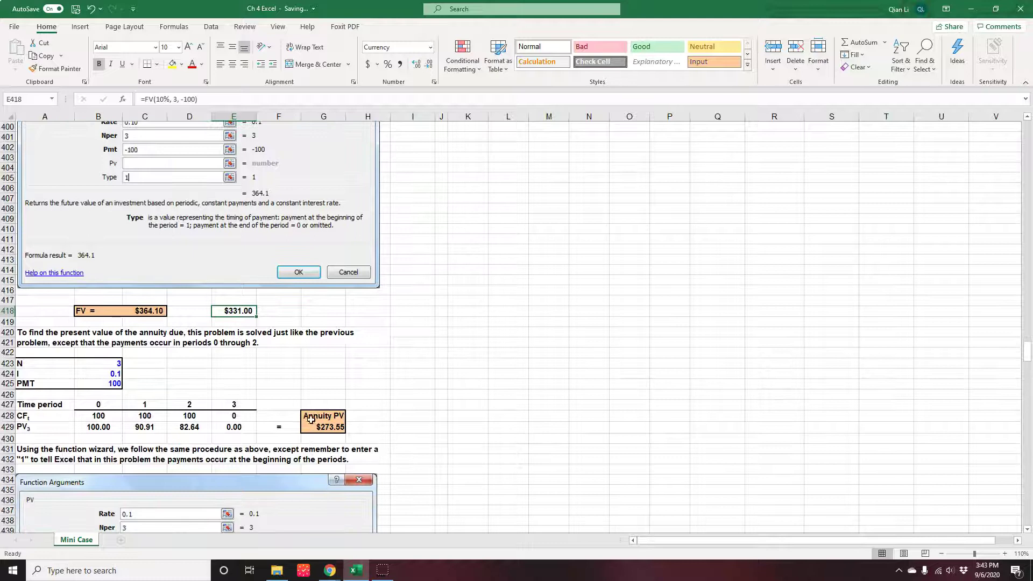
scroll(426, 437, down, 5)
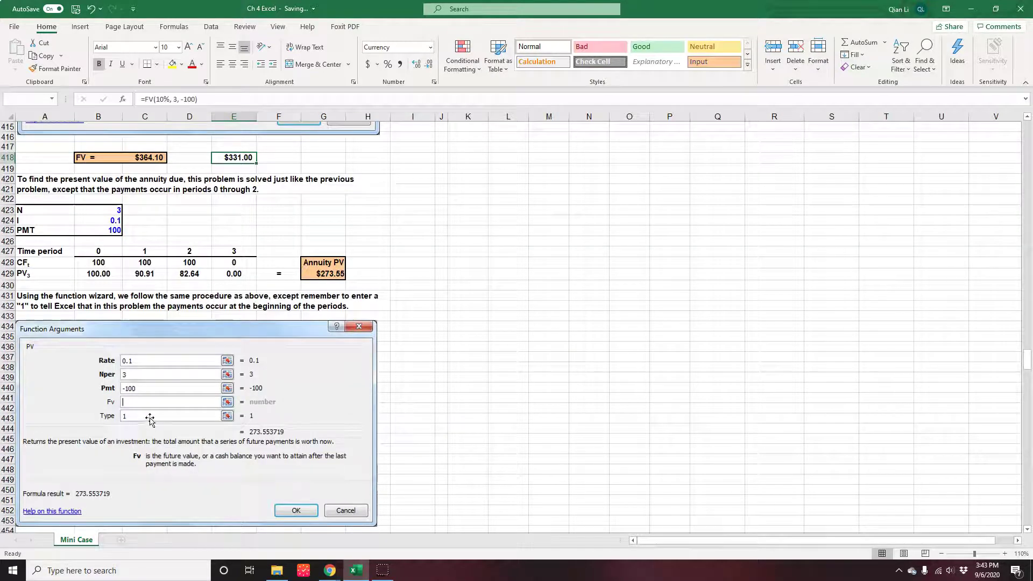
click(131, 420)
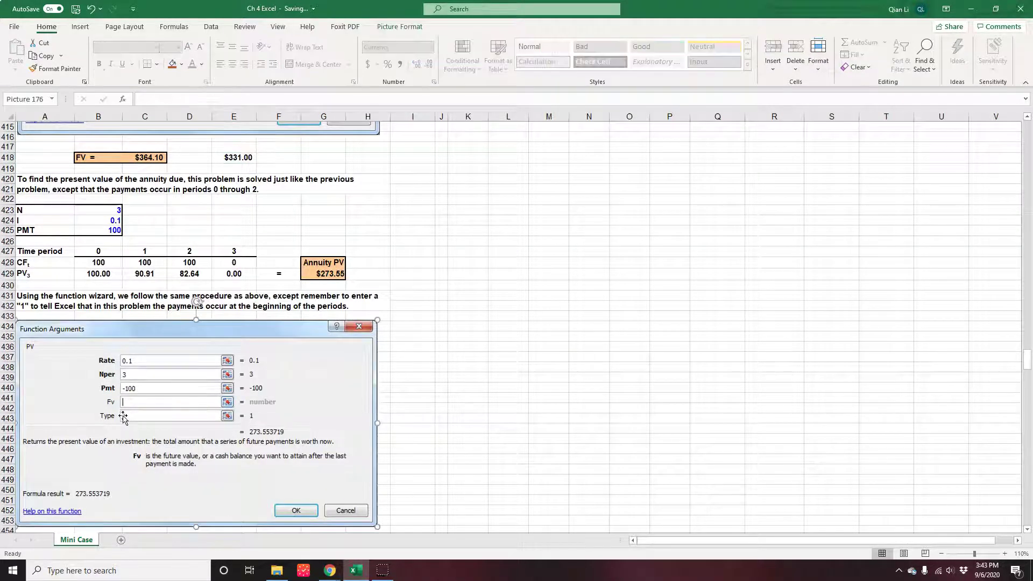
scroll(293, 512, down, 6)
click(244, 359)
text(=pv()
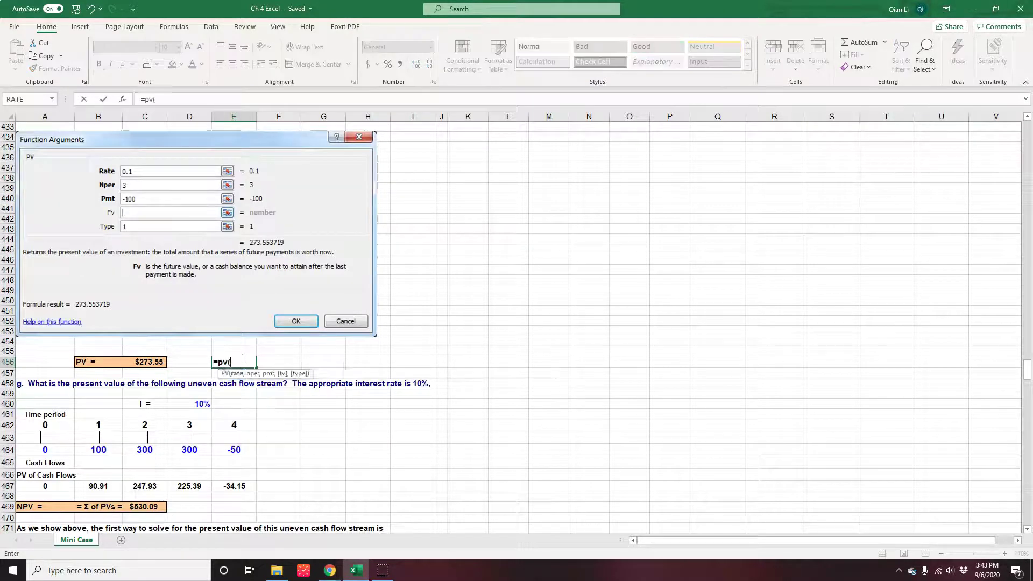
text(10%, )
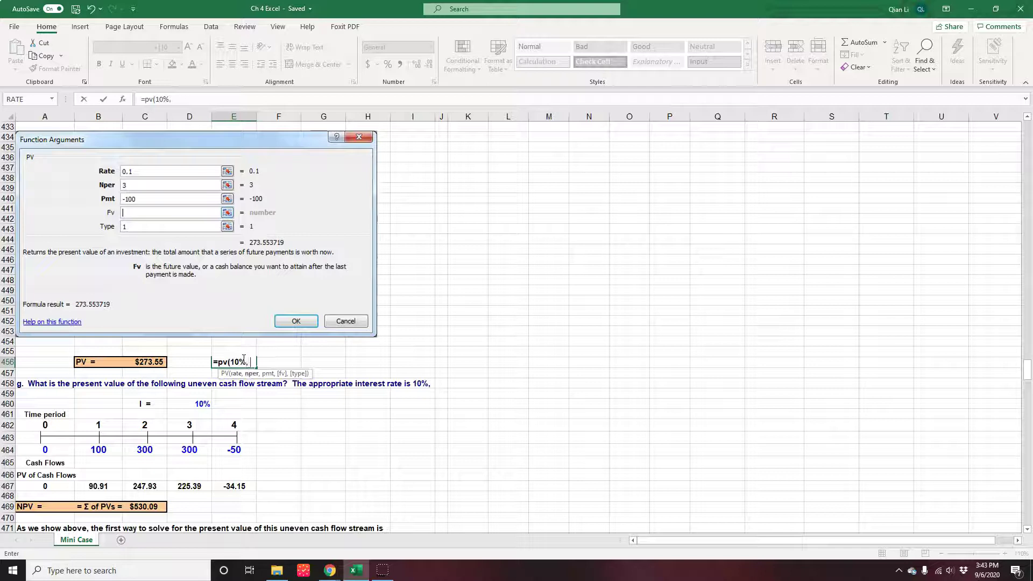
text(3, -100,)
text(f)
key(BackSpace)
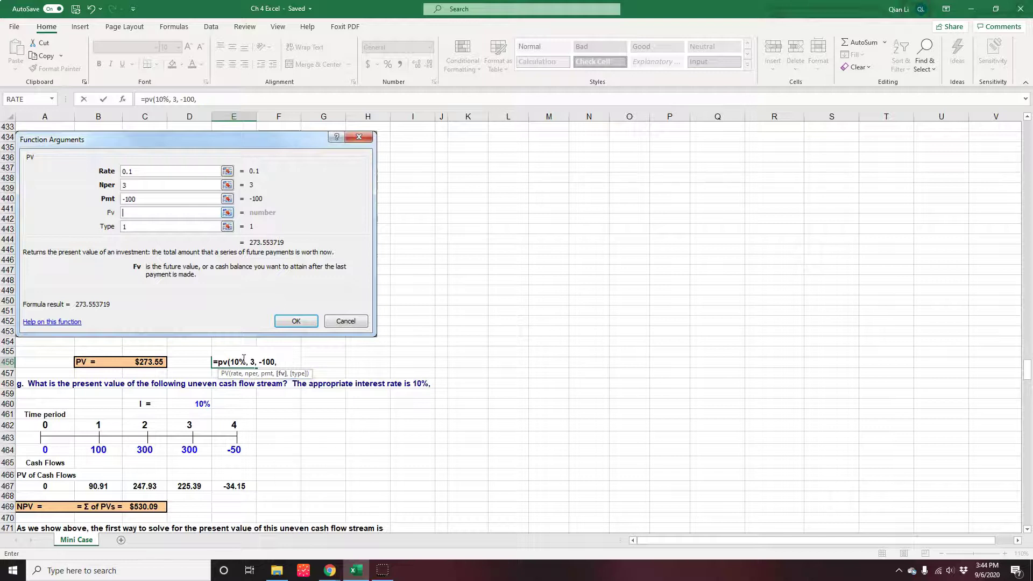
text(0, 1))
key(Return)
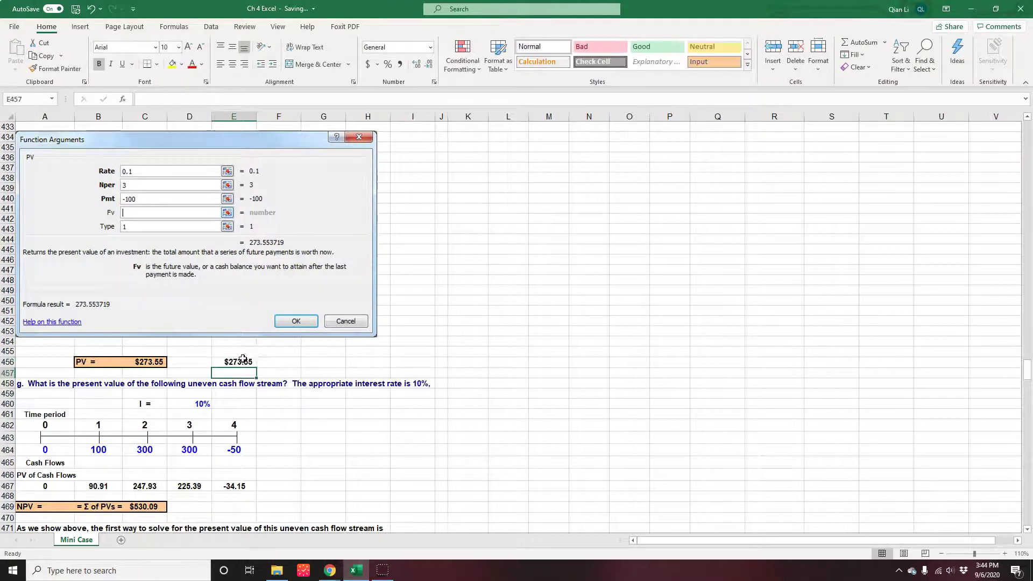
- Change the payment type argument in E456 to 0, making the formula =PV(10%, 3, -100, 0, 0)
key(Up)
click(263, 96)
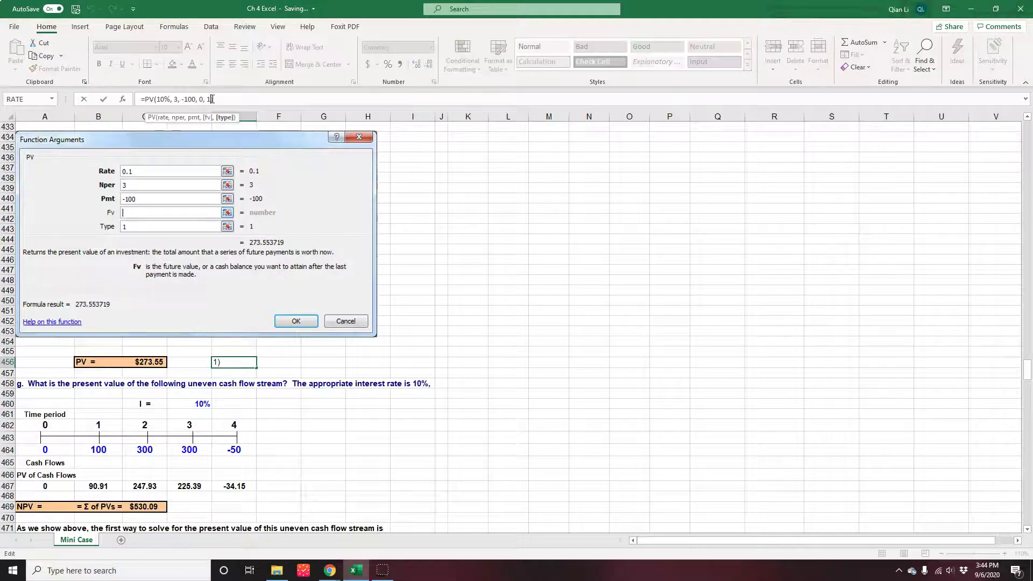
key(Left)
key(BackSpace)
text(0)
key(ctrl+Return)
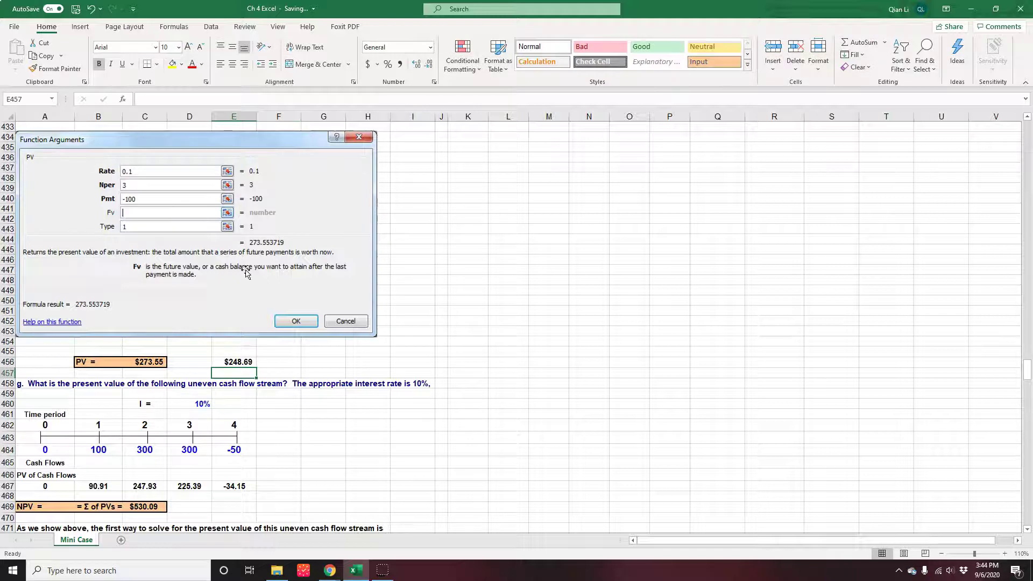
- Calculate the present value of the uneven stream's period 2 cash flow in L467 with =PV(10%, 2, 0, -300)
scroll(406, 423, down, 6)
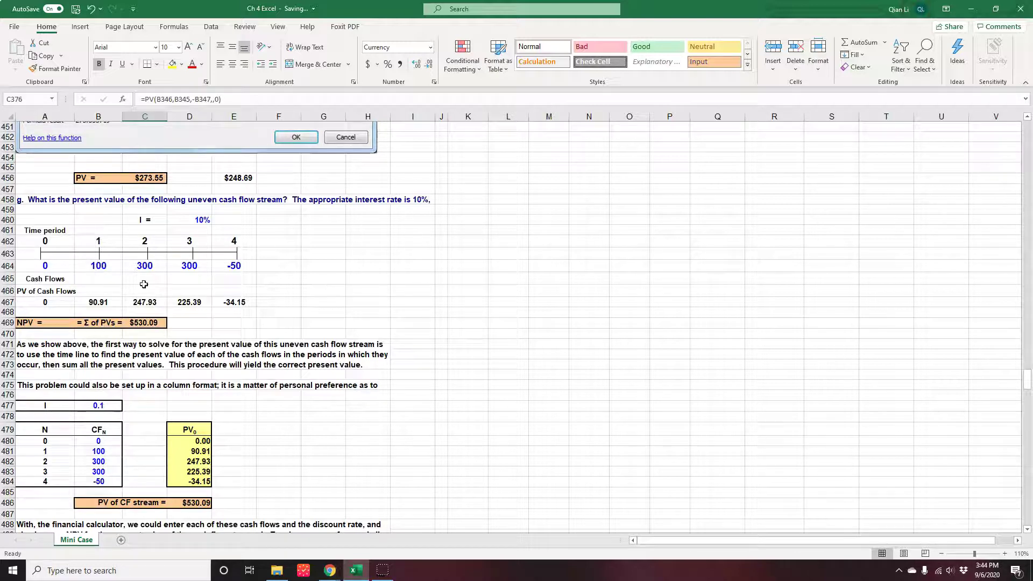
drag(107, 265, 226, 265)
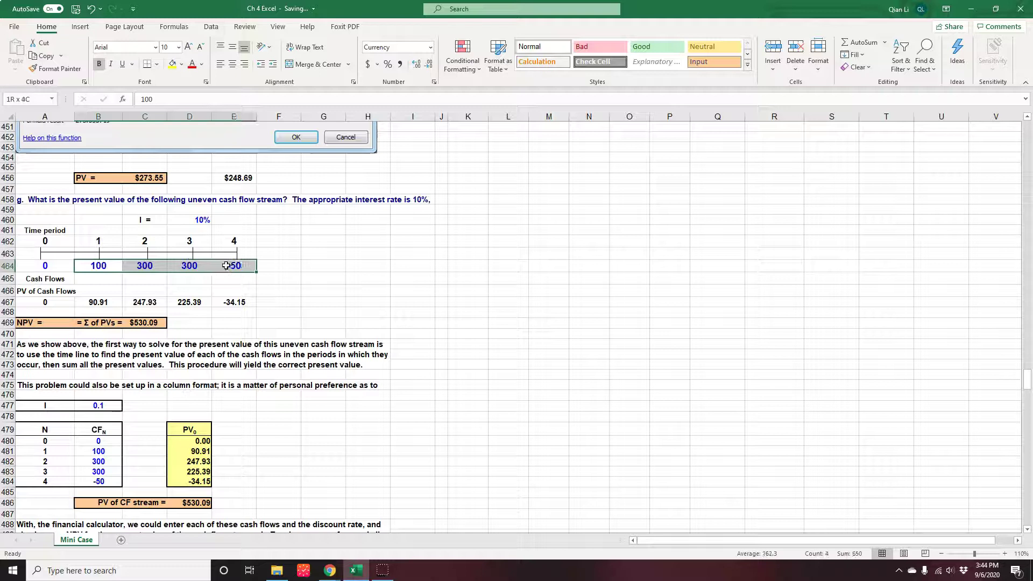
click(327, 313)
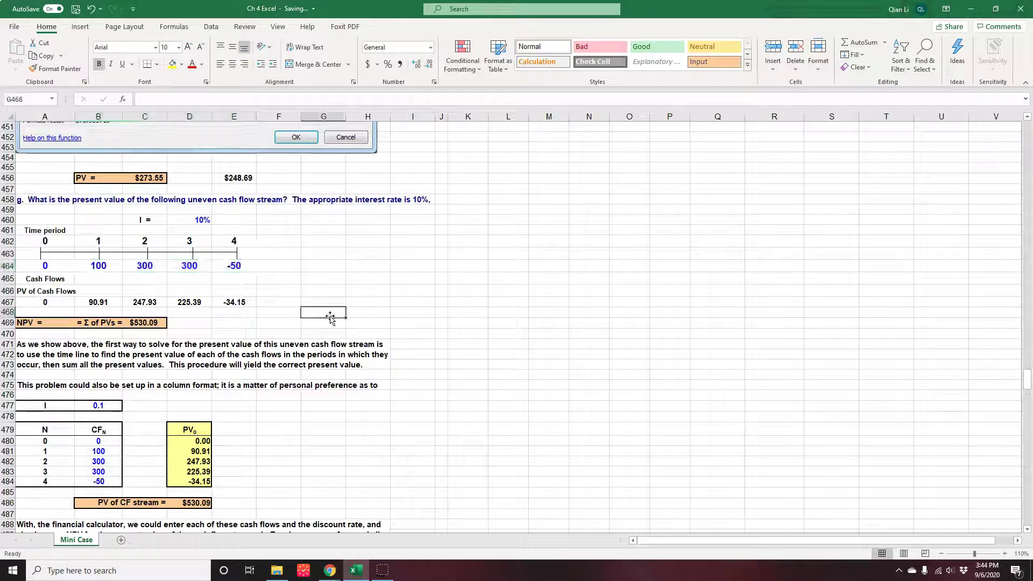
click(95, 303)
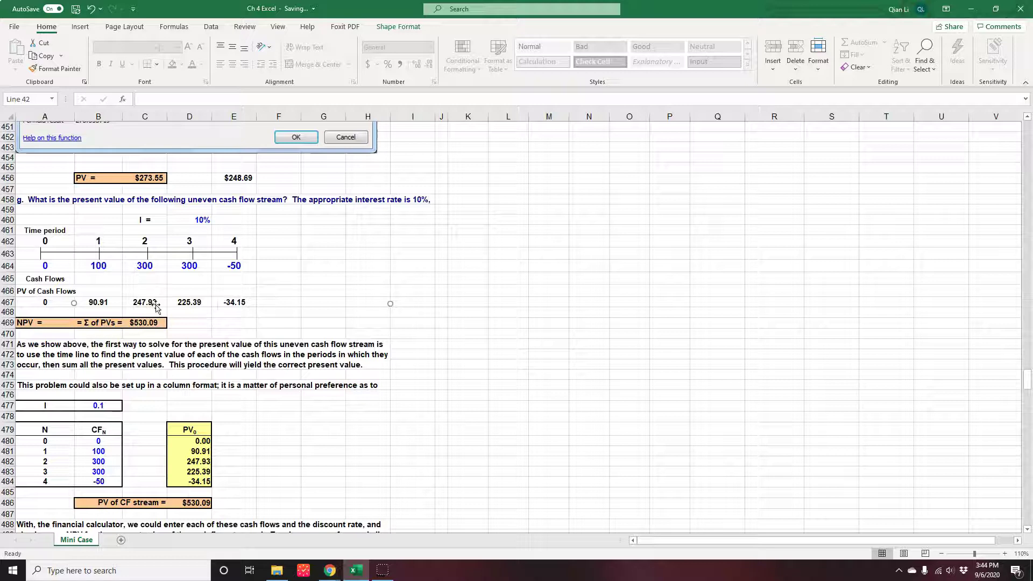
click(514, 303)
scroll(517, 317, up, 4)
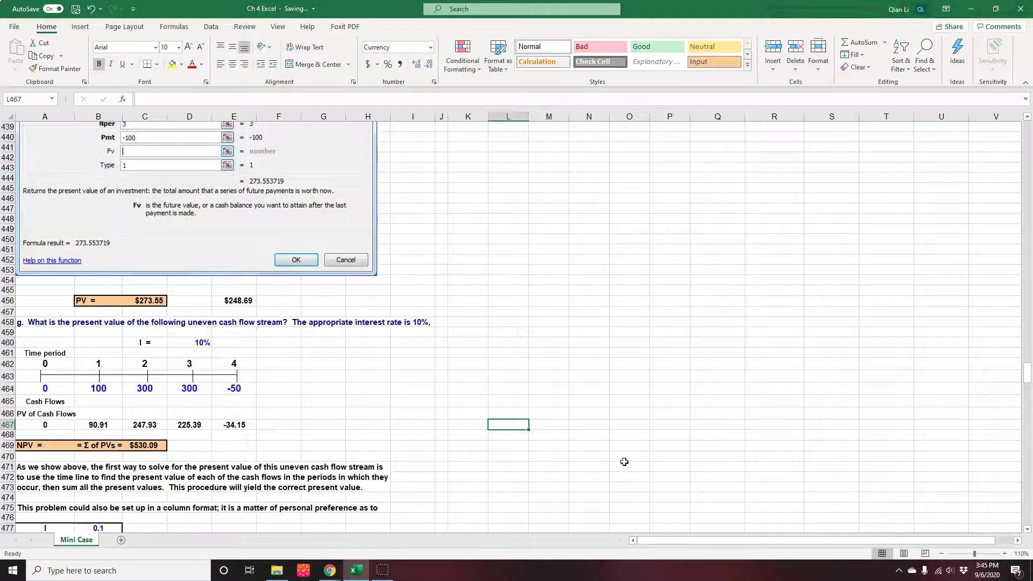
text(=pv)
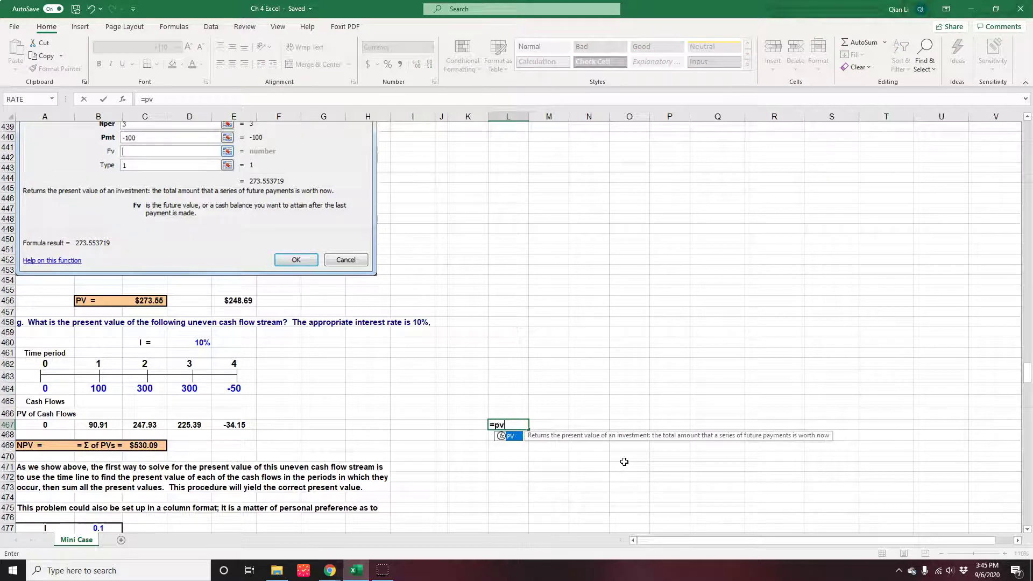
text((10%,)
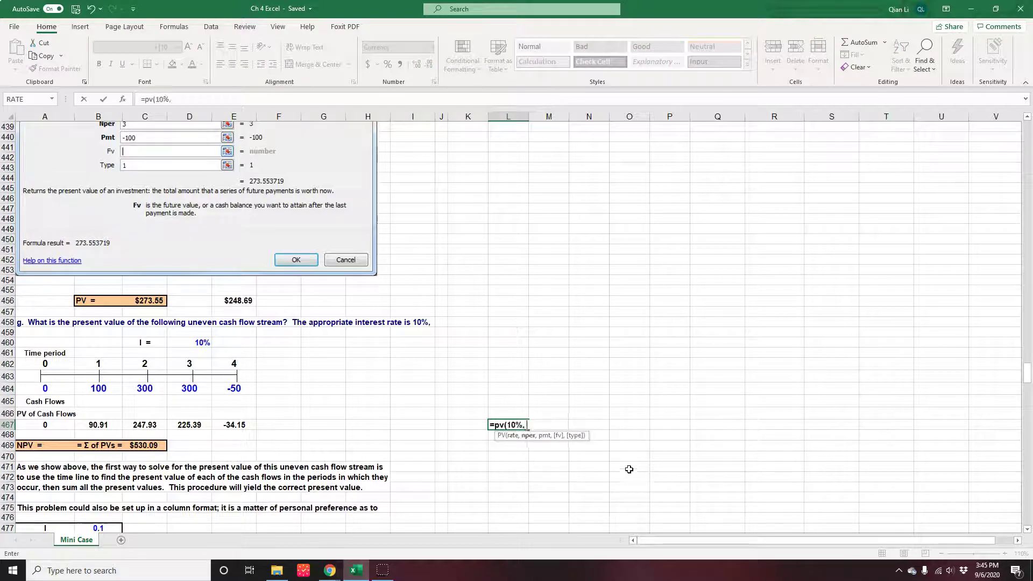
text( 2, 0, -300)
key(Return)
- Set the number of periods in L467's PV formula to 3 for the third-period cash flow of 300
click(511, 423)
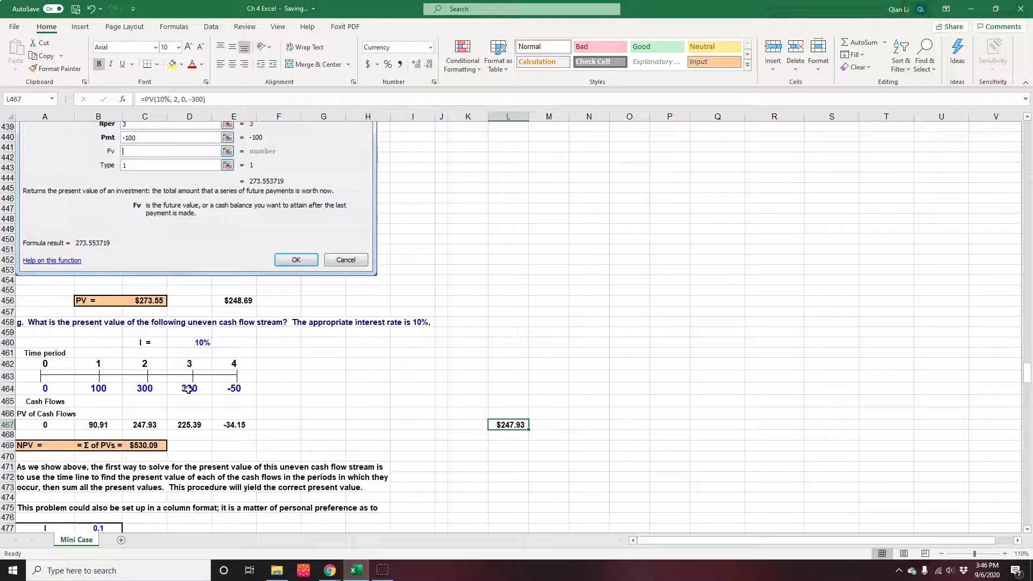
click(179, 99)
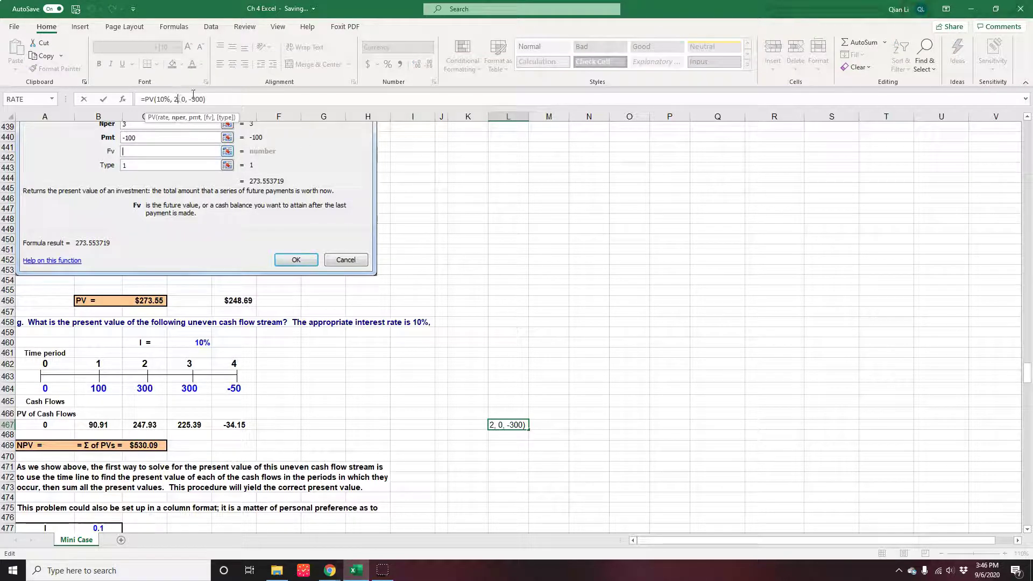
key(BackSpace)
text(3)
click(252, 97)
key(Return)
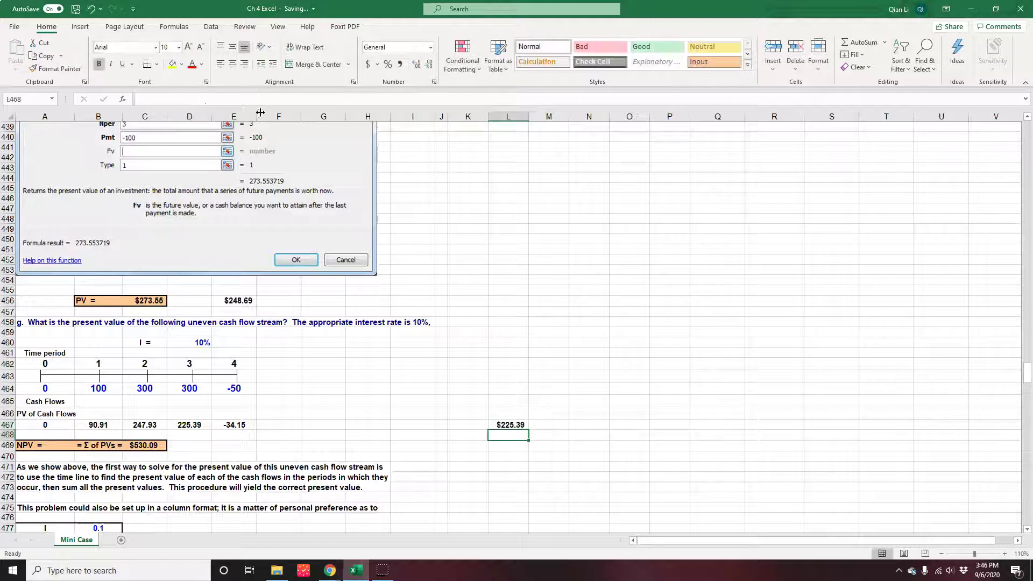
- Clear the trial present value formula from L467
click(189, 427)
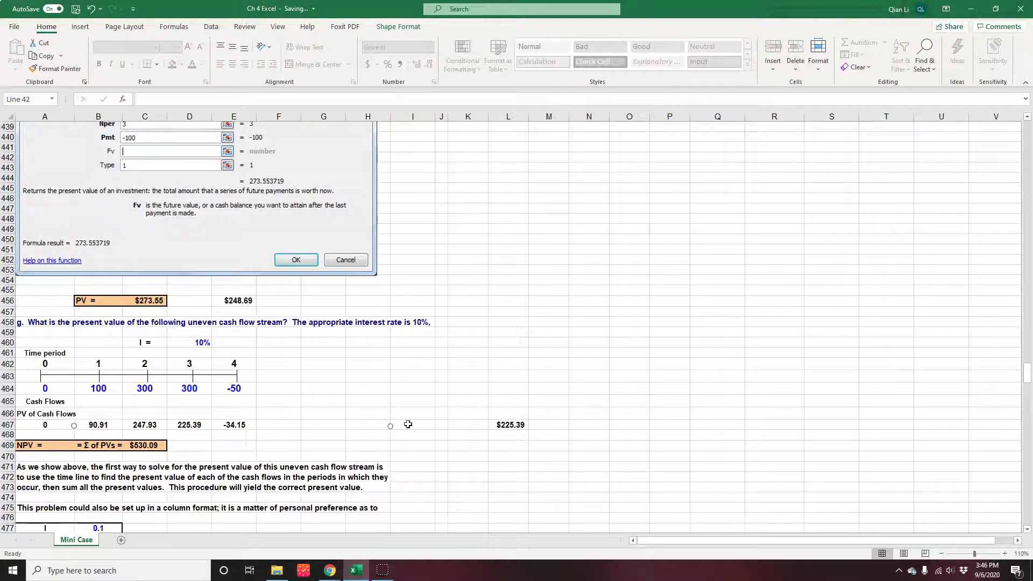
click(510, 423)
key(Delete)
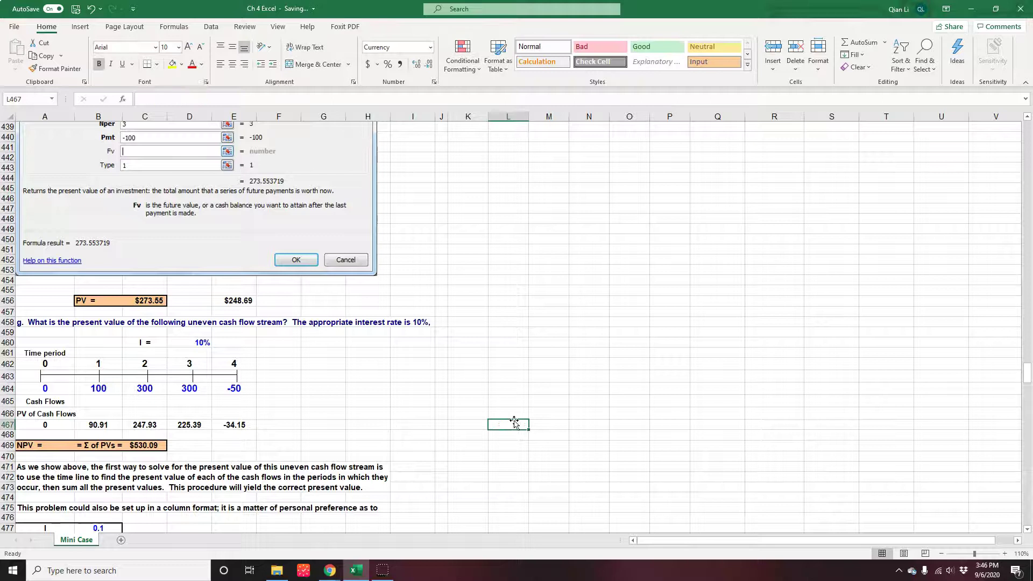
- Examine the SUM formula in C469 and the column layout of the same uneven cash flow problem
click(140, 446)
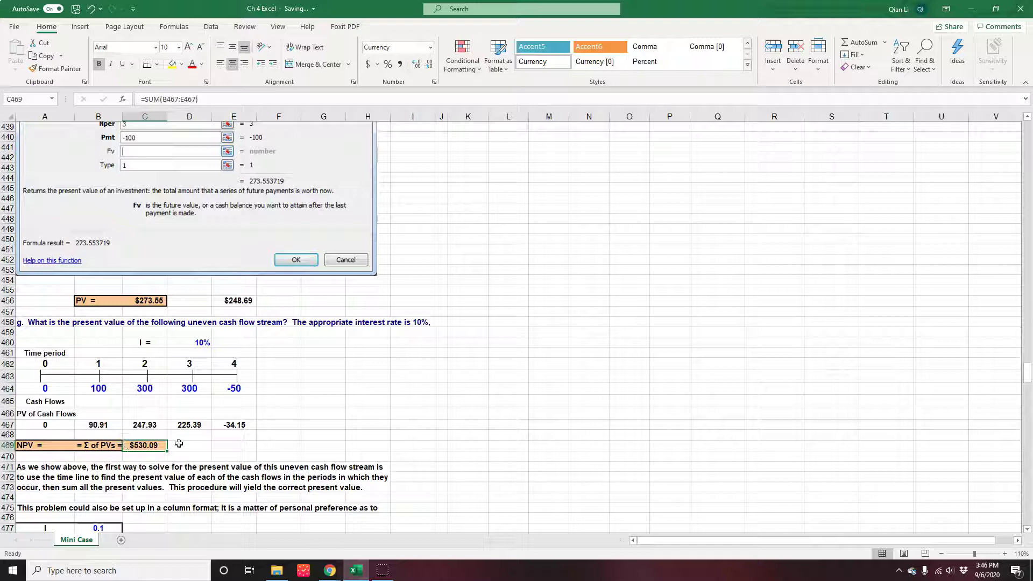
scroll(178, 445, down, 3)
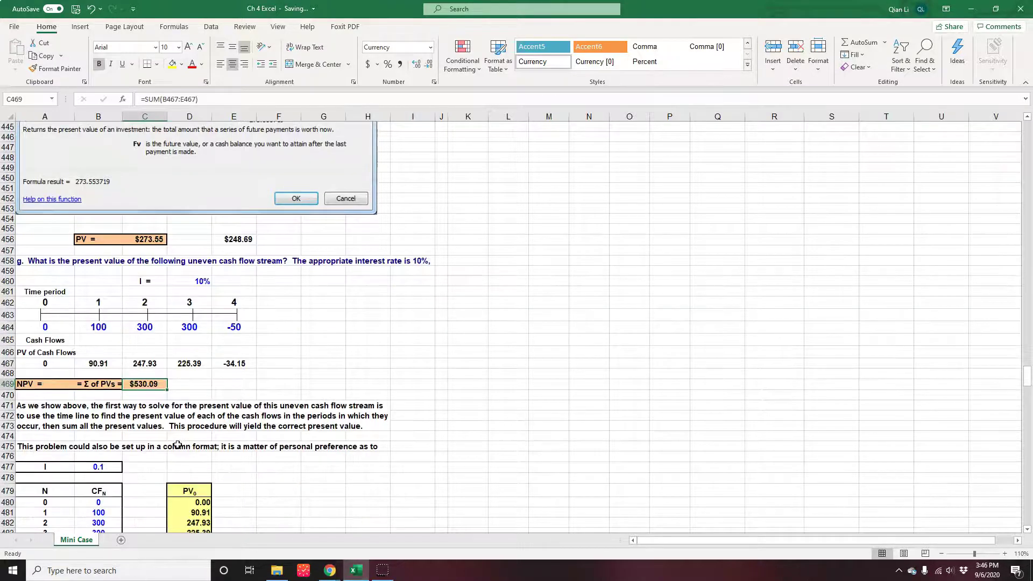
scroll(178, 444, up, 1)
scroll(178, 444, down, 1)
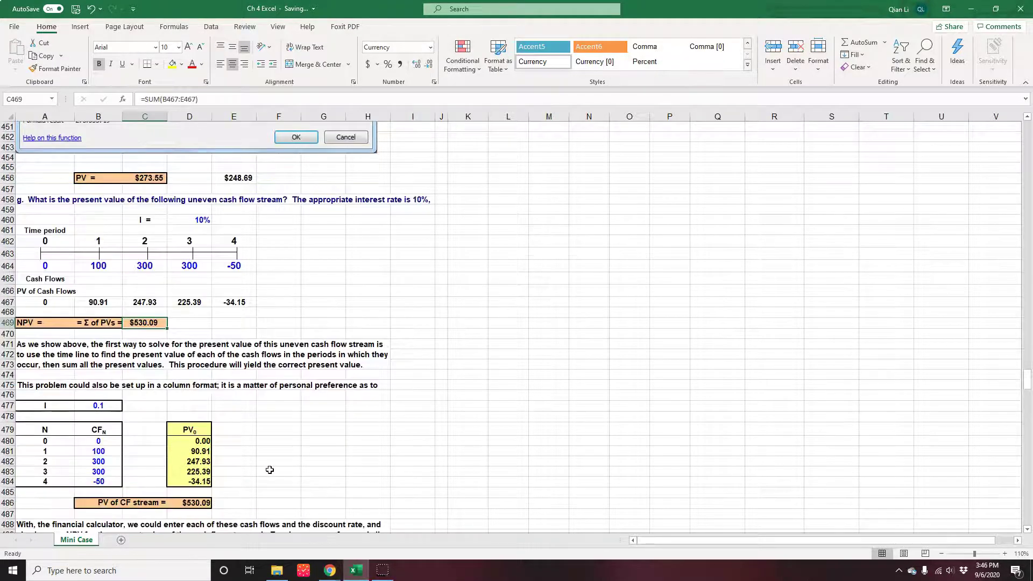
- Clear the present values in D481:D484 and refill them by copying the formula in D480 down through D484
click(201, 441)
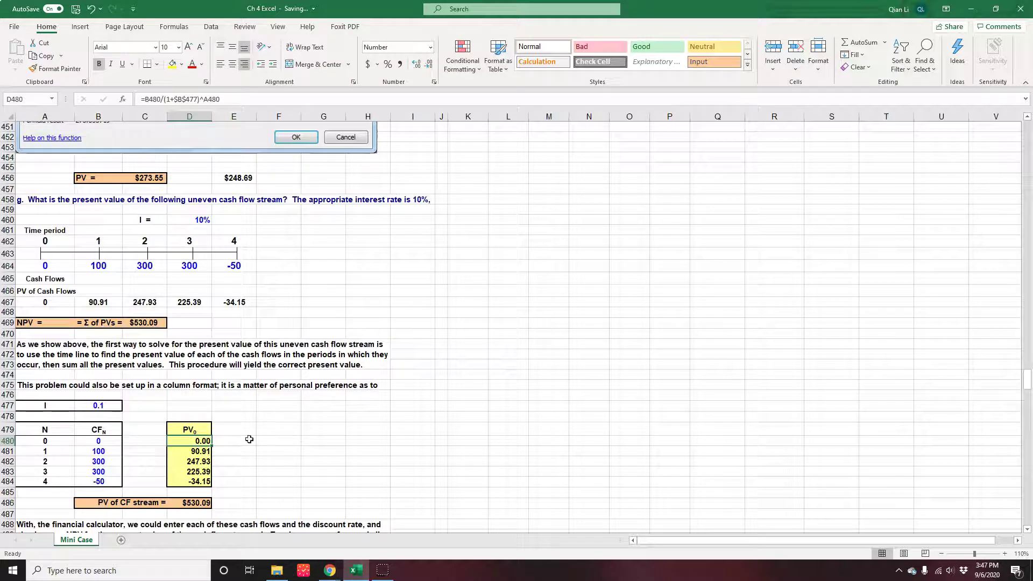
key(ctrl+z)
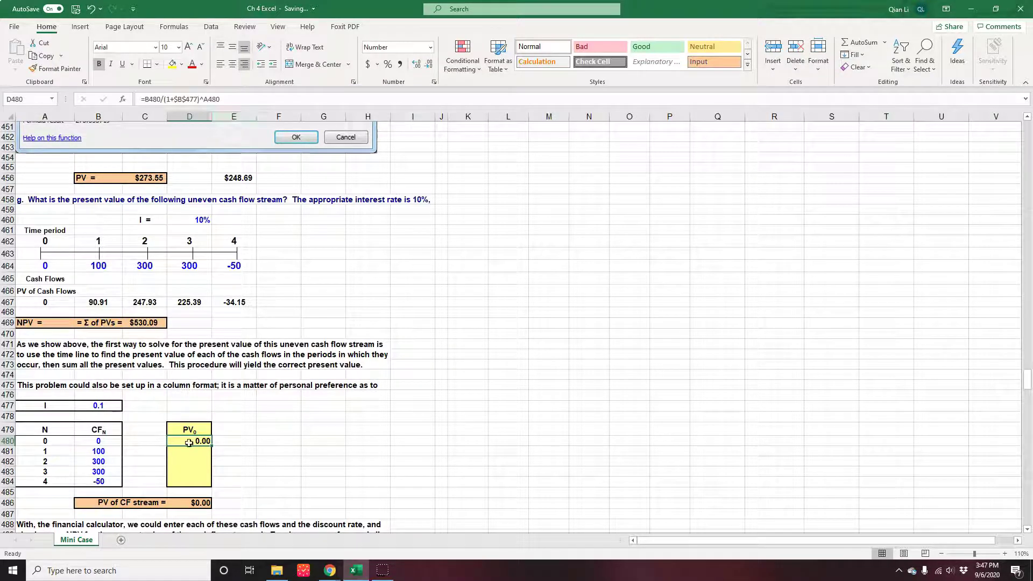
drag(211, 446, 211, 485)
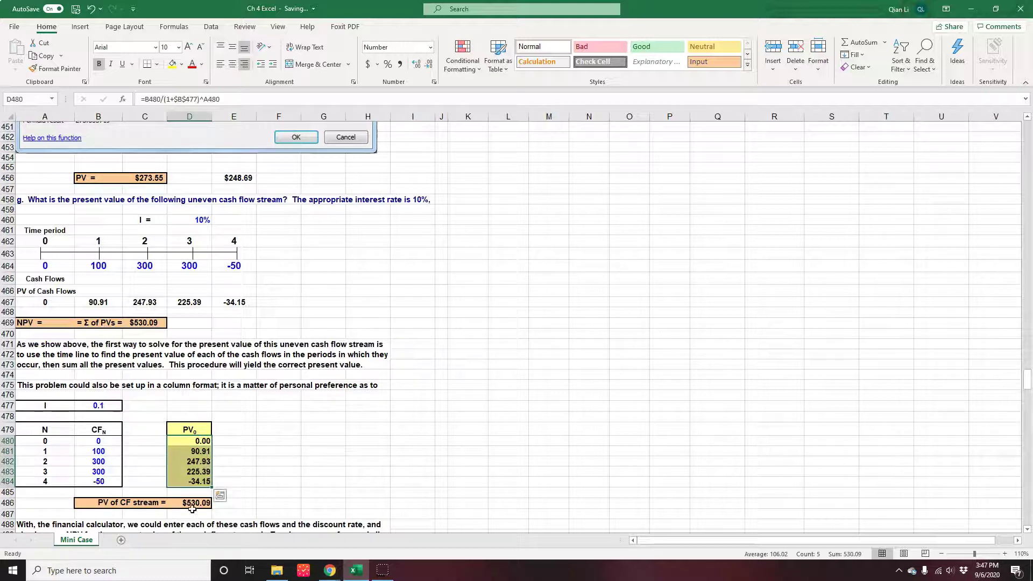
- Check the copied discounting formulas in D482 to D484, and compare D480's absolute reference with the interest rate in B477
click(187, 462)
click(185, 472)
click(183, 482)
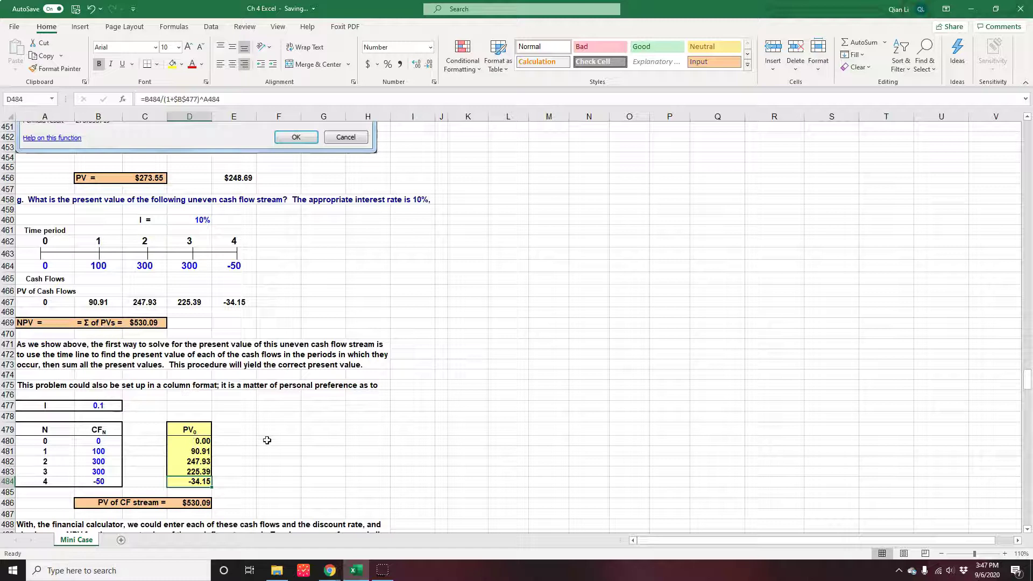
click(200, 441)
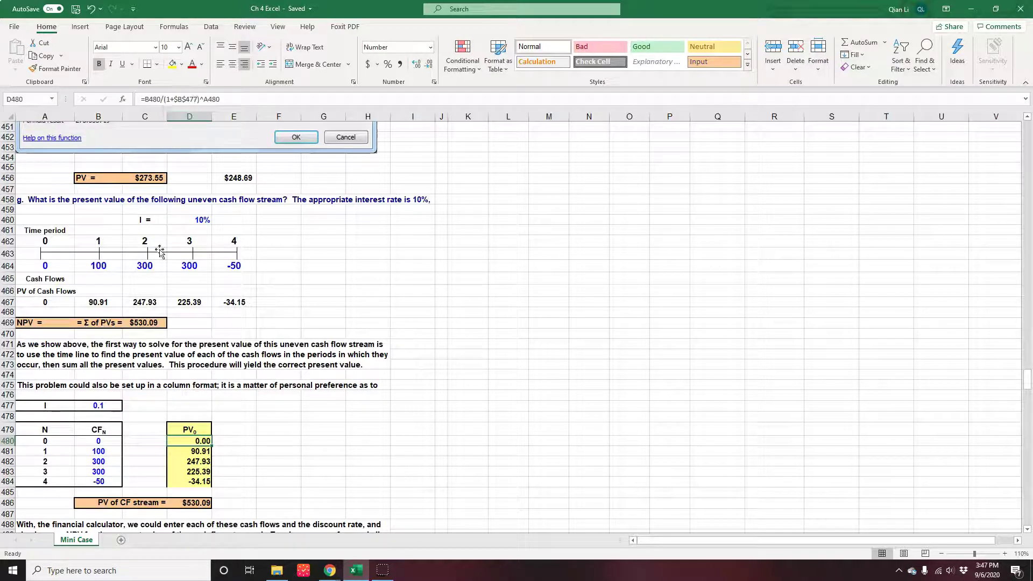
click(96, 407)
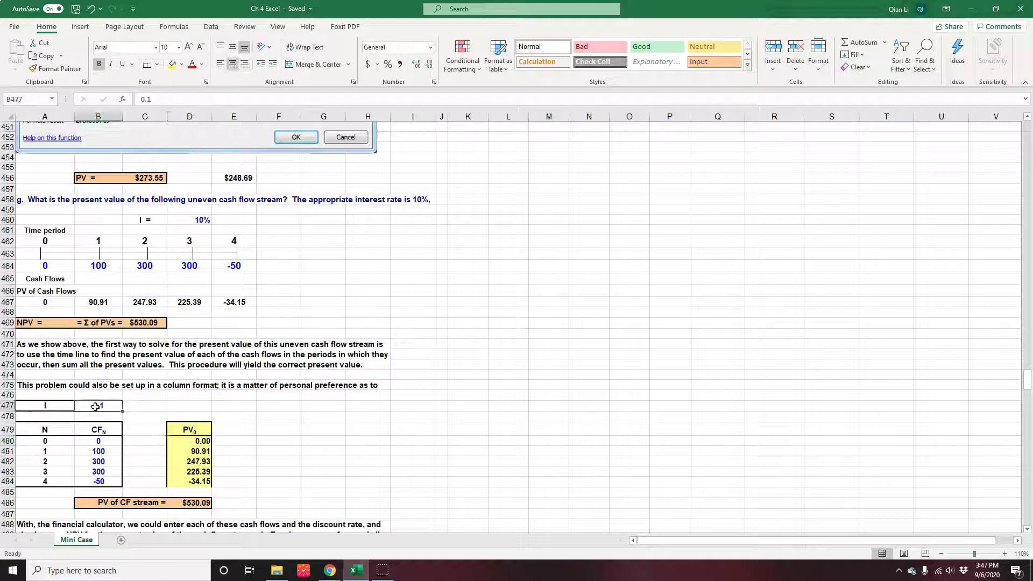
click(196, 441)
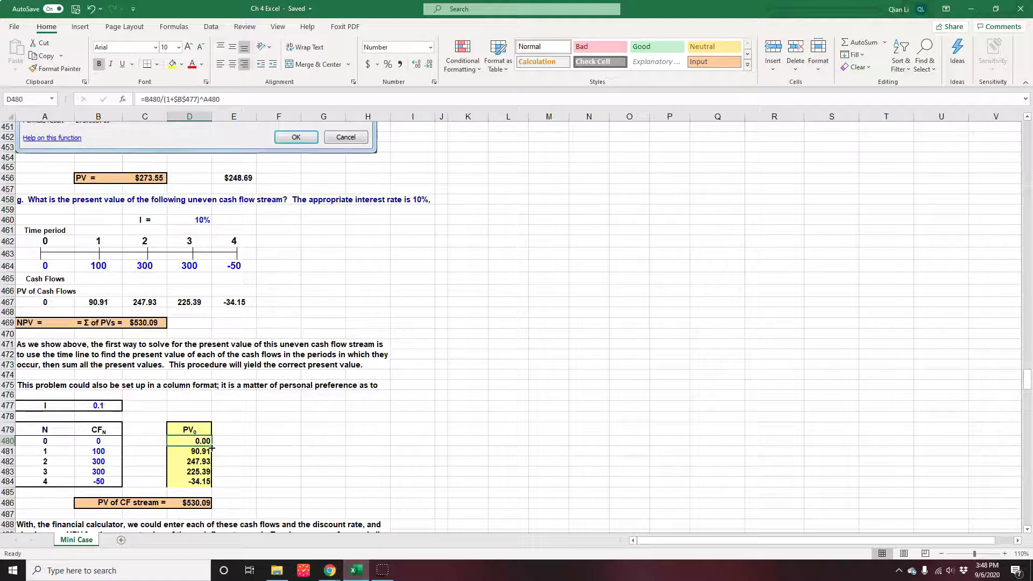
click(94, 406)
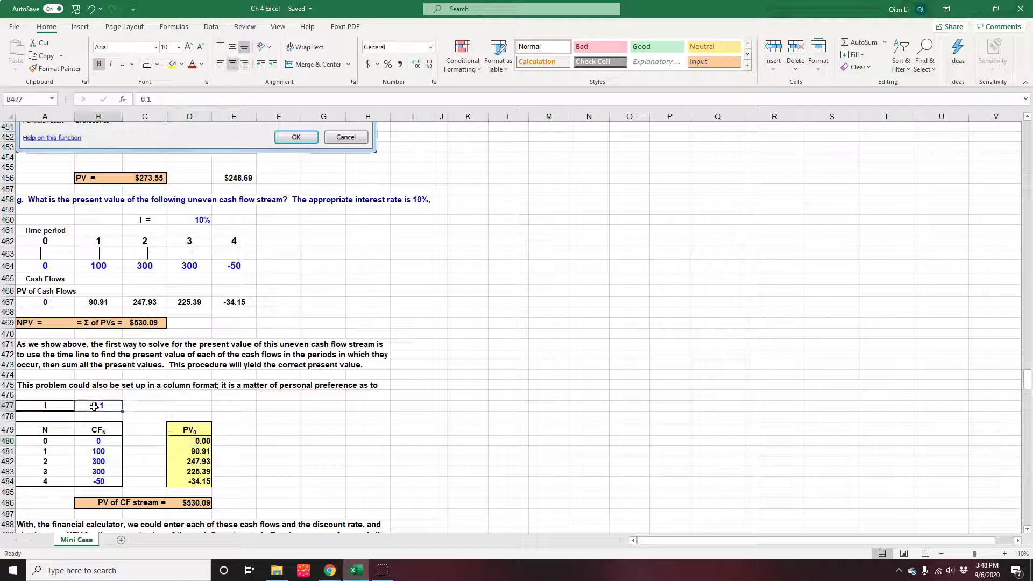
- Change the discounting formula in D480 to use the relative reference, =B480/(1+B477)^A480, and copy it down through D484
click(197, 443)
click(176, 99)
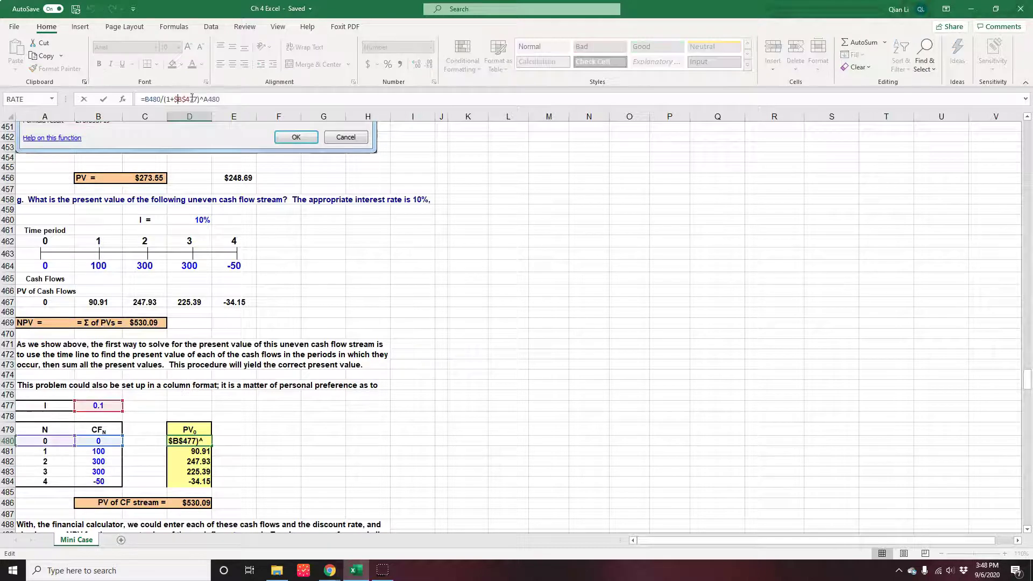
key(BackSpace)
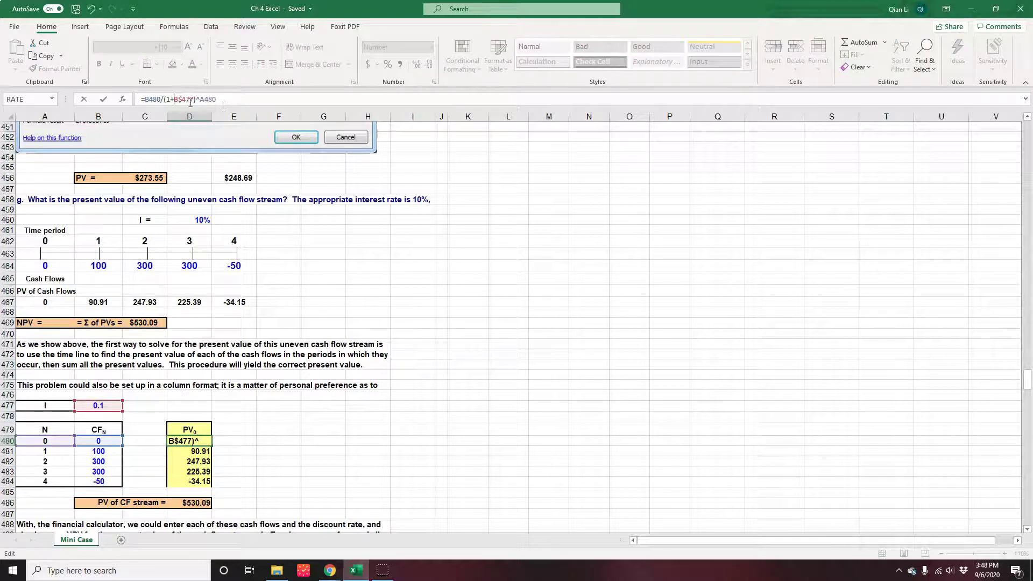
key(Delete)
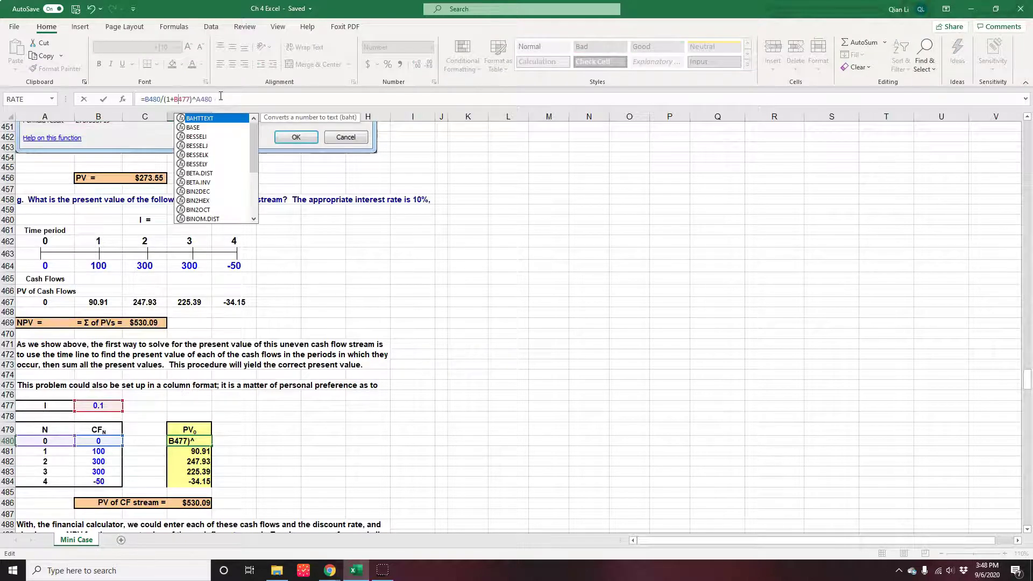
click(225, 96)
key(Return)
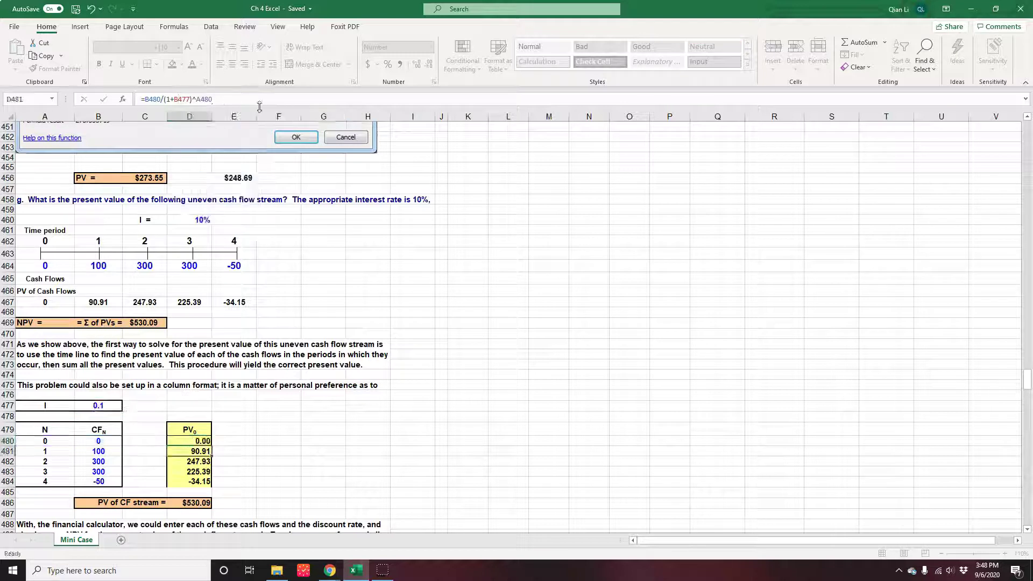
click(203, 439)
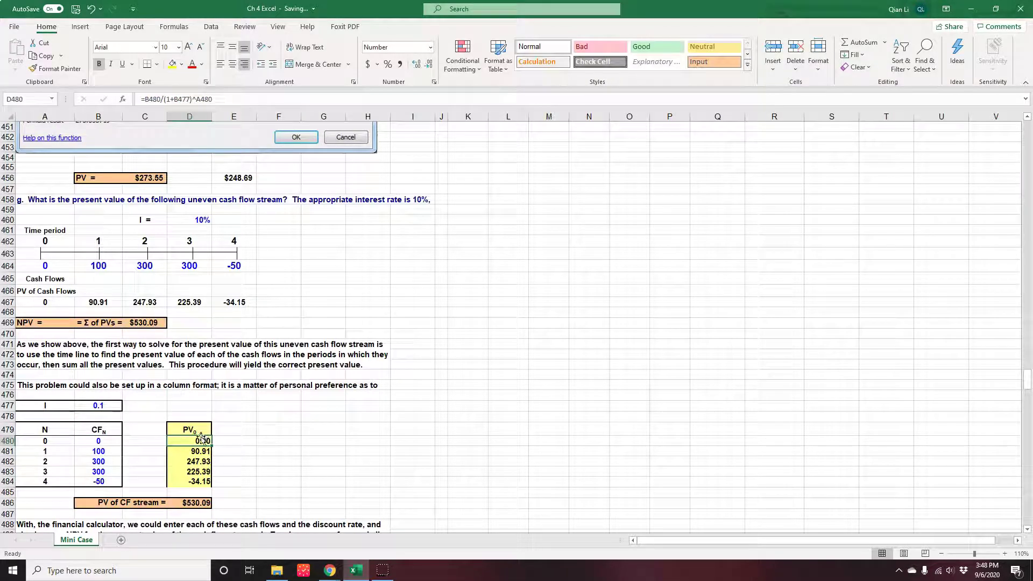
drag(212, 445, 200, 479)
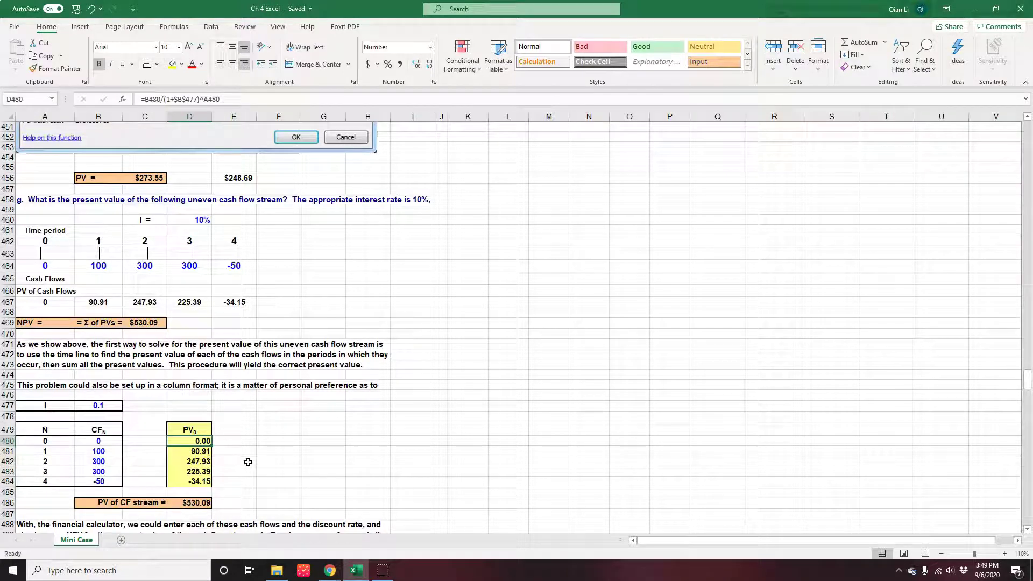
- Compare the absolute-reference formulas in D481 and D482 with the interest rate in B477
click(194, 452)
click(191, 461)
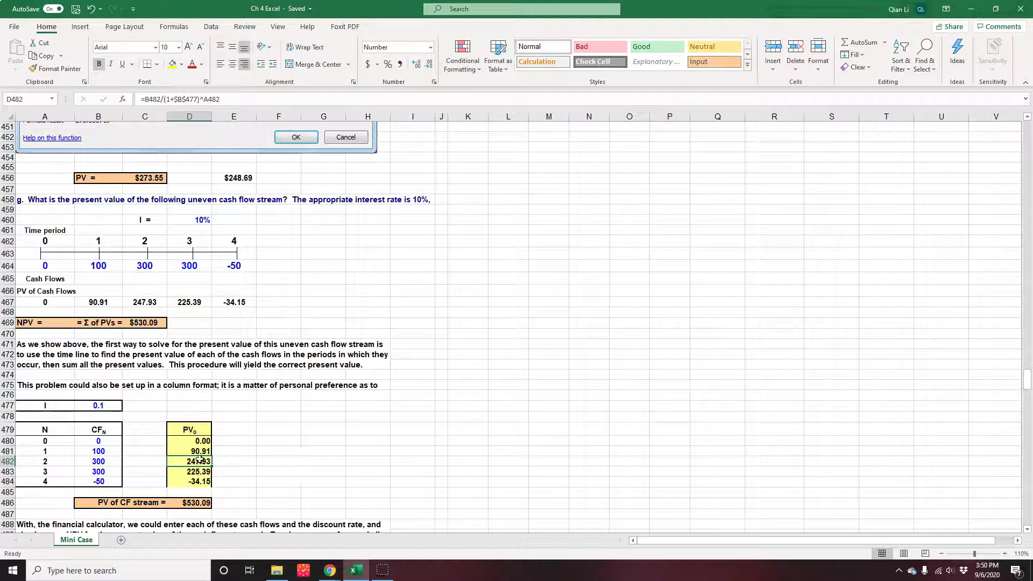
click(106, 407)
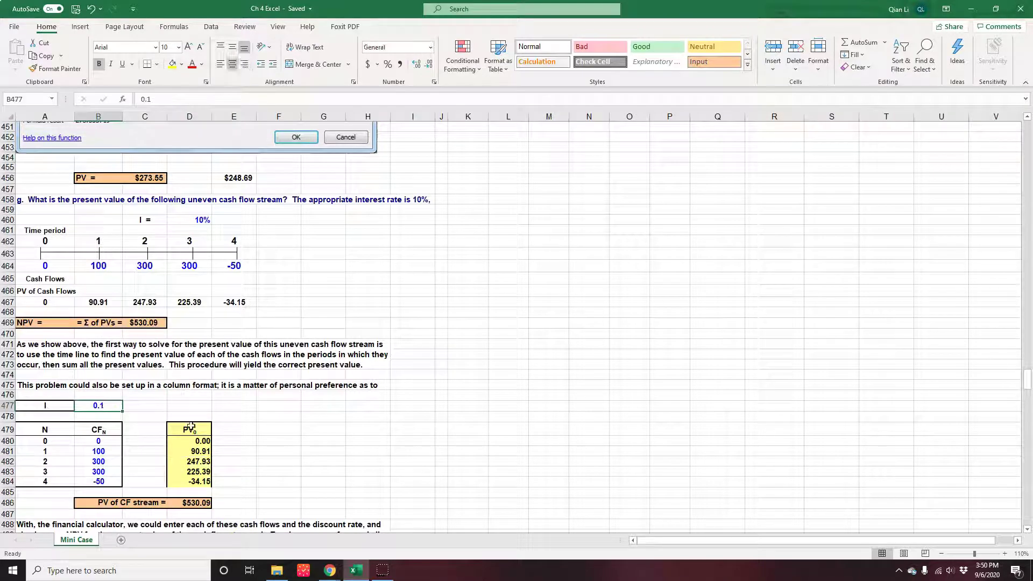
click(203, 451)
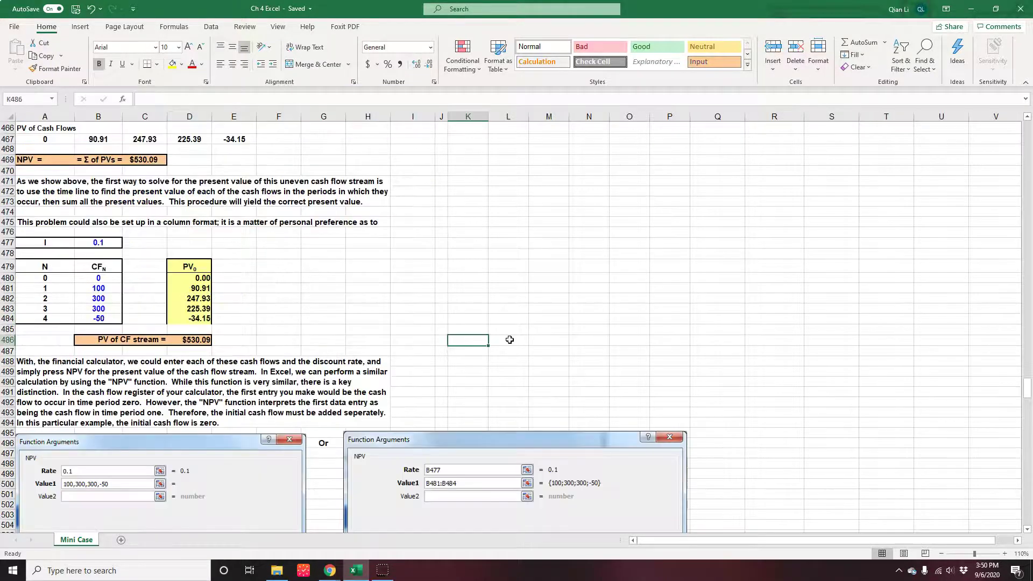
- Search for the NPV function and start inserting it in K486, beside the PV of CF stream row
scroll(279, 468, down, 5)
click(469, 340)
click(123, 99)
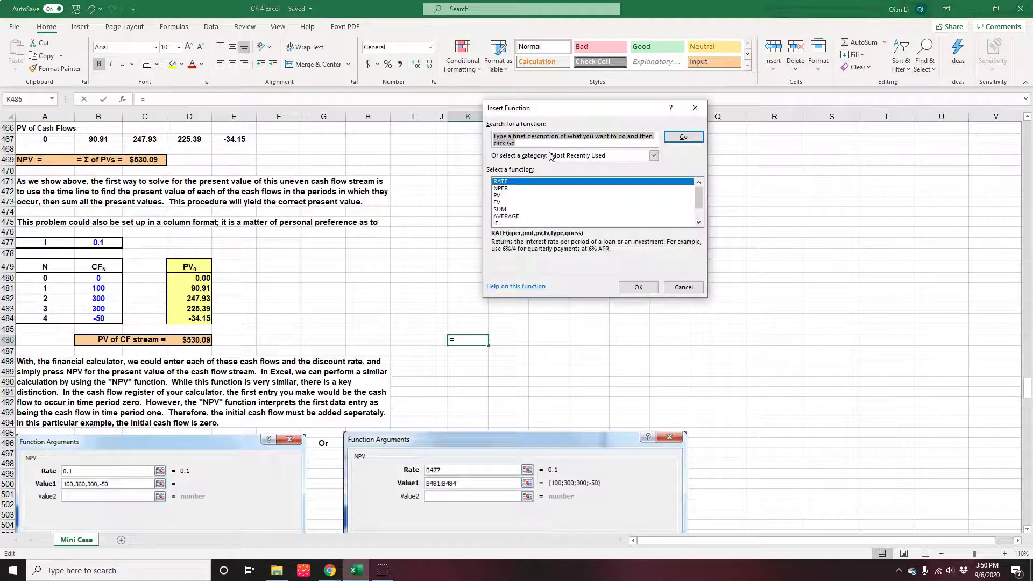
click(601, 157)
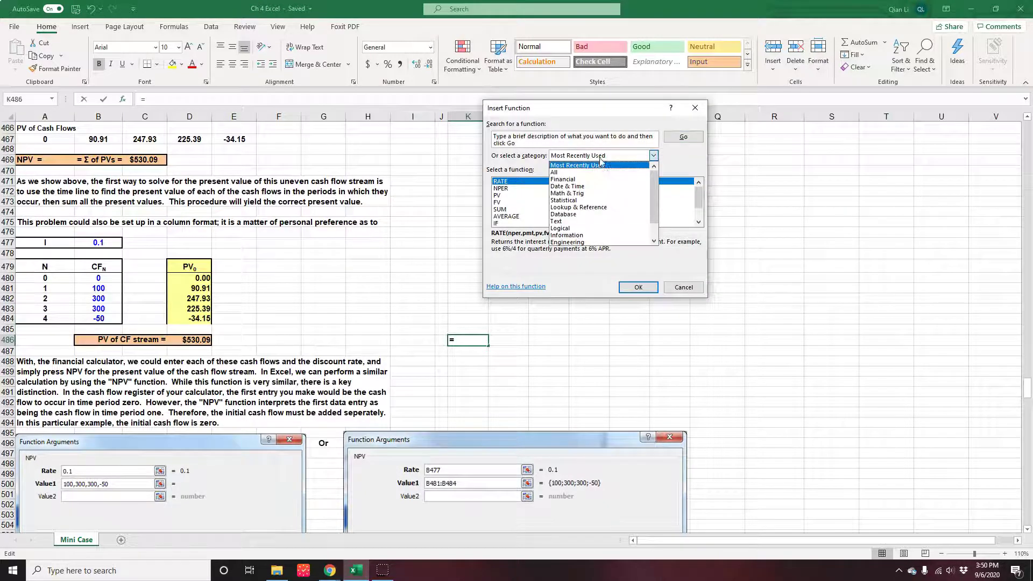
click(575, 179)
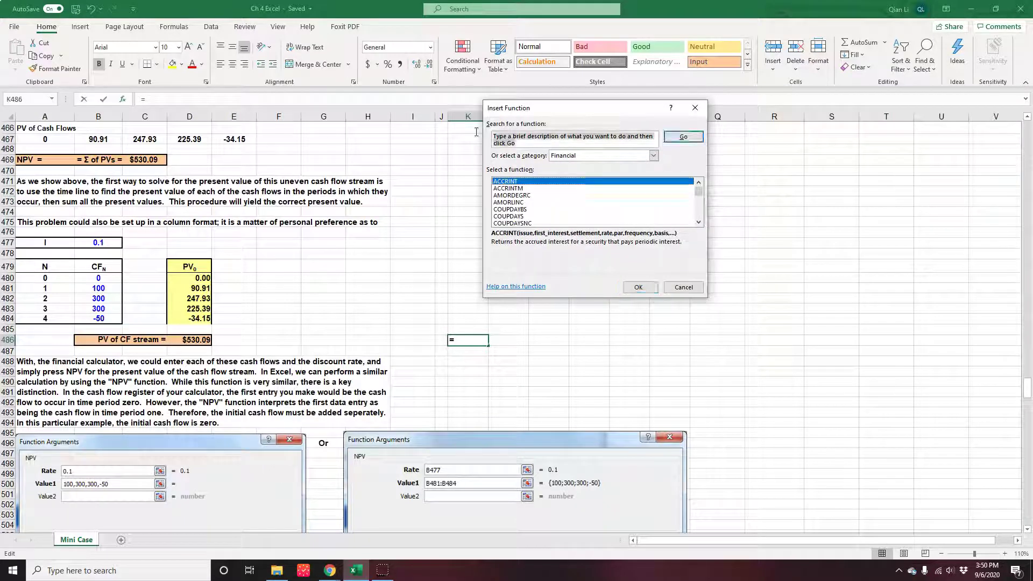
text(N)
key(Return)
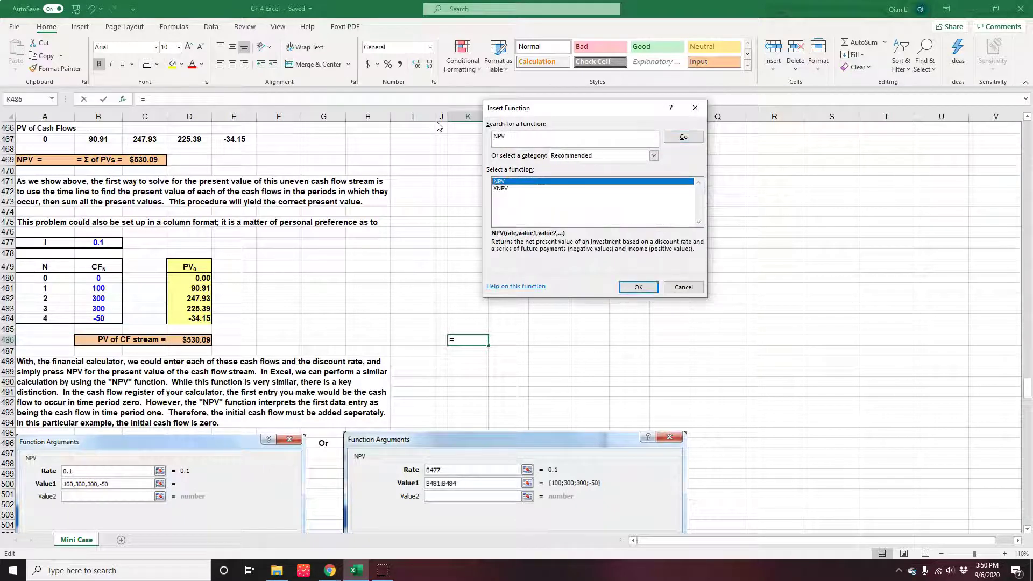
click(631, 286)
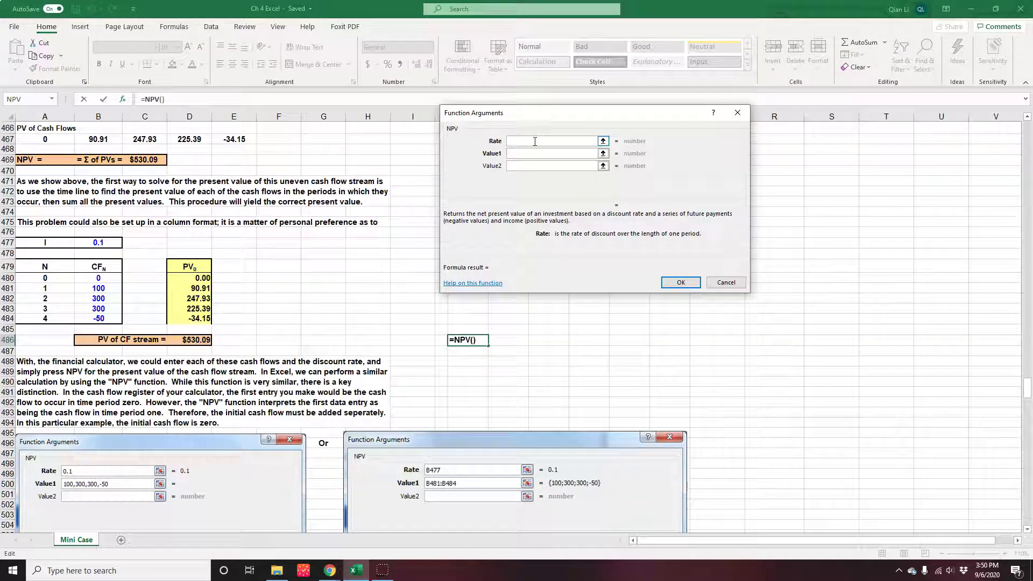
- Set the NPV rate to B477 and Value1 to B481:B484, and cancel the function without entering it in K486
click(90, 241)
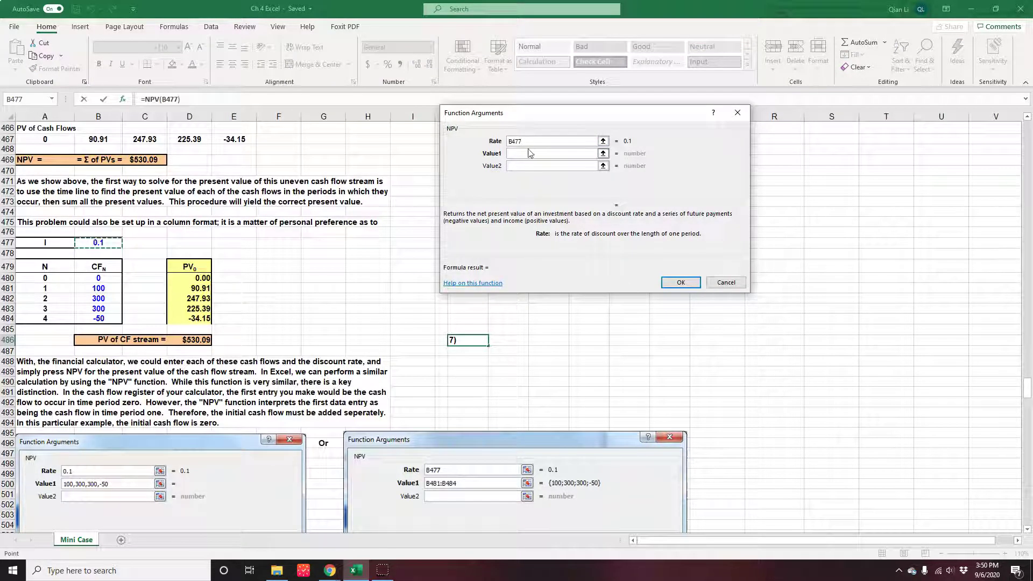
click(529, 153)
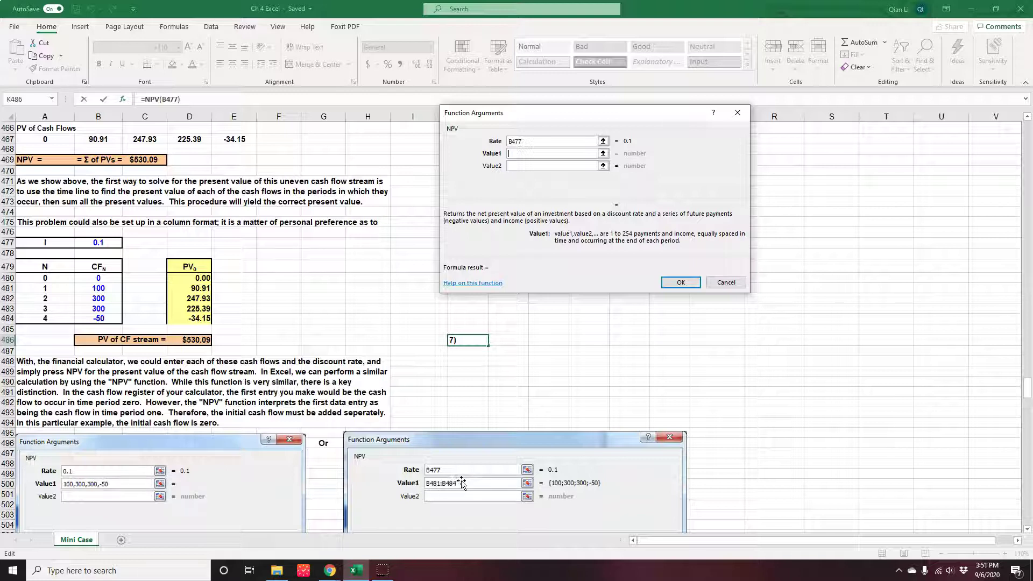
drag(104, 289, 105, 319)
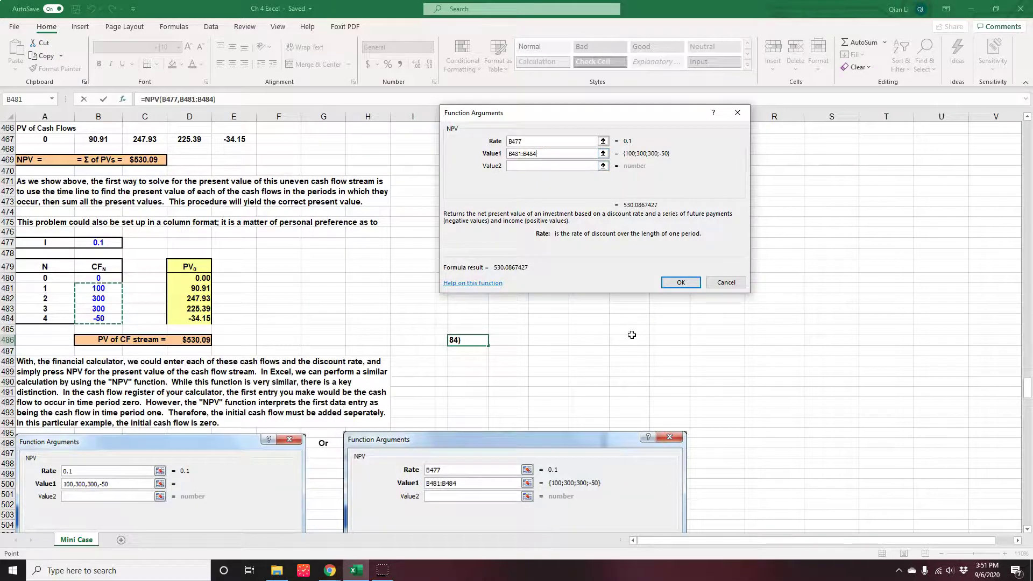
key(Escape)
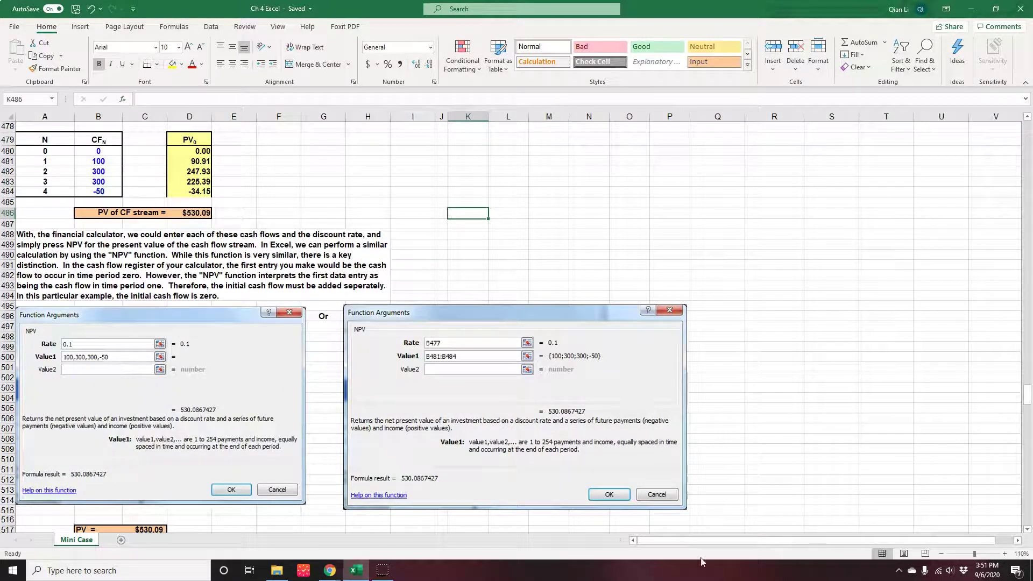
- Start an NPV formula in E518, replacing the 10% rate argument with a reference to B477
scroll(619, 504, down, 2)
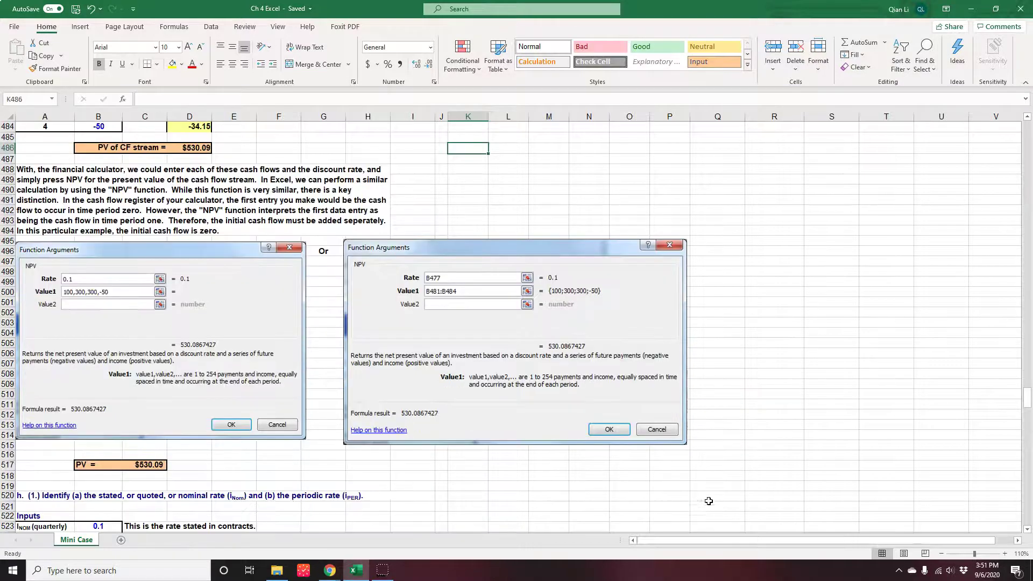
click(145, 466)
click(247, 475)
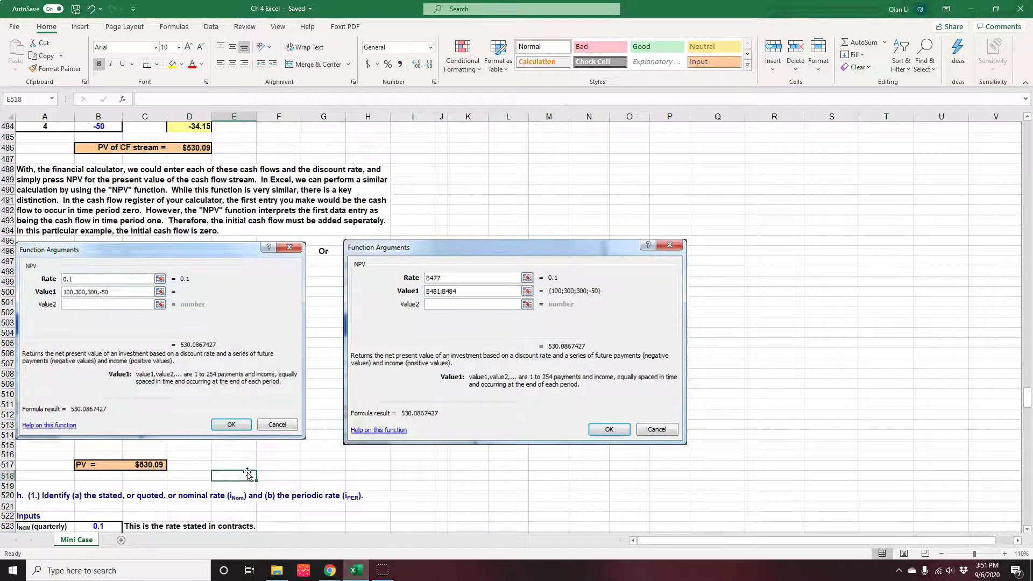
text(=npv)
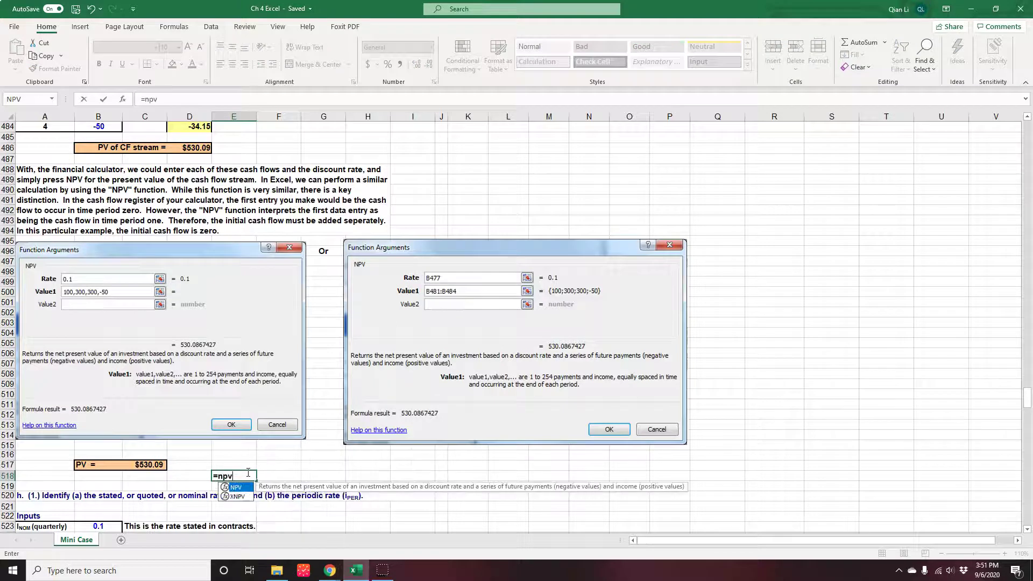
text((10%,)
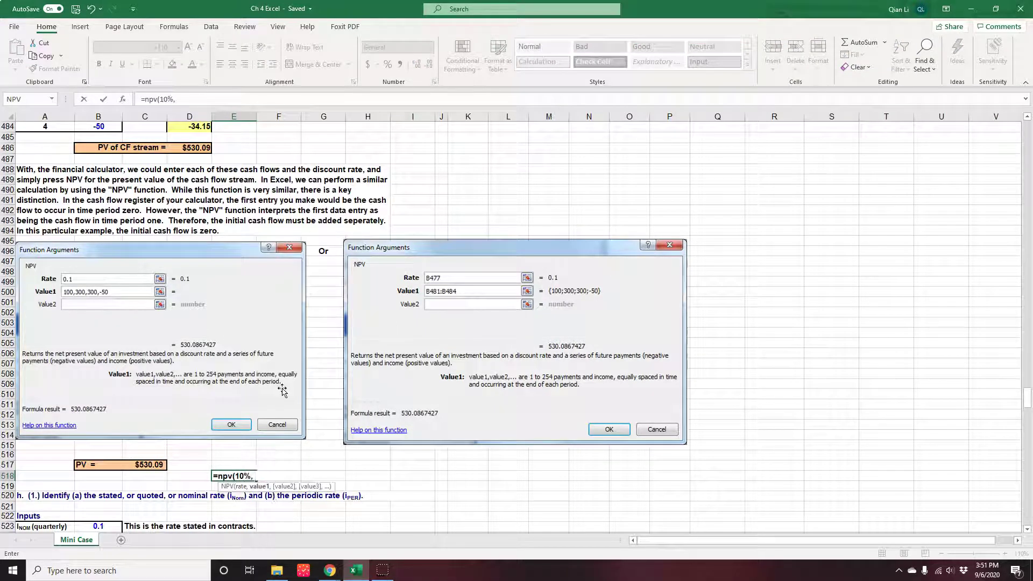
key(BackSpace)
key(BackSpace)
key(BackSpace)
key(BackSpace)
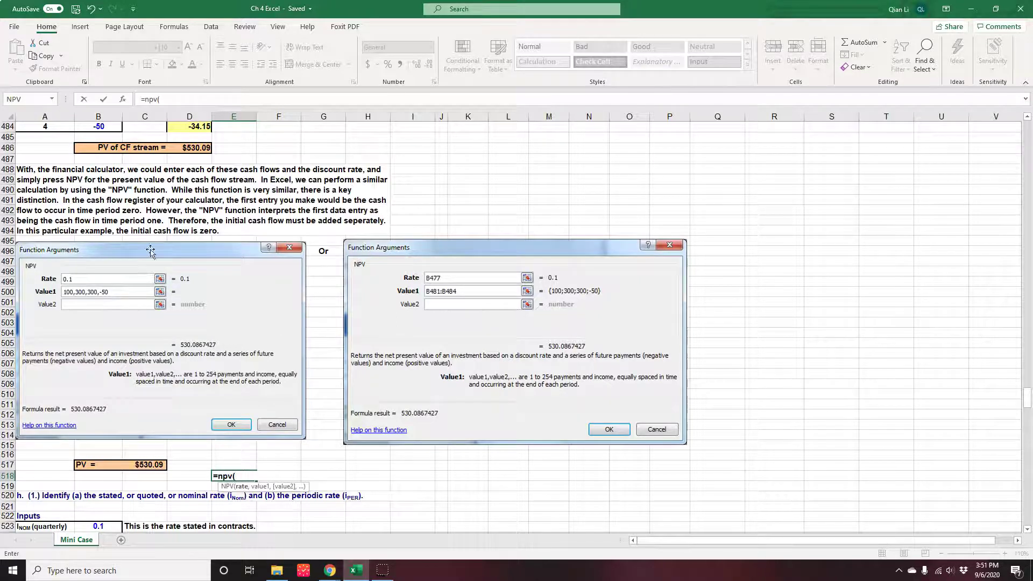
scroll(217, 200, up, 4)
click(113, 182)
scroll(409, 302, down, 5)
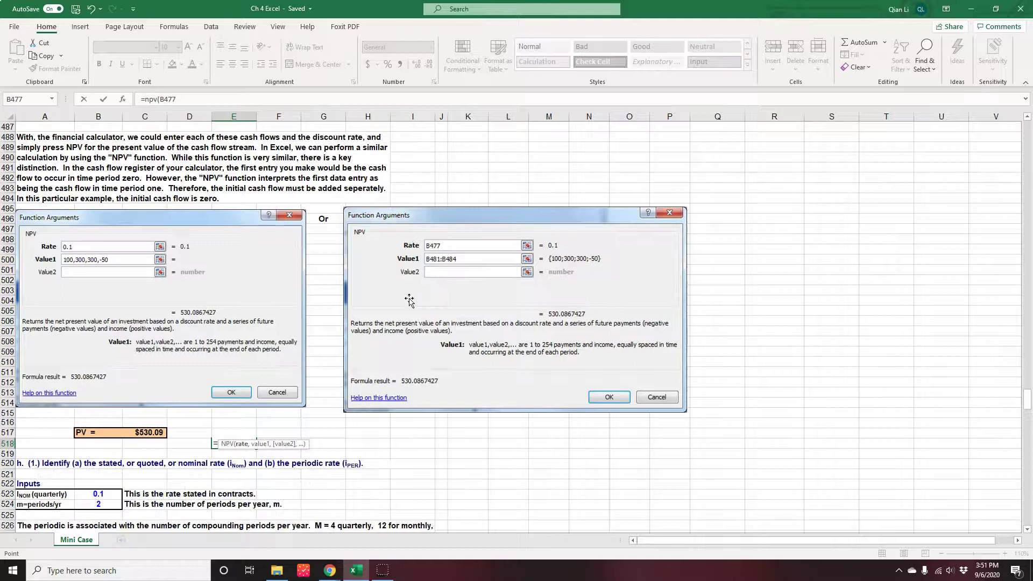
- Complete the E518 formula as =NPV(B477, B481:B484), and undo the entry
text(,)
scroll(409, 301, up, 3)
drag(102, 162, 101, 192)
scroll(403, 282, down, 3)
scroll(403, 283, up, 3)
scroll(403, 283, down, 3)
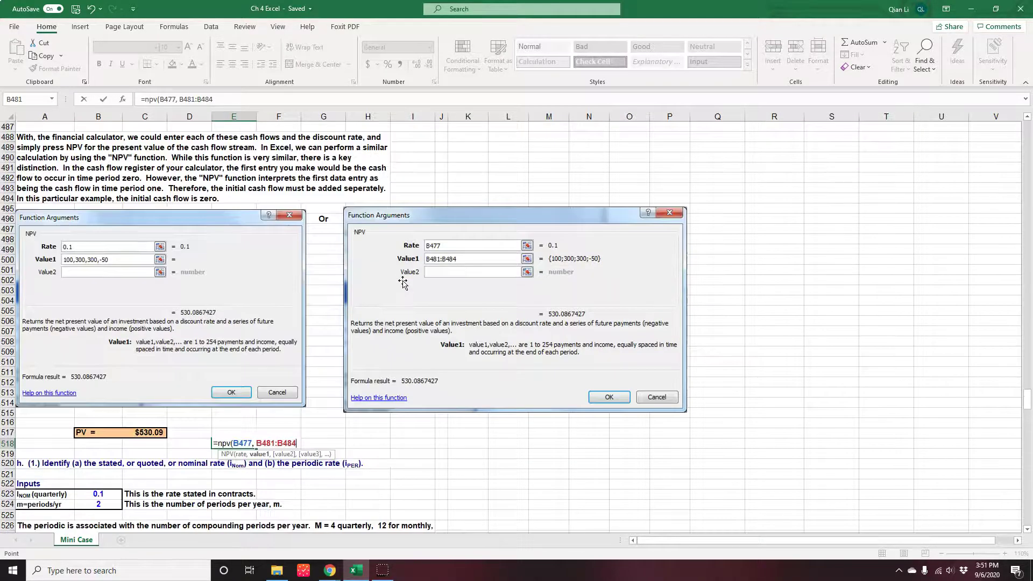
text())
key(Return)
key(ctrl+z)
- Enter =NPV(10%, B480:B484) in E517, including the time-zero cash flow in the range
click(243, 433)
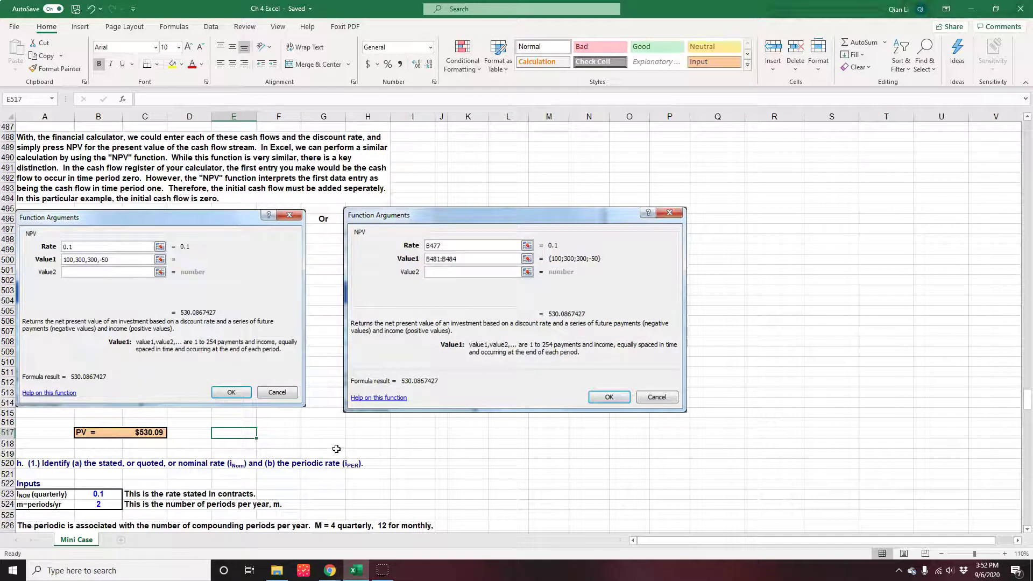
text(=npv(10%,)
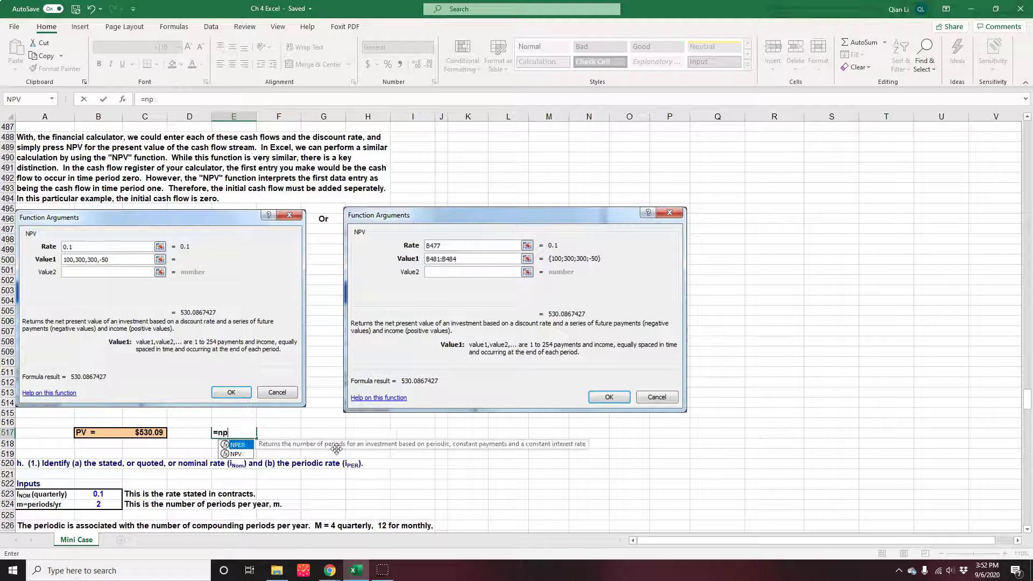
scroll(98, 269, up, 3)
drag(98, 151, 108, 192)
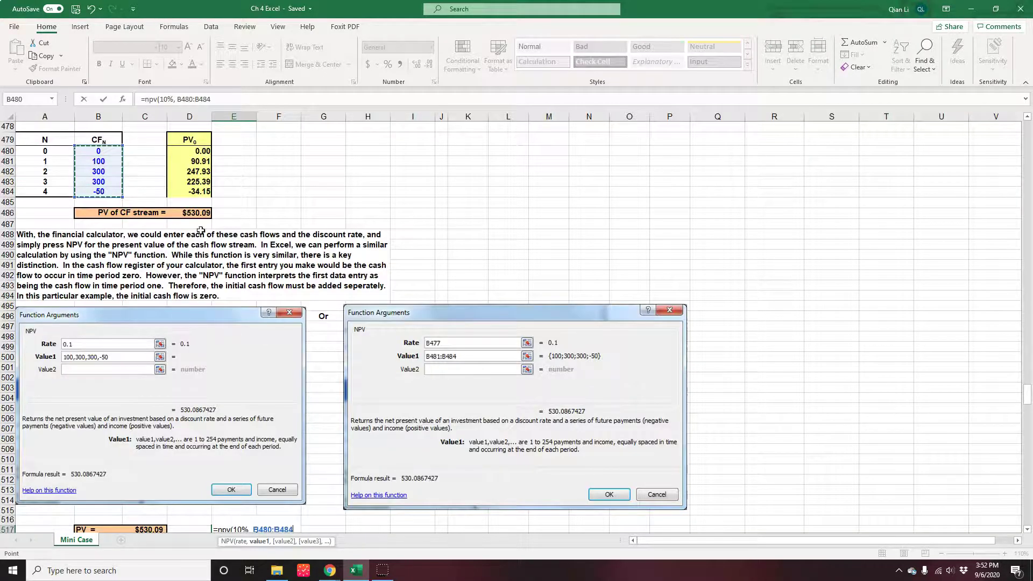
scroll(218, 237, down, 3)
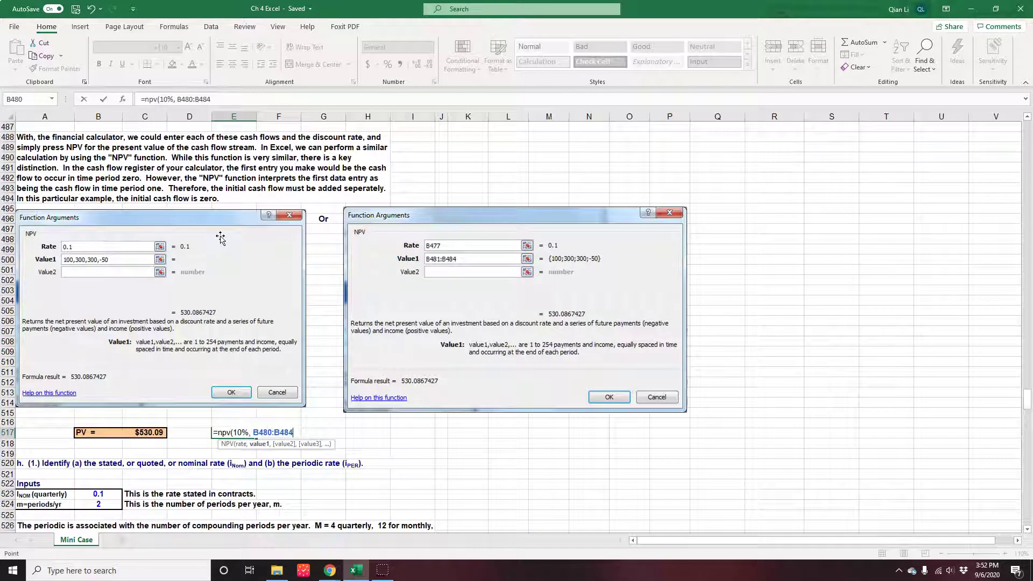
key(Return)
- Correct the cash flow range in E517's NPV formula to B481:B484, and clear the trial formula from the cell
click(238, 432)
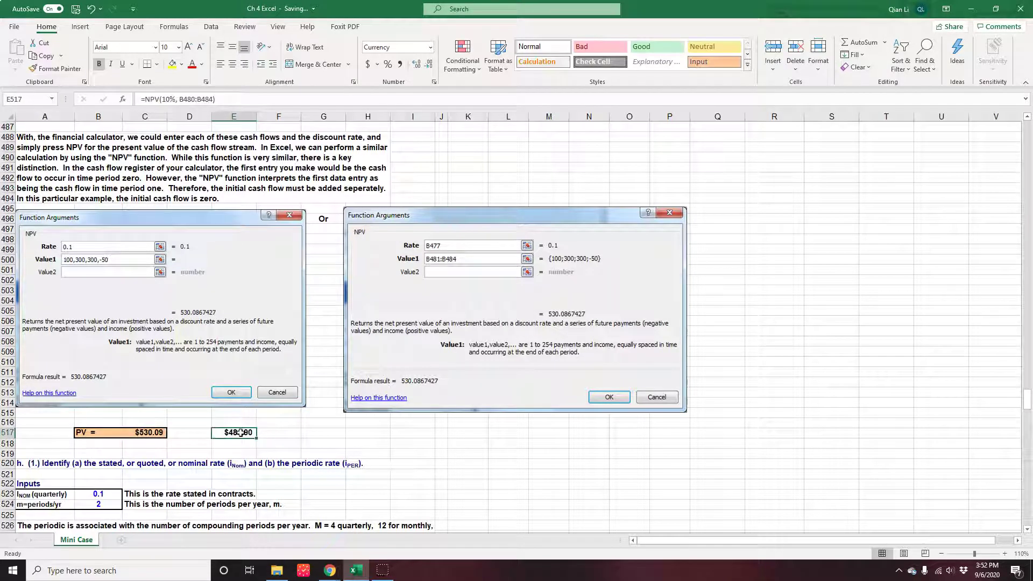
scroll(240, 433, up, 5)
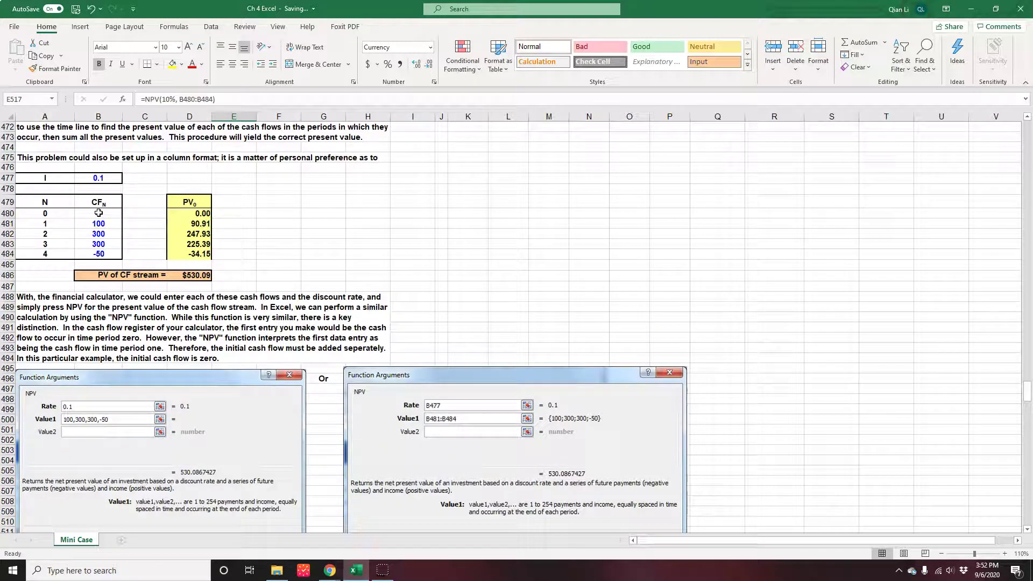
scroll(192, 305, down, 7)
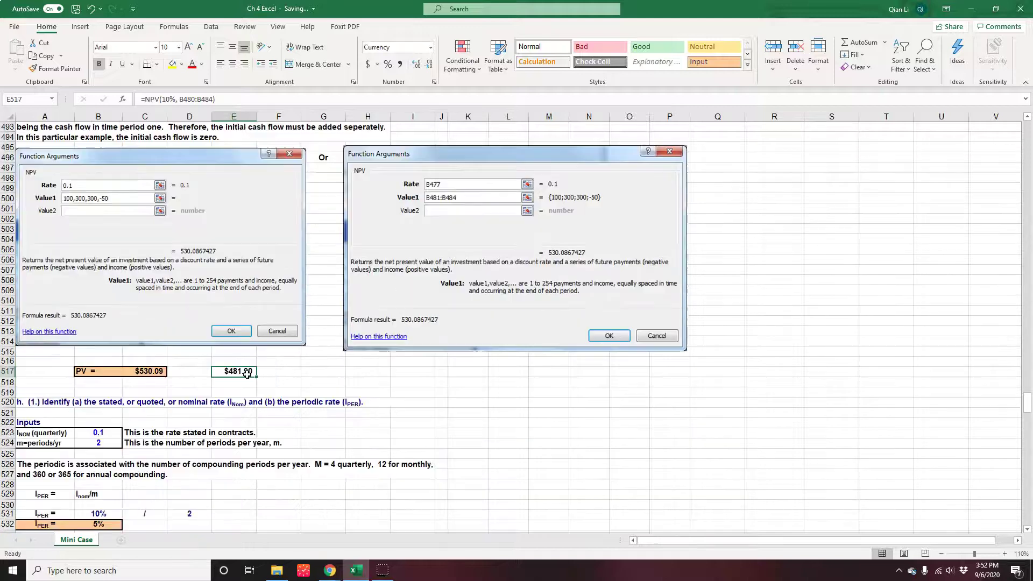
click(194, 97)
key(BackSpace)
text(1)
click(243, 95)
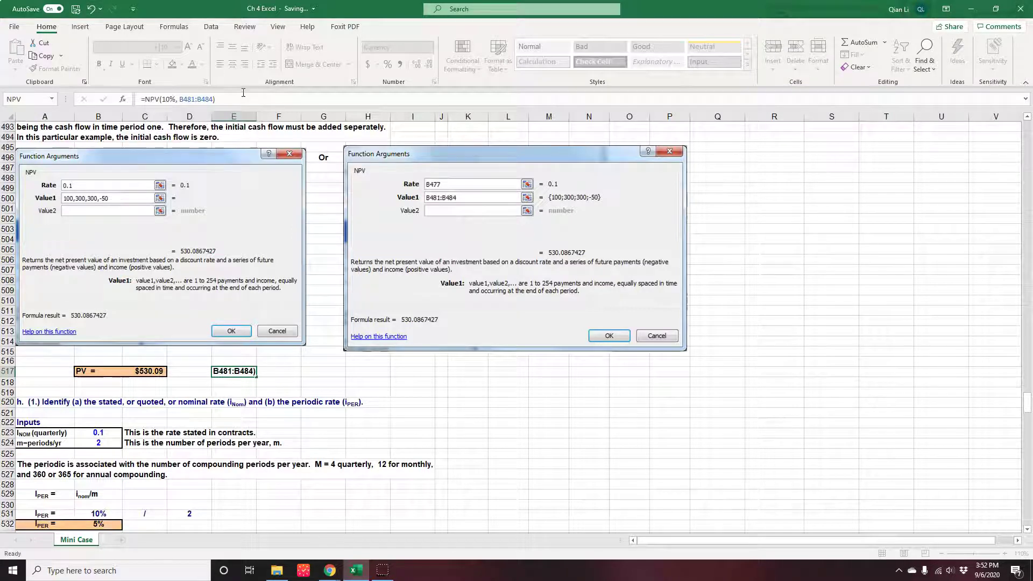
key(Return)
click(498, 423)
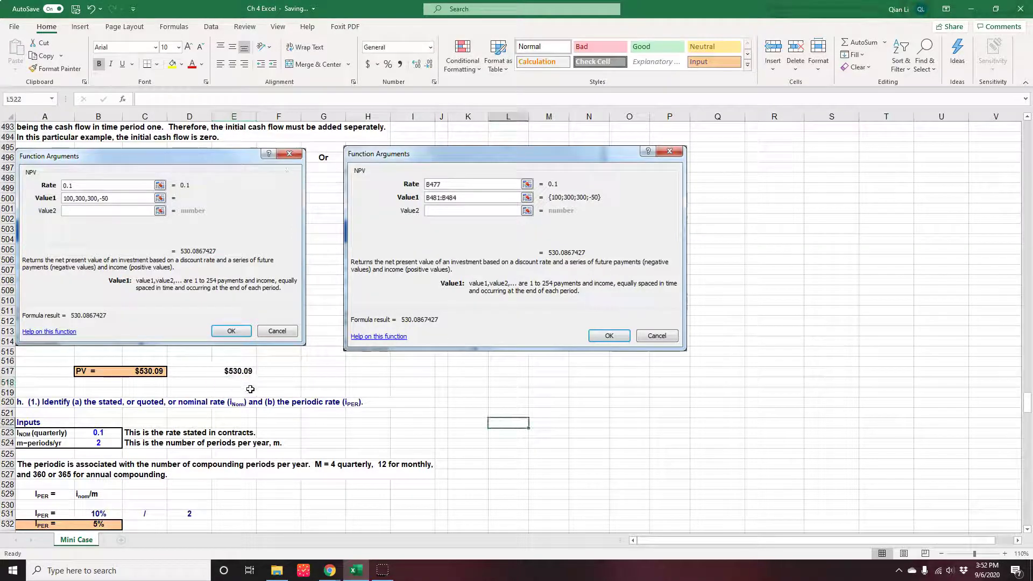
click(237, 372)
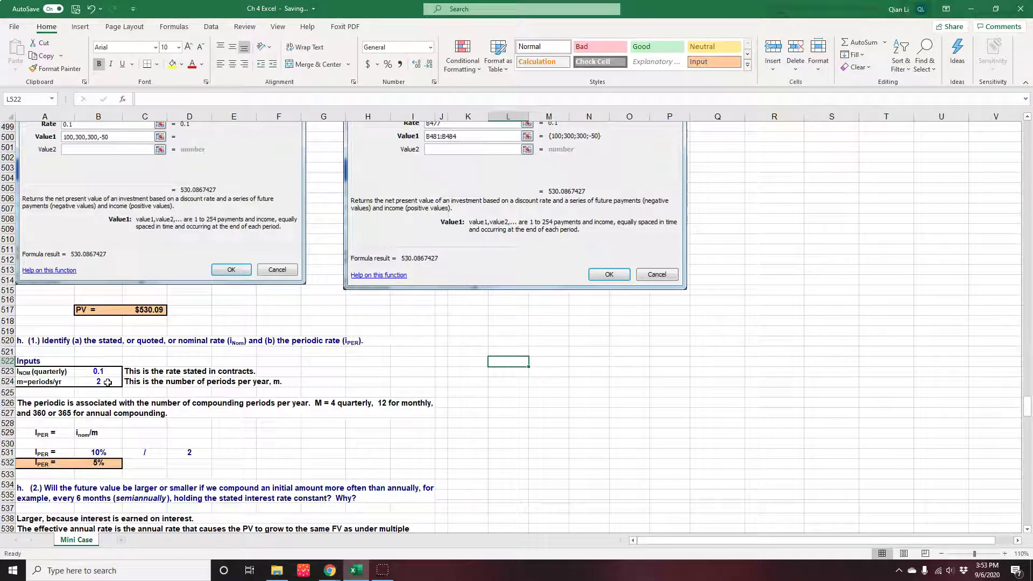
- Examine the periodic rate formula in B532 and the effective annual rate formula in B546
click(109, 464)
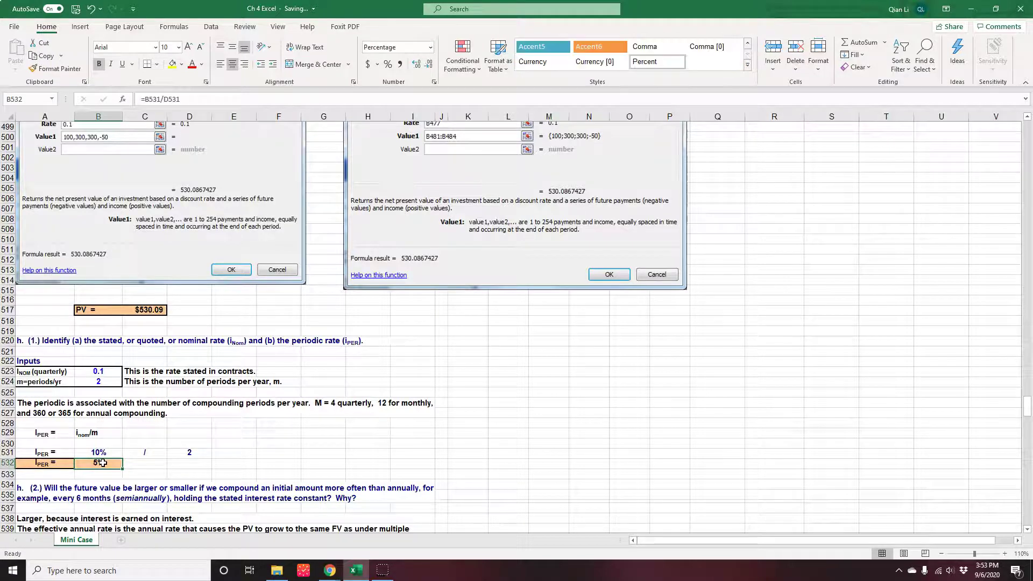
scroll(102, 463, down, 4)
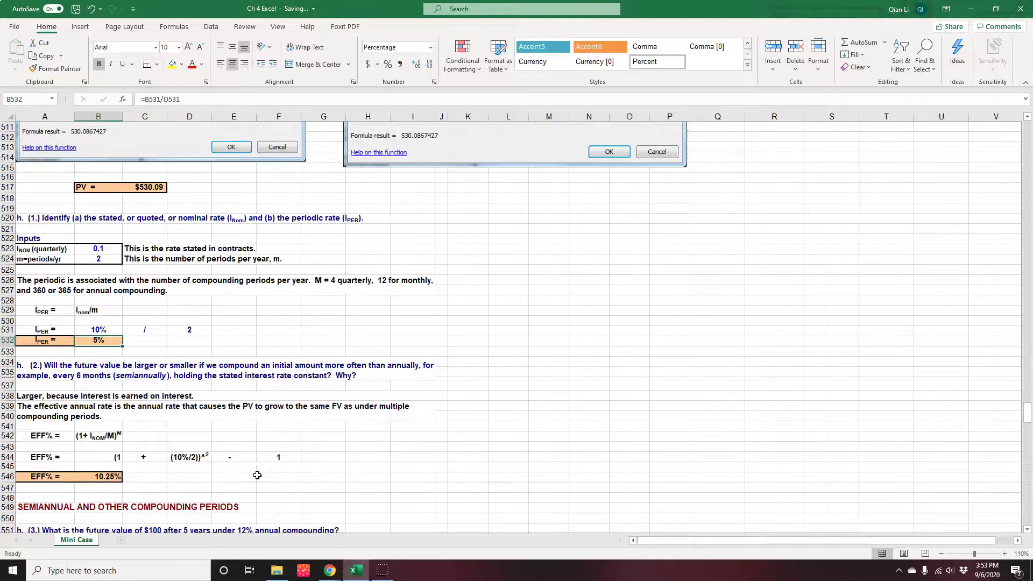
click(103, 477)
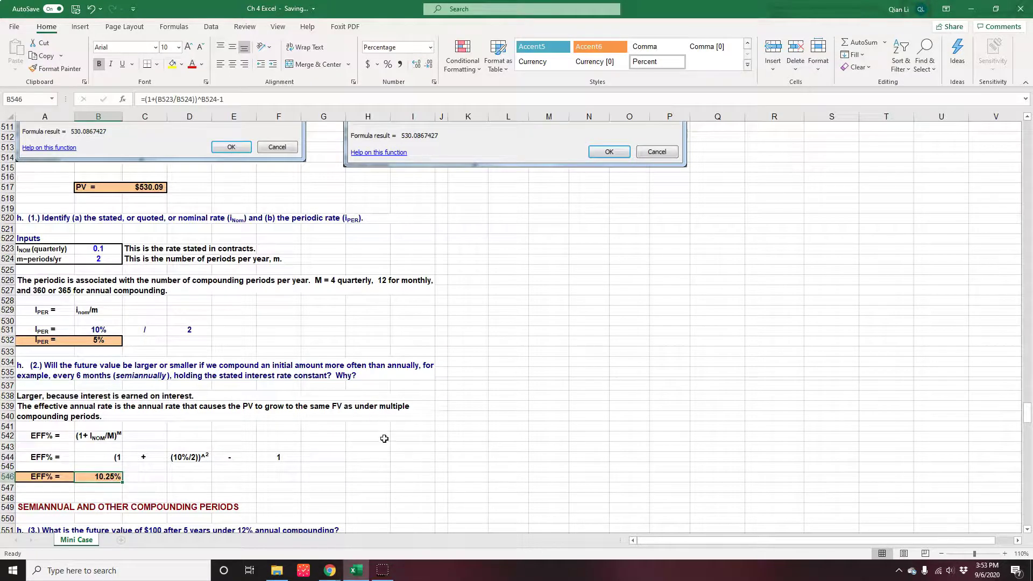
scroll(456, 364, down, 4)
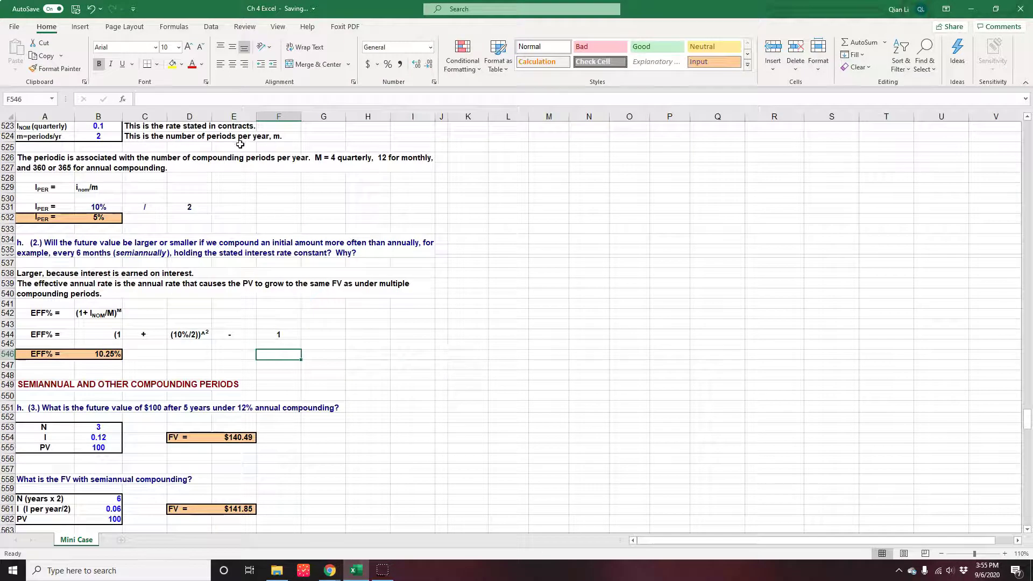
- Start an EFFECT function in F546, finding it with the function search term "eff"
click(122, 100)
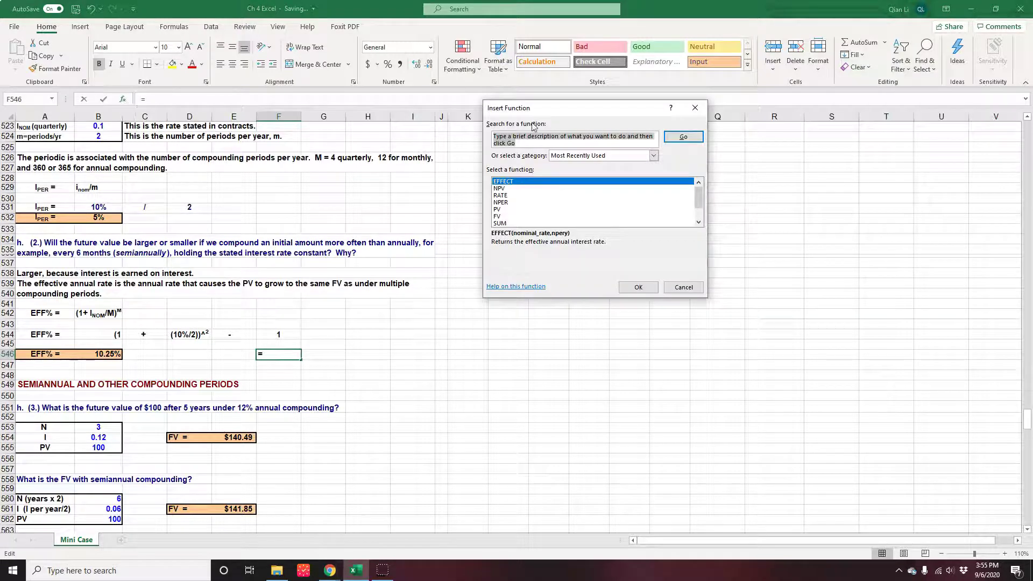
click(594, 156)
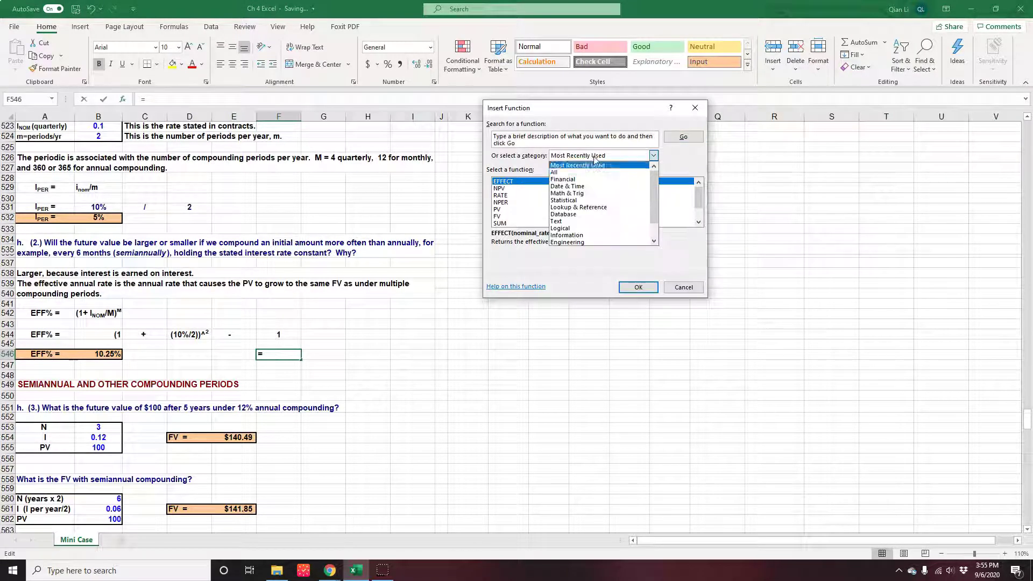
click(568, 176)
click(518, 140)
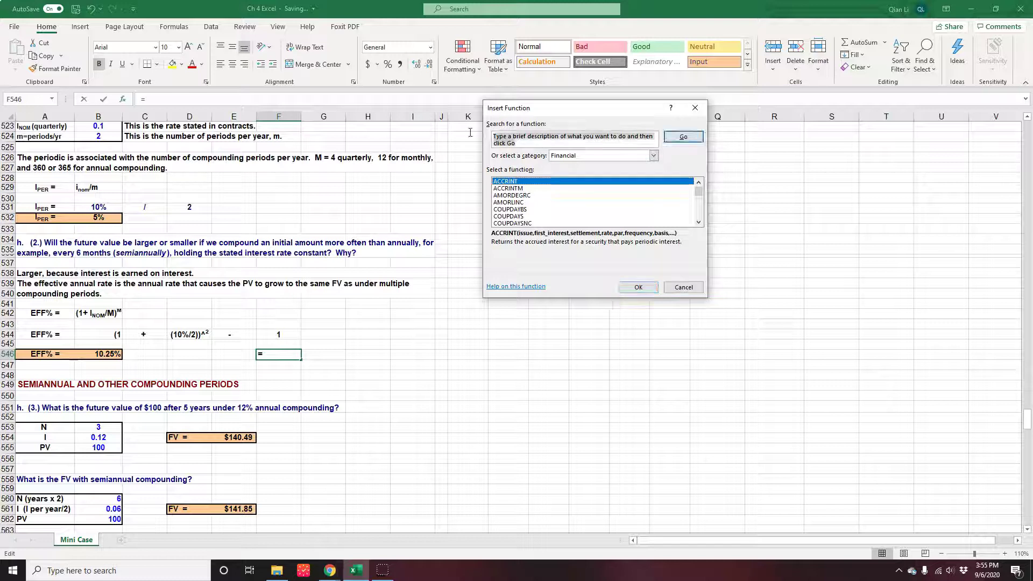
text(eff)
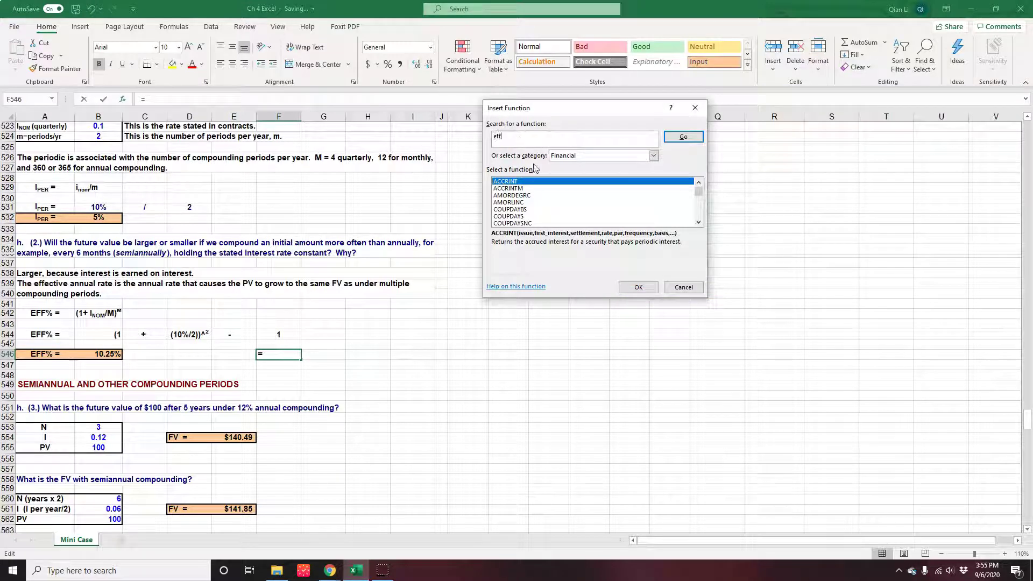
key(Return)
click(540, 183)
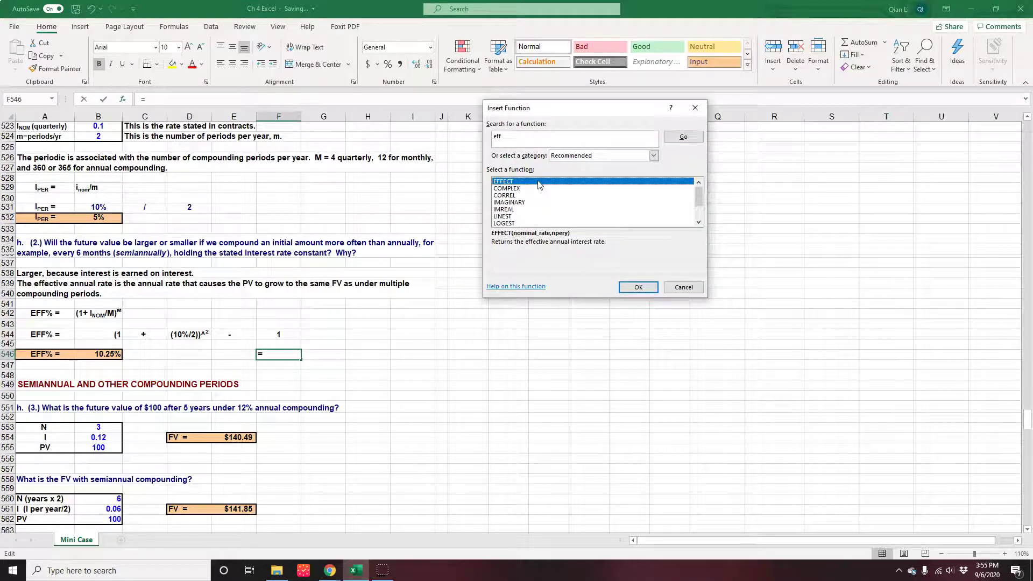
double_click(540, 182)
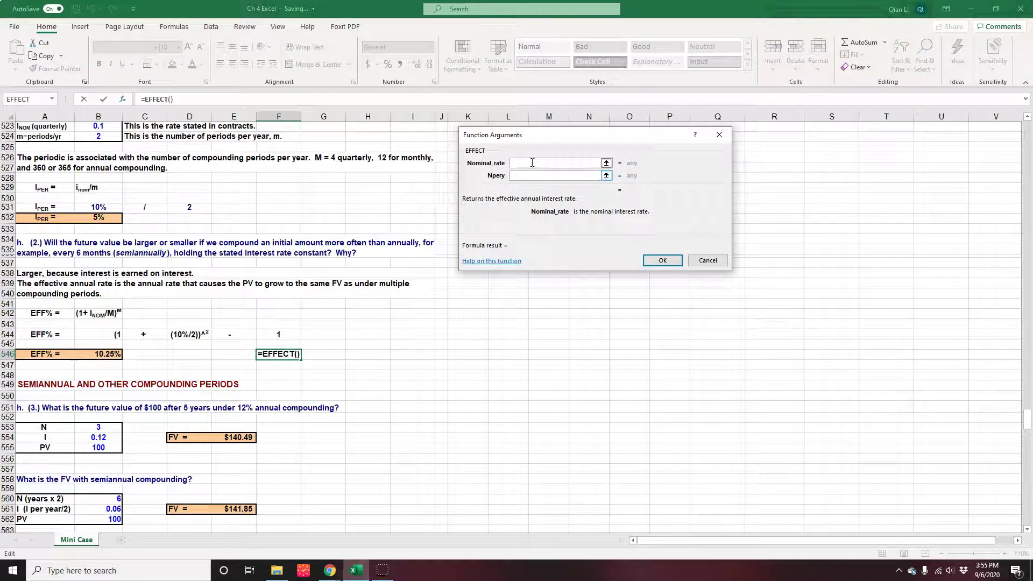
- Complete the EFFECT formula in F546 with B531 as the nominal rate and D531 as the number of compounding periods
click(98, 209)
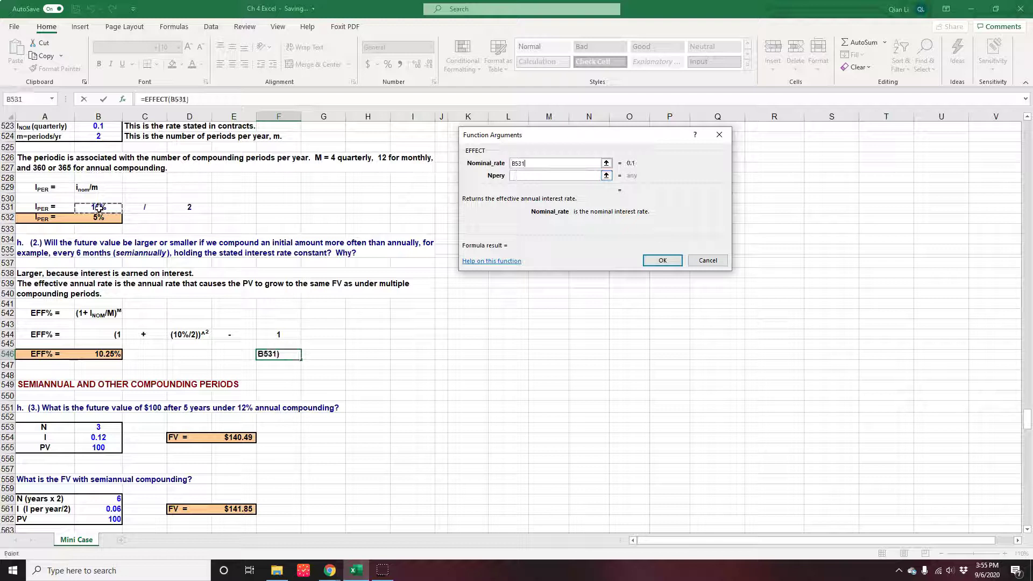
key(Tab)
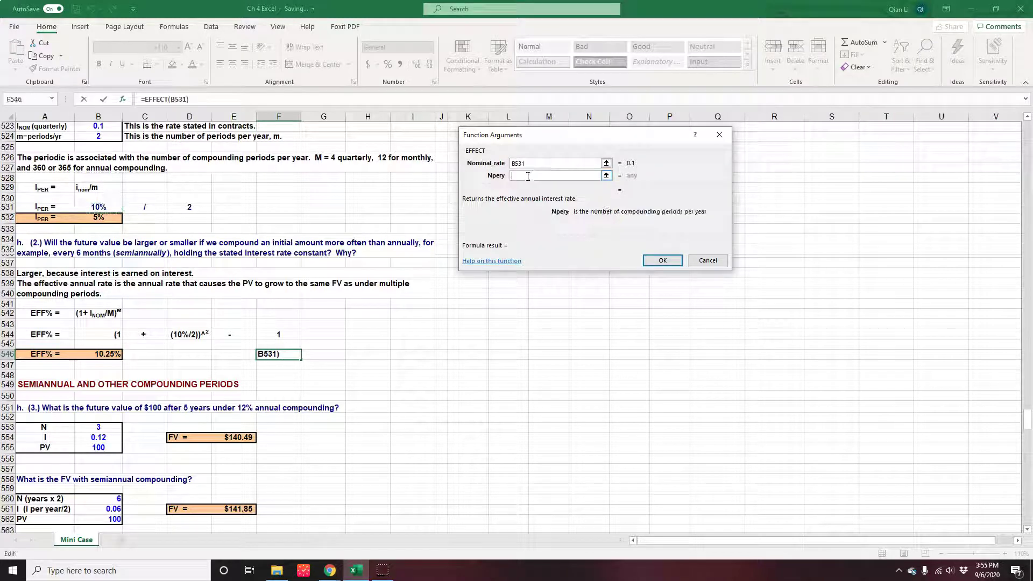
click(168, 206)
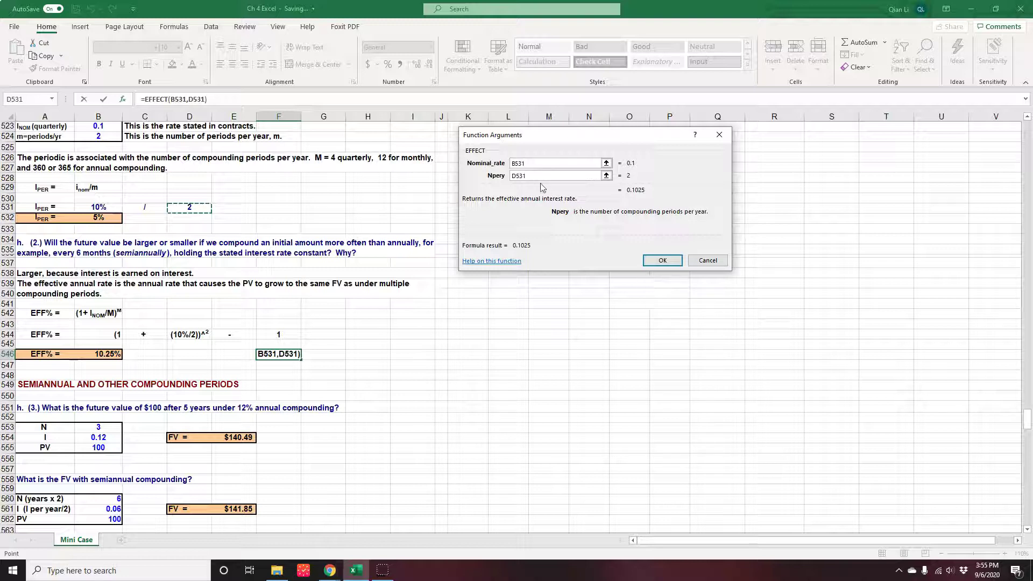
click(672, 260)
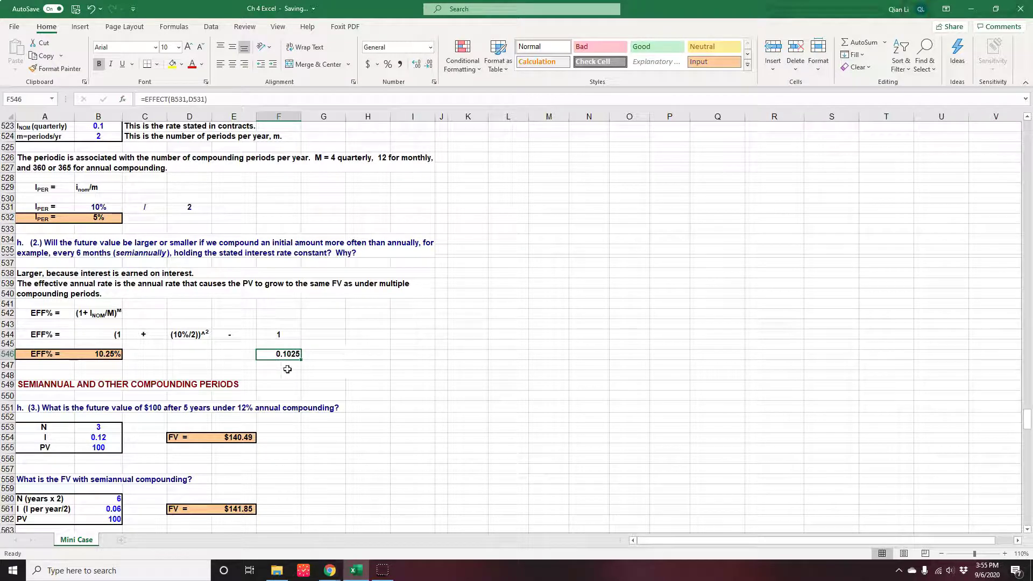
- Compare the trial EFFECT formula with the manual calculation in B546, and clear F546
click(98, 354)
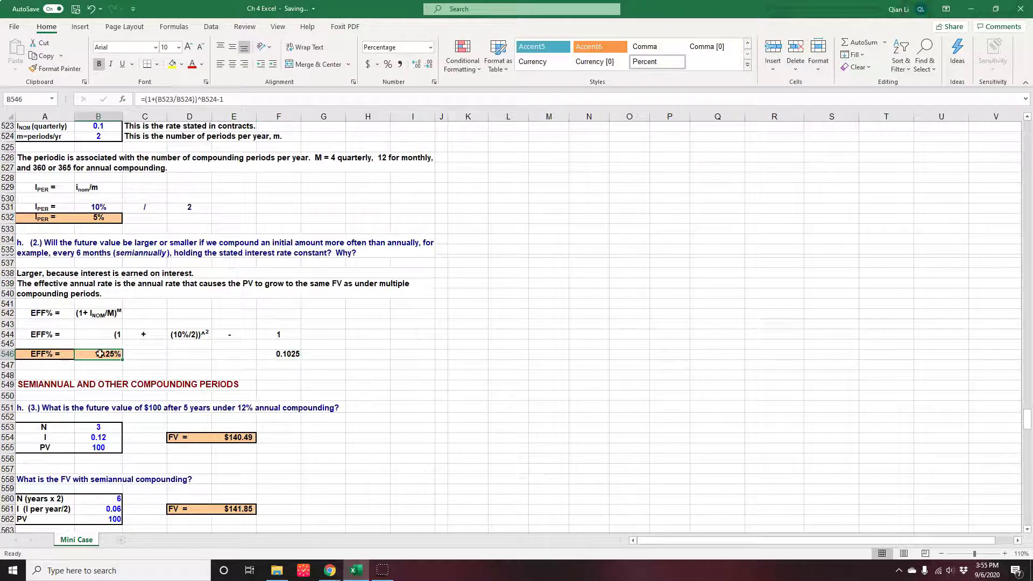
click(298, 353)
key(Delete)
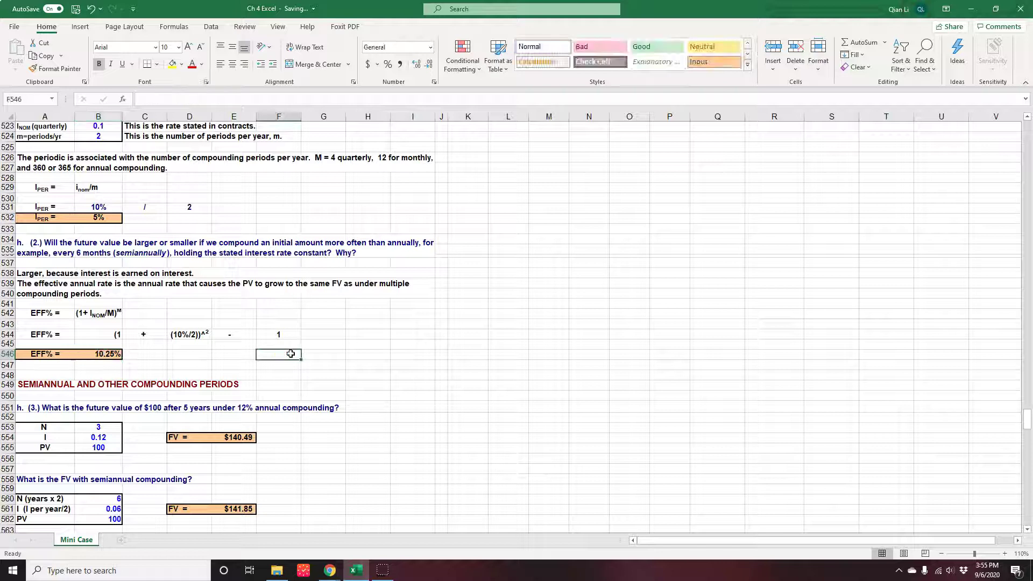
- Review the manual effective rate calculation laid out in row 544 and its formula in B546
click(105, 334)
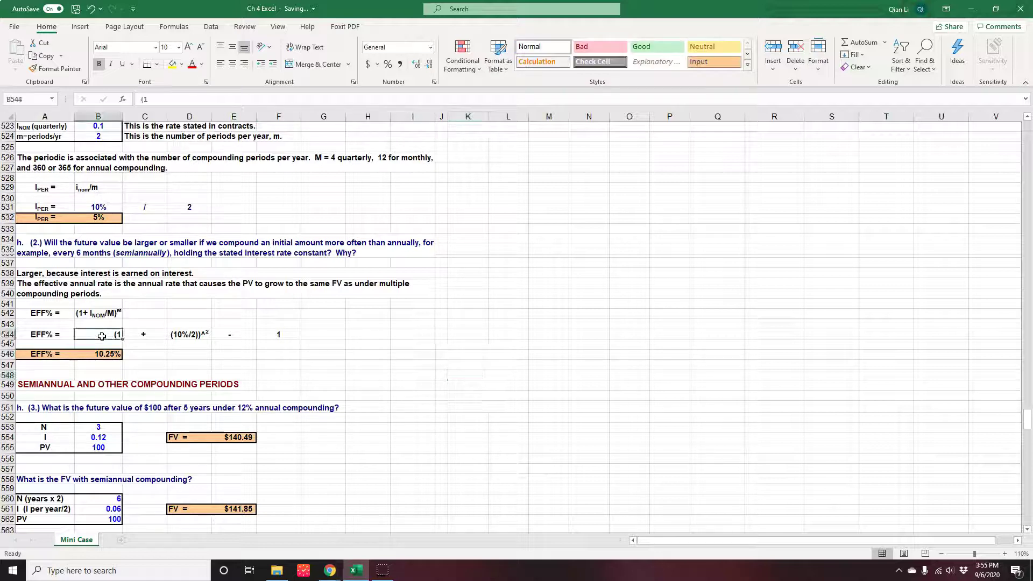
key(Down)
key(Down)
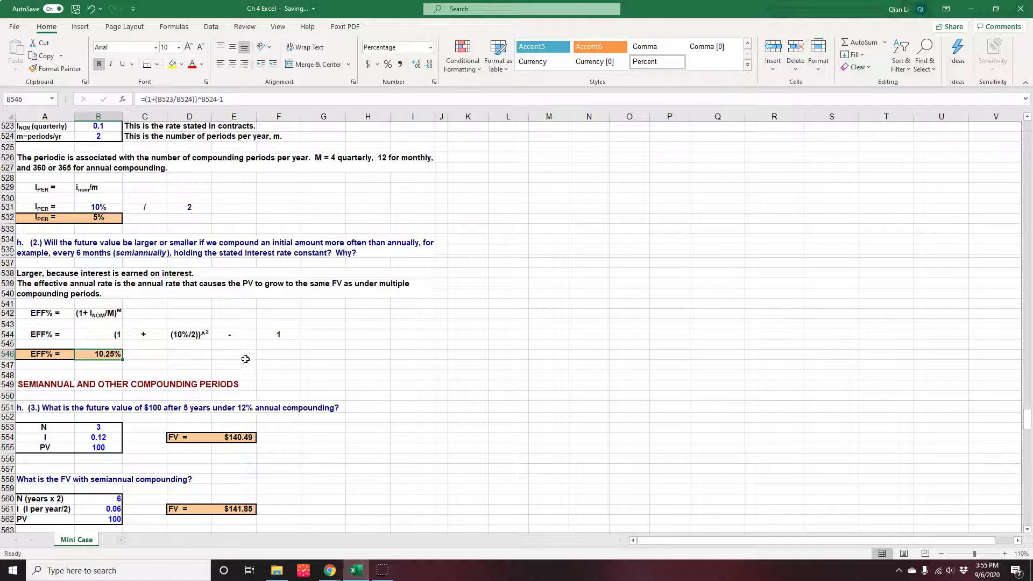
click(246, 356)
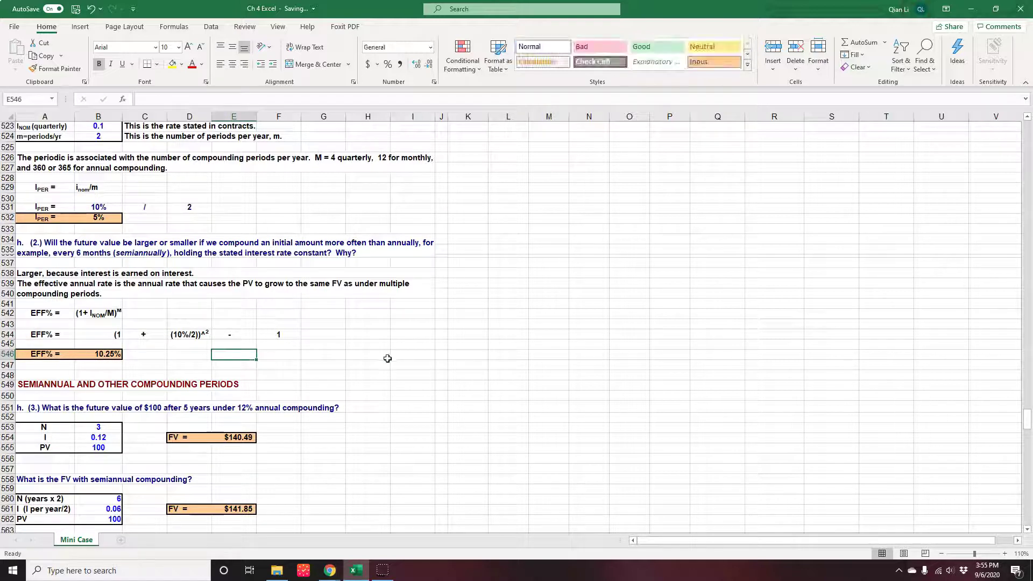
- Examine the FV formulas for annual and semiannual compounding in E554 and E561, along with the semiannual inputs in B560 and B561
scroll(387, 361, down, 2)
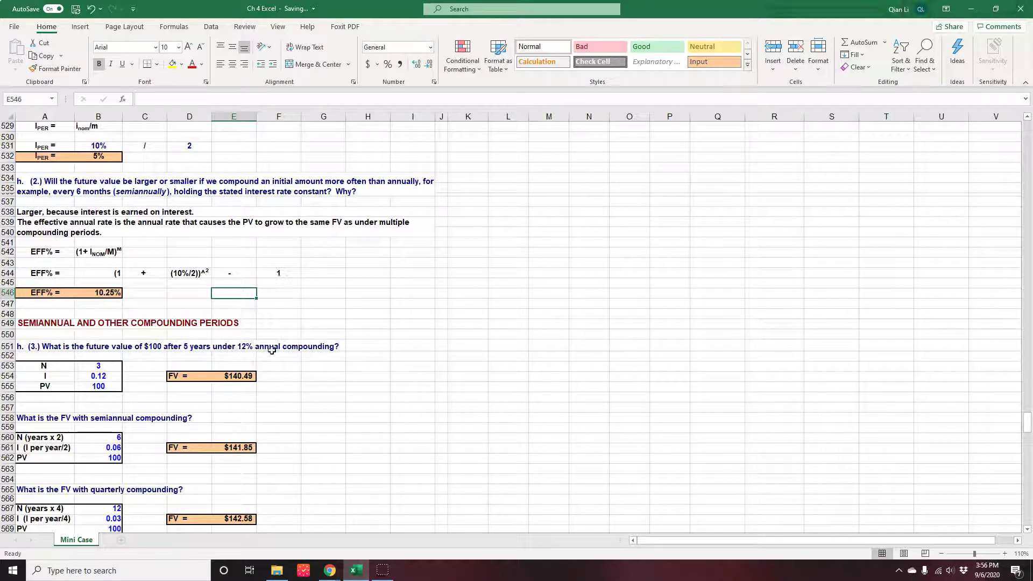
click(232, 377)
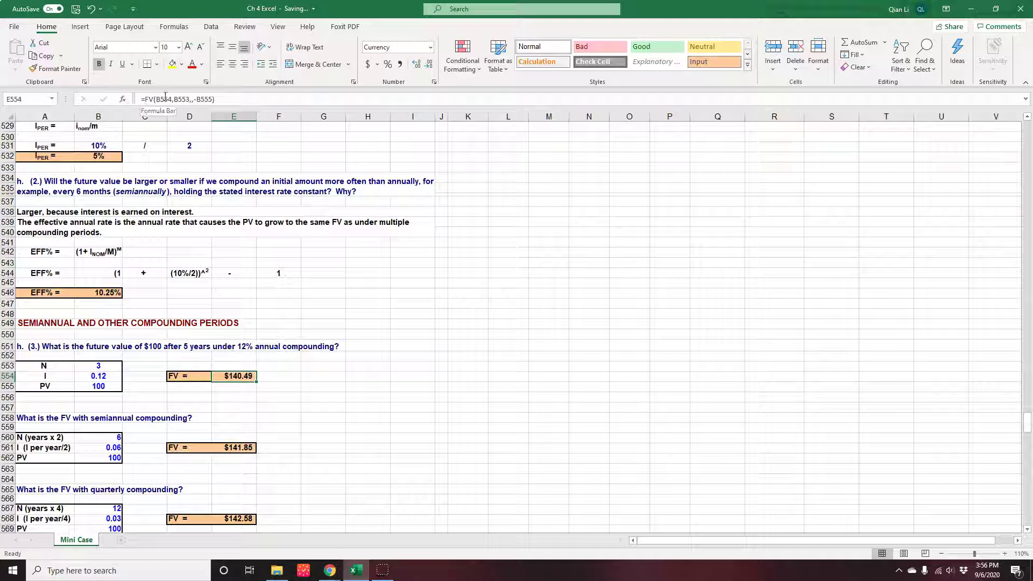
scroll(277, 436, up, 1)
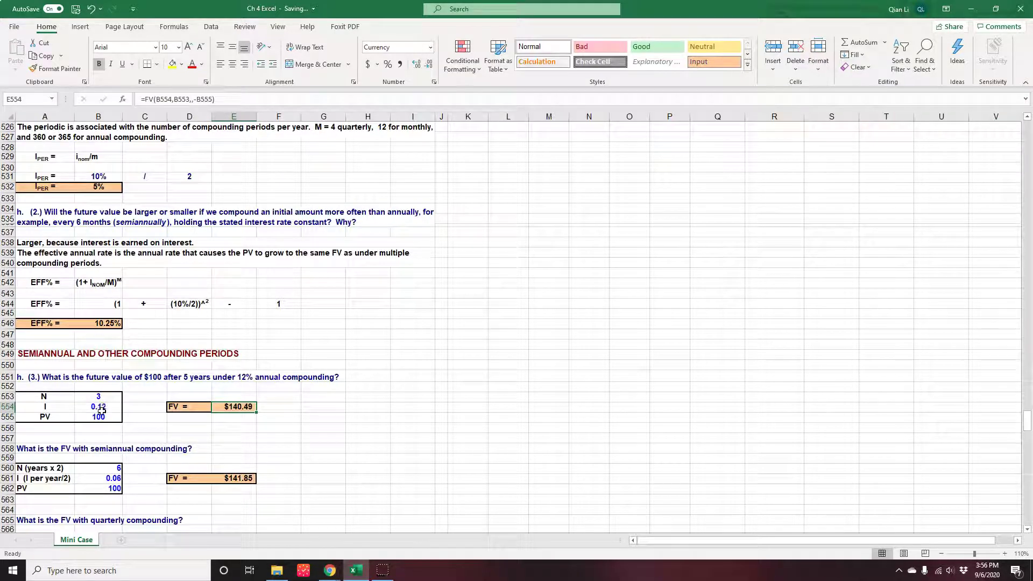
click(107, 479)
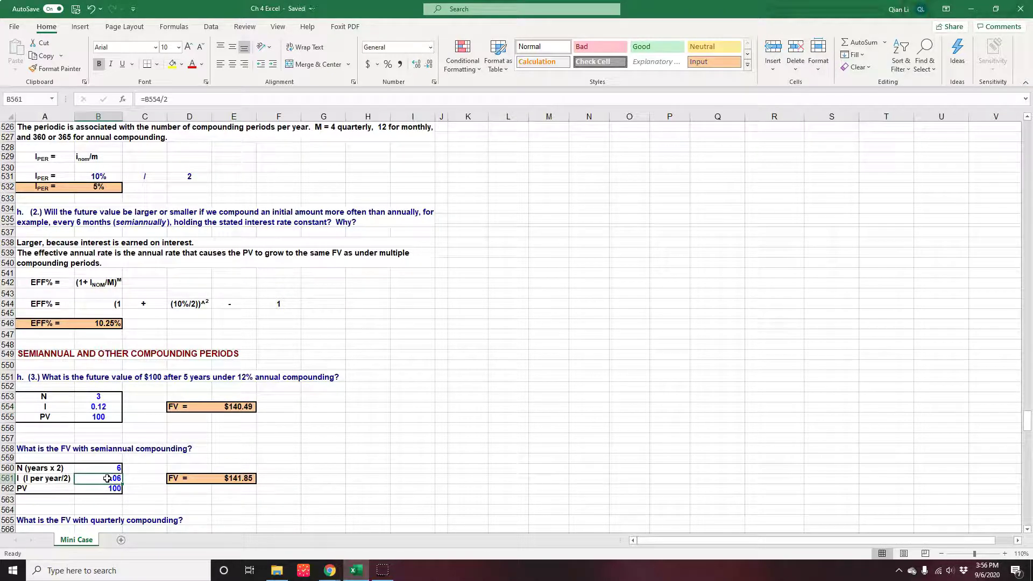
click(108, 468)
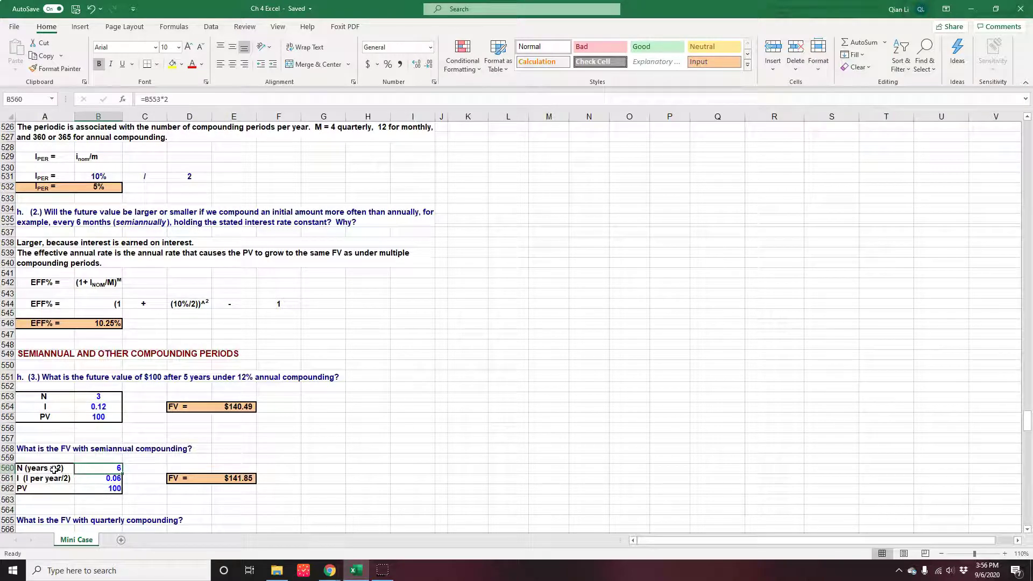
click(223, 479)
- Examine the quarterly inputs and FV formula in rows 567 and 568, and the monthly rate and FV formulas in row 575
scroll(315, 457, down, 3)
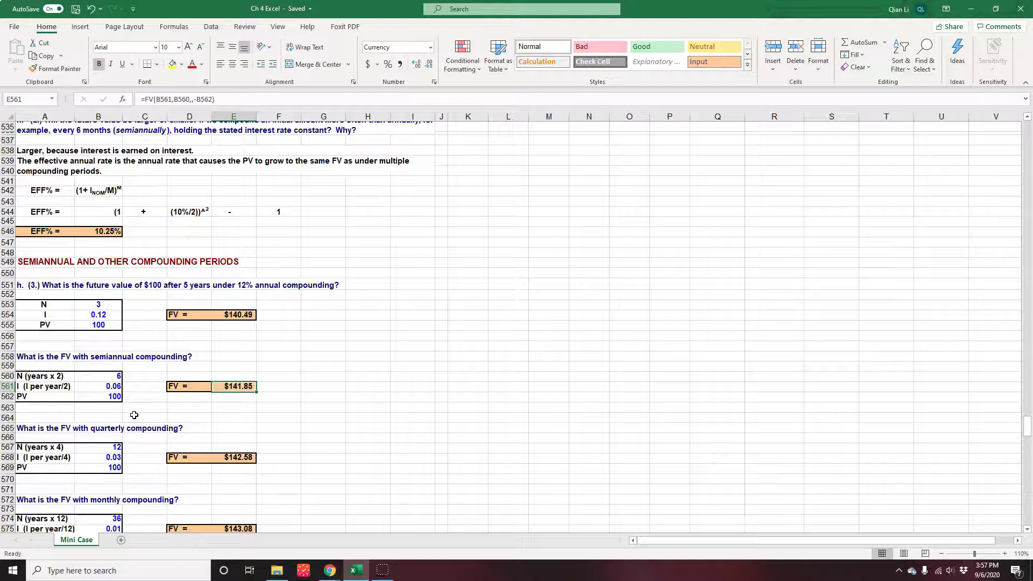
click(103, 458)
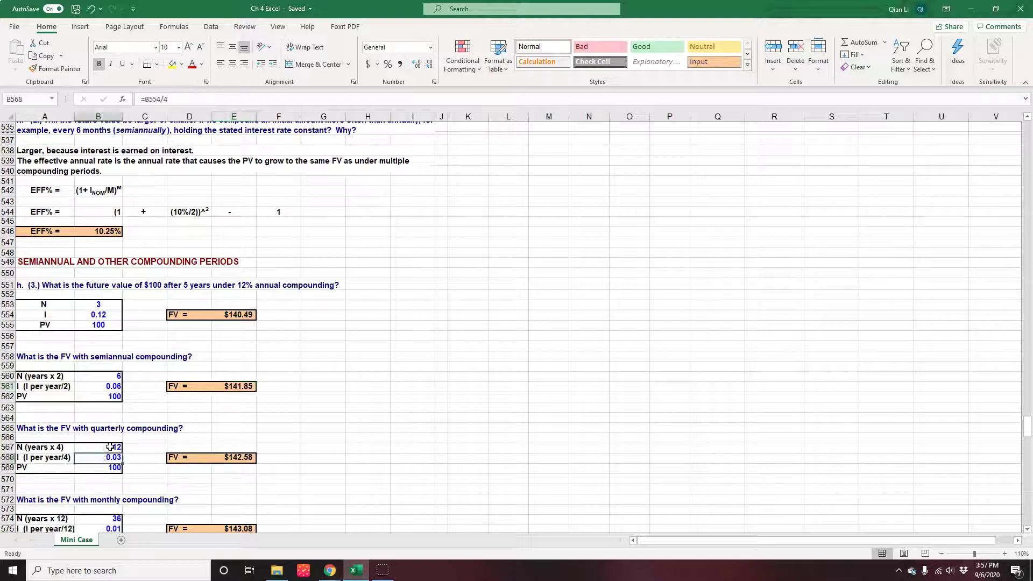
click(109, 448)
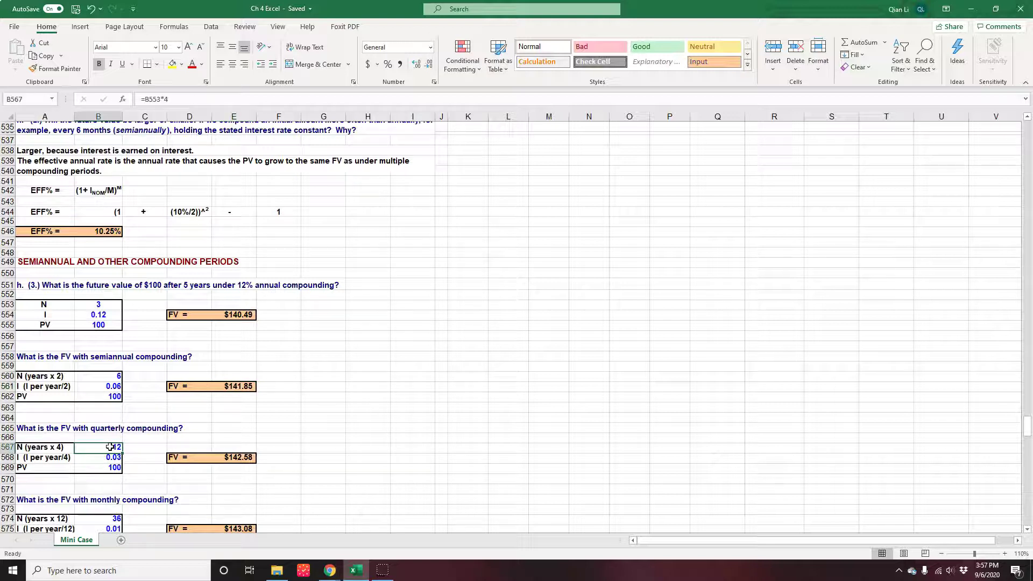
click(246, 459)
scroll(245, 457, down, 2)
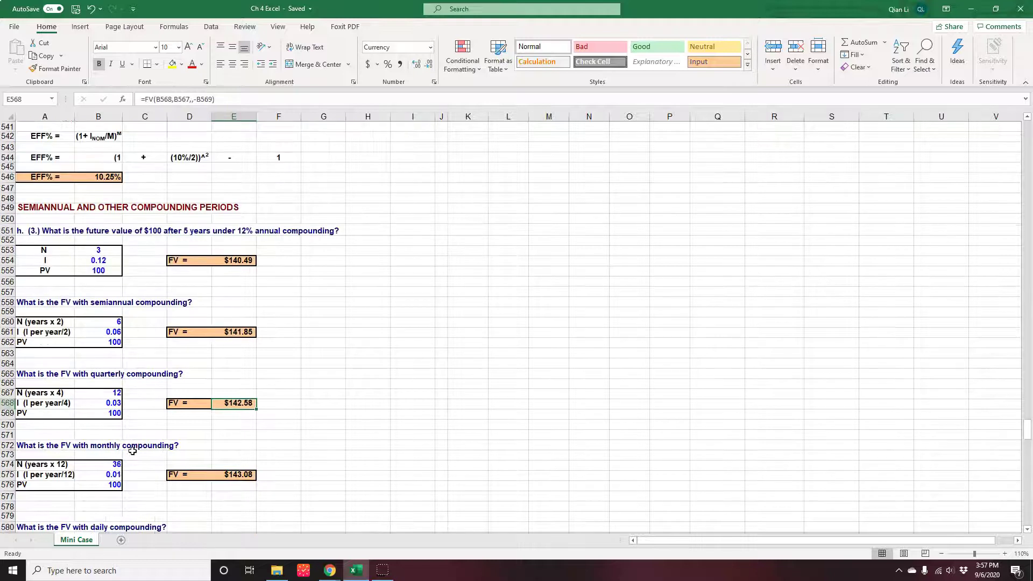
click(97, 475)
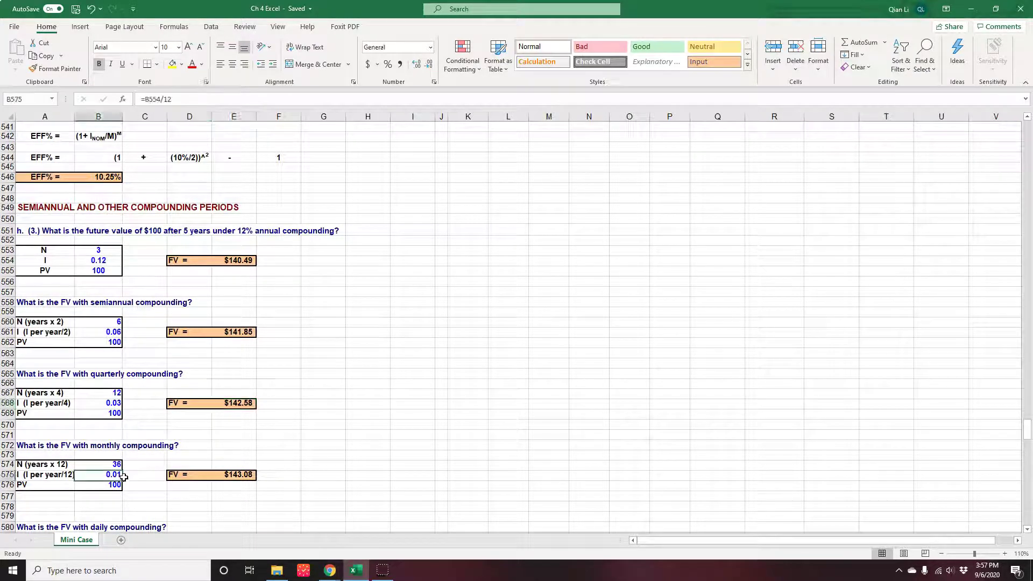
click(233, 475)
- Select E554:E583 to compare the future values from annual through daily compounding
scroll(298, 486, down, 2)
drag(226, 198, 234, 496)
scroll(321, 436, down, 1)
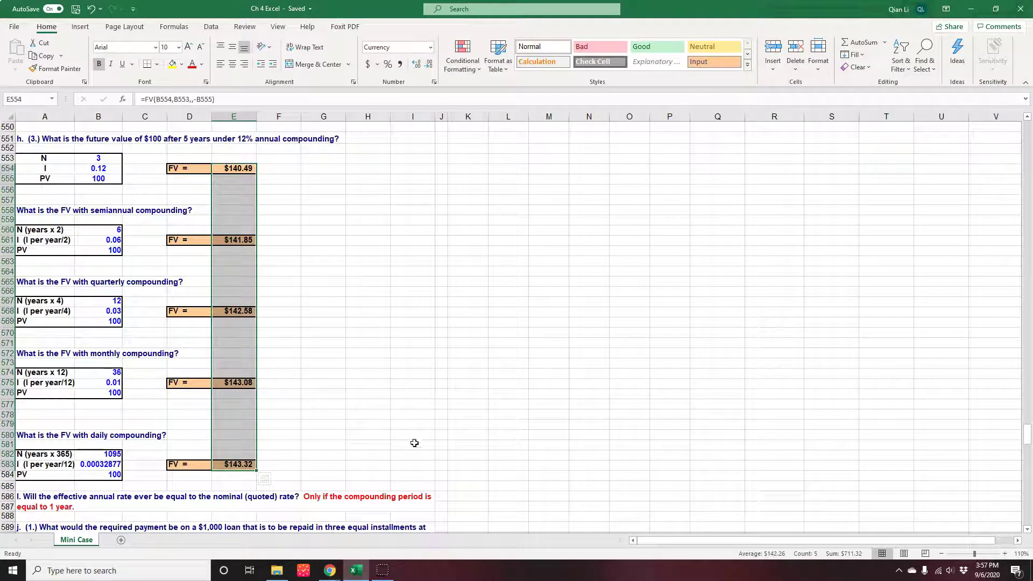
- Examine the loan payment example in rows 589 to 595, checking the PMT label in D593 and the PV input in B595
scroll(331, 391, down, 2)
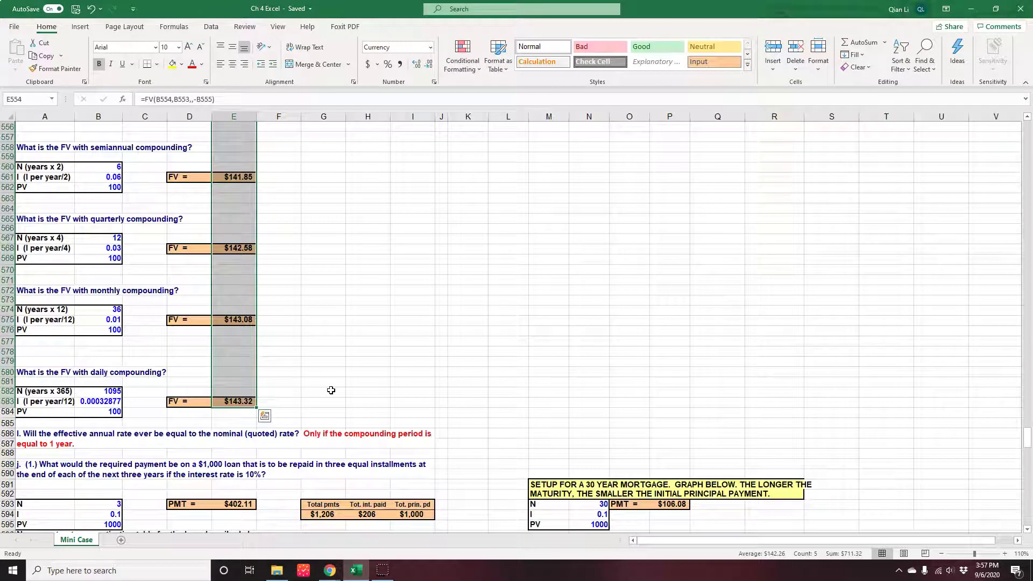
scroll(331, 390, down, 3)
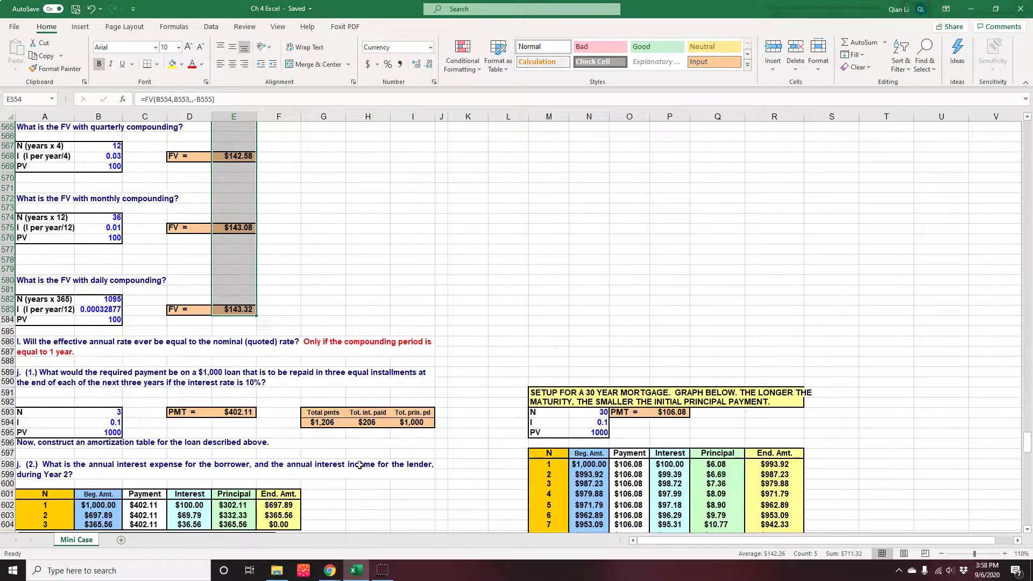
click(368, 504)
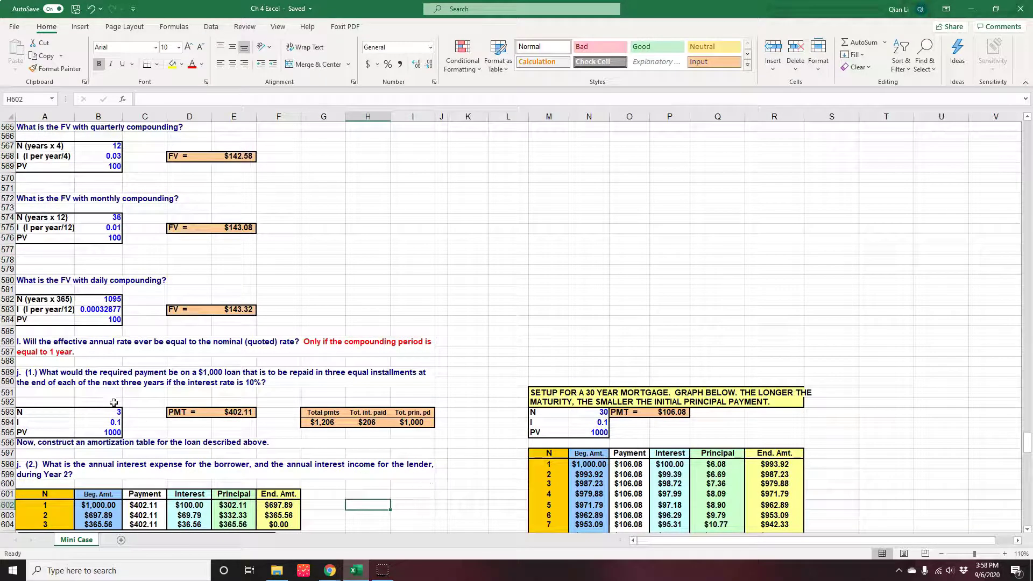
click(181, 413)
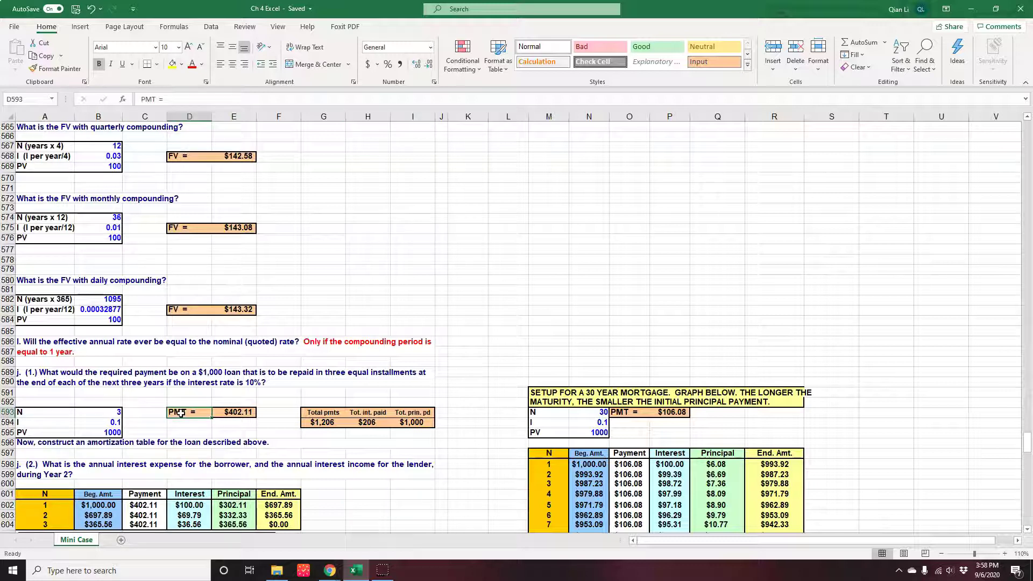
click(102, 434)
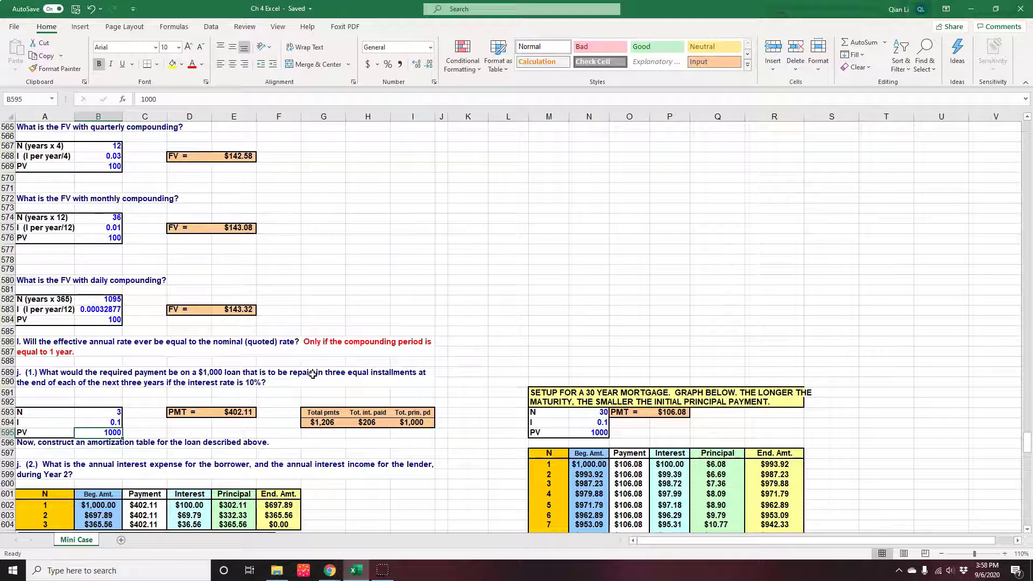
- Examine the loan's period and rate inputs in B593 and B594 and the payment formula in E593
click(106, 413)
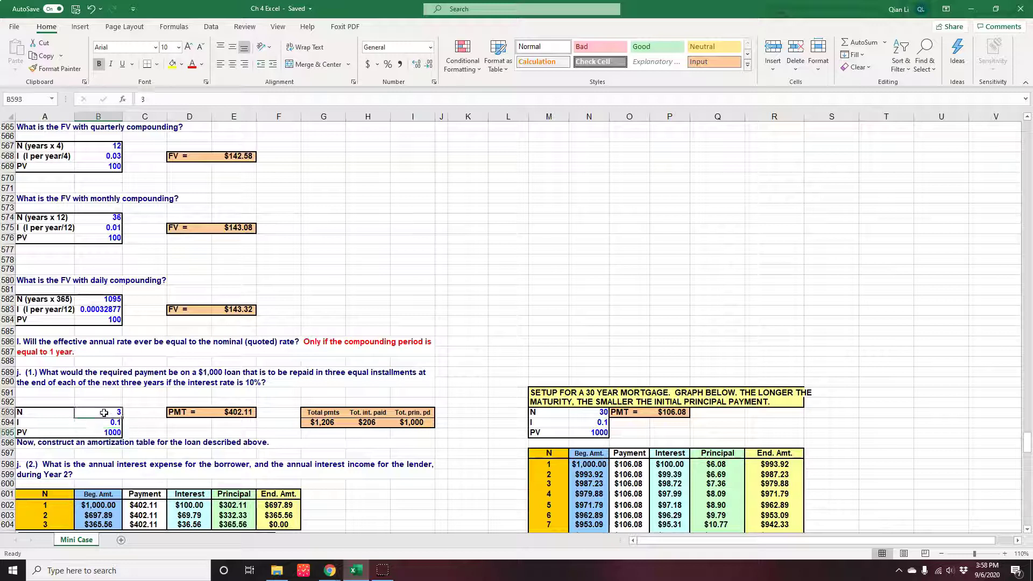
click(99, 427)
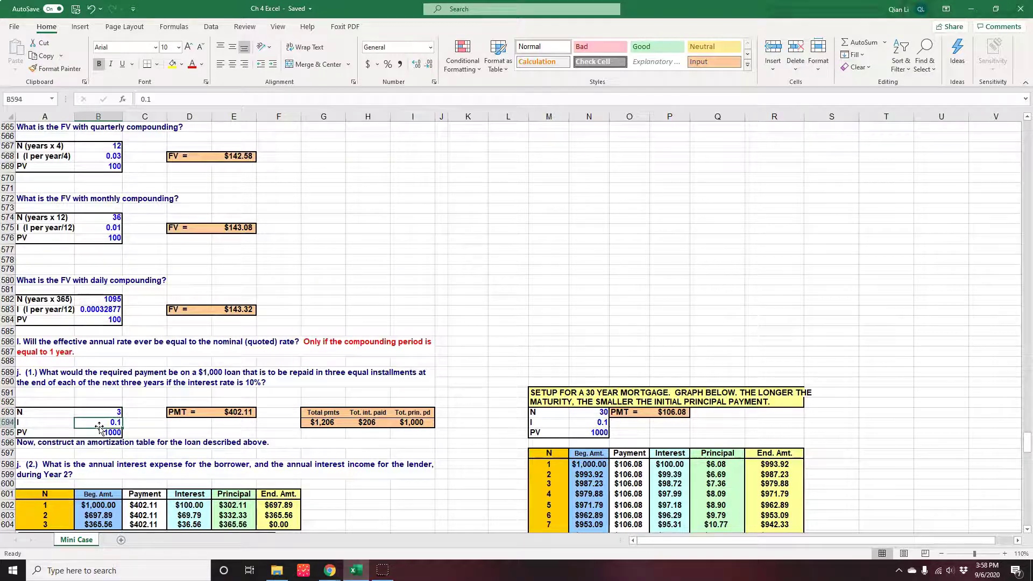
click(246, 413)
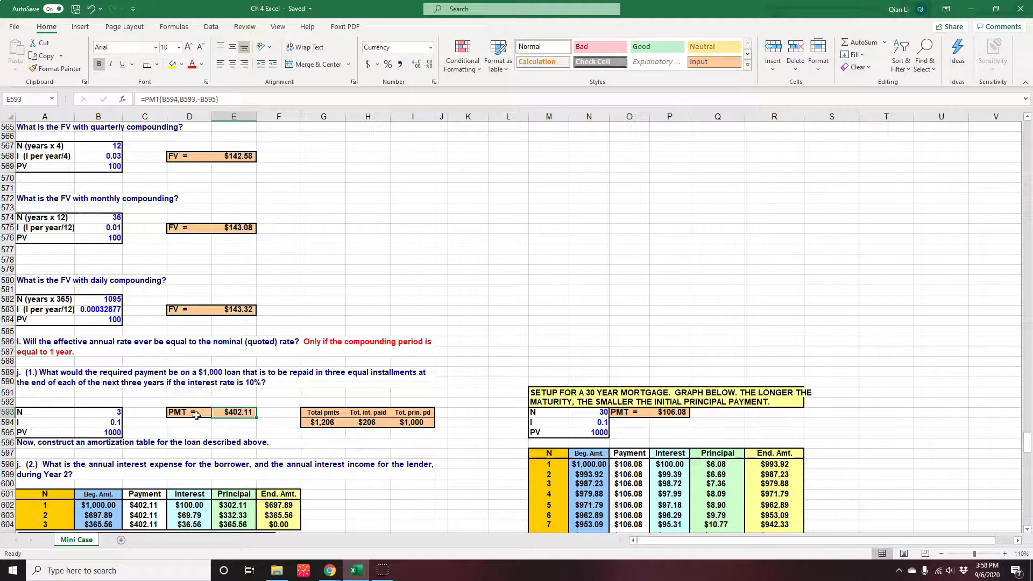
- Try building the loan payment formula =PMT(B594, B593, -B595) in E595
click(227, 433)
text(=)
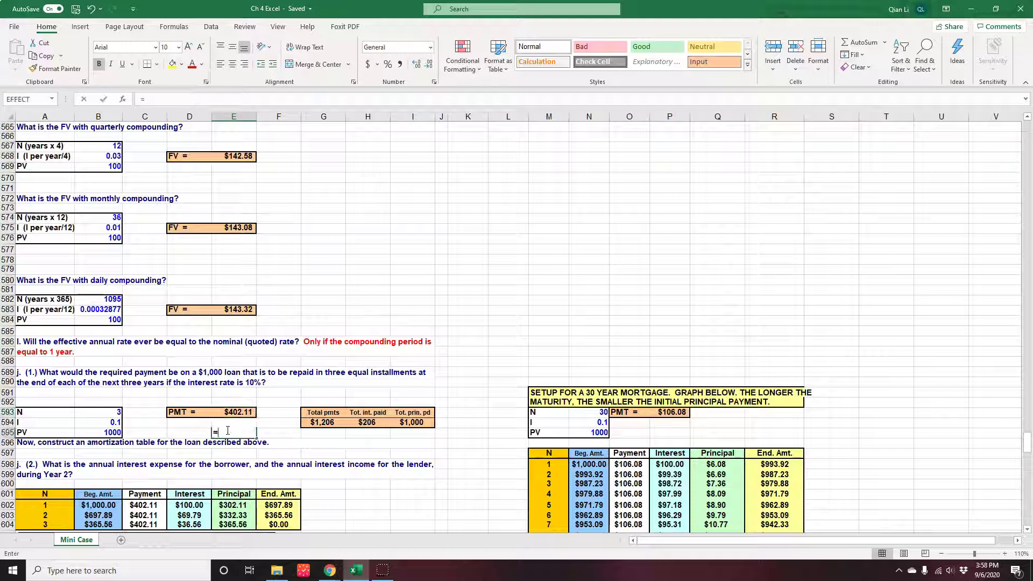
text(p)
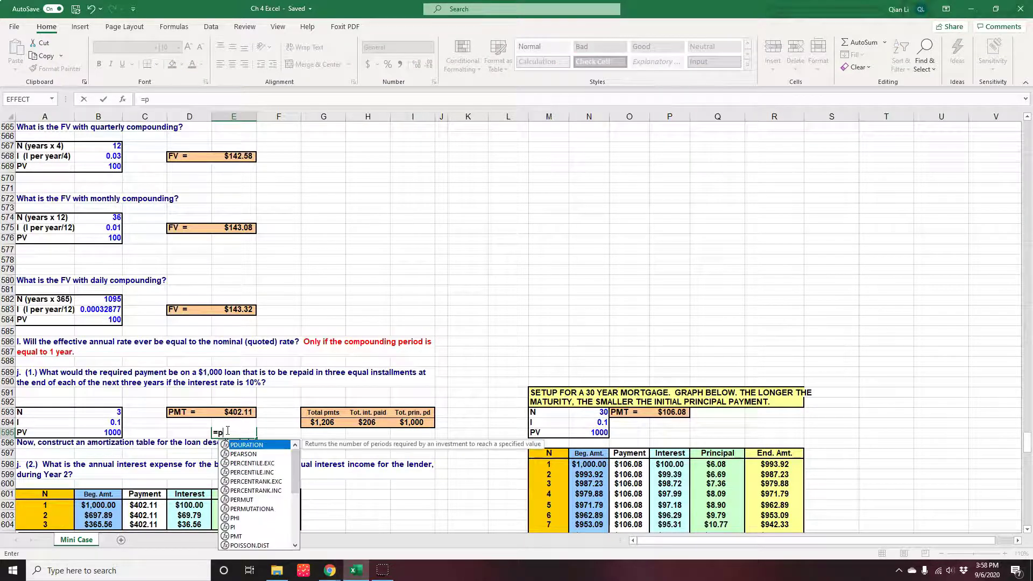
text(mt()
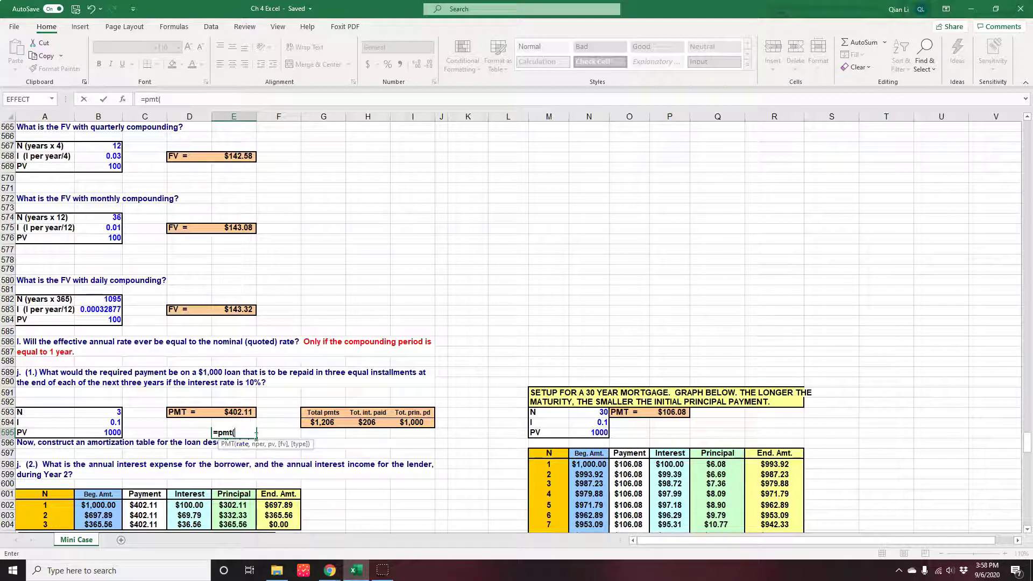
click(108, 422)
text(,)
click(104, 414)
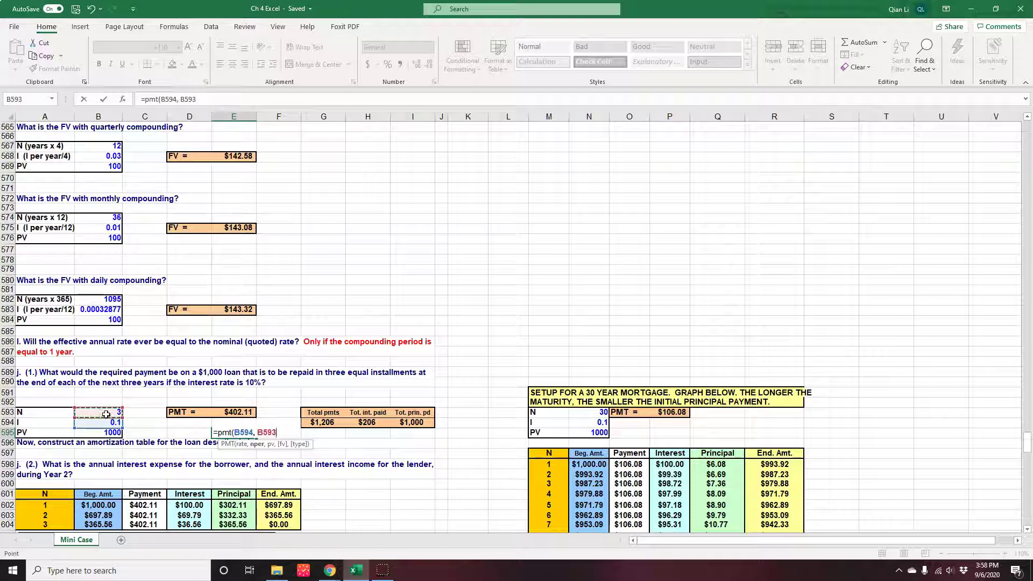
text(, -)
click(98, 433)
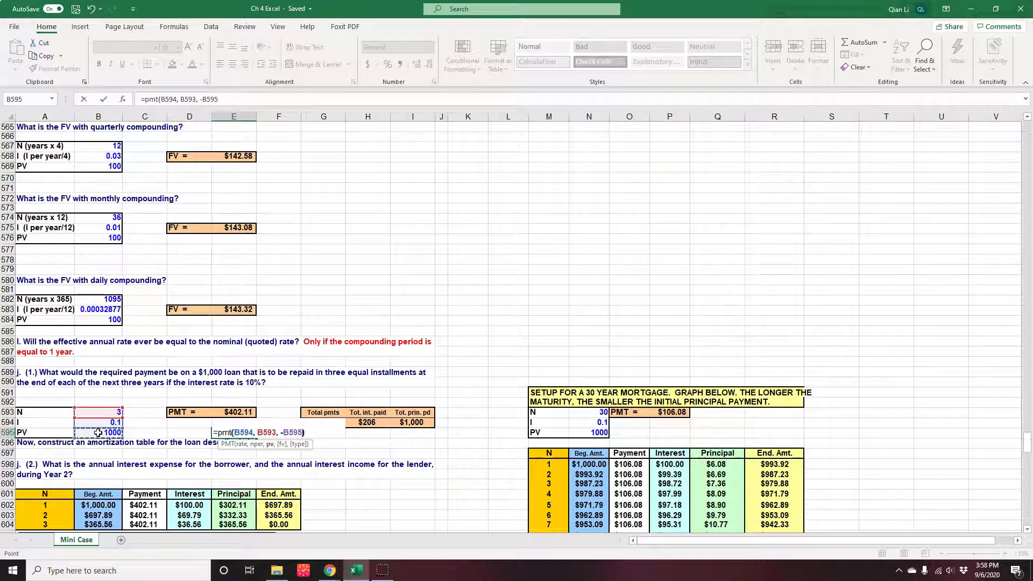
text())
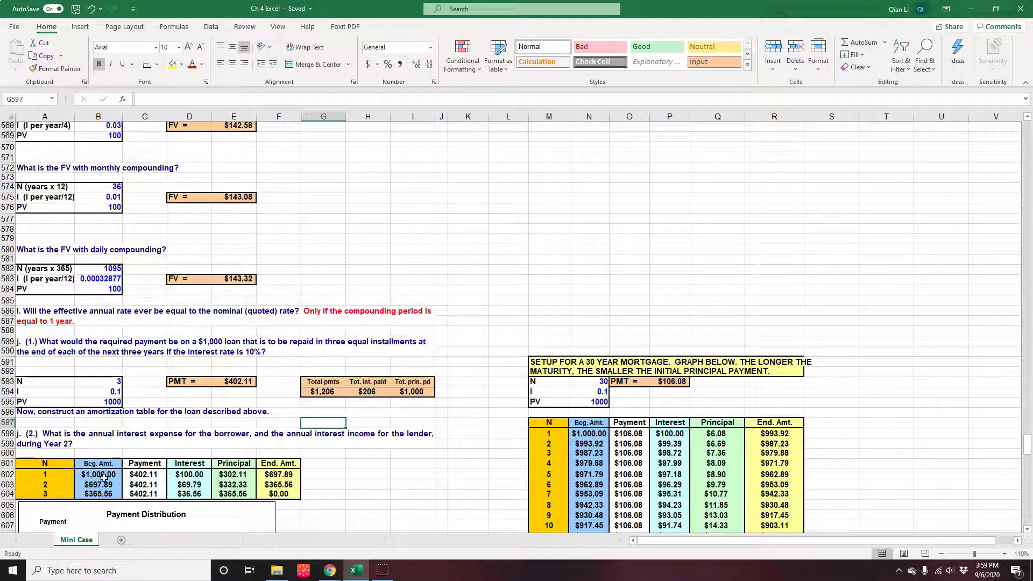
- Examine the year 1 beginning amount in B602 and the interest formula in D602 that uses it
click(102, 475)
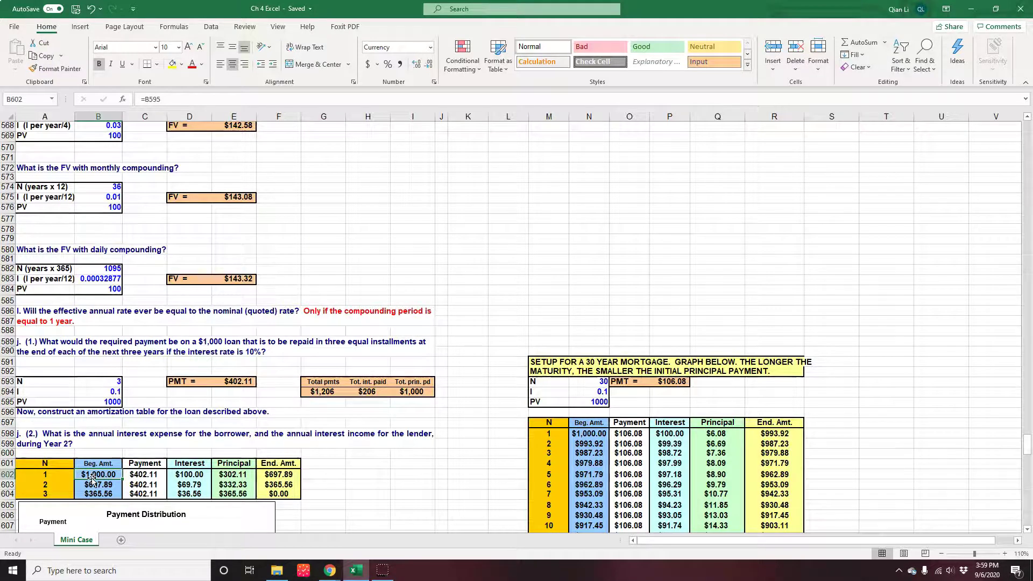
click(193, 475)
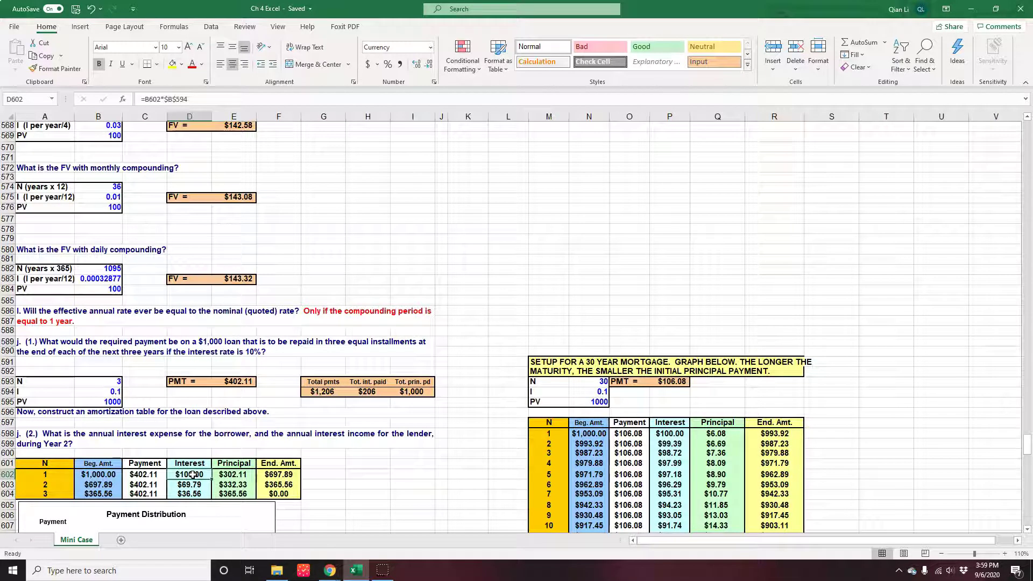
click(97, 475)
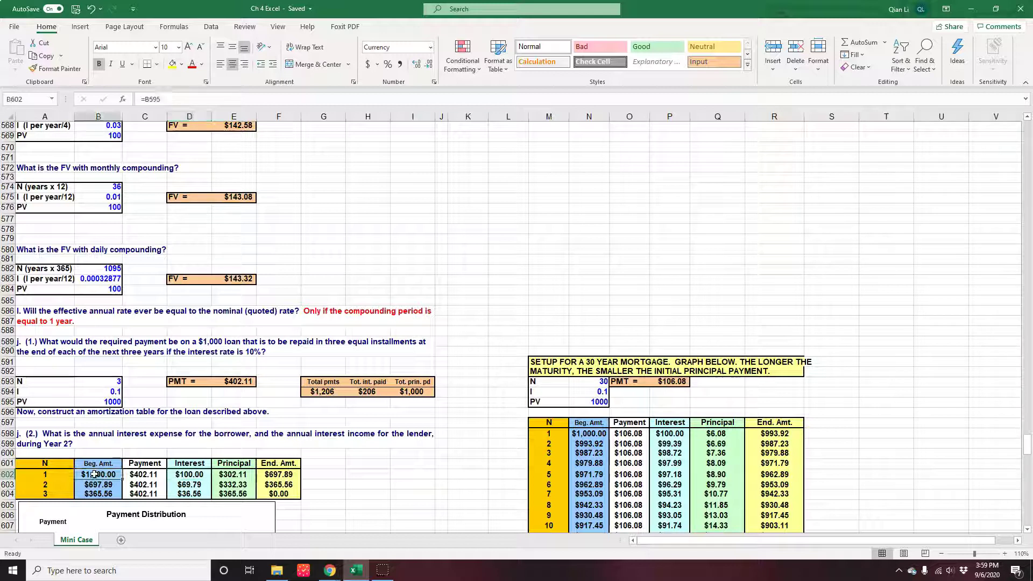
click(186, 474)
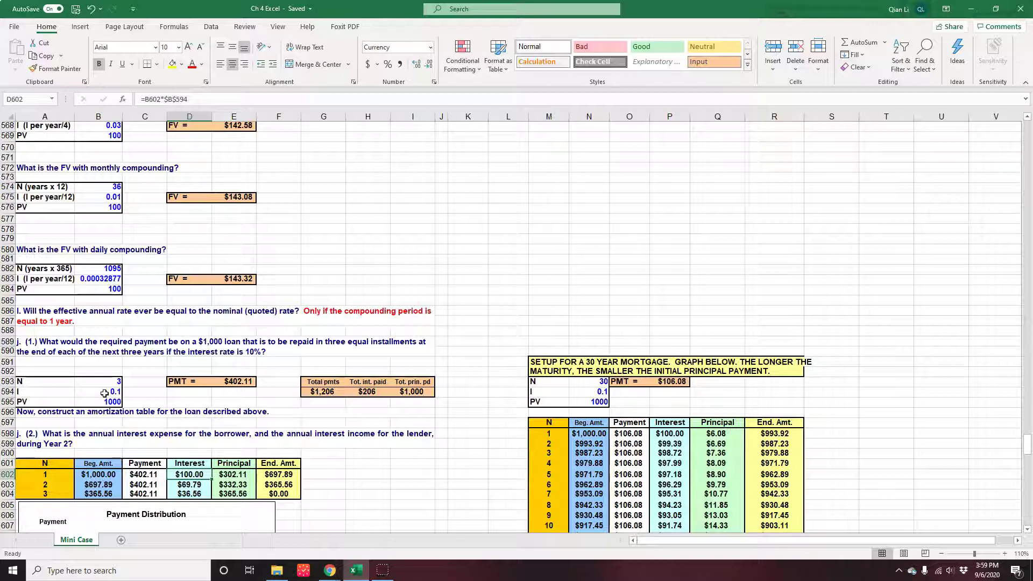
- Trace the year 1 payment reference in C602 back to the PMT formula in E593
click(141, 476)
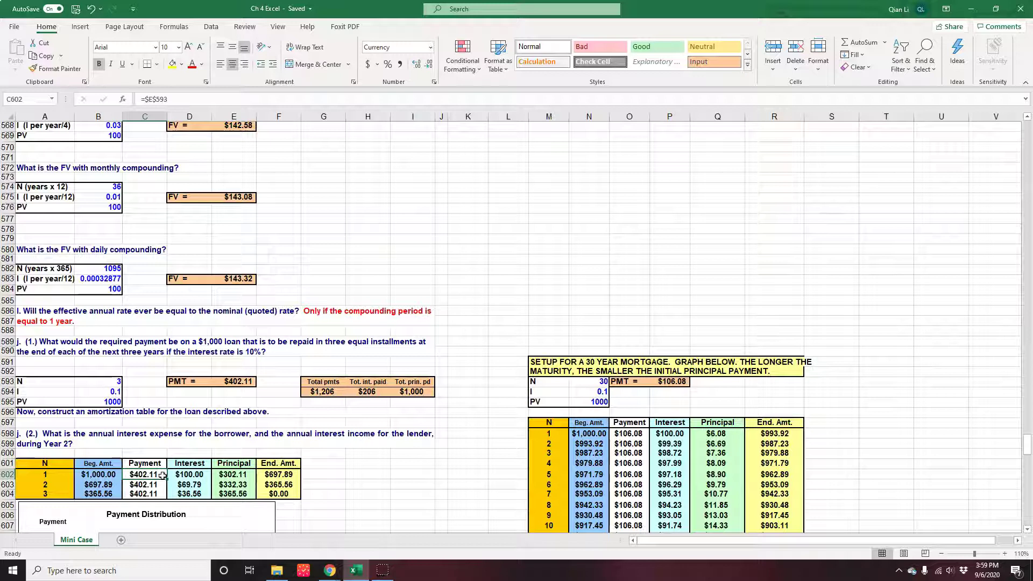
click(241, 382)
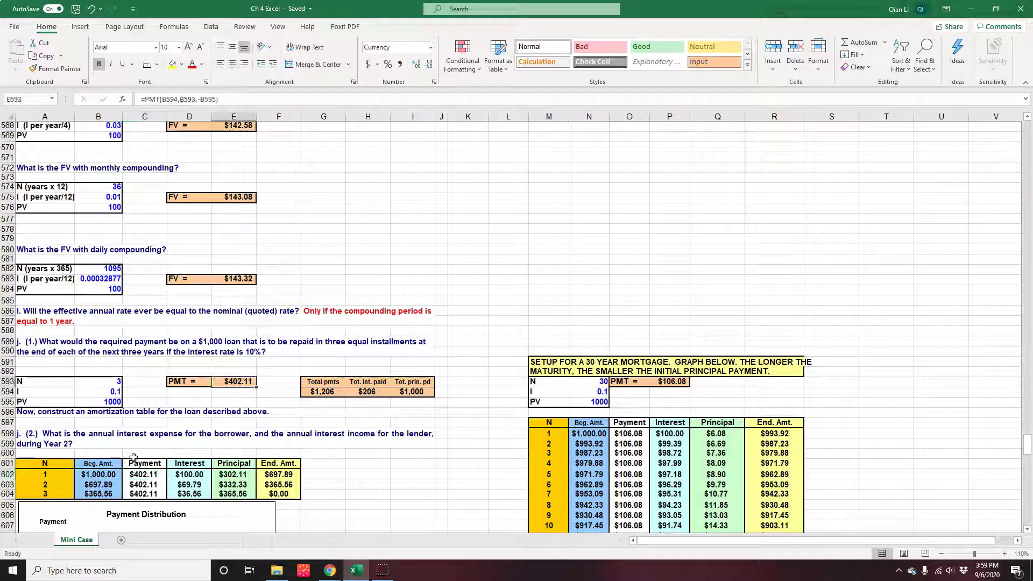
click(138, 475)
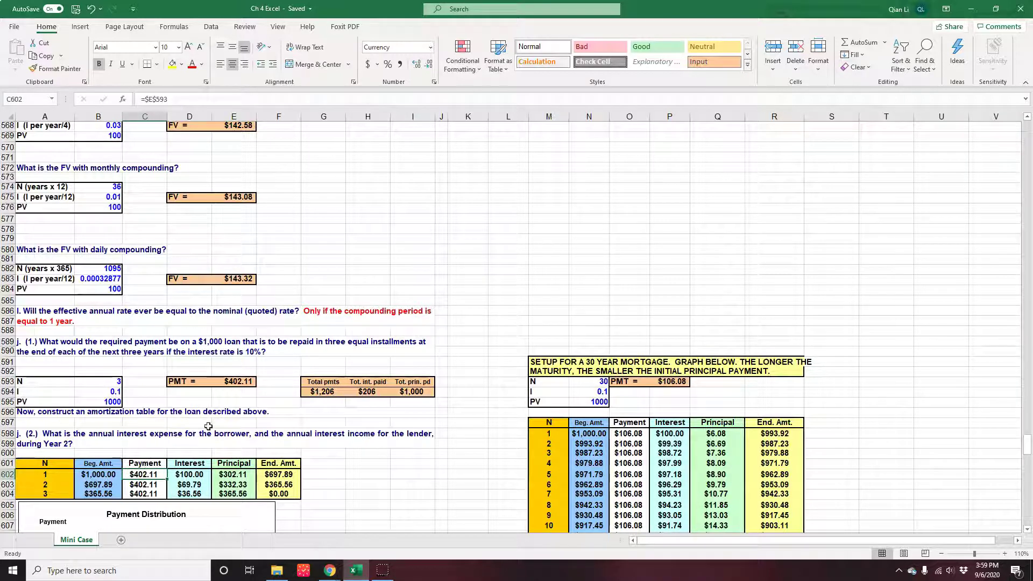
click(241, 379)
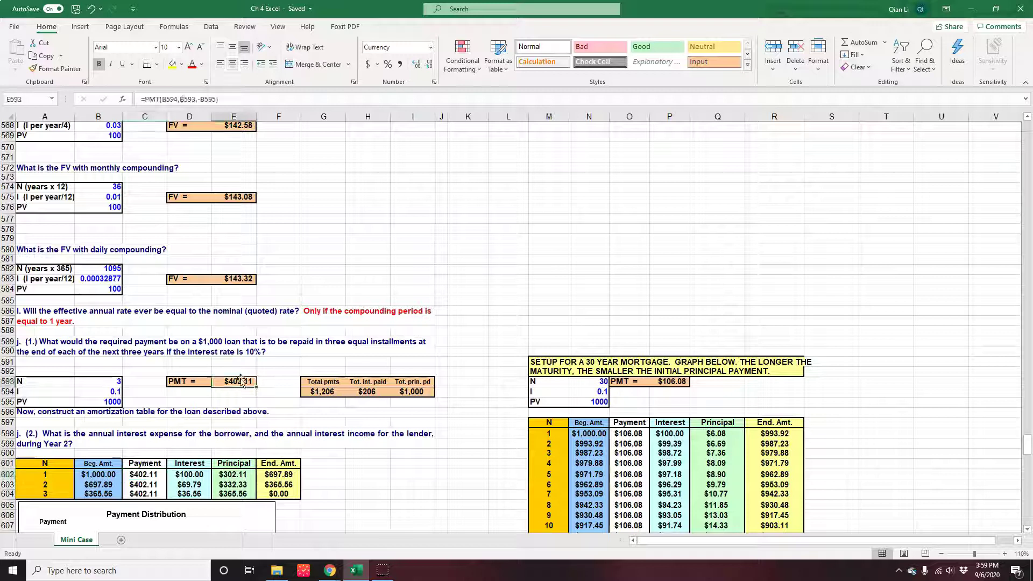
click(133, 477)
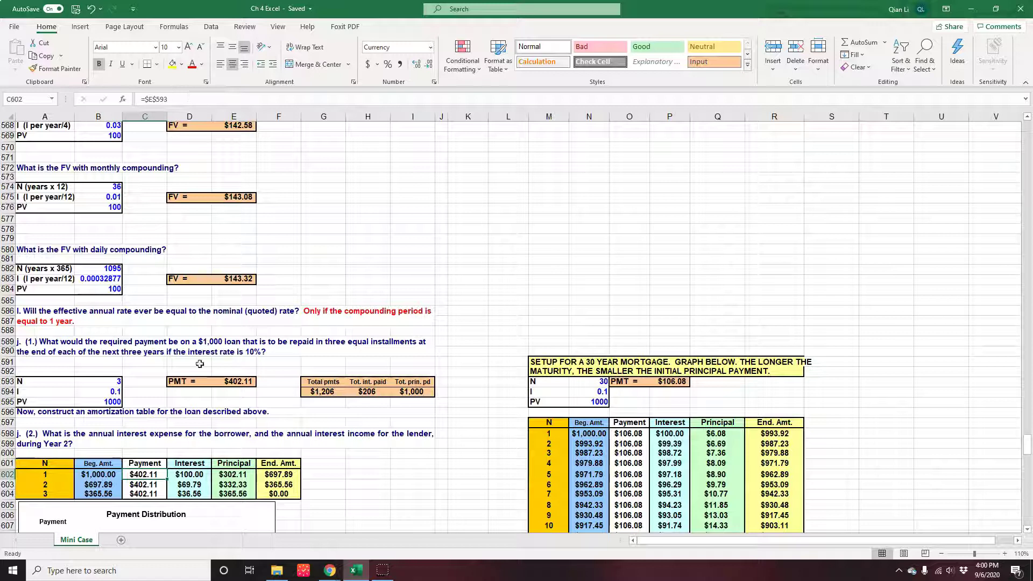
- Examine the year 1 interest, principal and ending amount formulas in D602, E602 and F602
click(184, 476)
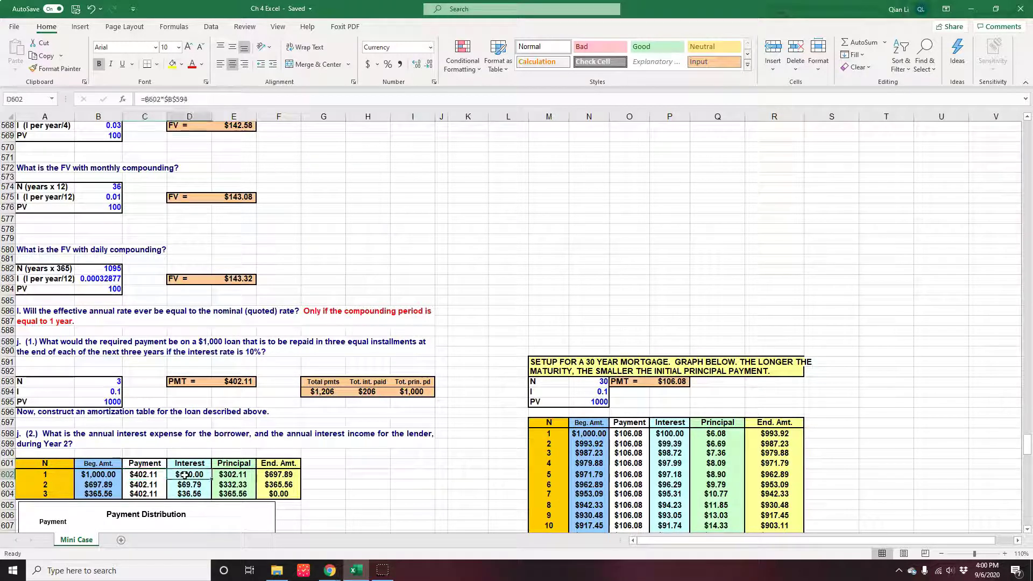
click(227, 474)
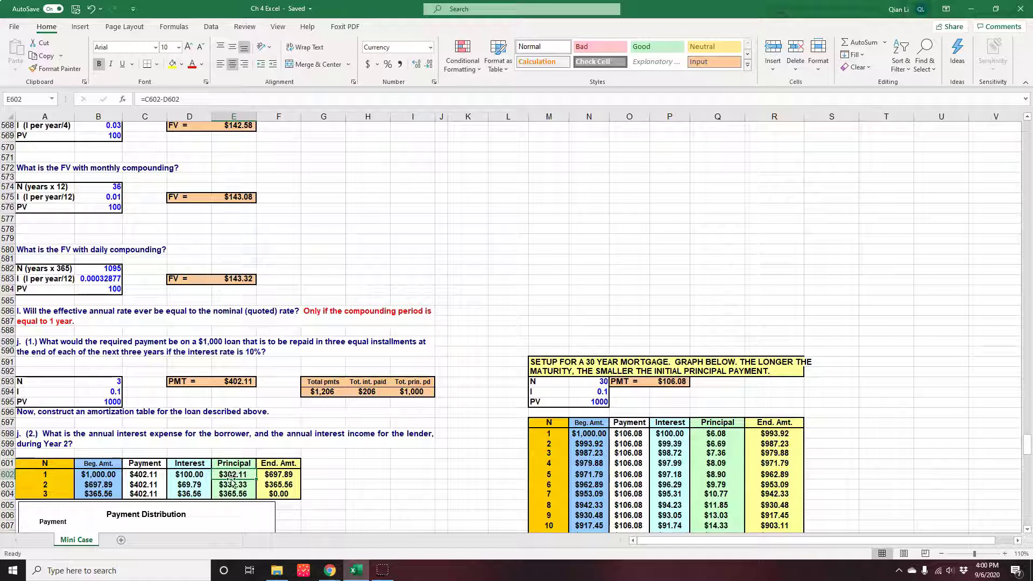
click(285, 474)
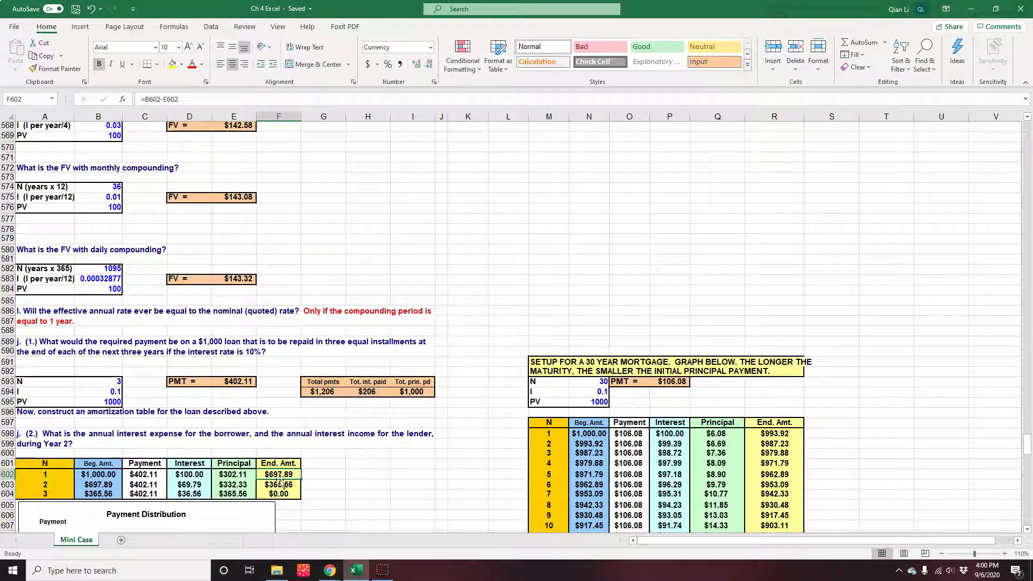
- Trace the year 2 beginning amount in B603 back to the year 1 ending amount in F602
click(94, 486)
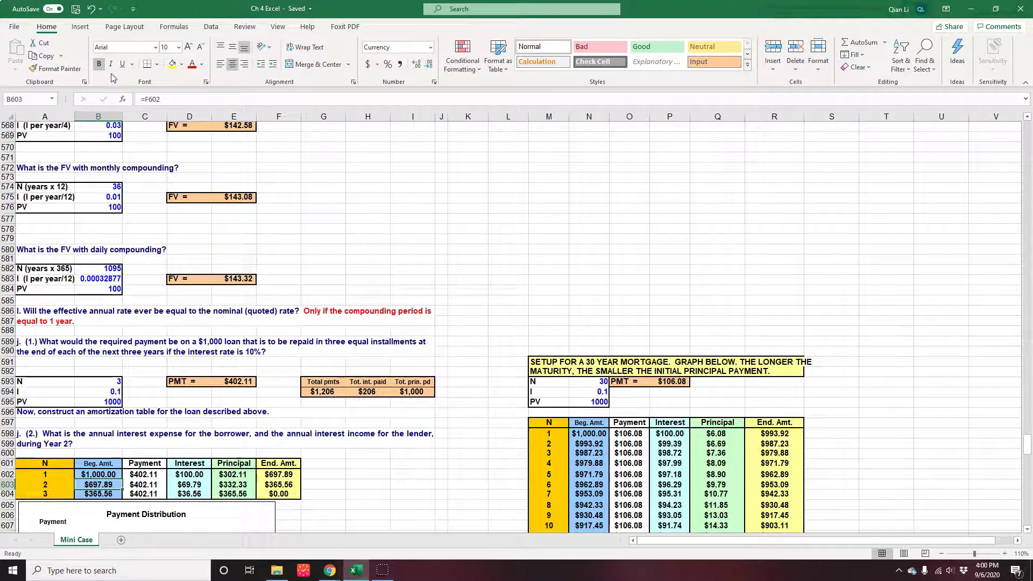
click(275, 475)
scroll(274, 475, down, 1)
click(106, 453)
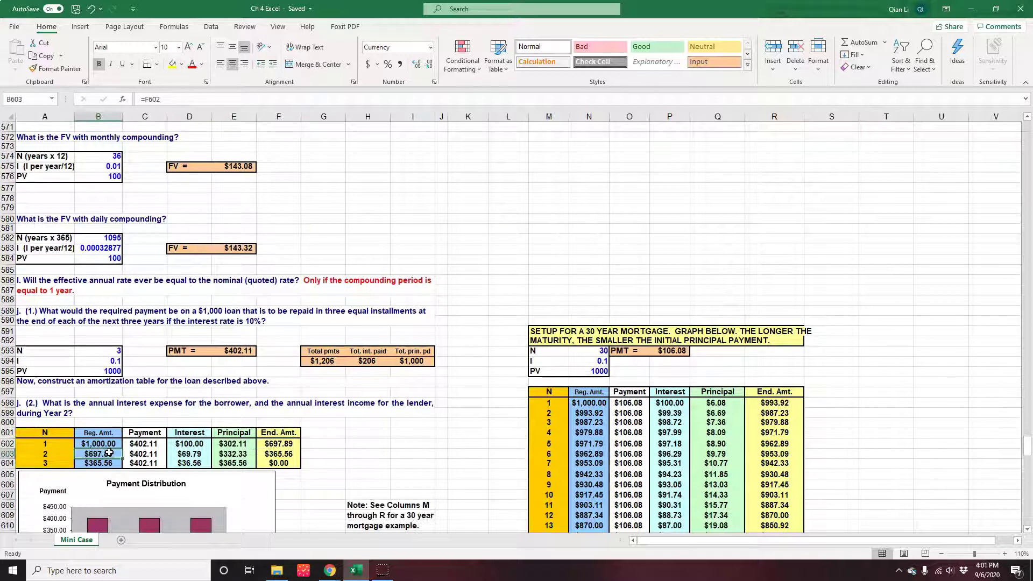
- Examine the year 2 interest, principal and ending amount formulas in D603, E603 and F603, checking the beginning amount in B603
click(186, 455)
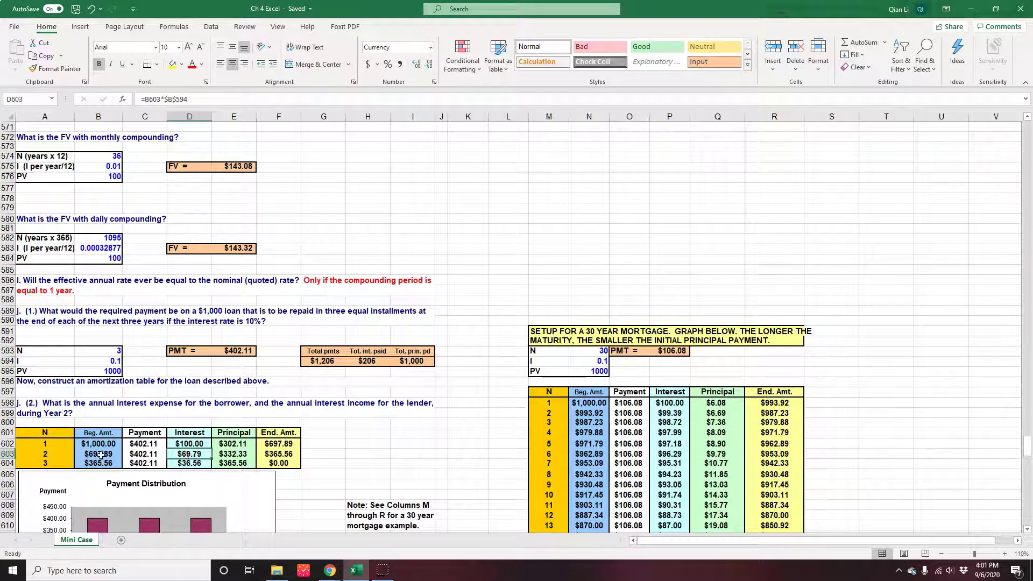
key(Left)
key(Left)
click(194, 455)
click(235, 457)
click(275, 455)
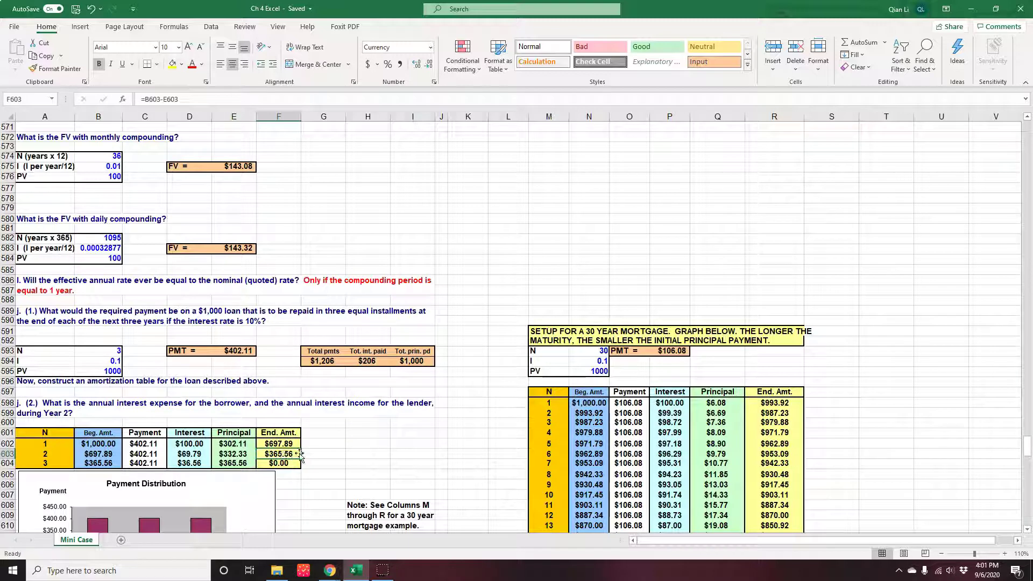
- Examine the year 3 beginning amount in B604, the payments in C602:C604 and the final ending amount in F604
click(94, 464)
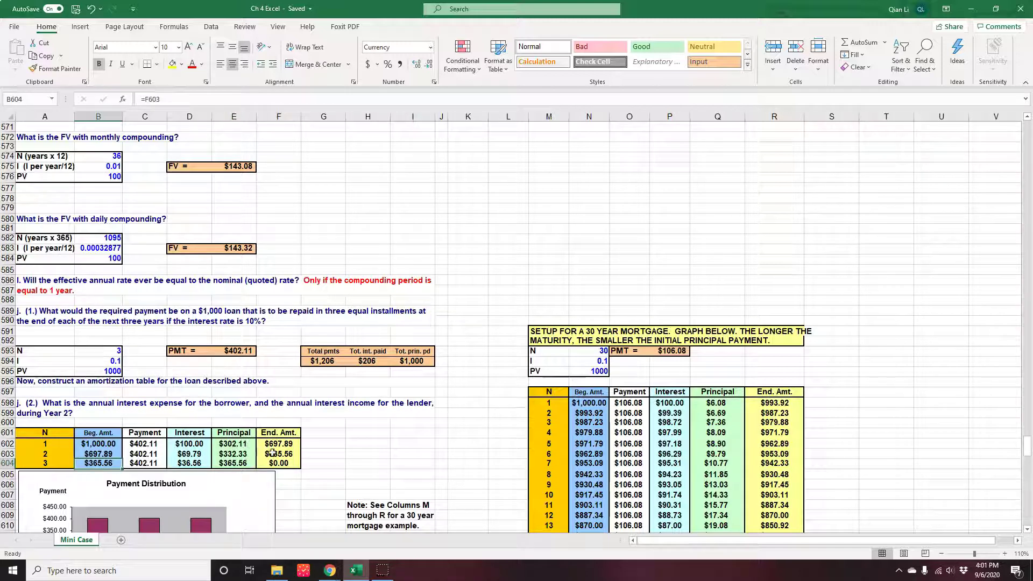
drag(154, 444, 155, 463)
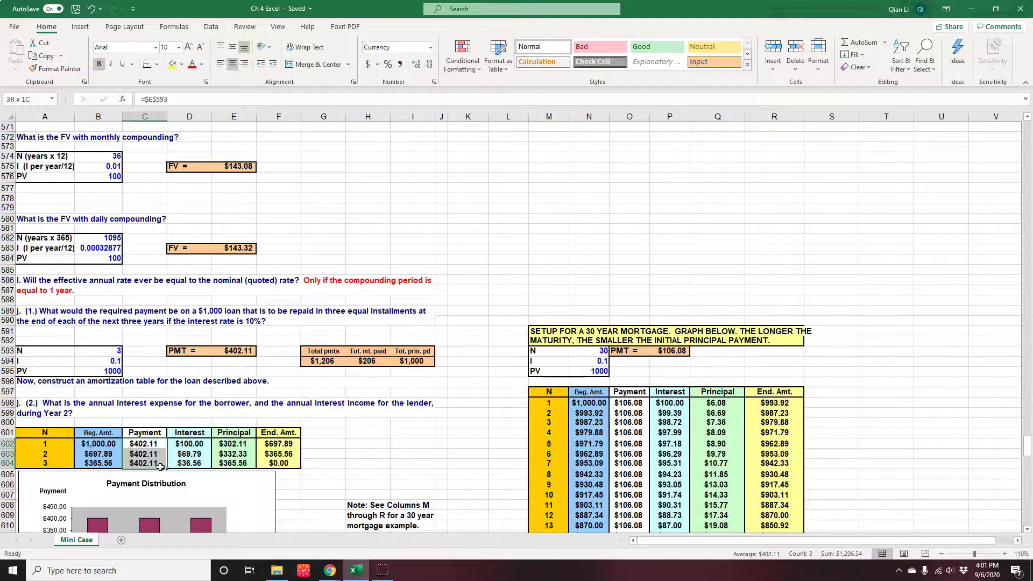
click(293, 464)
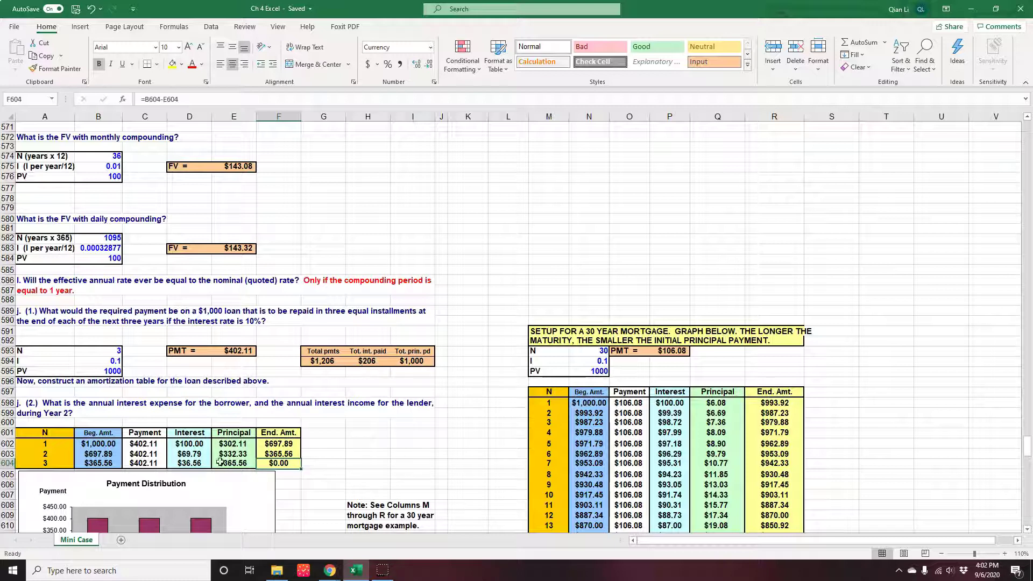
- Compare the interest and principal columns D602:D604 and E602:E604 with their totals in H594 and I594 and the loan PV in B595
drag(176, 442, 192, 466)
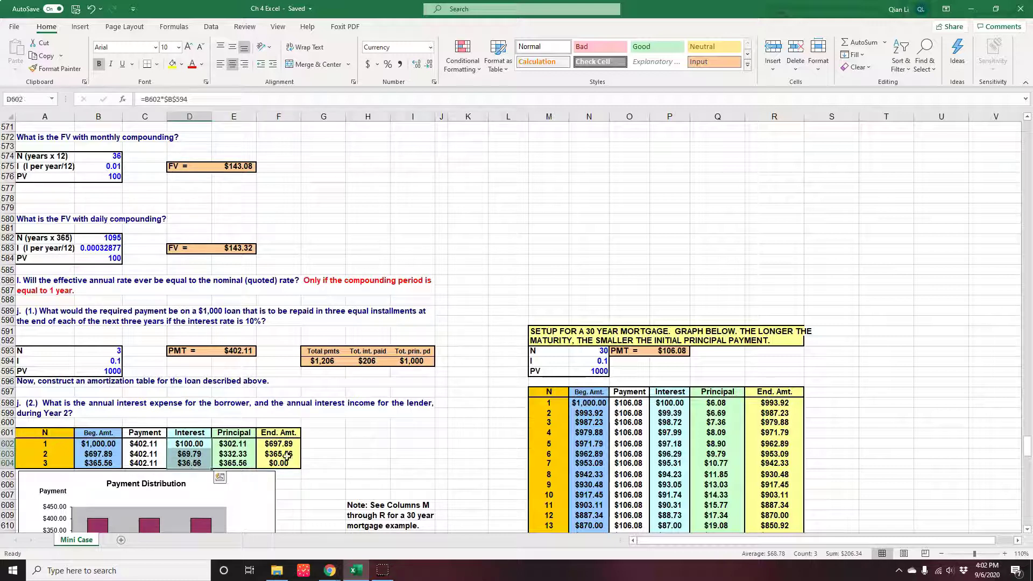
click(370, 361)
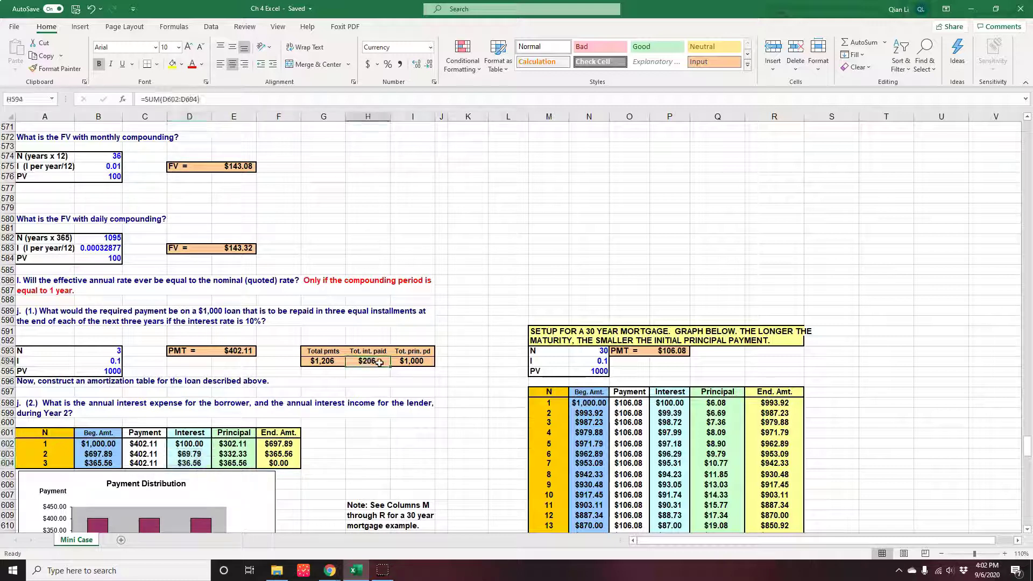
drag(237, 443, 240, 464)
click(421, 362)
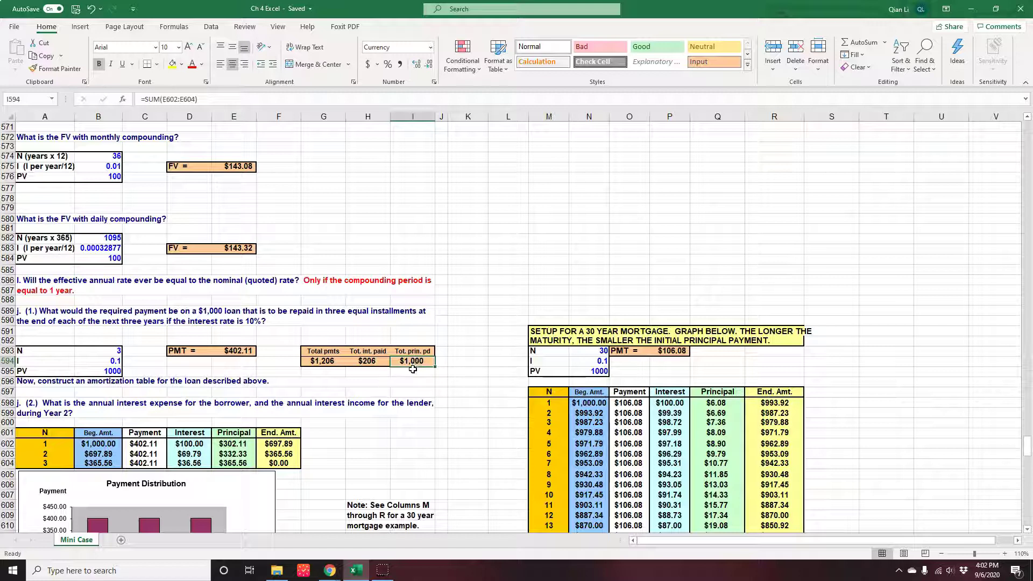
click(104, 371)
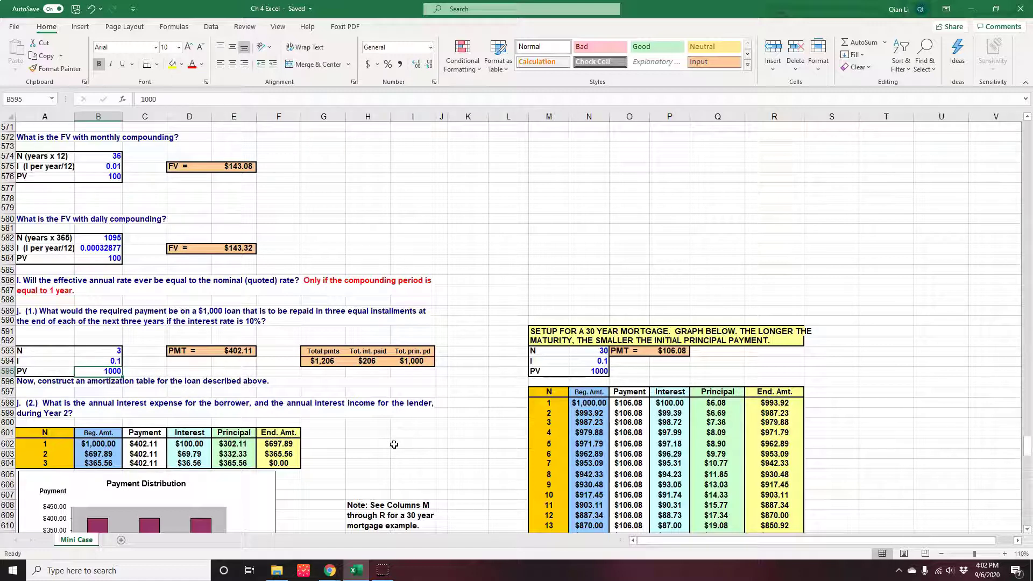
- Check the total payments formula in G594 against the three payments in C602:C604
click(325, 362)
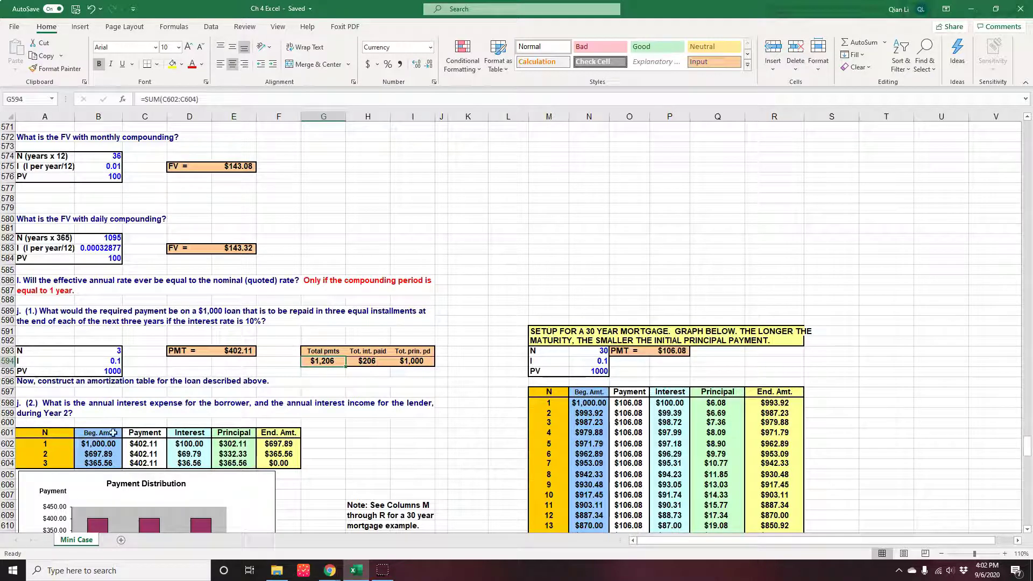
drag(145, 444, 146, 465)
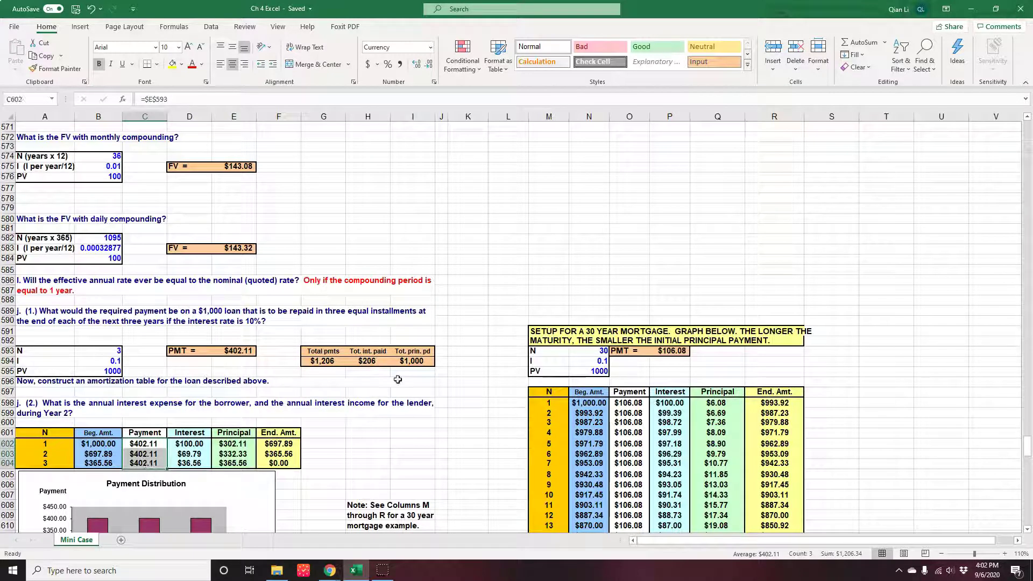
click(324, 361)
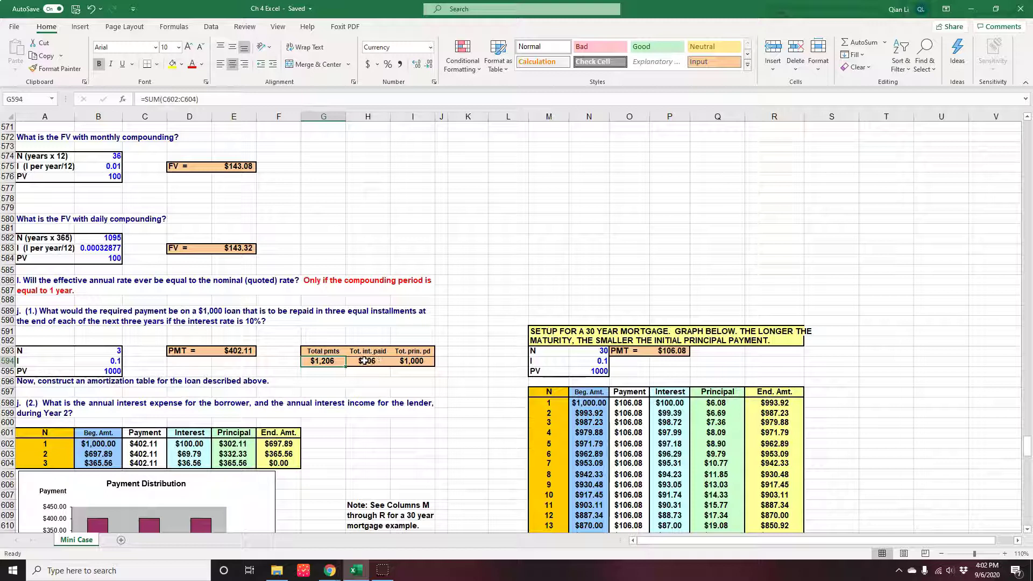
- Check the total interest and total principal formulas in H594 and I594, and examine the Payment Distribution chart for the three-year loan
click(365, 361)
click(418, 361)
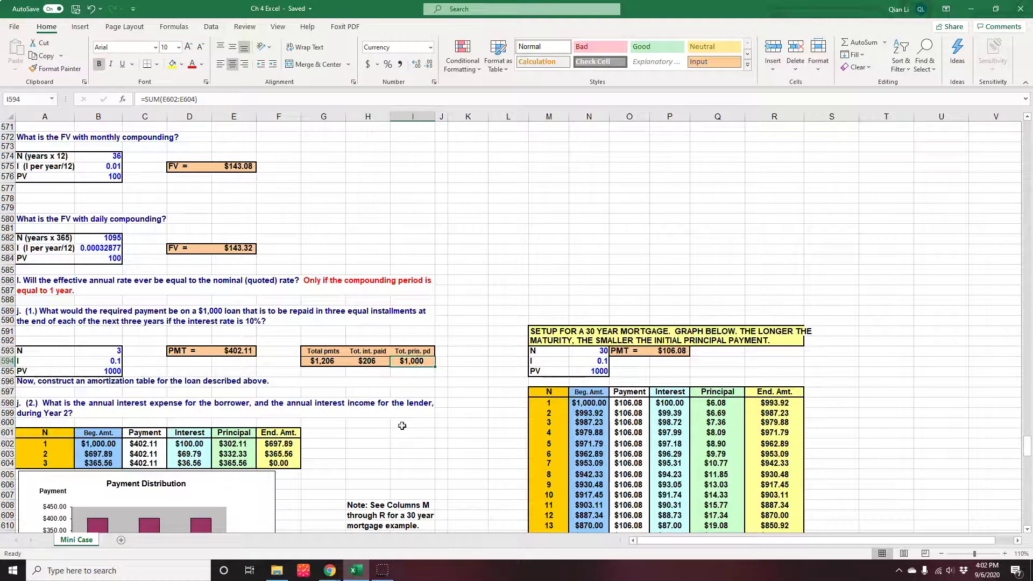
scroll(404, 453, down, 1)
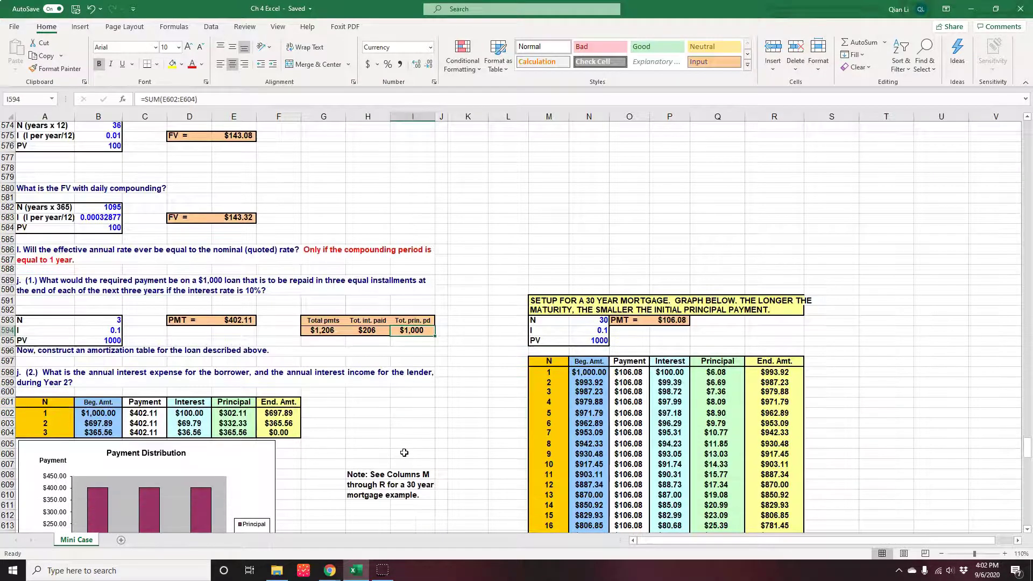
scroll(404, 453, down, 2)
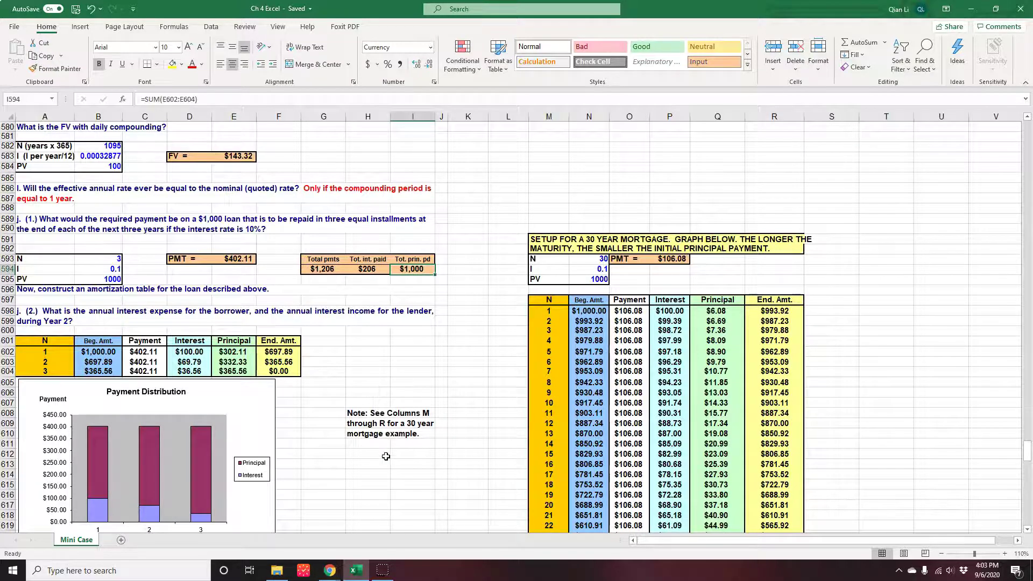
scroll(386, 456, down, 2)
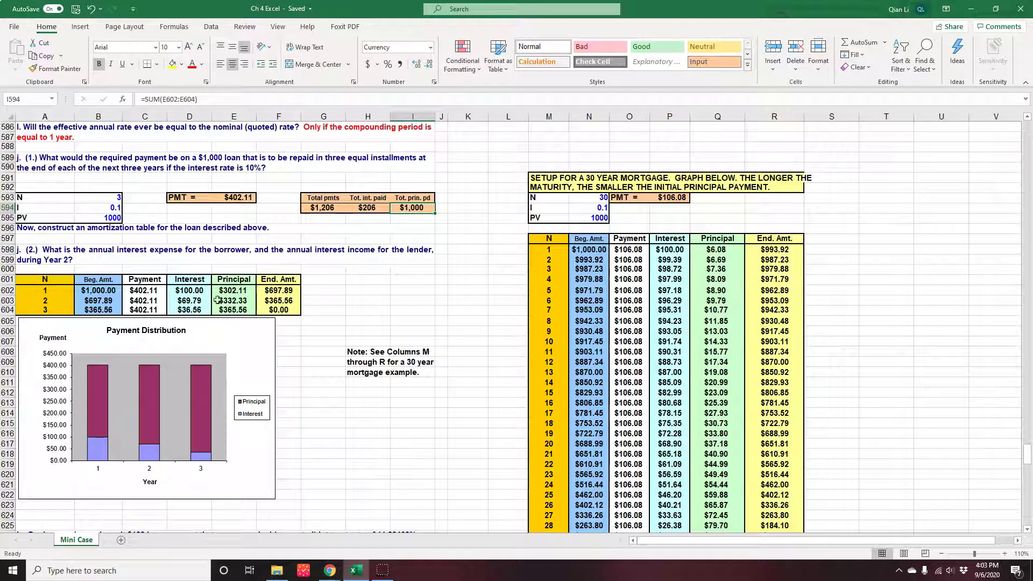
mouse_move(120, 416)
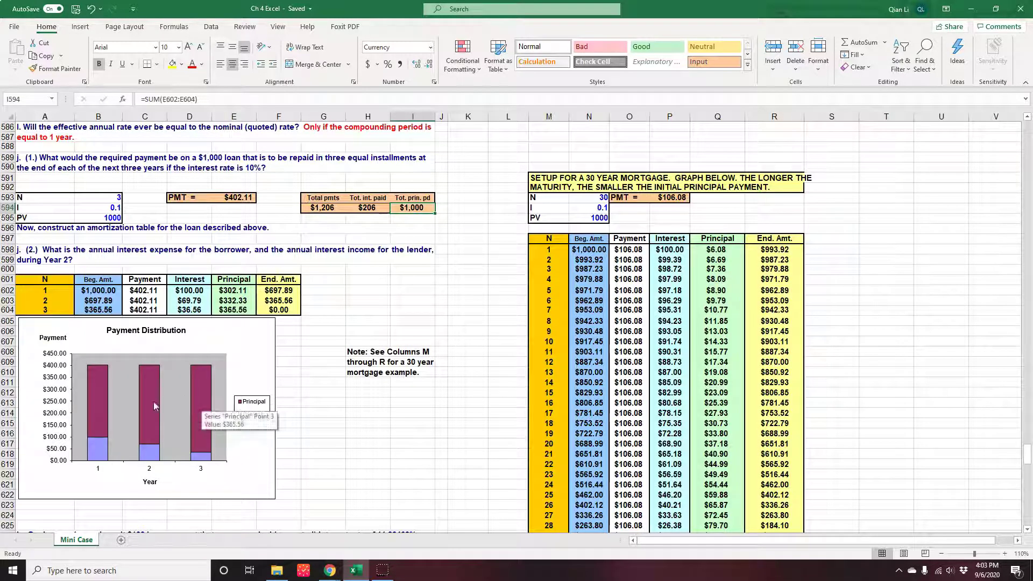
- Examine the 30-year mortgage setup: the year 1 beginning amount in N598, the inputs in N593 and N594, and the payment in P593
click(886, 382)
scroll(886, 383, up, 1)
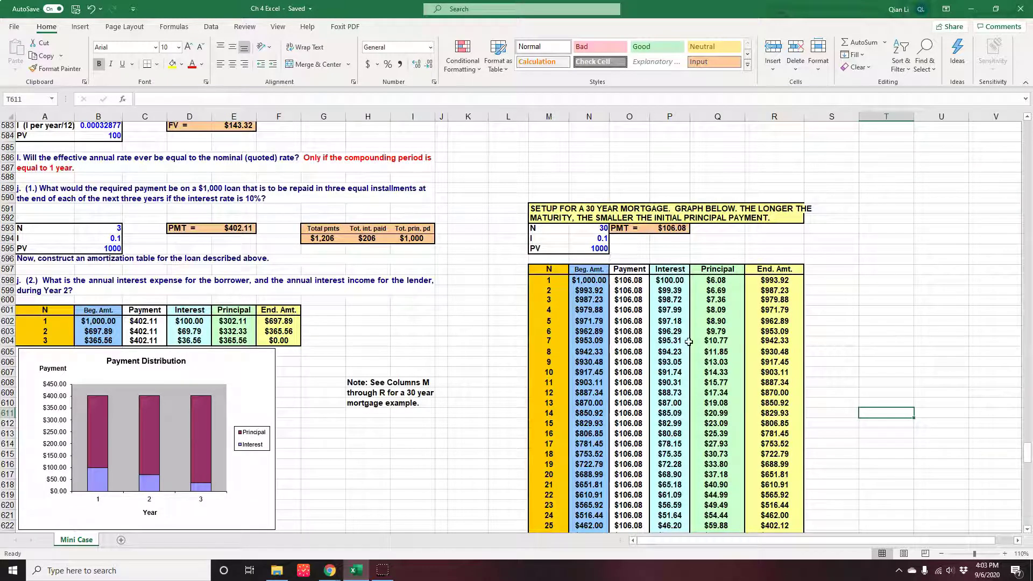
click(742, 414)
click(595, 280)
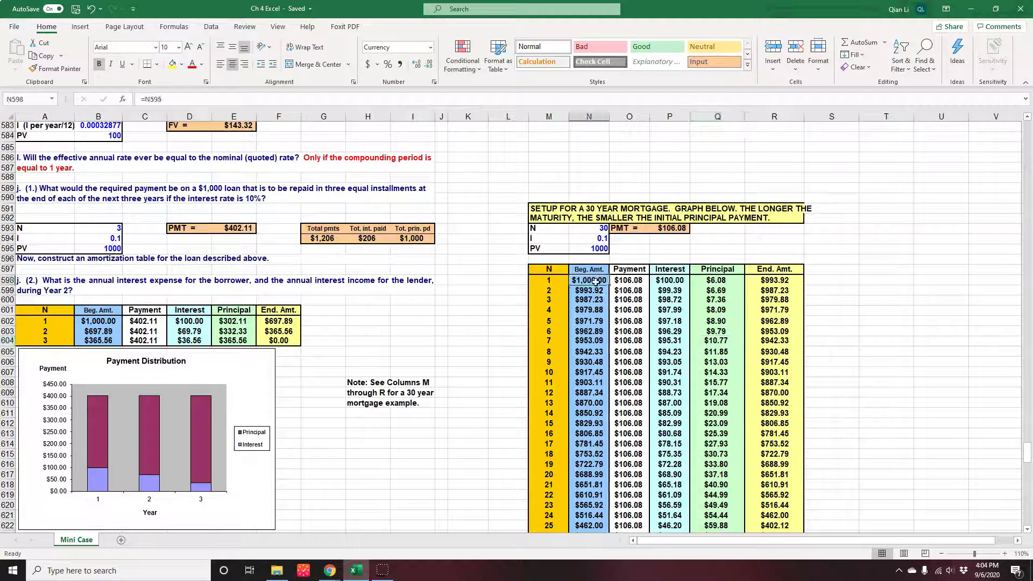
click(581, 228)
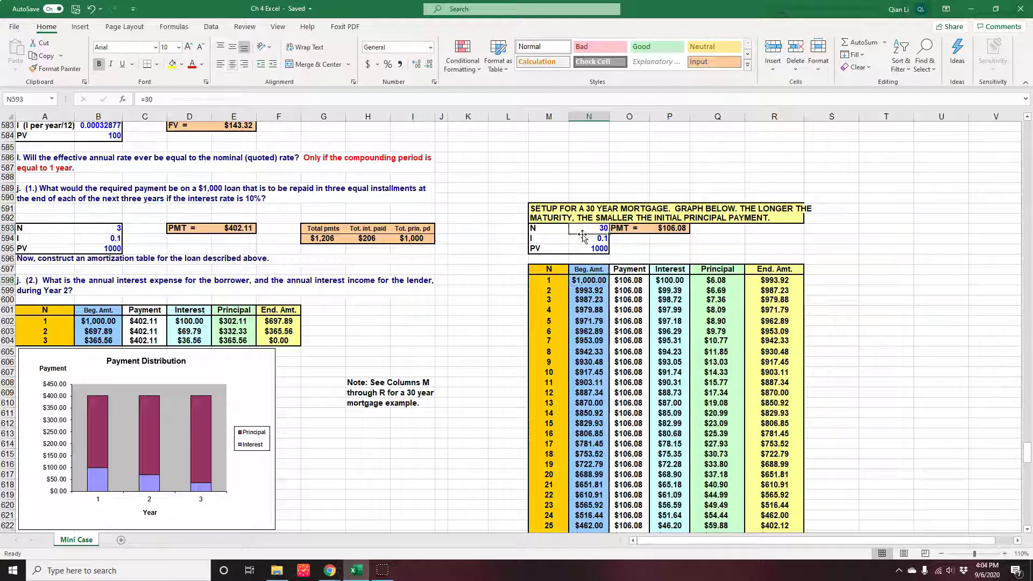
click(583, 240)
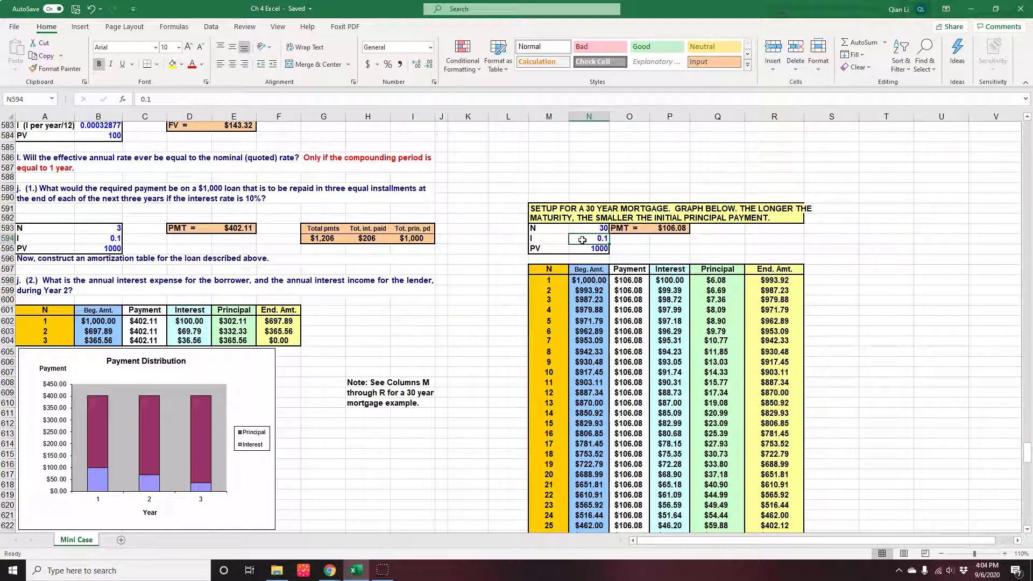
click(673, 229)
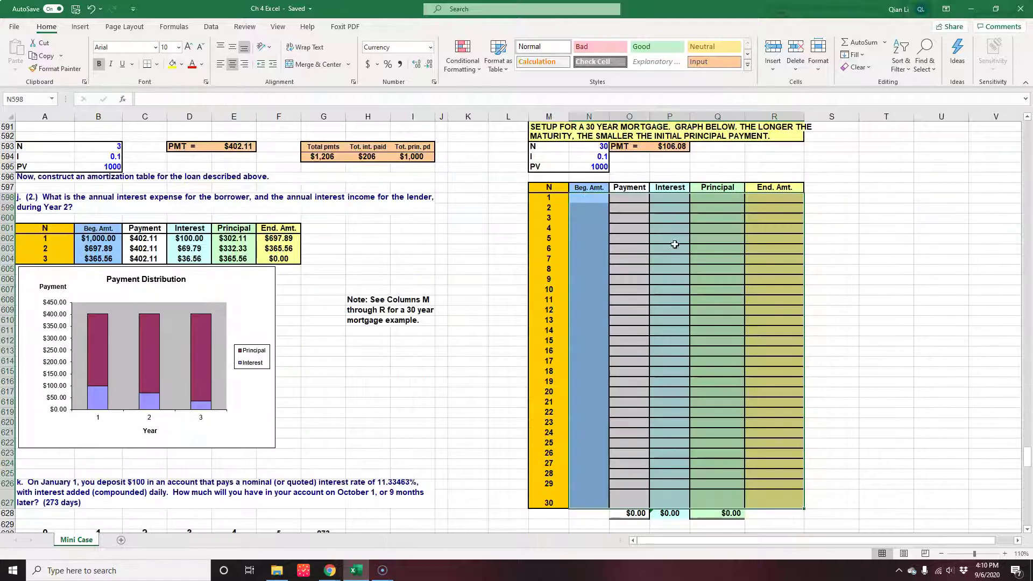
- Enter 1000 as the year 1 beginning amount in N598 of the emptied 30-year mortgage table
scroll(673, 240, up, 2)
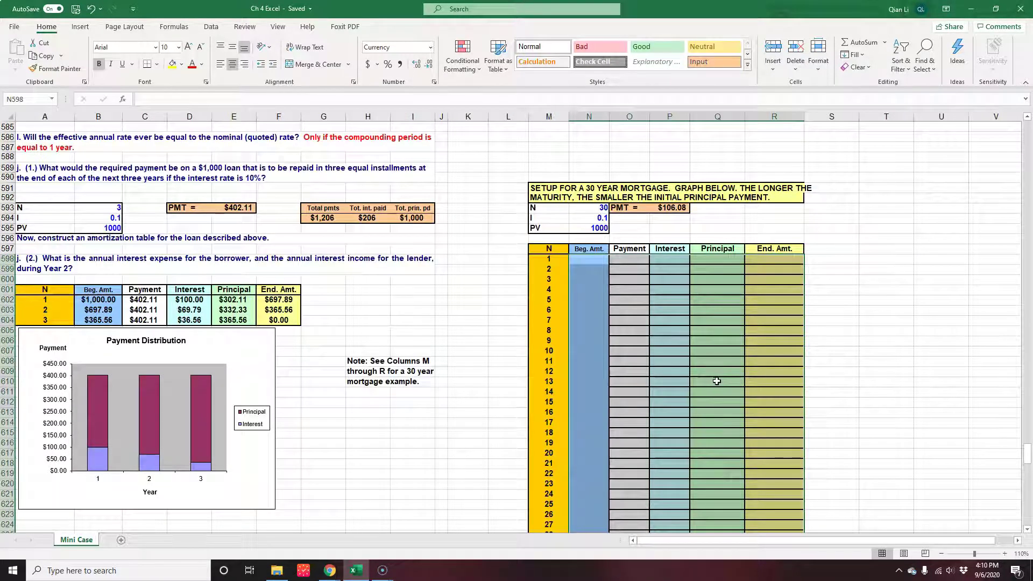
click(592, 258)
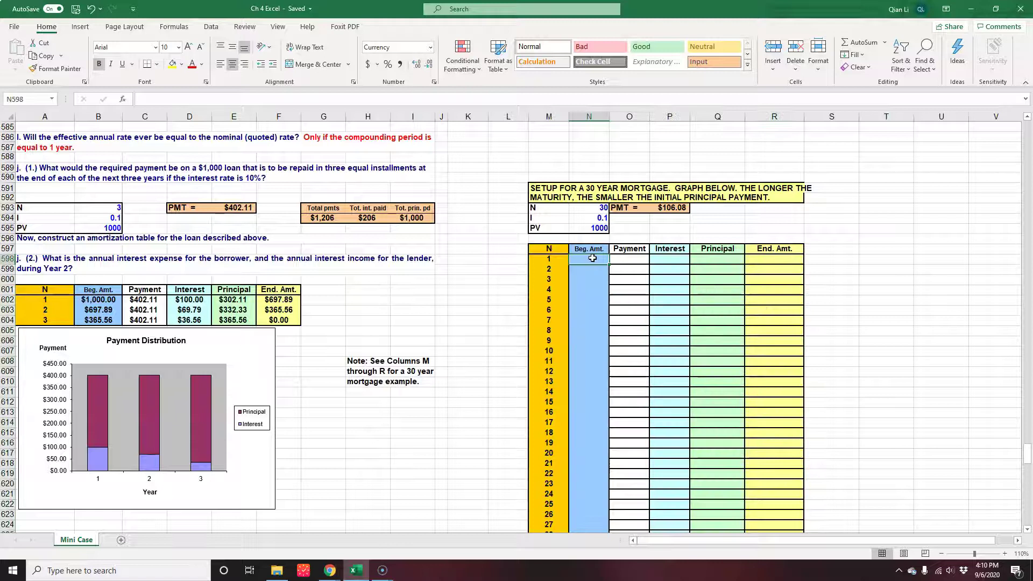
text(=N595)
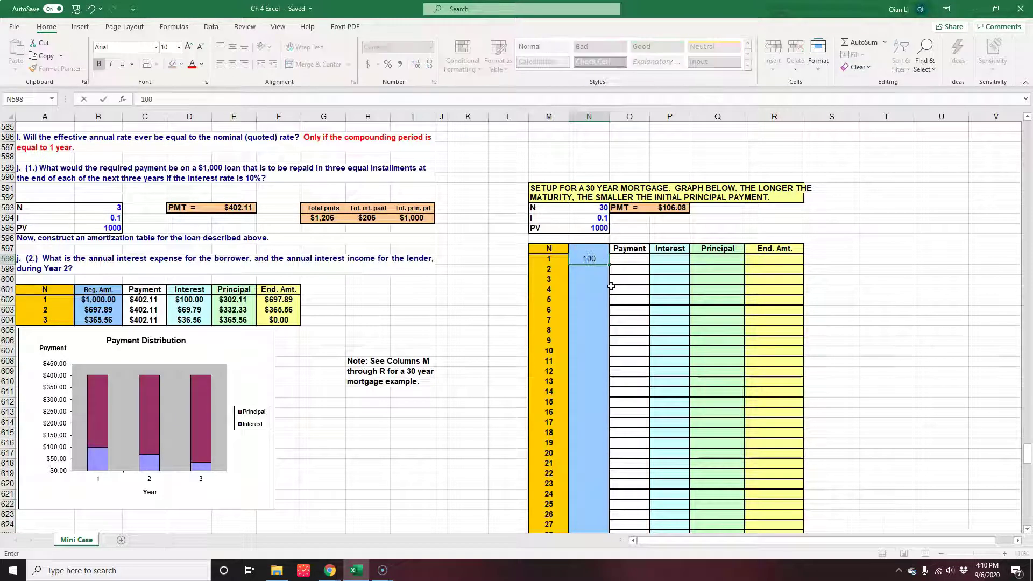
click(886, 310)
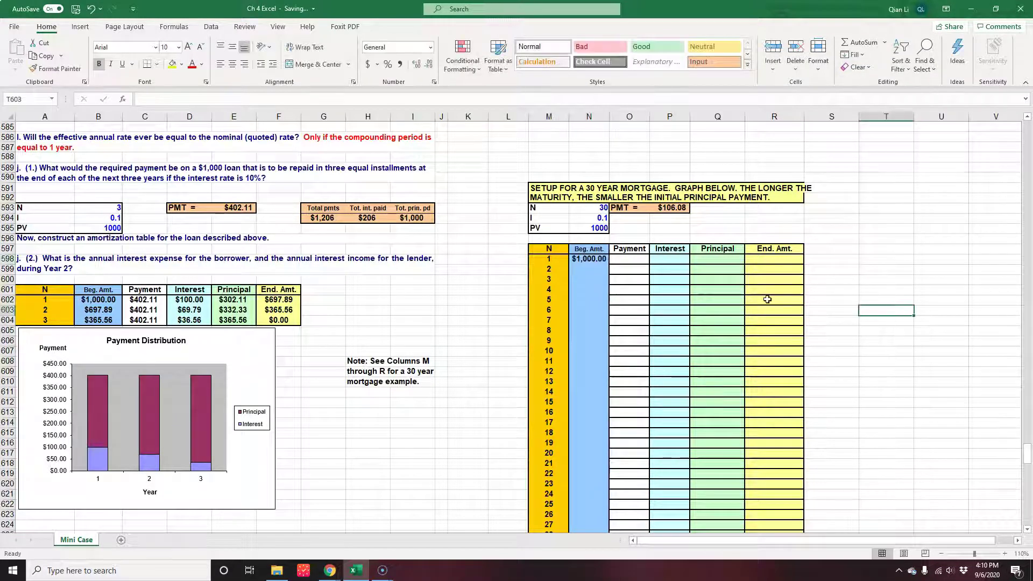
- Enter the year 1 payment in O598 as an absolute reference to the calculated mortgage payment, =$P$593
click(641, 260)
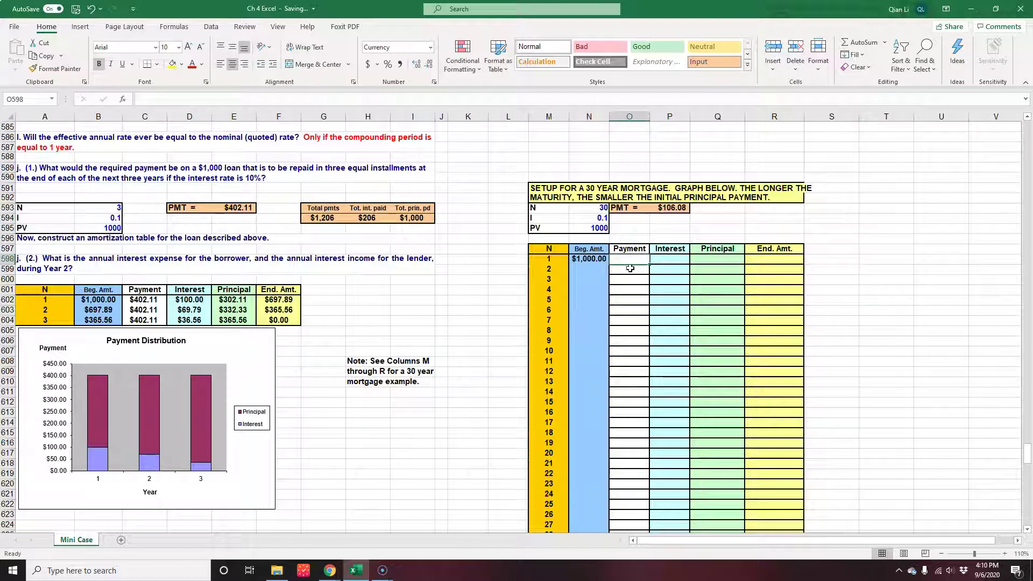
text(=)
click(679, 209)
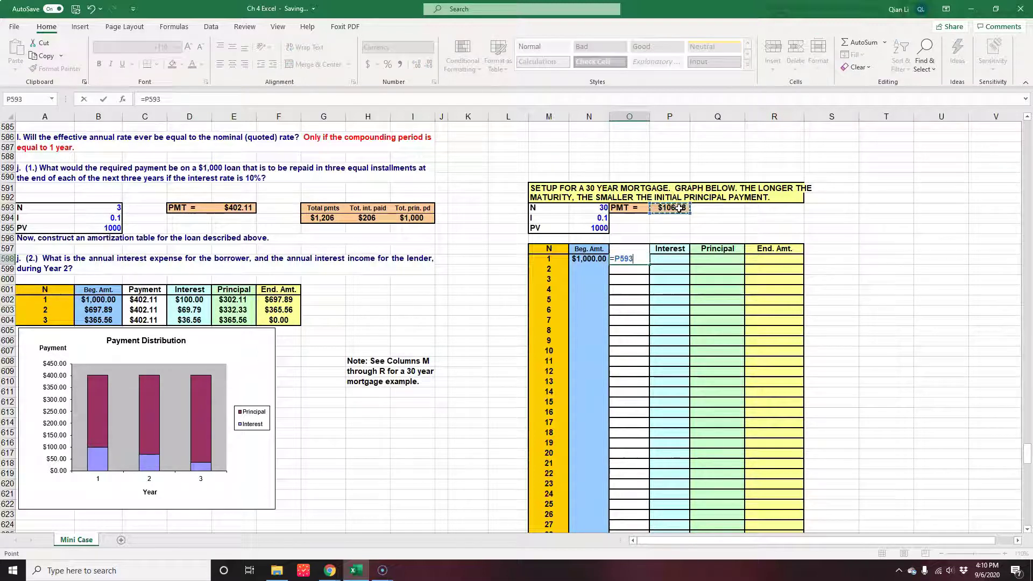
click(615, 259)
text($)
key(Right)
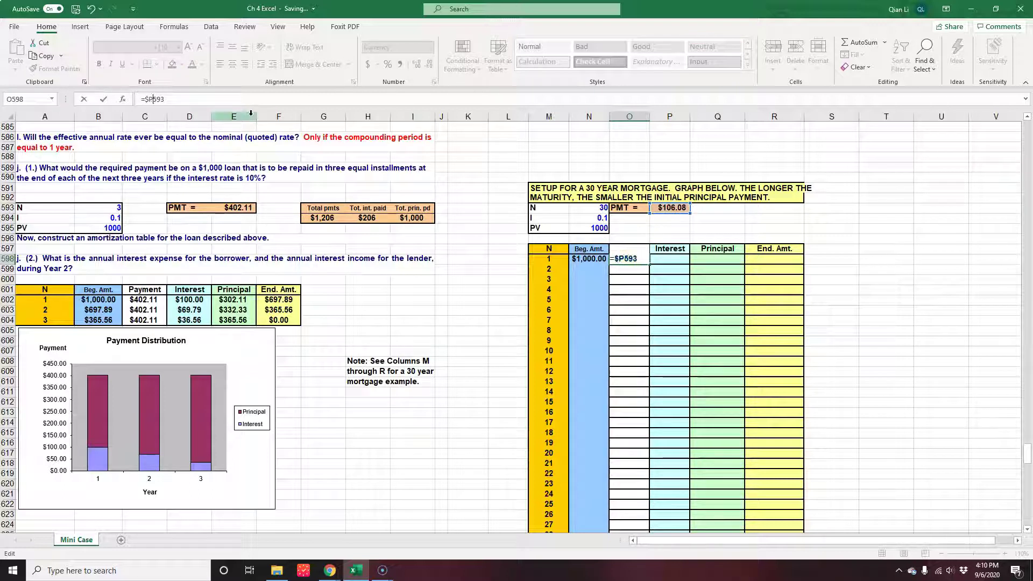
text($)
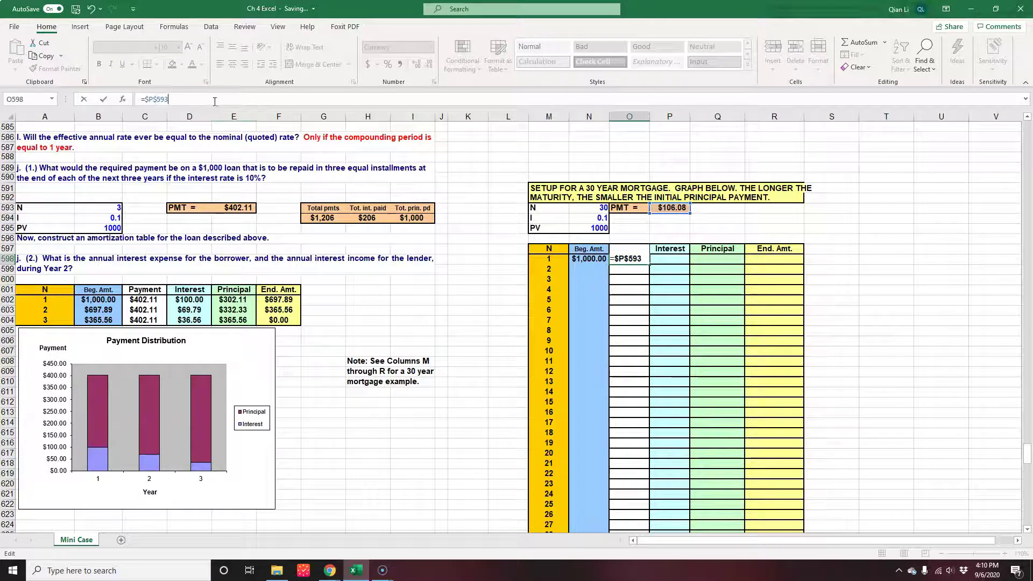
key(Return)
- Fill the payment formula from O598 down the Payment column through year 30
click(639, 281)
click(632, 259)
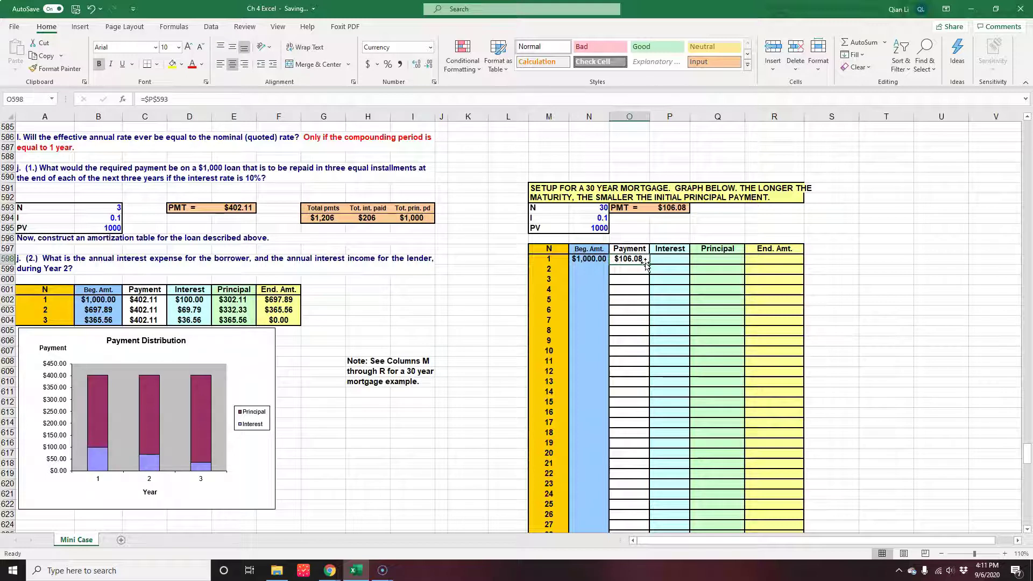
drag(649, 263, 636, 500)
scroll(814, 365, up, 5)
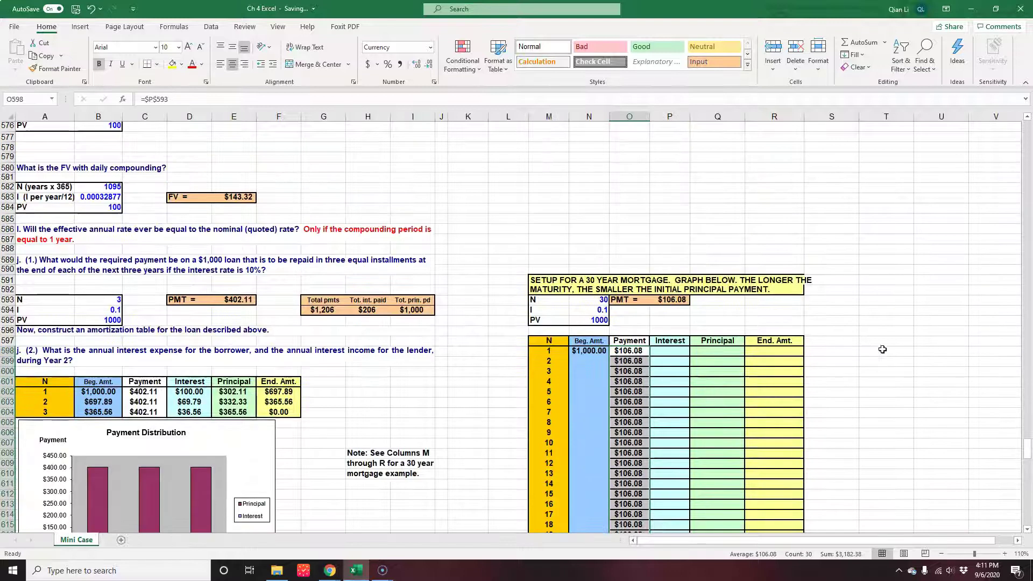
- Calculate the year 1 interest in P598 as beginning amount times the fixed interest rate, =N598*$N$594
click(671, 352)
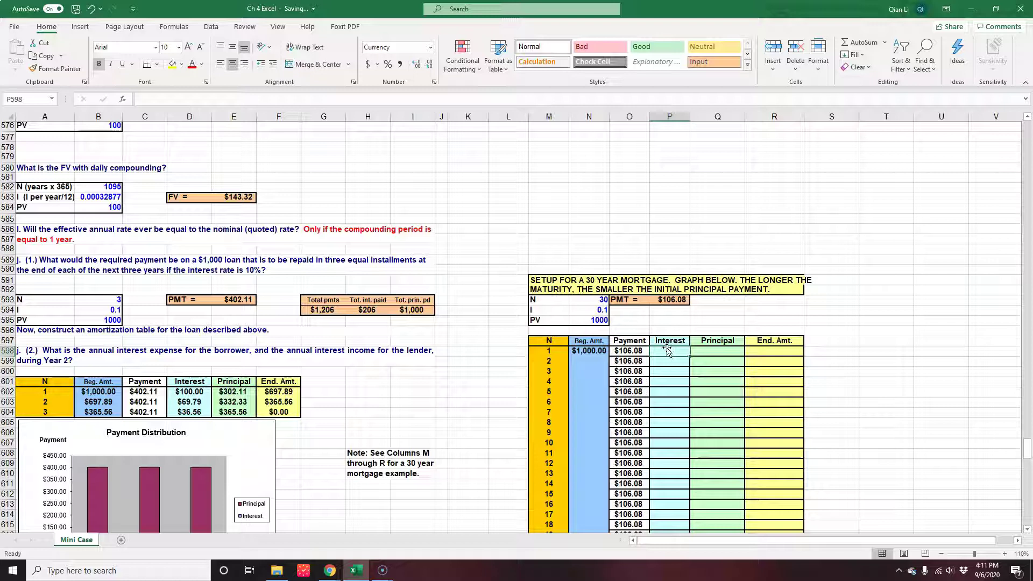
text(=)
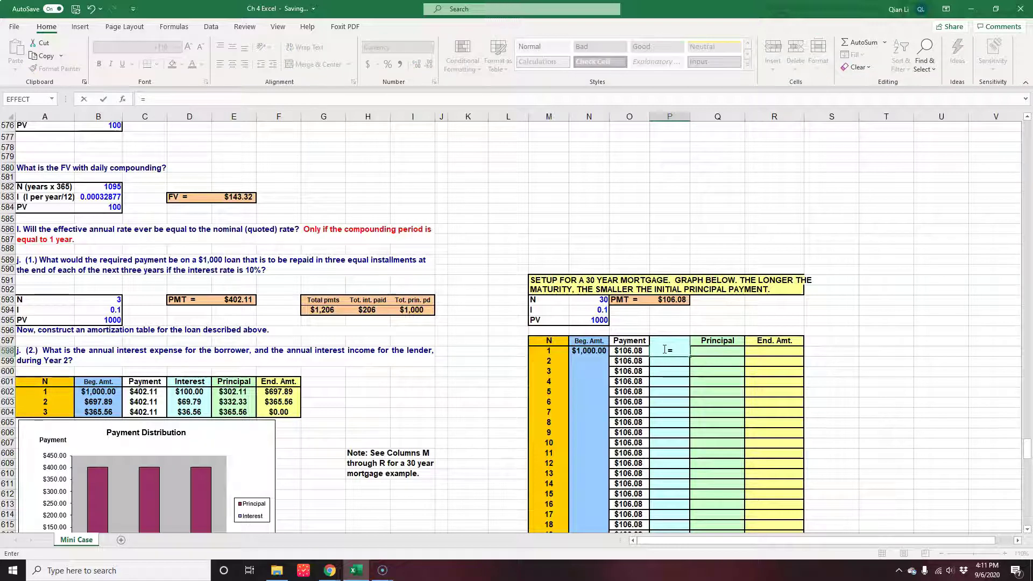
click(582, 352)
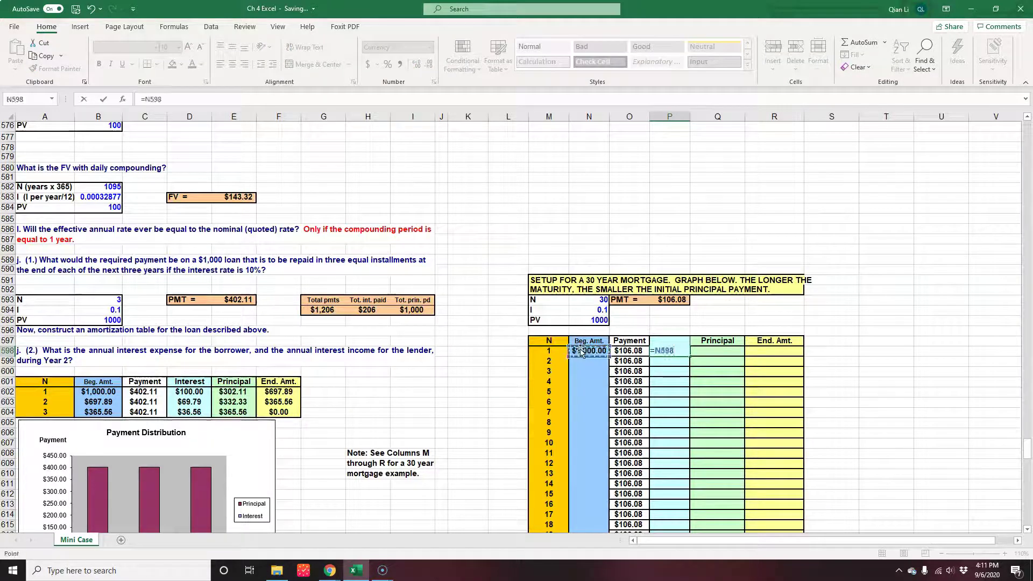
text(*)
click(588, 309)
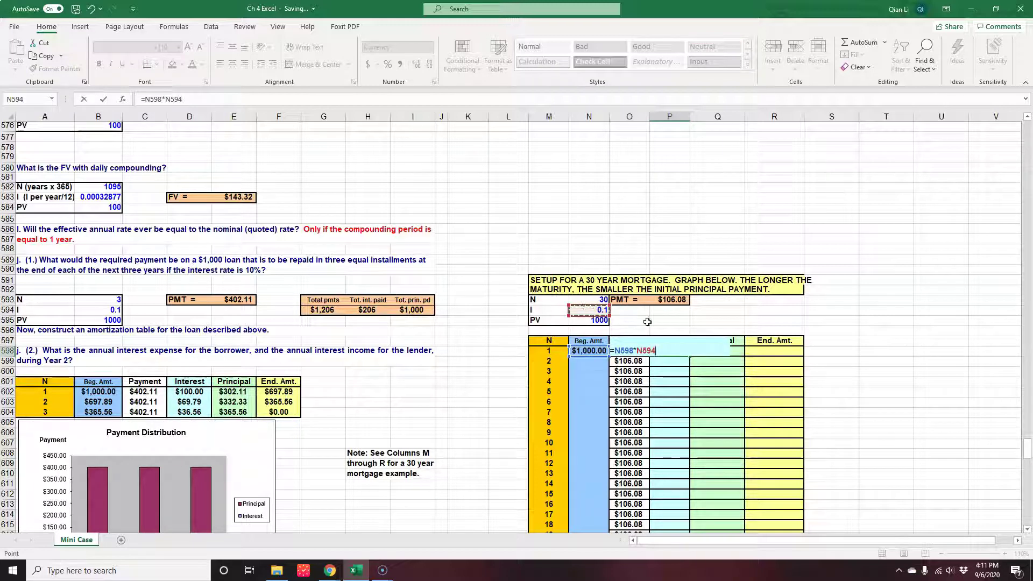
click(650, 351)
text($)
key(Right)
text($)
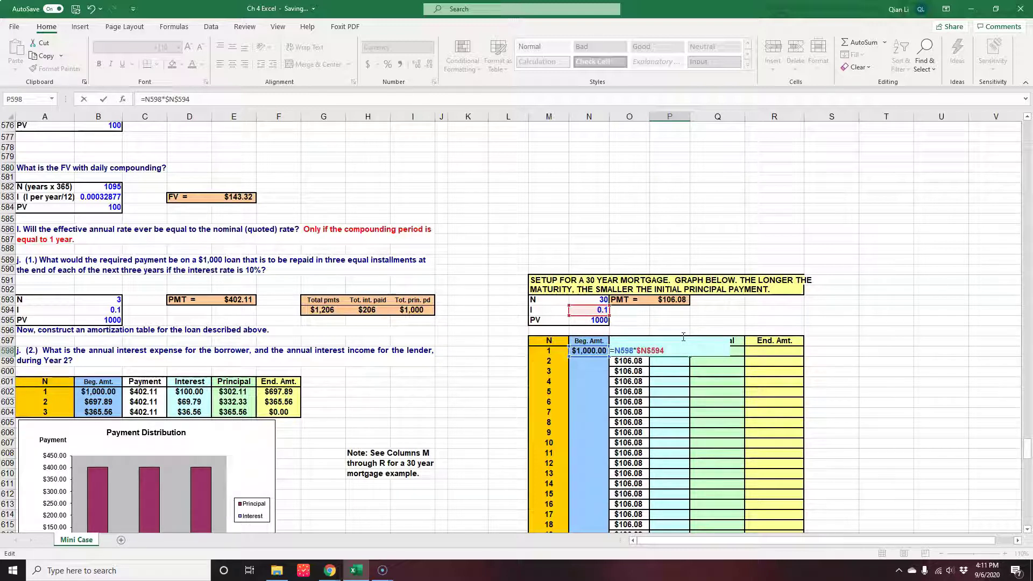
key(Return)
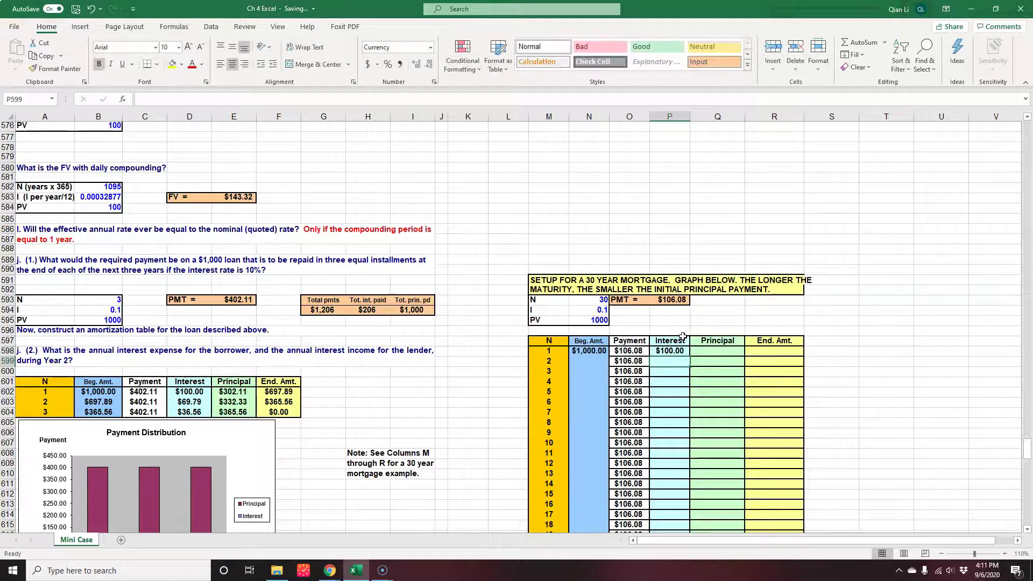
- Calculate the year 1 principal in Q598 as payment minus interest, =O598-P598
click(710, 354)
text(=)
click(643, 353)
text(-)
click(672, 351)
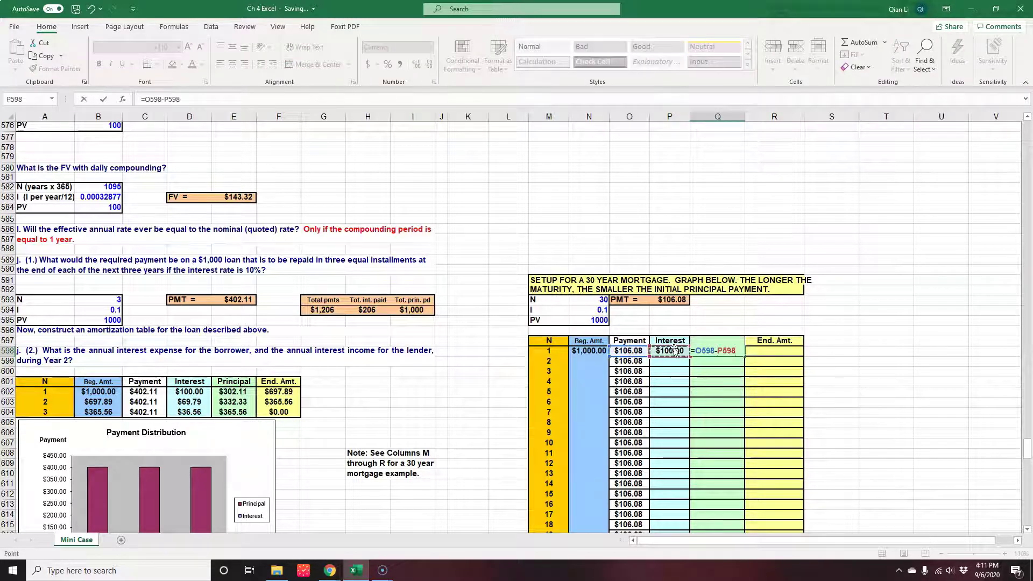
key(Return)
click(728, 348)
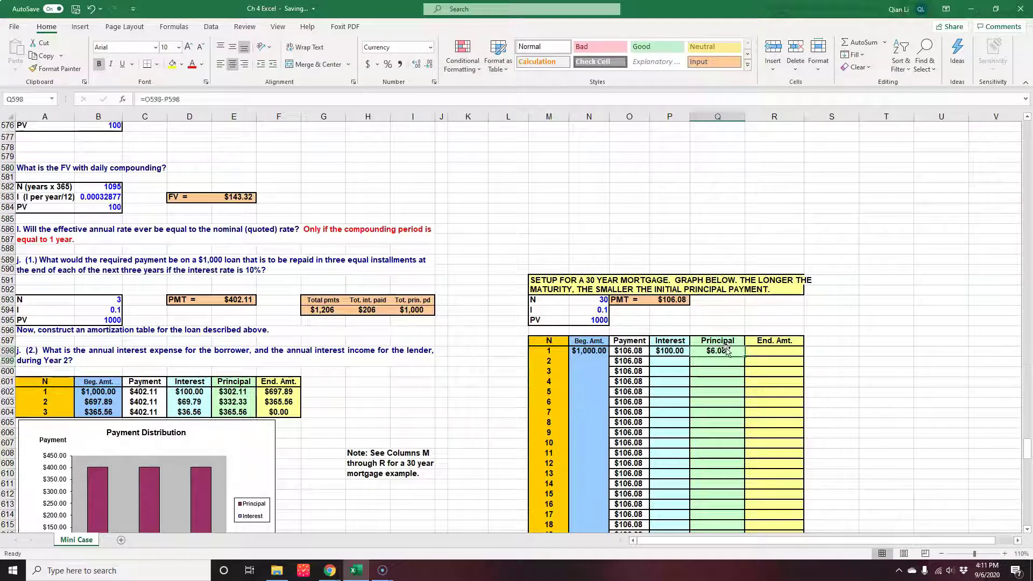
- Calculate the year 1 ending amount in R598 as beginning amount minus principal, =N598-Q598
click(756, 353)
text(=)
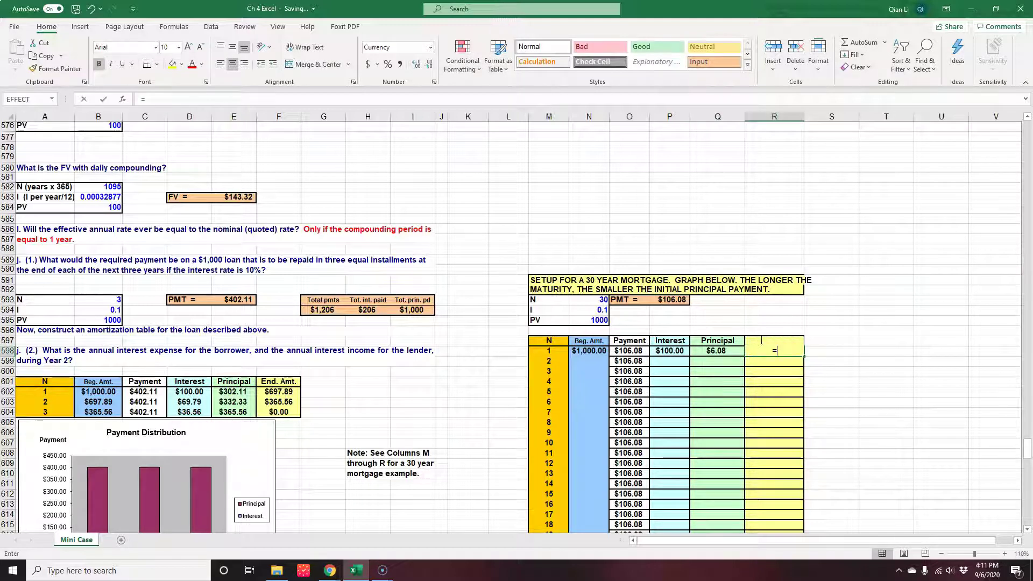
click(592, 351)
text(-)
click(725, 352)
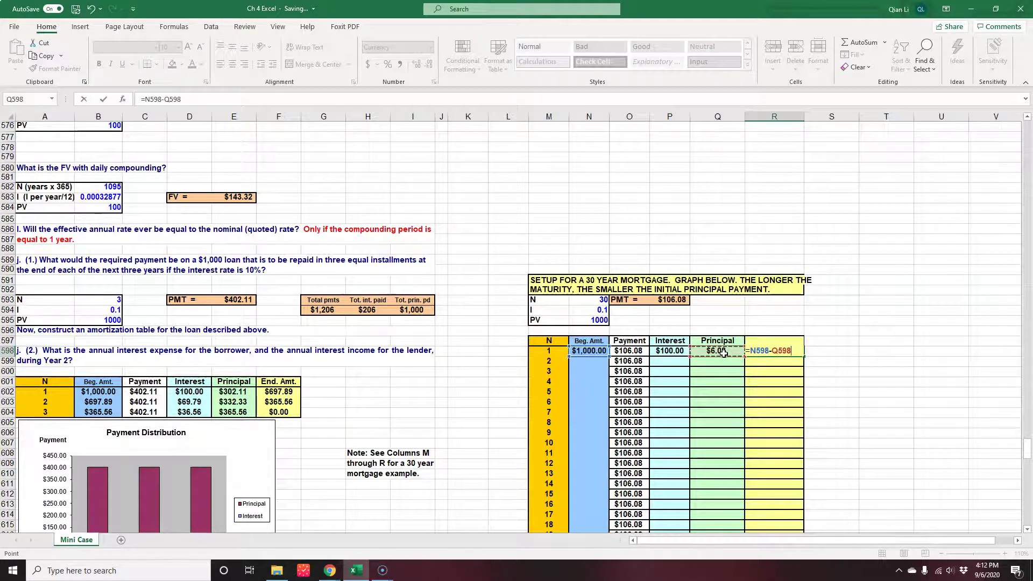
key(Return)
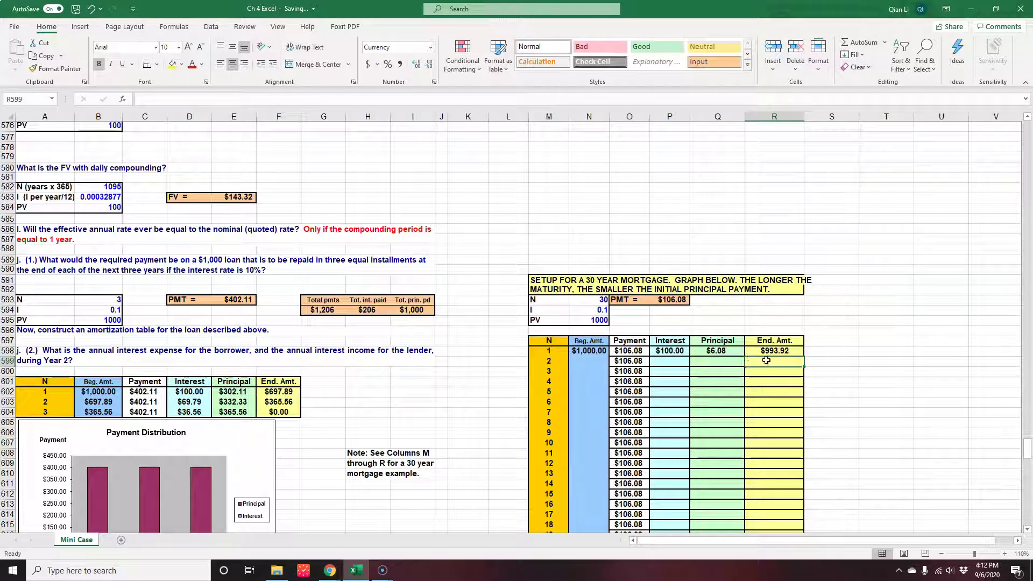
- Link the year 2 beginning amount in N599 to the year 1 ending amount with =R598
click(589, 361)
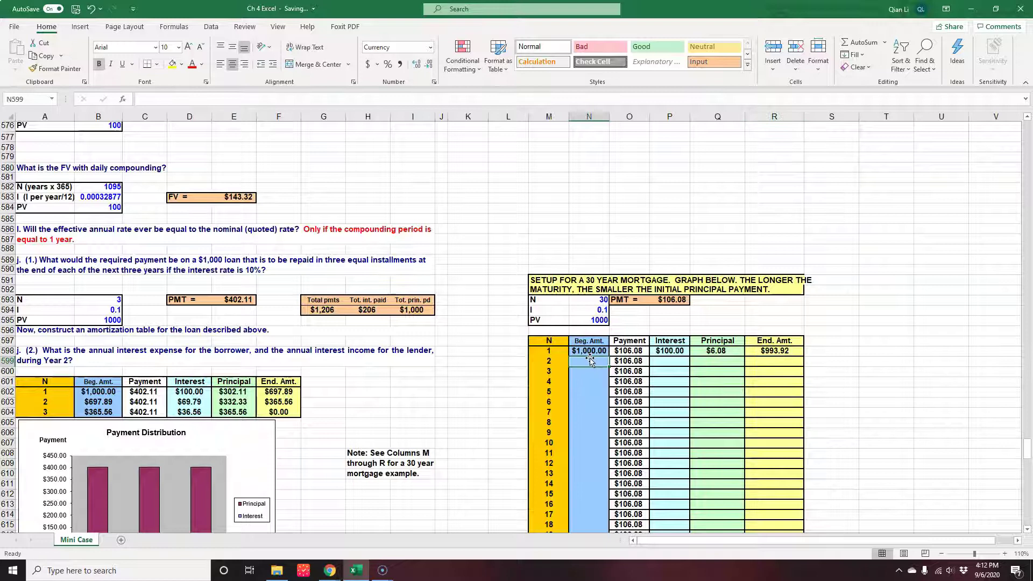
text(=)
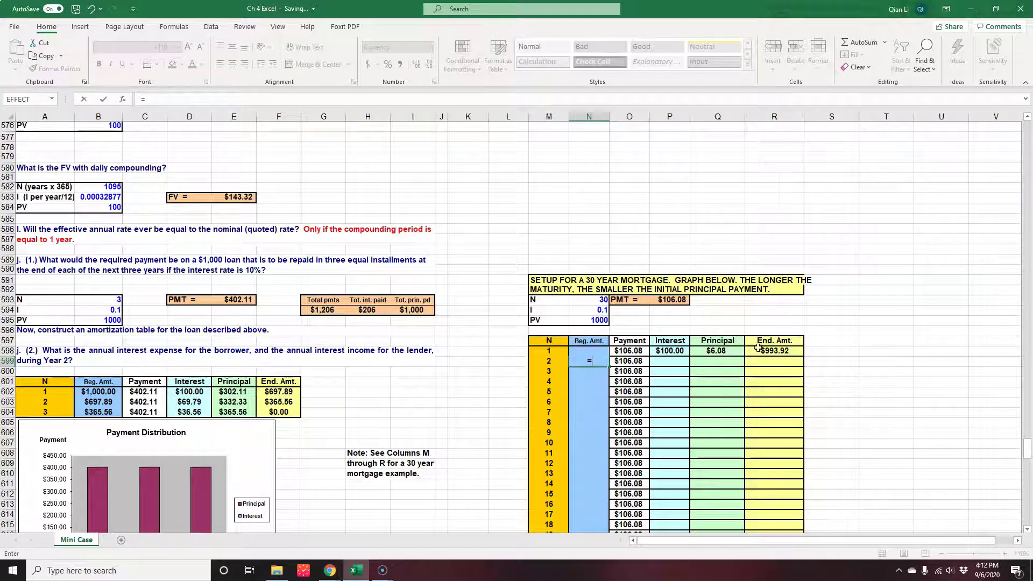
click(788, 351)
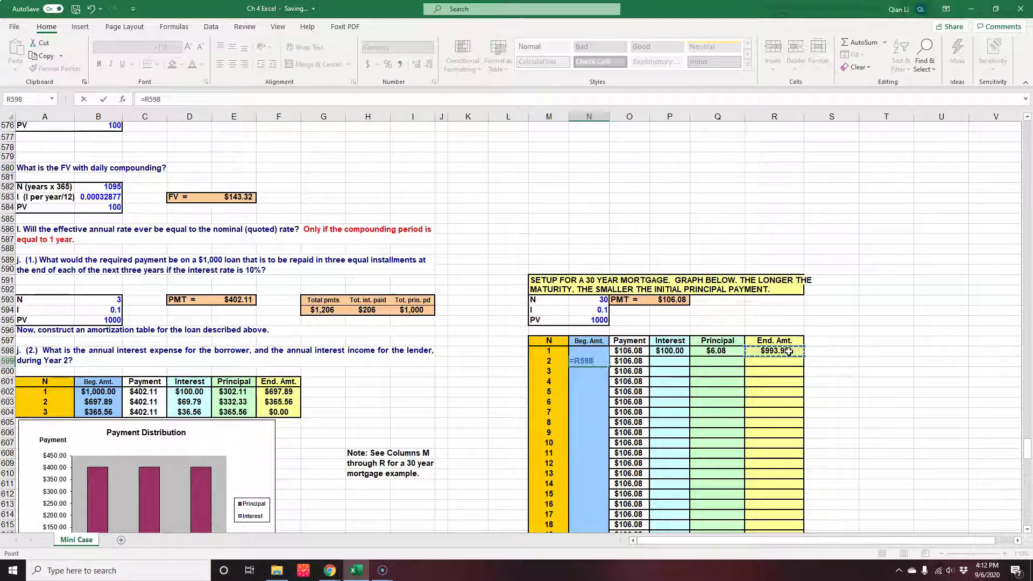
key(Return)
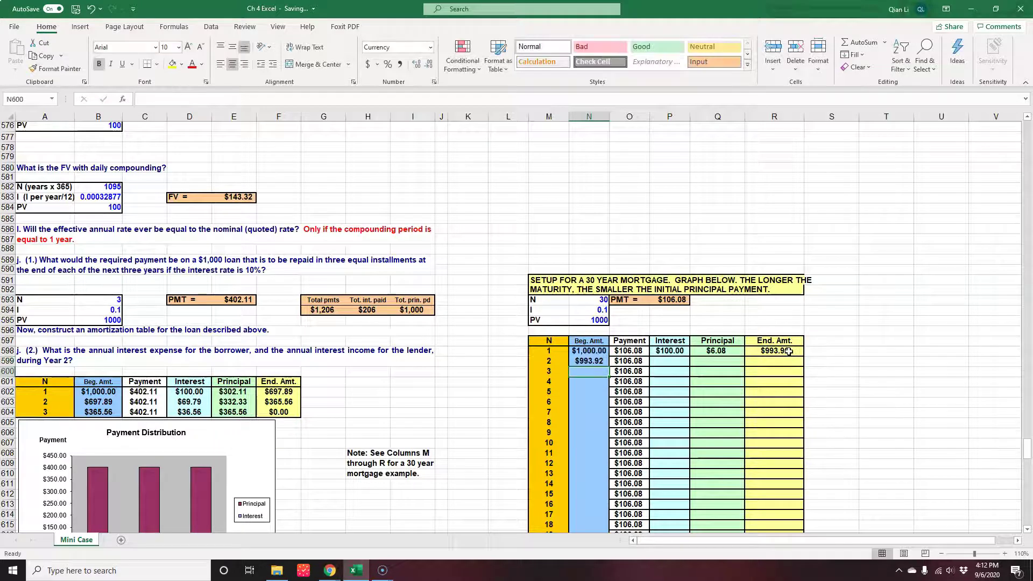
- Fill the year 1 Interest, Principal and End. Amt. formulas in P598:R598 down through year 30 in row 627
click(672, 360)
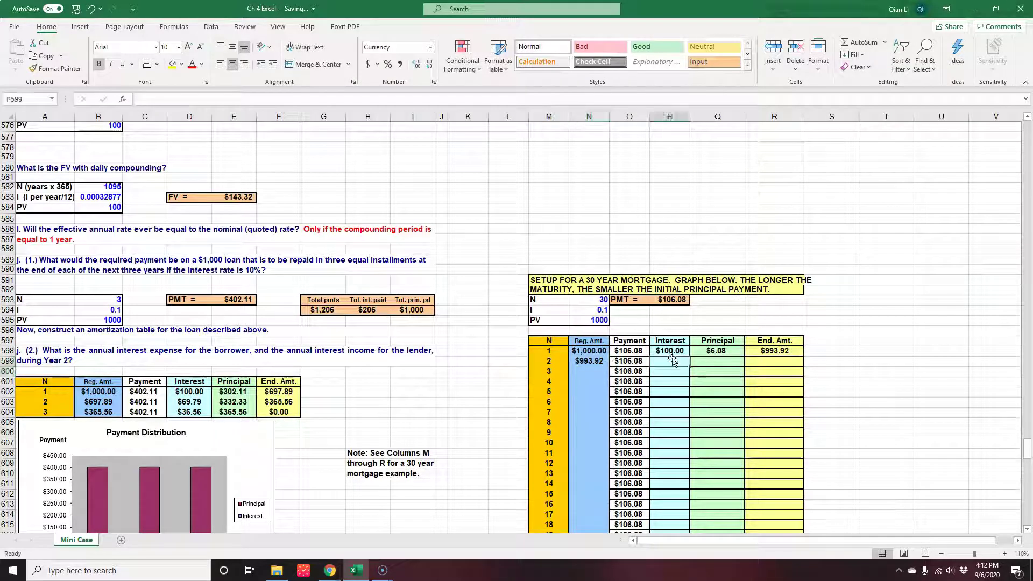
drag(689, 368, 686, 505)
click(722, 198)
drag(744, 203, 737, 504)
click(788, 199)
drag(807, 203, 801, 505)
- Fill the year 2 beginning amount formula in N599 down through year 30 in N627
click(583, 209)
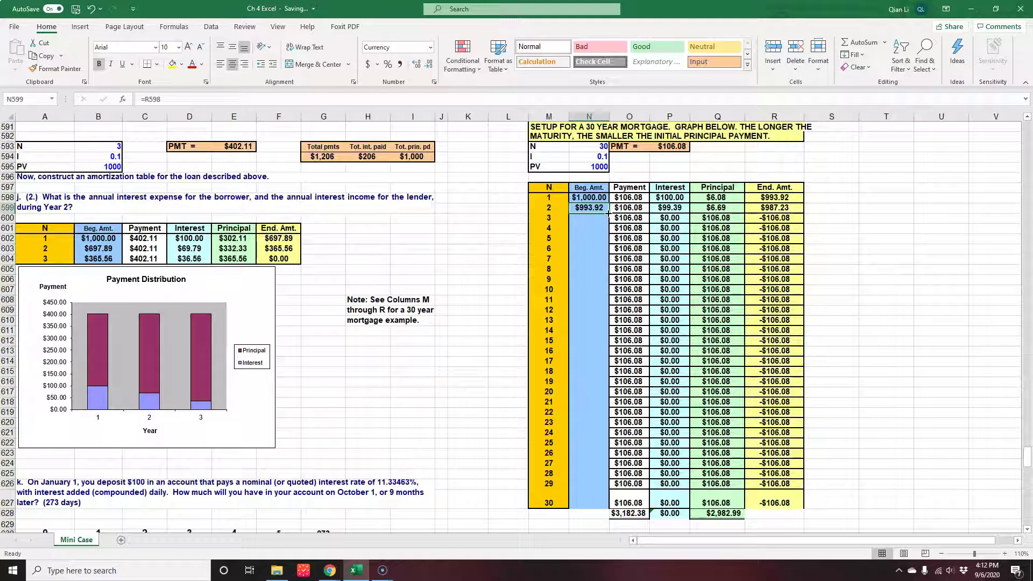
drag(609, 214, 623, 503)
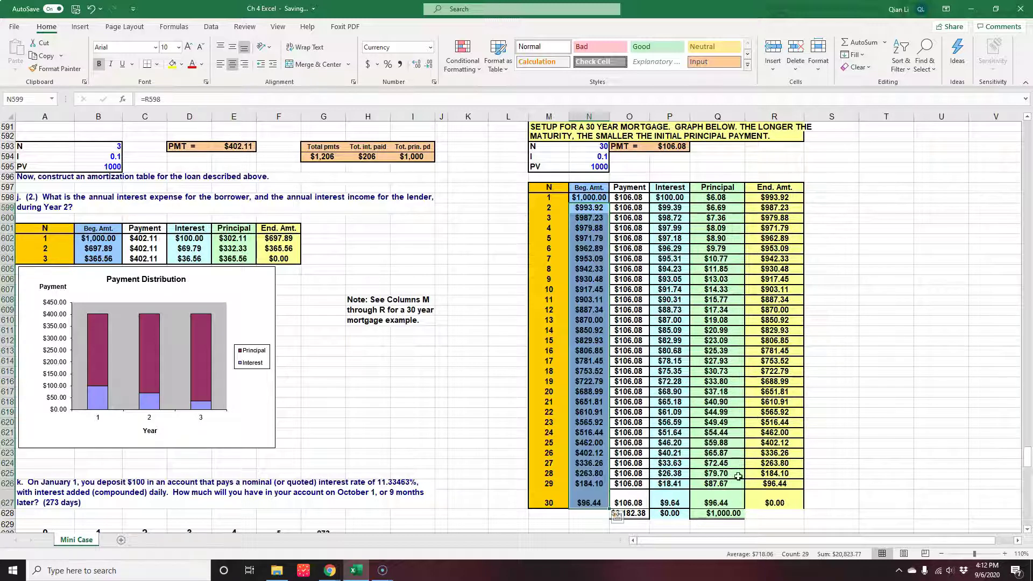
click(899, 467)
- Check the year 30 ending amount in R627 and the year 12 formulas across N609 to R609
scroll(937, 402, down, 1)
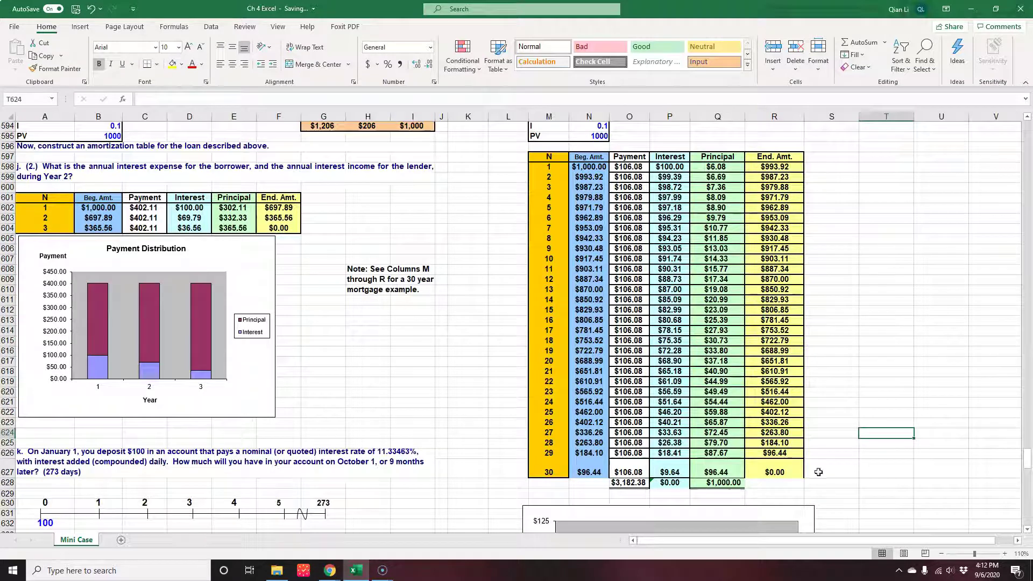
click(787, 468)
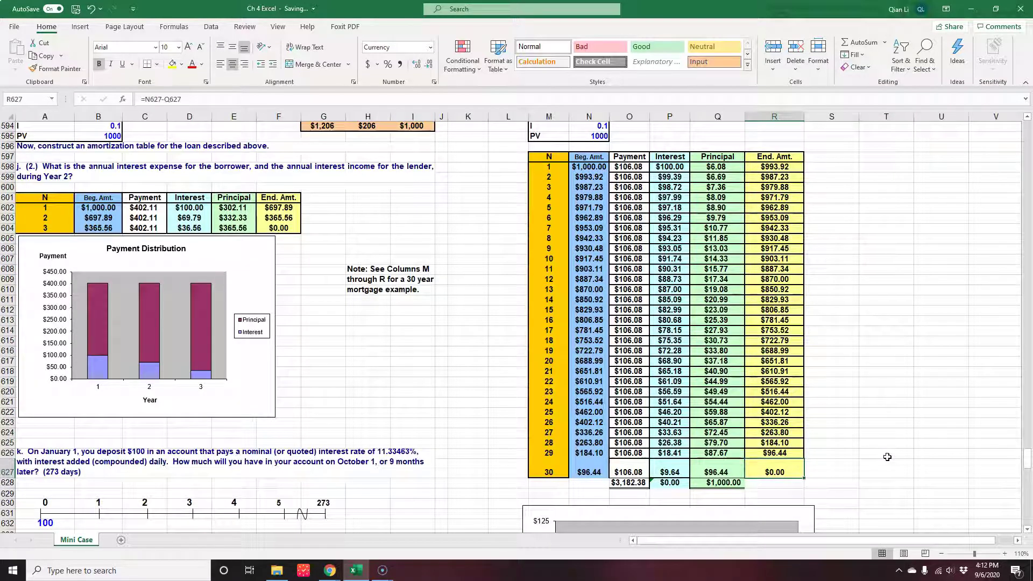
scroll(888, 457, up, 1)
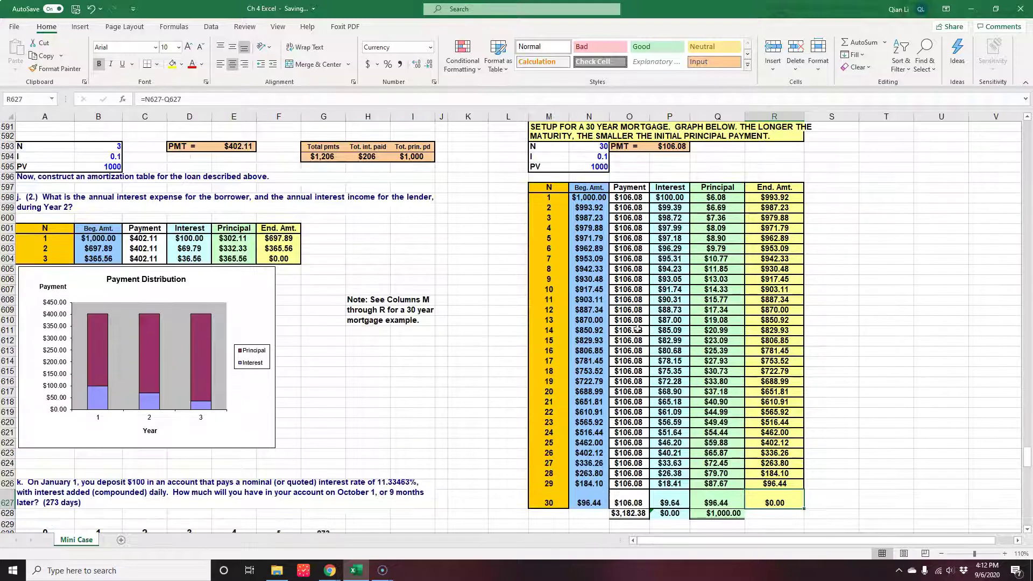
click(577, 290)
click(578, 313)
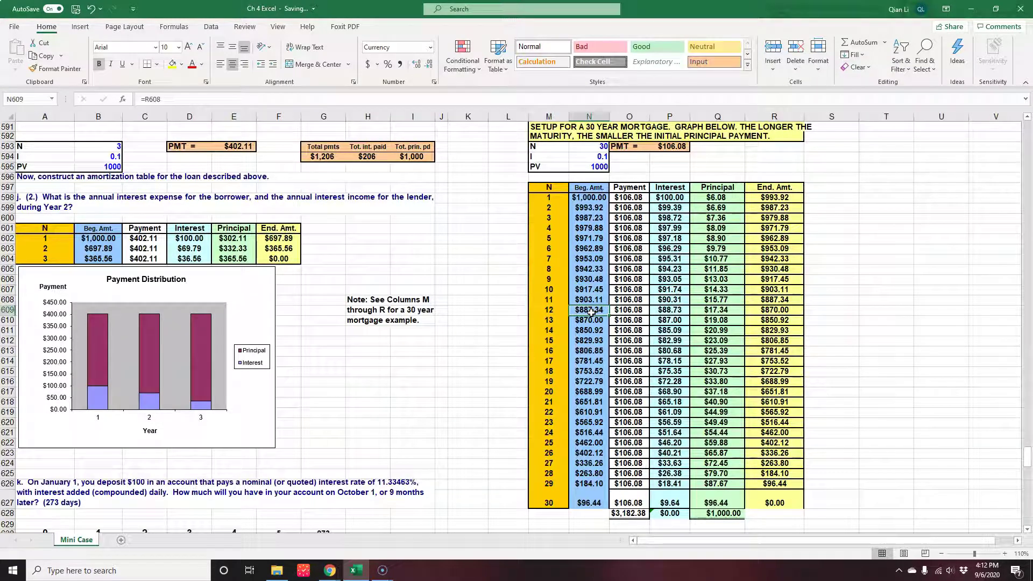
click(630, 310)
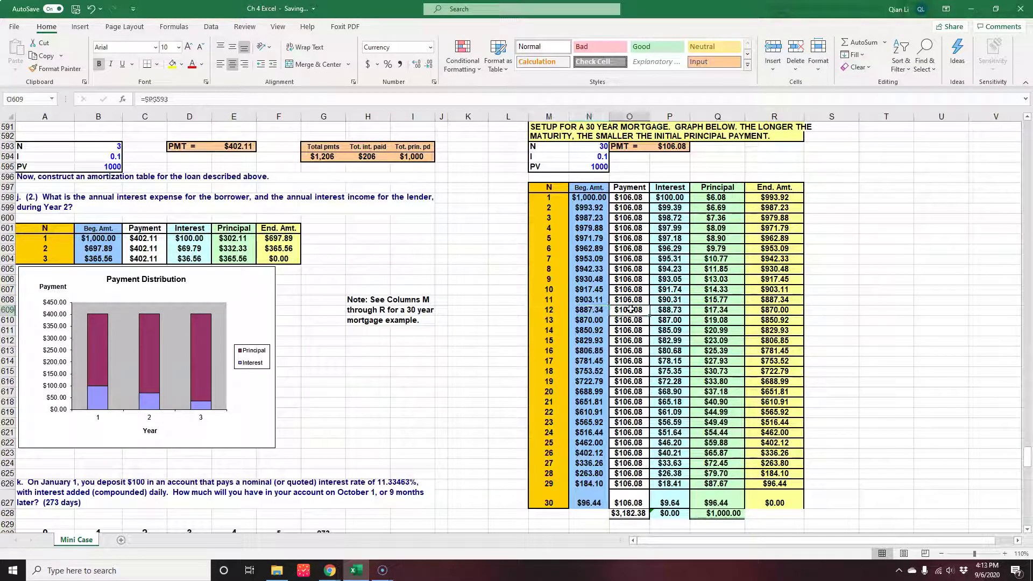
click(680, 311)
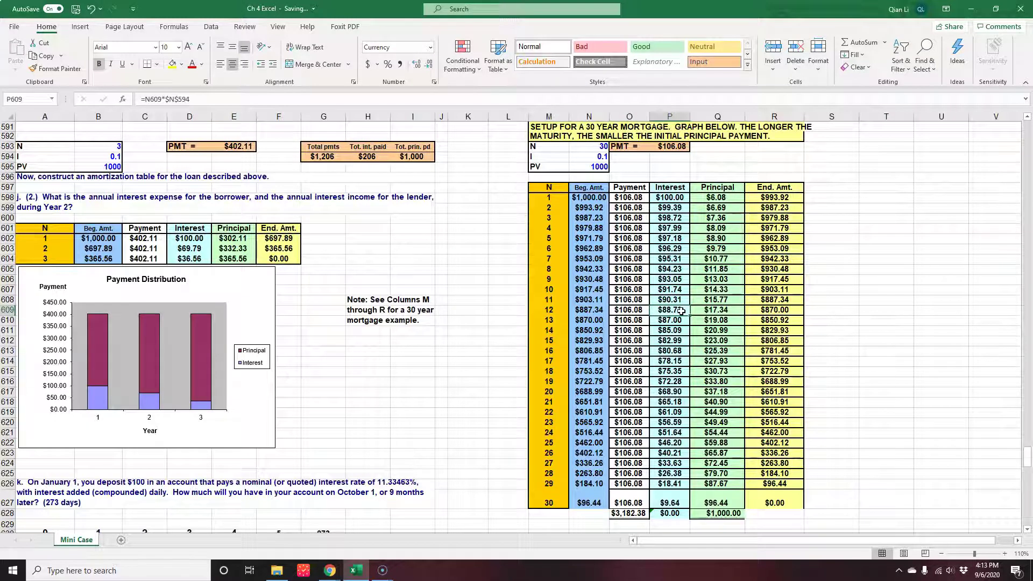
click(714, 313)
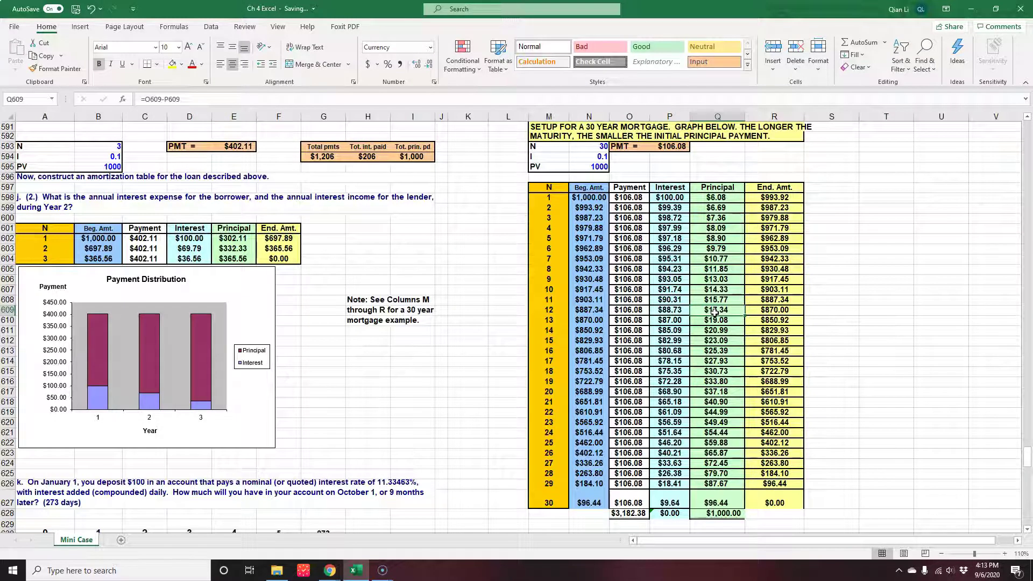
click(762, 310)
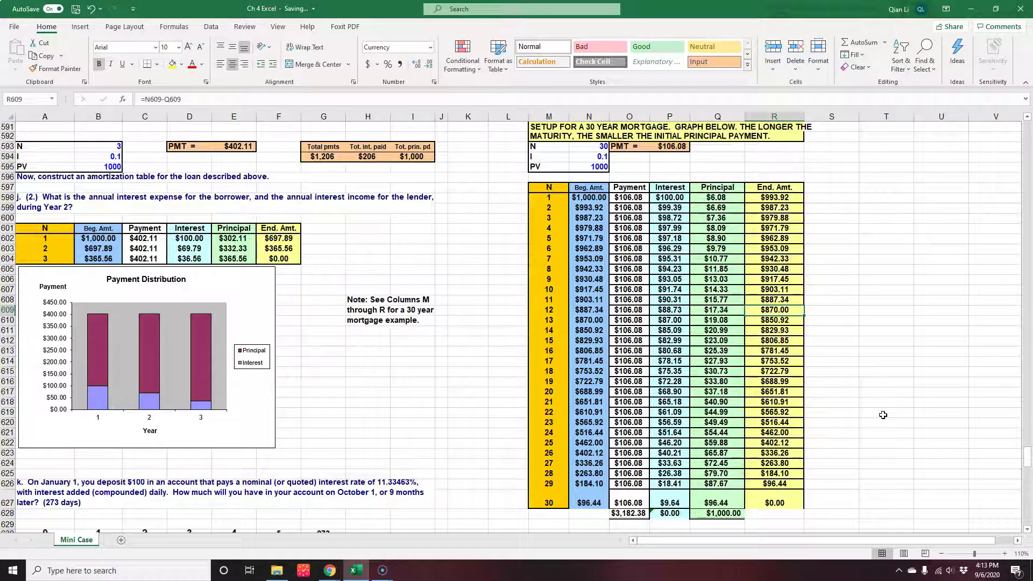
- Examine how the Principal and Interest columns of the mortgage table develop over the 30 years
click(720, 198)
drag(720, 197, 719, 503)
click(664, 198)
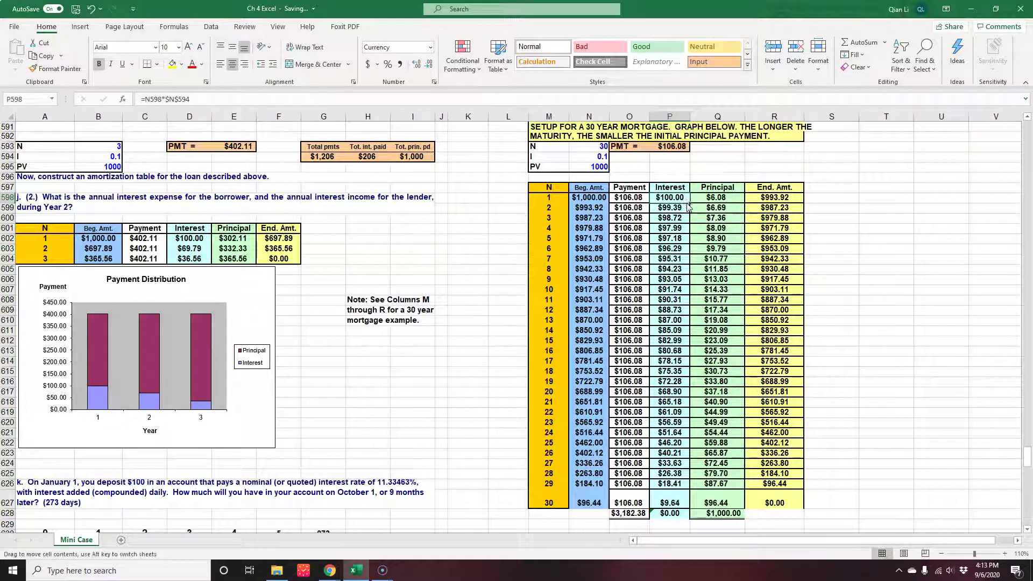
scroll(721, 485, down, 3)
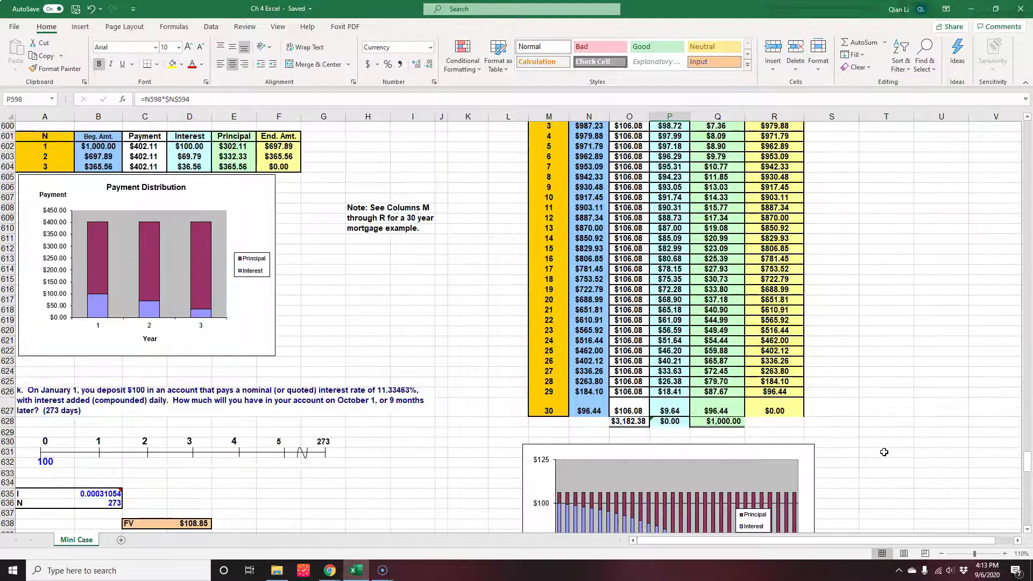
- Review the earlier worksheet examples, from time to double and the RATE function through annuity FV and PV to the compounding problems
scroll(885, 452, up, 3)
scroll(884, 452, up, 4)
drag(1027, 455, 1028, 235)
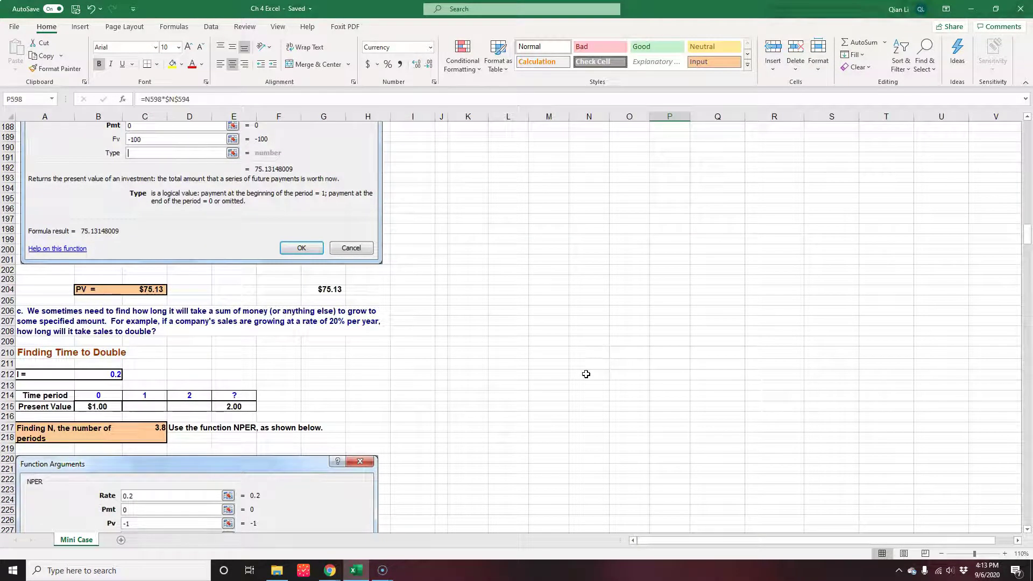
scroll(586, 374, down, 13)
scroll(586, 374, down, 8)
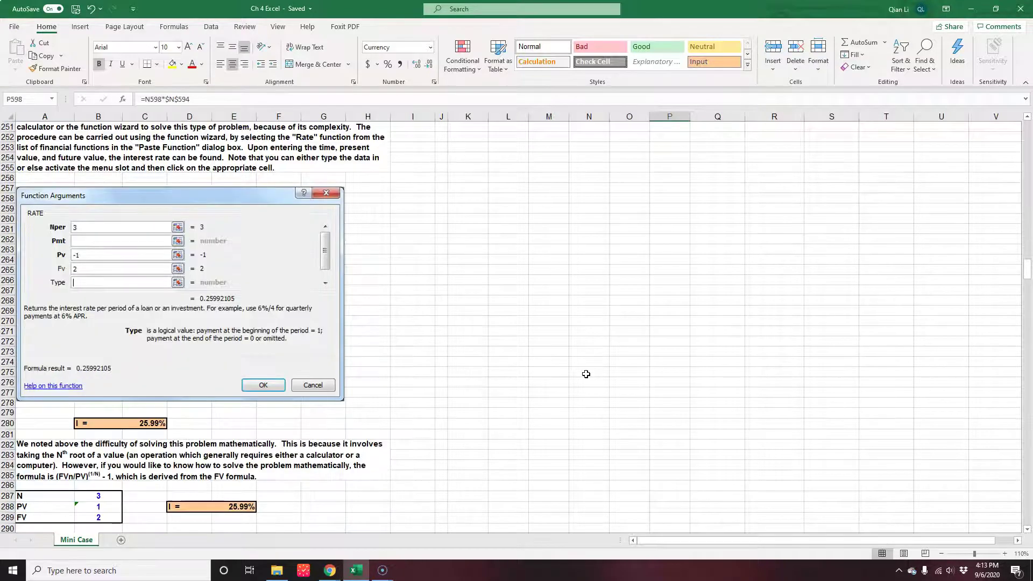
scroll(586, 374, down, 8)
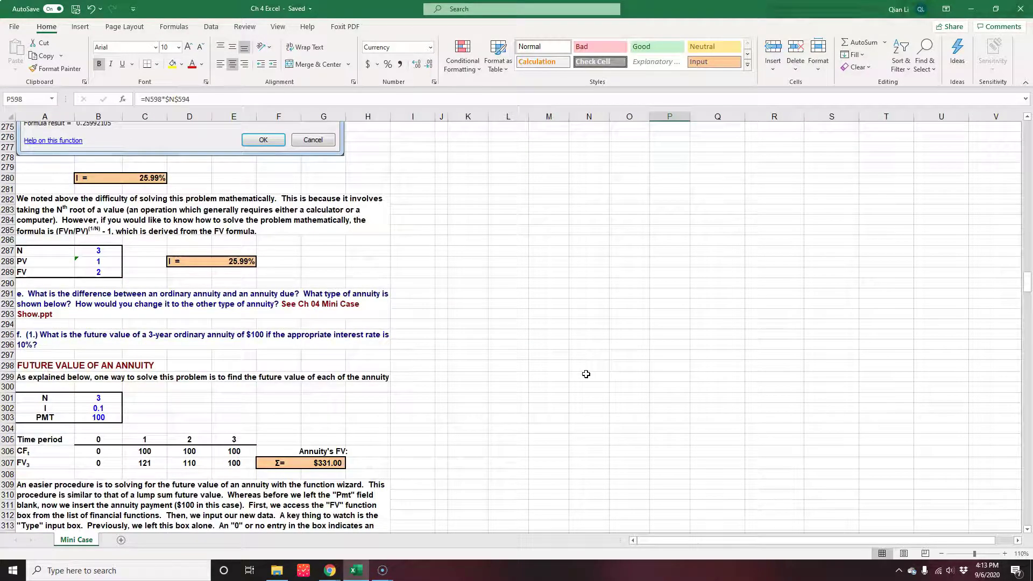
scroll(586, 374, down, 4)
scroll(587, 374, down, 18)
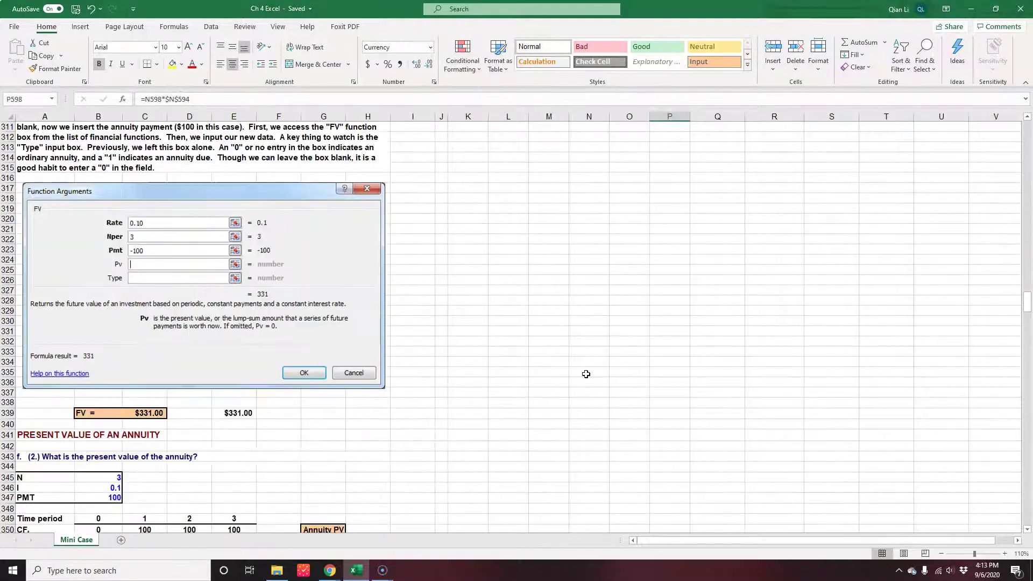
scroll(586, 374, down, 4)
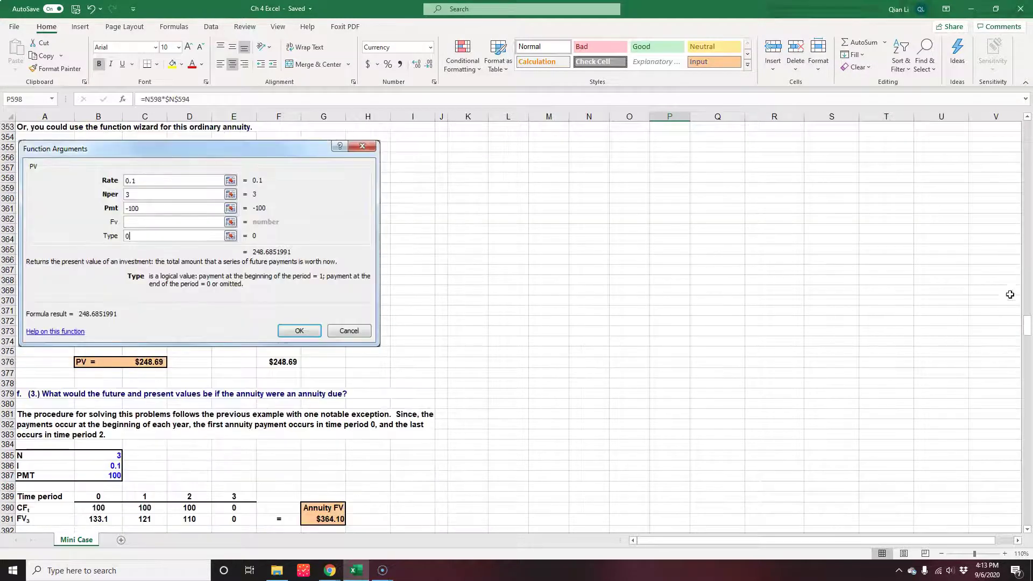
drag(1027, 326, 1027, 441)
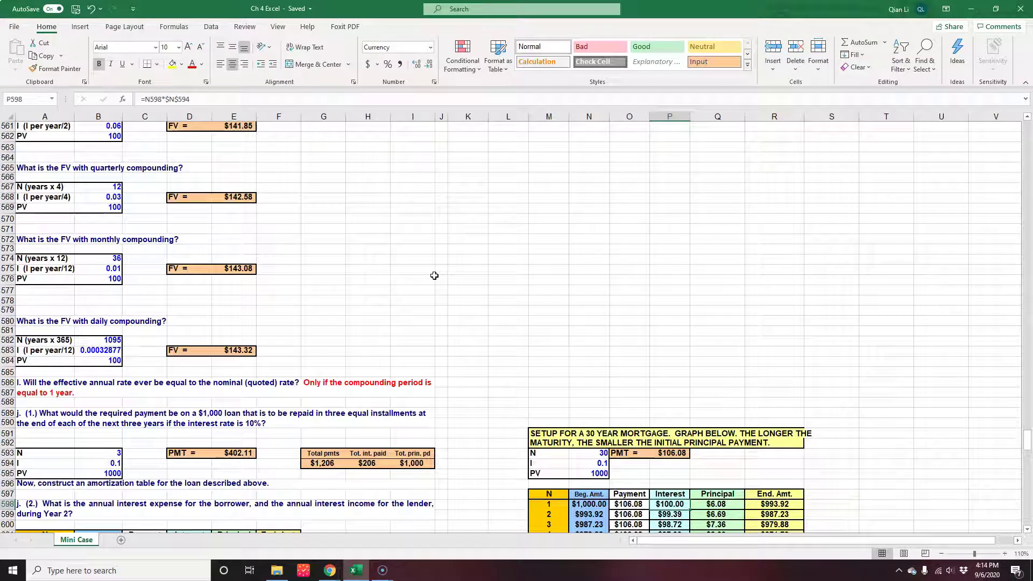
- Look through the remaining questions k to m, including the semiannual cash flow stream and the note versus bank deposit comparison
scroll(434, 276, down, 17)
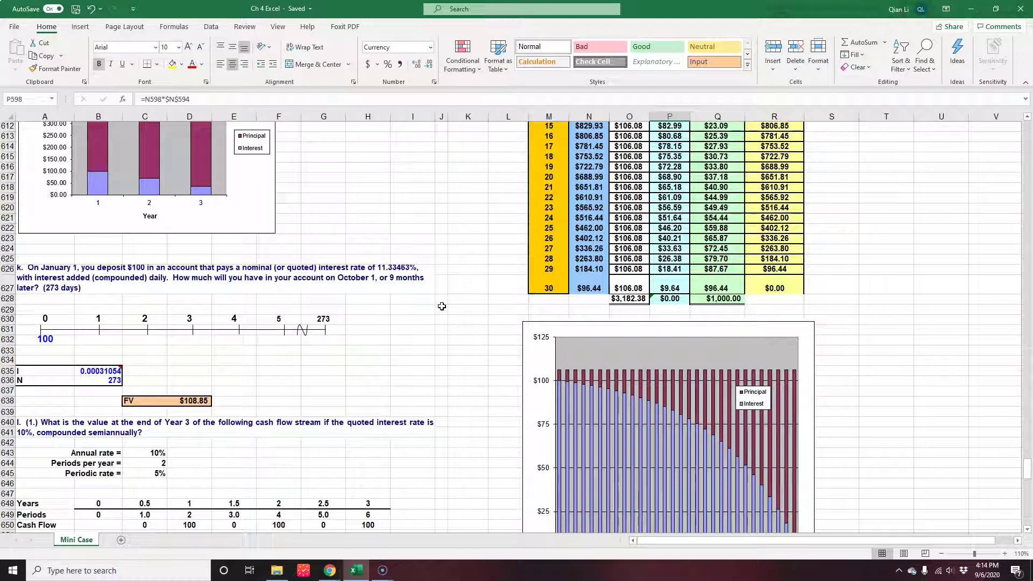
scroll(442, 306, down, 7)
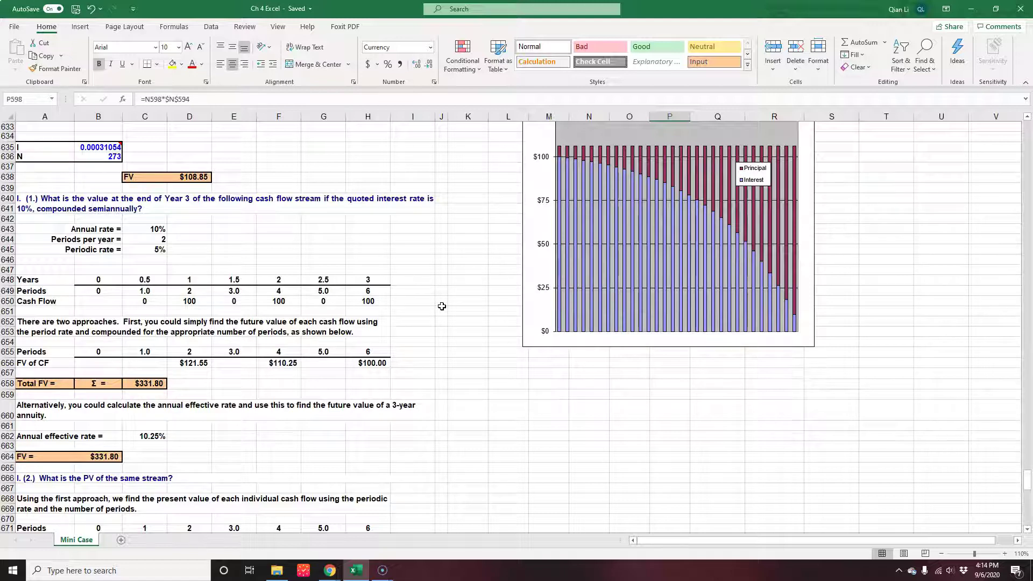
scroll(442, 306, down, 8)
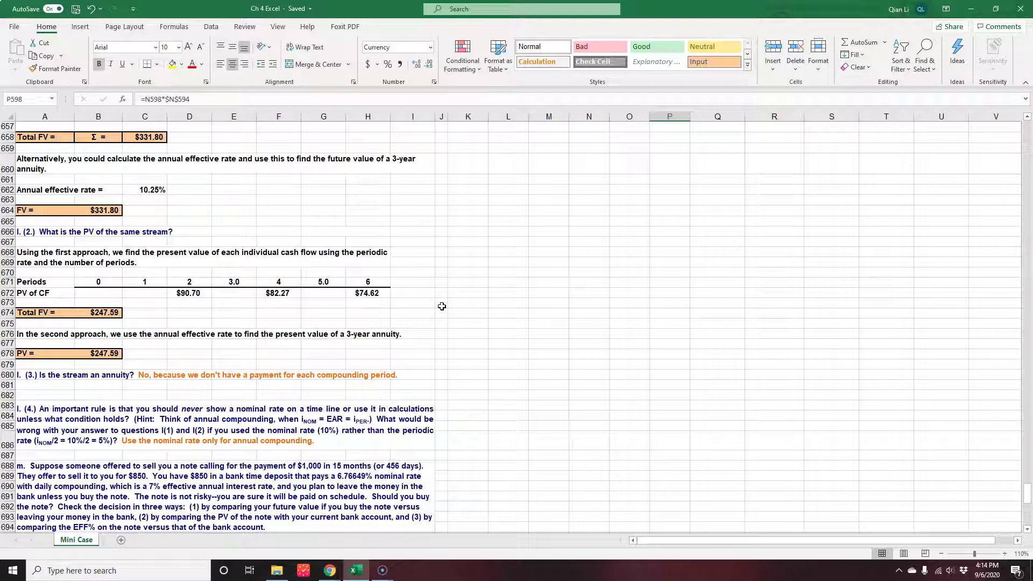
scroll(442, 306, down, 15)
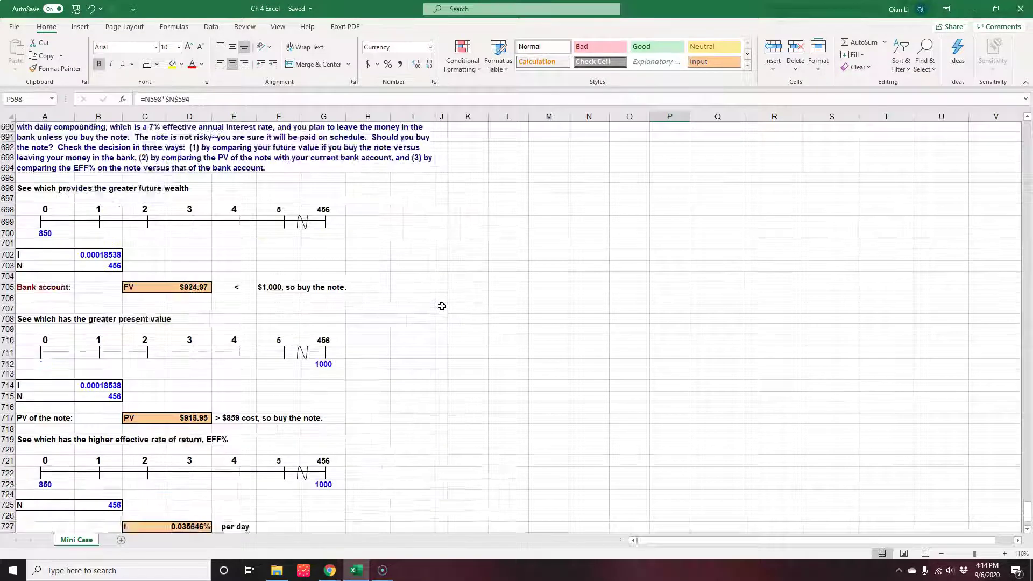
scroll(442, 306, down, 3)
scroll(441, 306, up, 4)
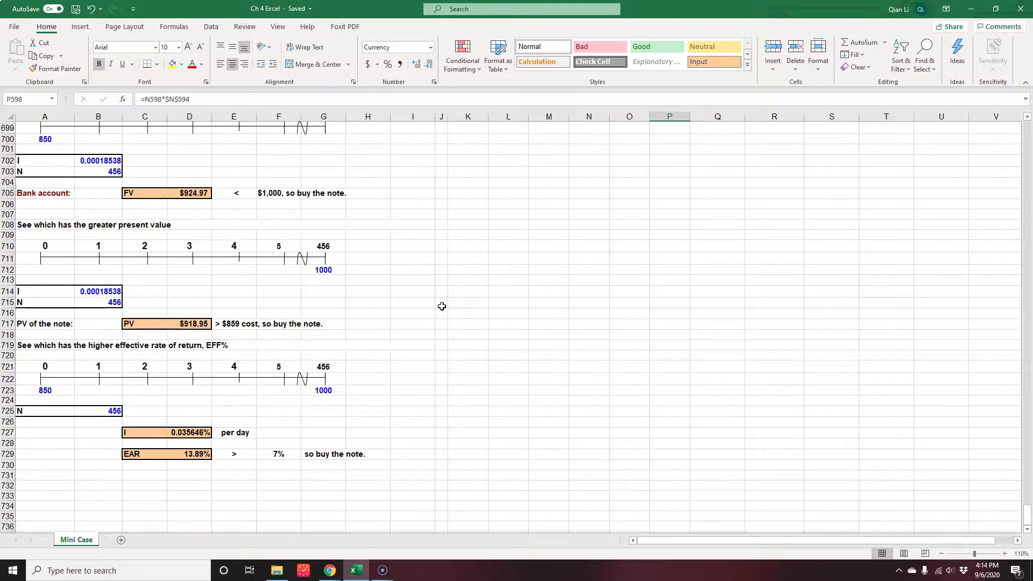